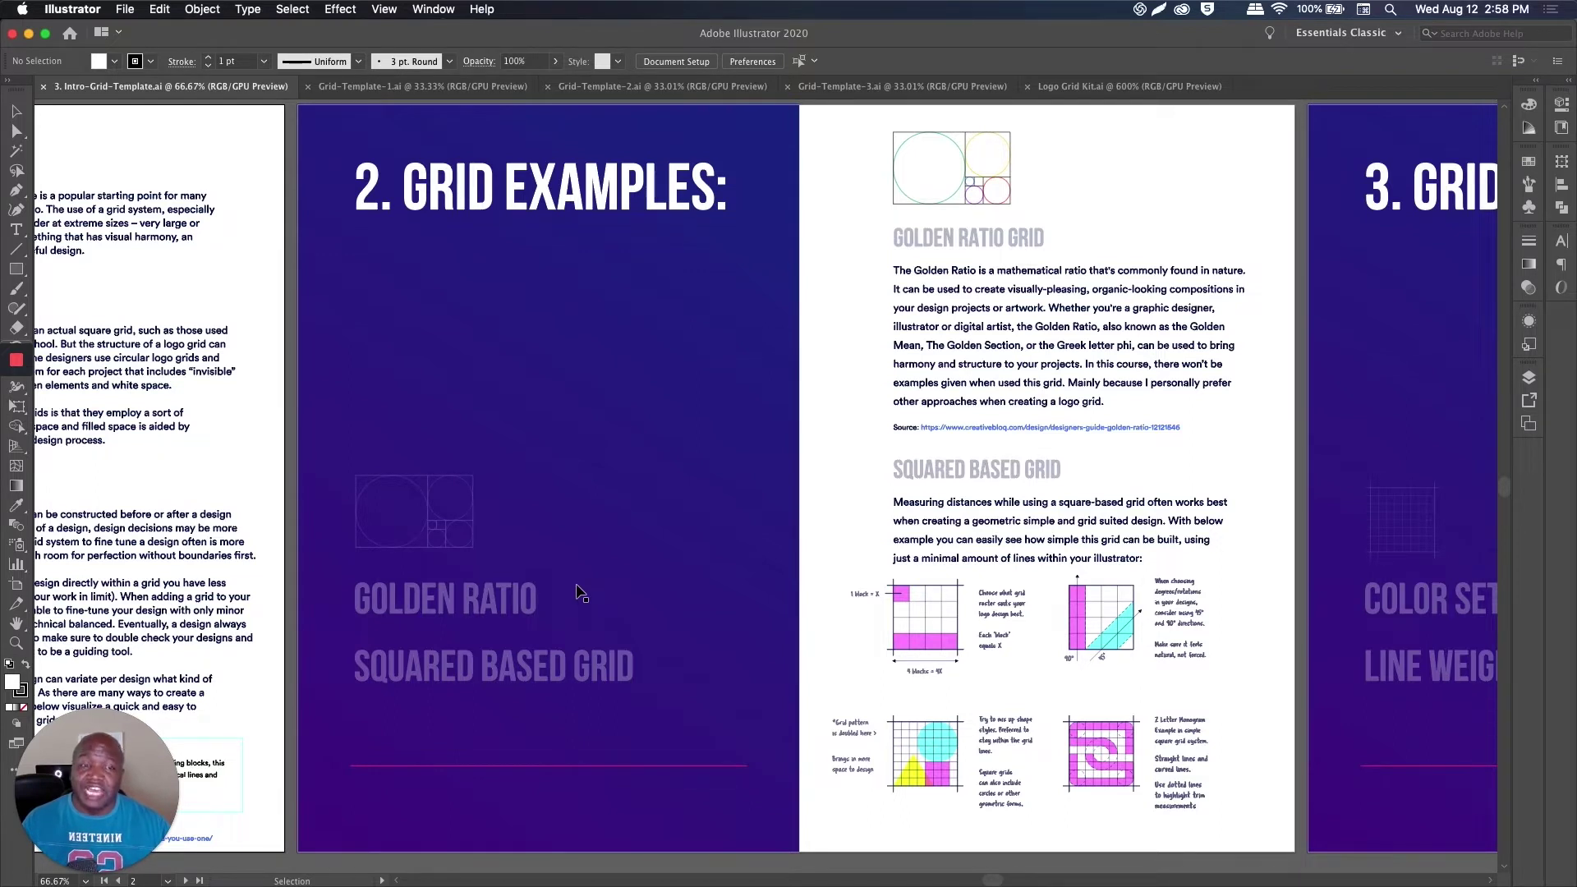
Step: Look through the guide's grid examples and grid settings pages up to the Template 1 page
drag(1089, 382, 185, 394)
drag(838, 443, 777, 431)
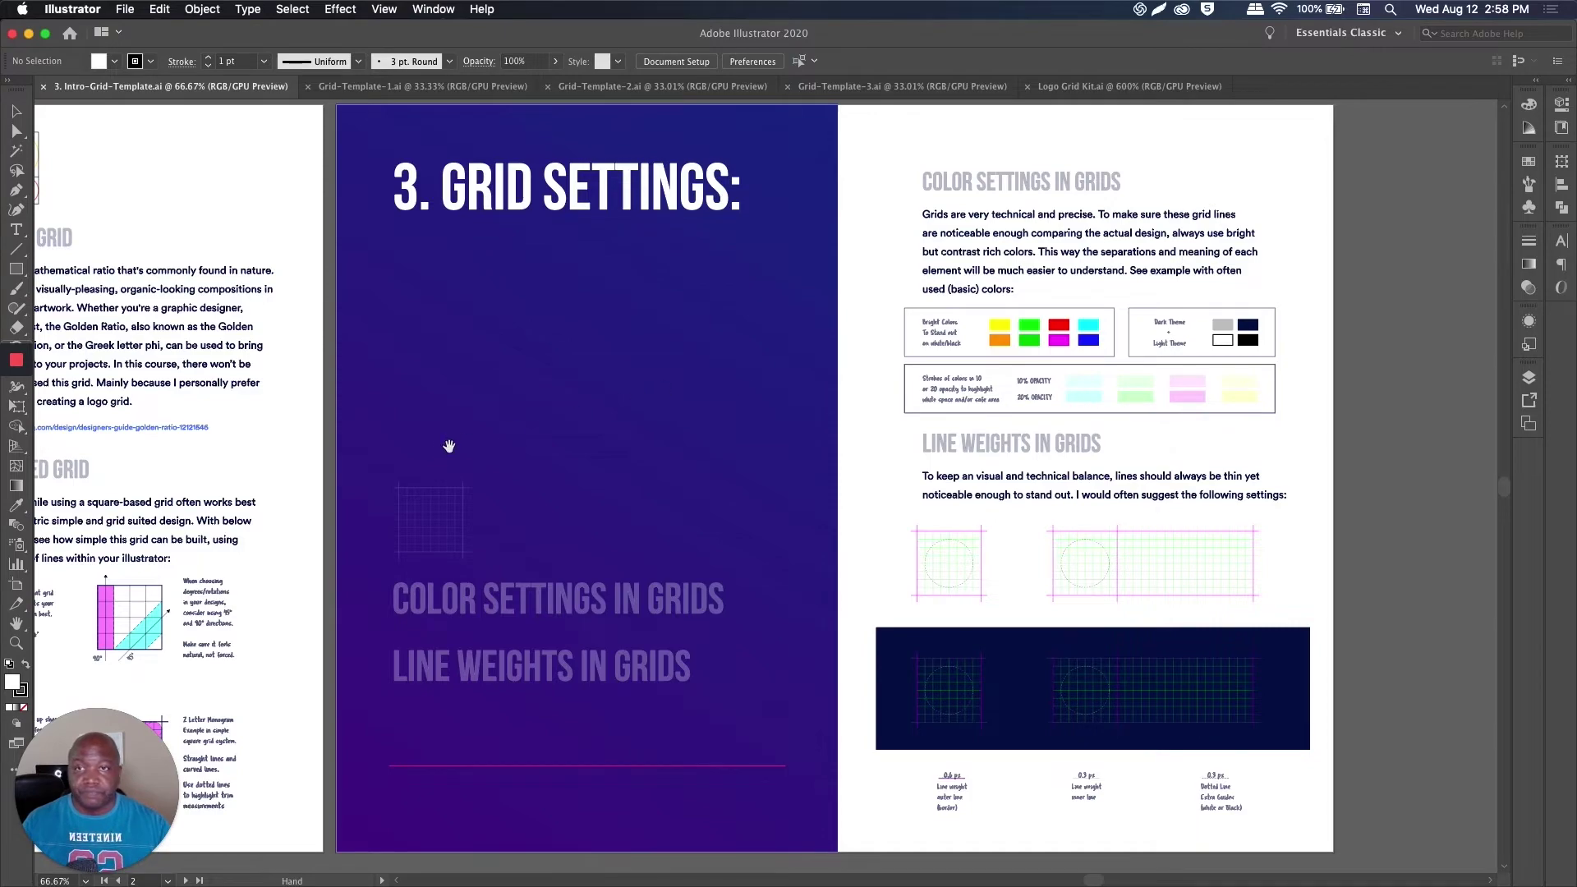
drag(434, 454, 1116, 118)
drag(304, 352, 780, 352)
scroll(781, 352, left, 10)
scroll(781, 351, down, 5)
scroll(767, 257, left, 8)
drag(891, 328, 908, 232)
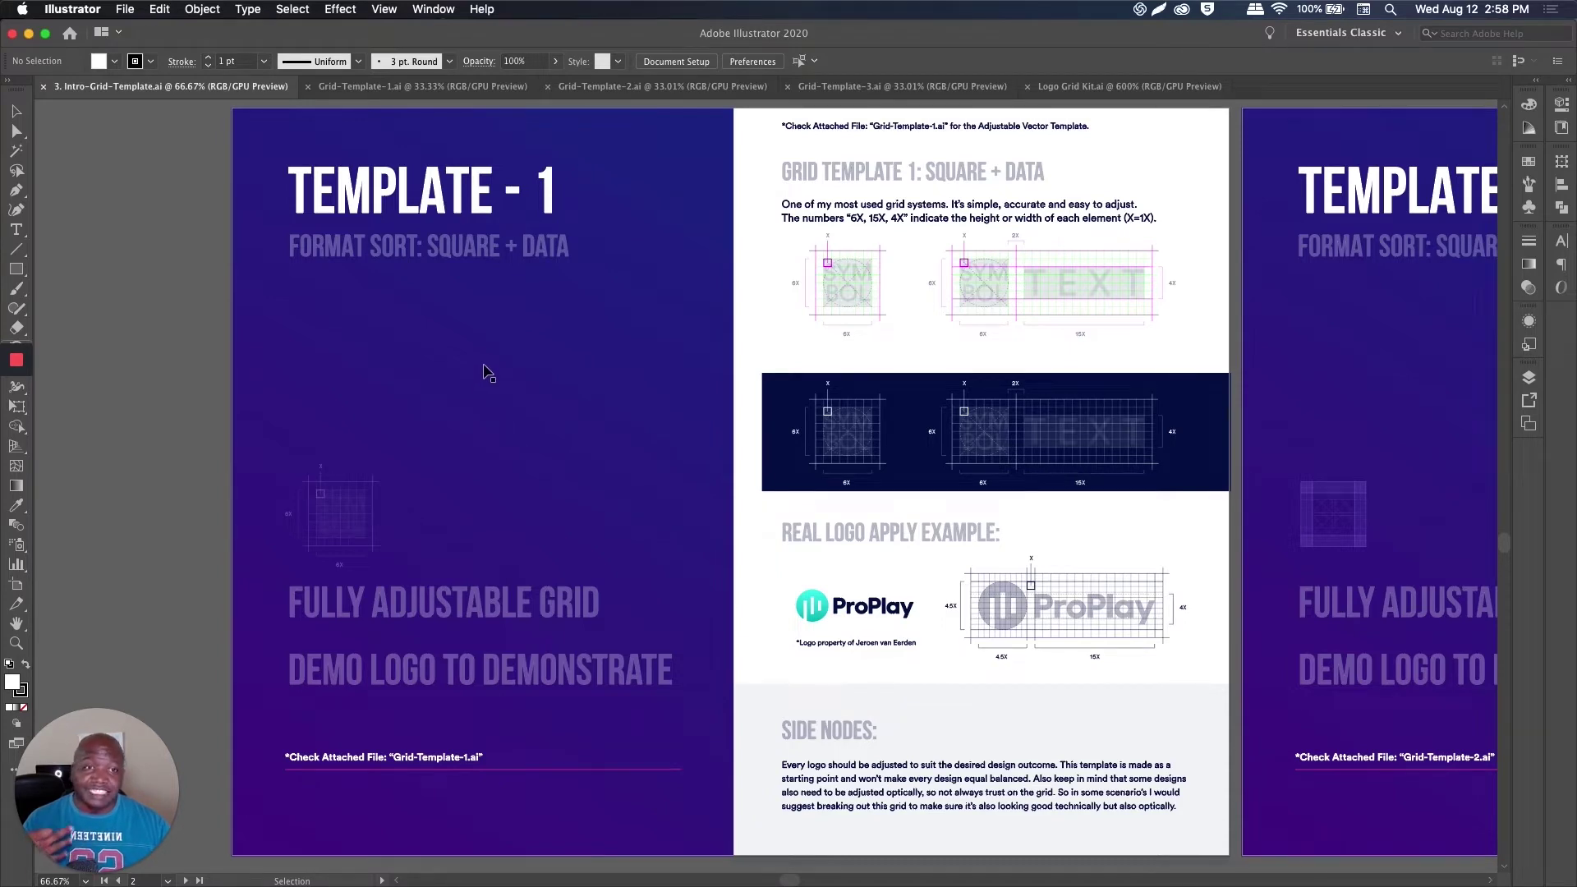
Step: Compare the Template 1 square and data page with the Template 2 square and minimal page
key(a)
scroll(608, 355, right, 2)
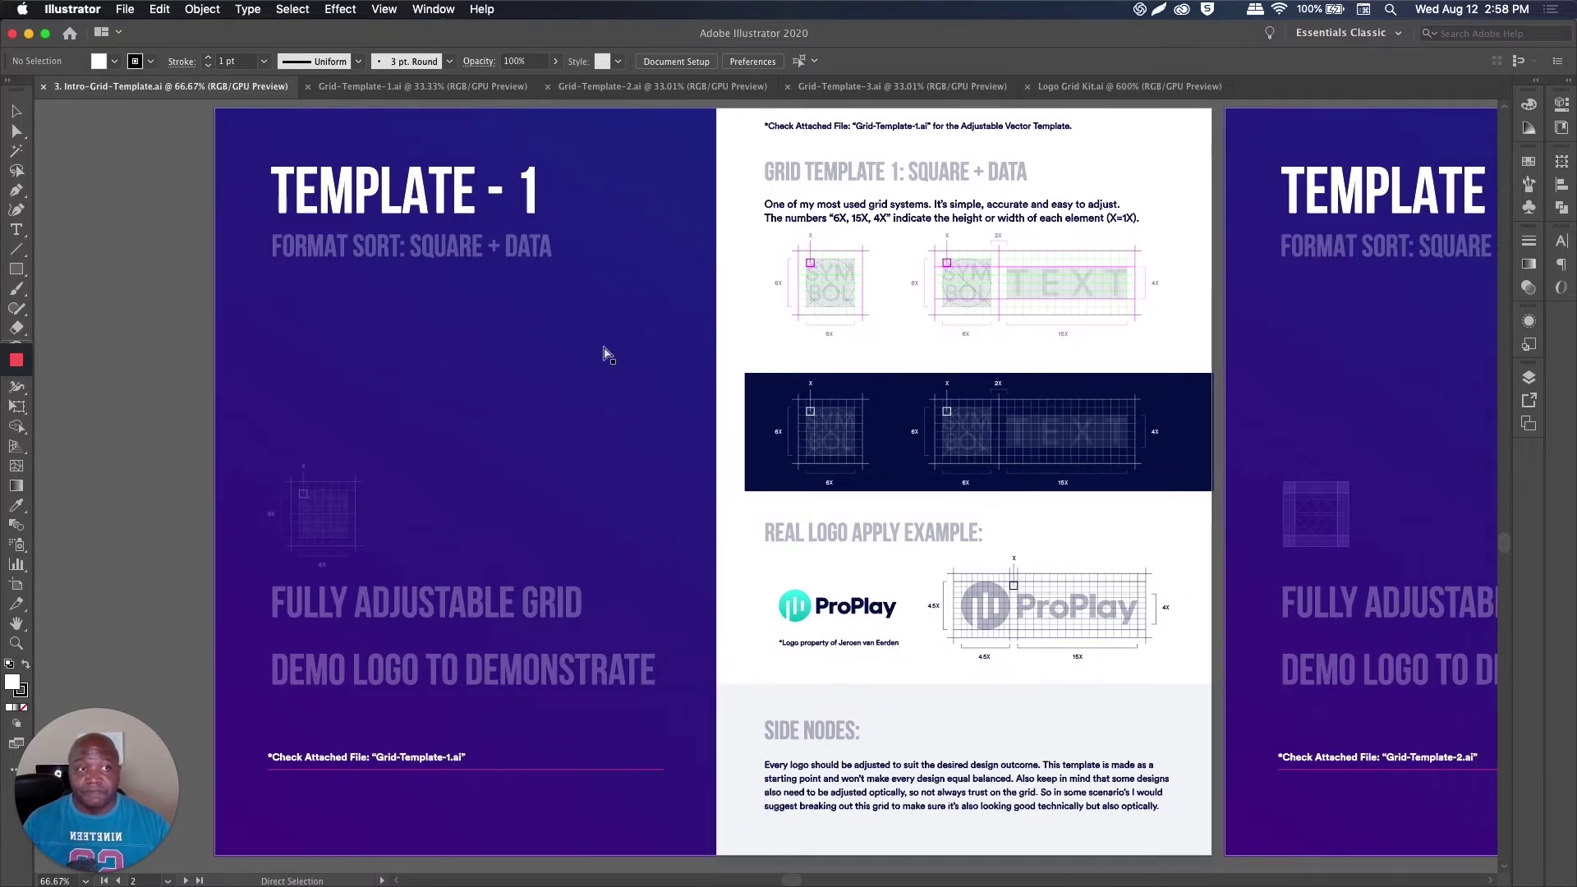
scroll(608, 354, right, 15)
scroll(608, 355, left, 2)
key(v)
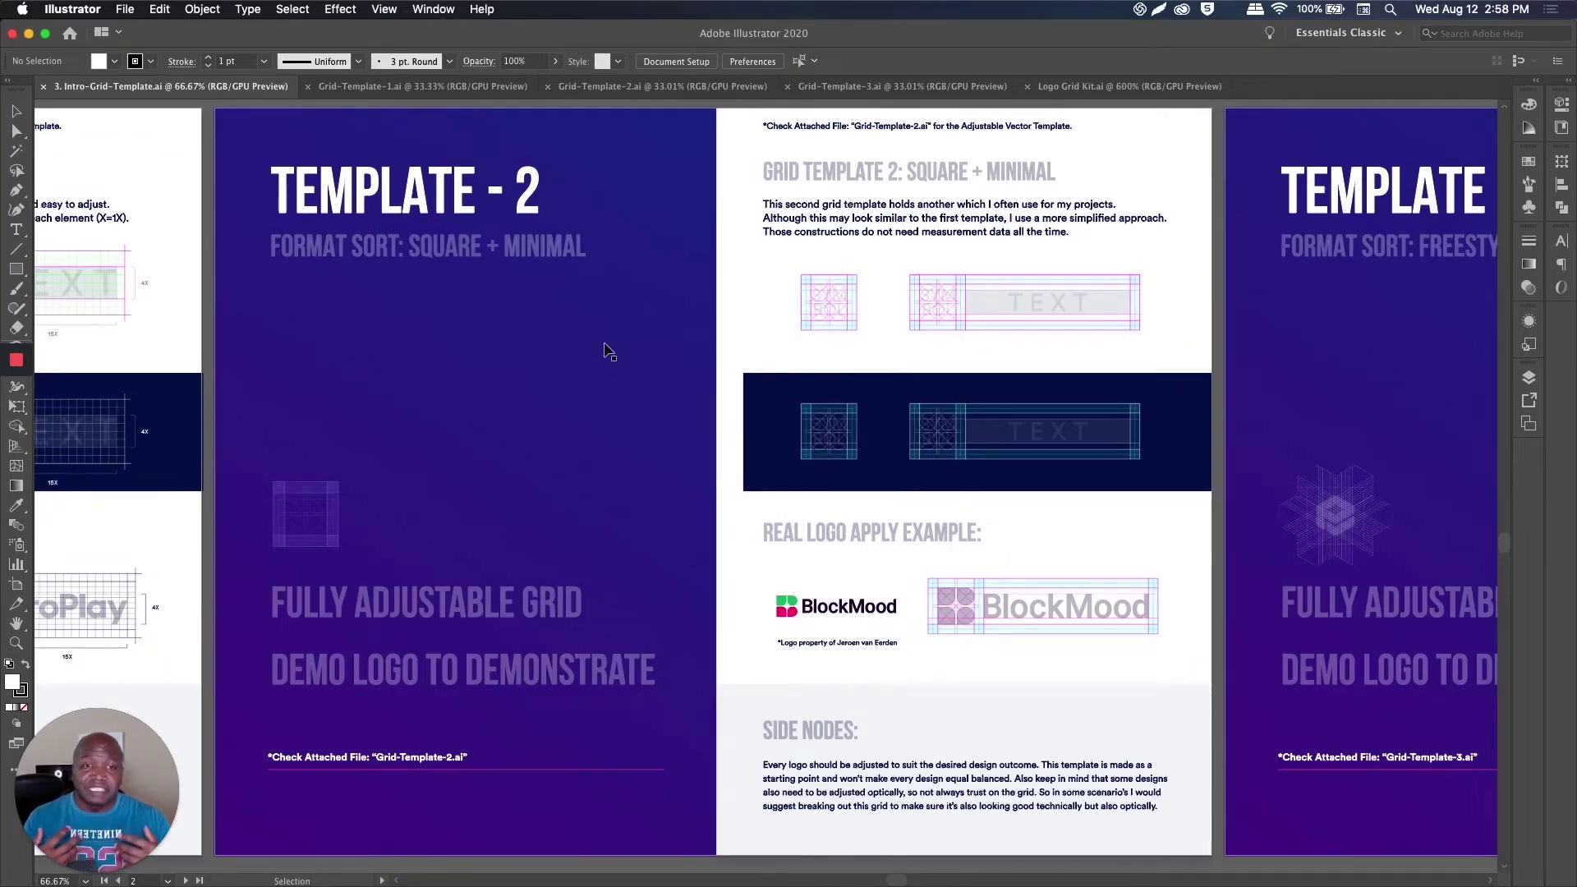
key(a)
scroll(608, 352, left, 8)
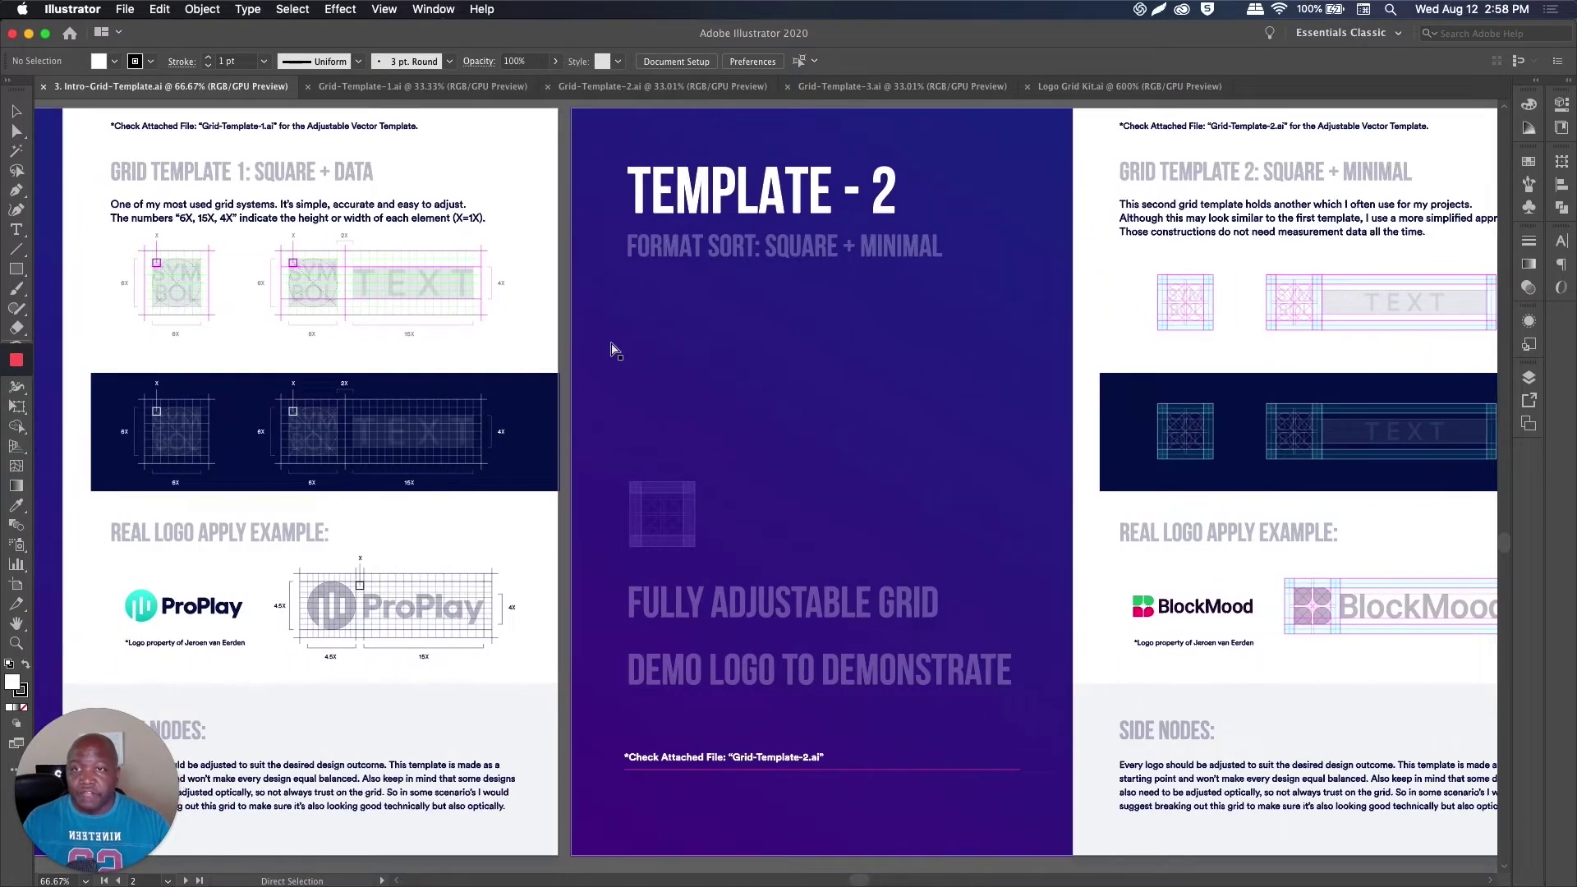
key(v)
Step: Show the document grid over the Template 1 symbol and text example, clear the selection and hide the grid again
click(479, 281)
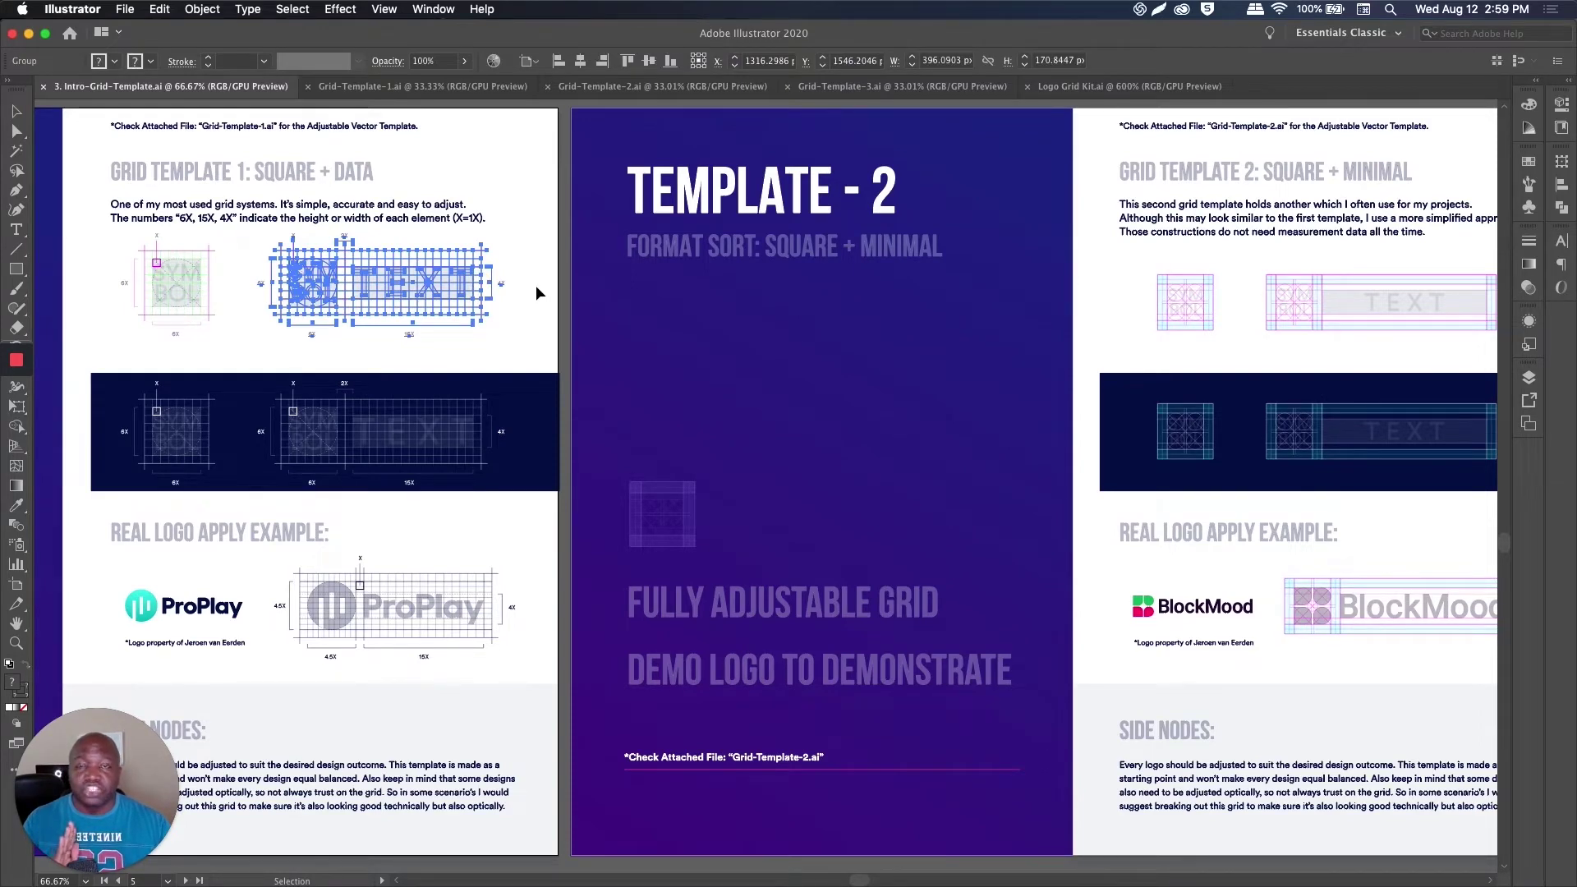
key(a)
key(super+apostrophe)
key(v)
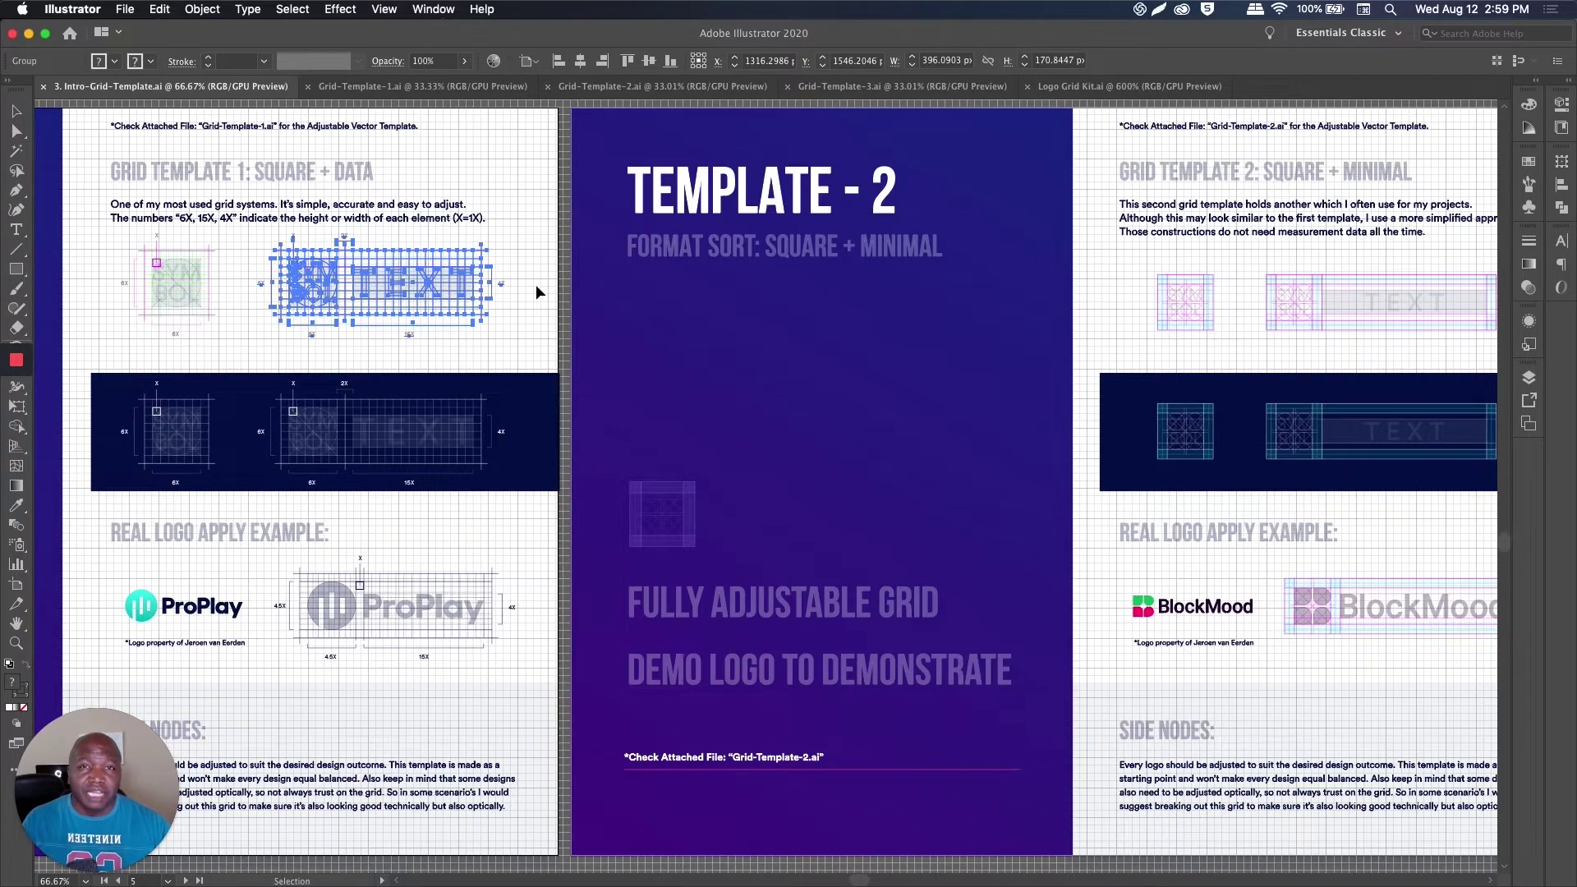
click(565, 261)
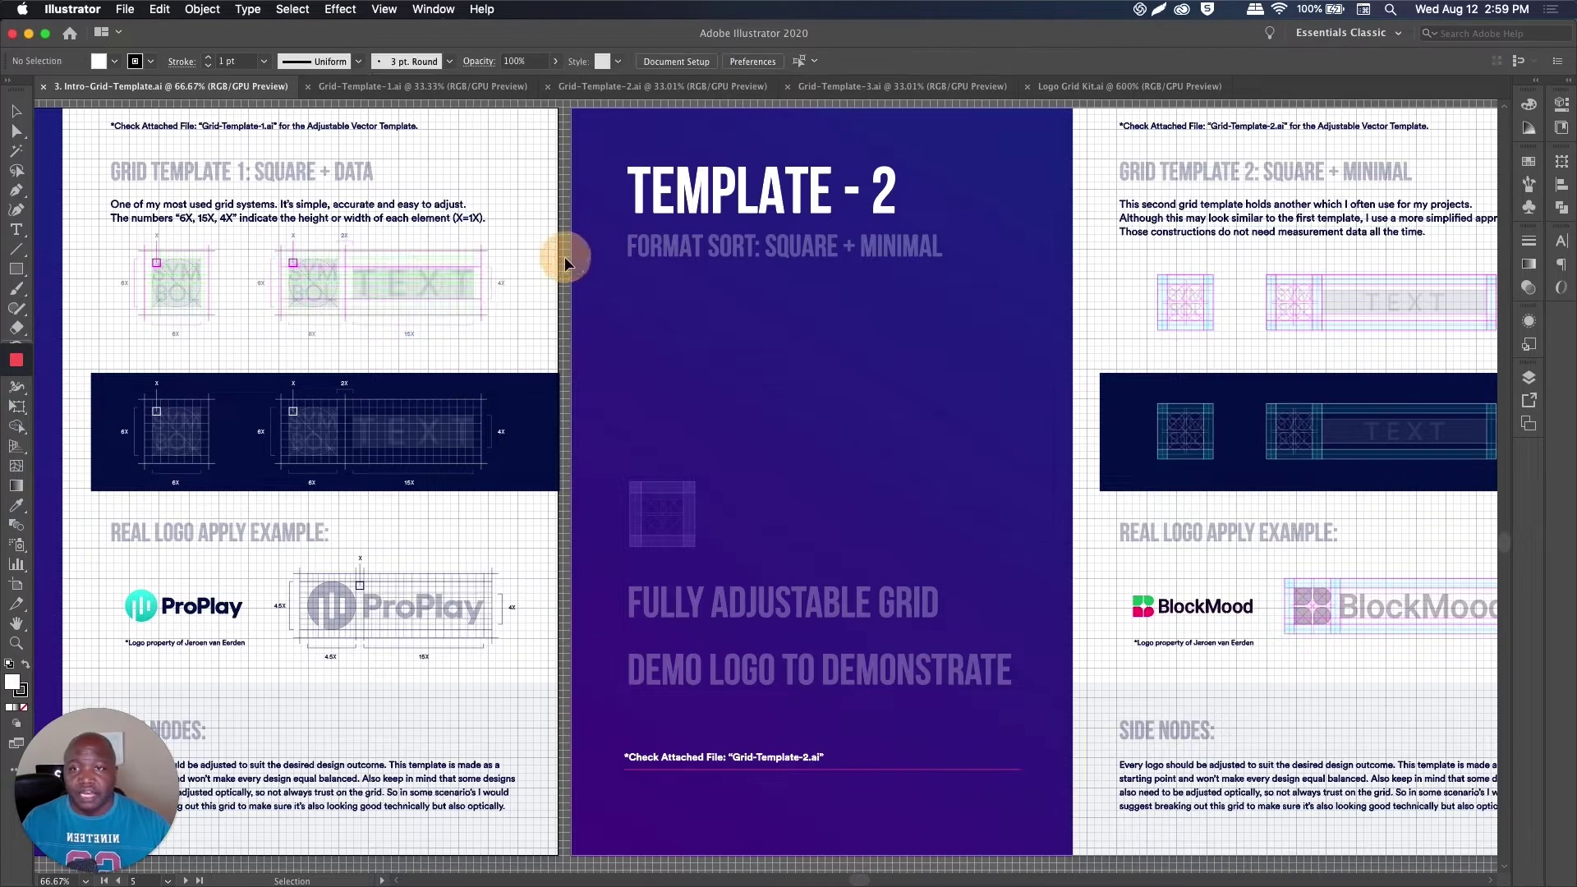
key(super+apostrophe)
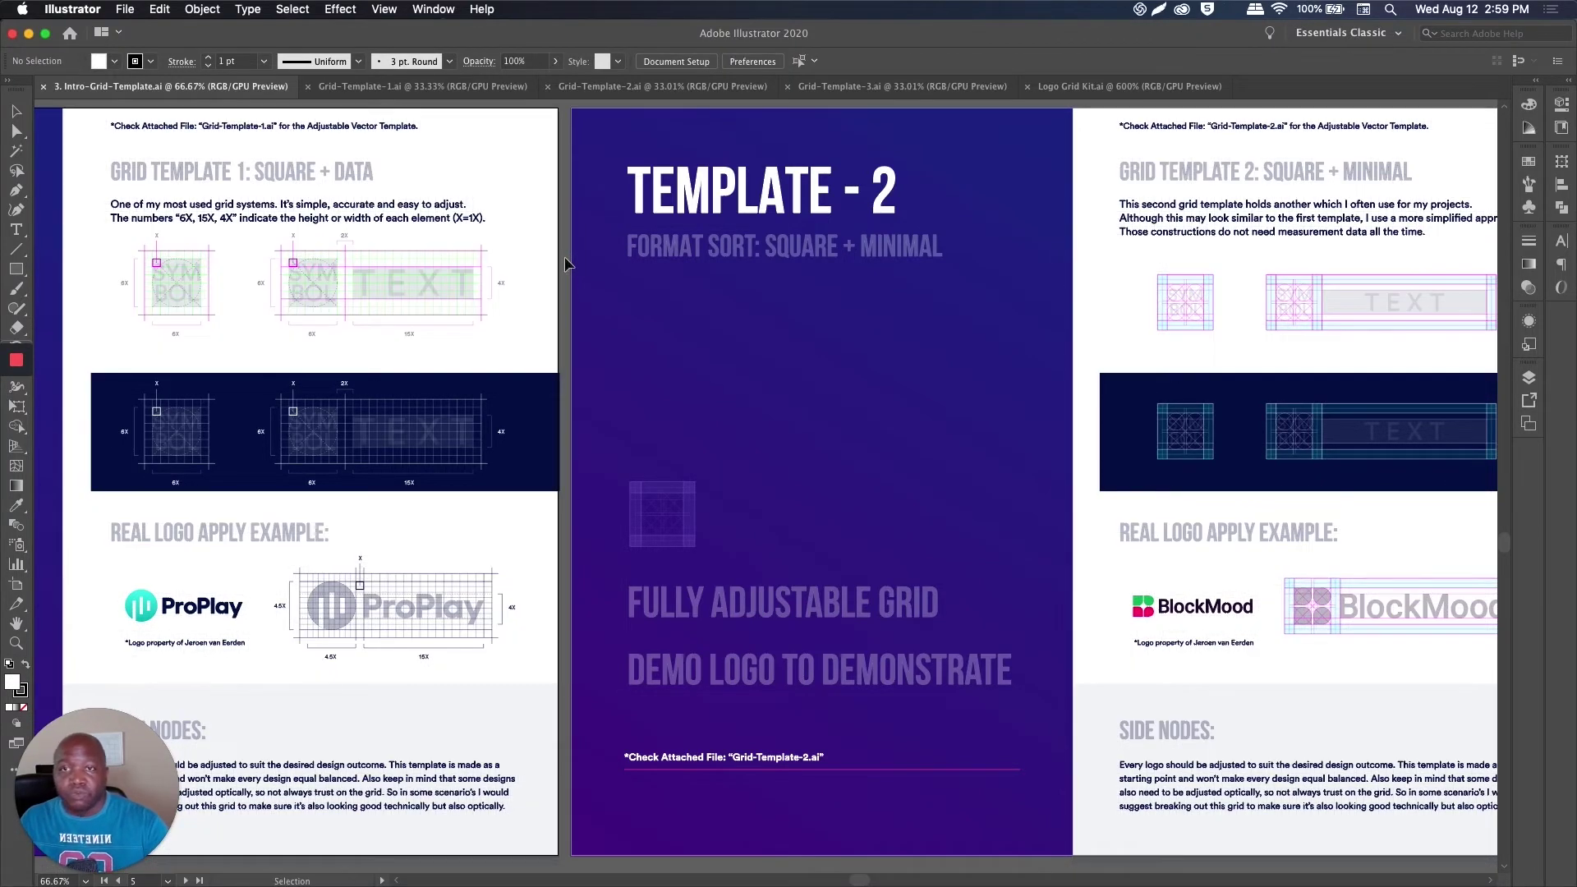
Step: Review the Template 2 page and the Template 3 freestyle gridding page of the guide
key(a)
scroll(565, 263, right, 5)
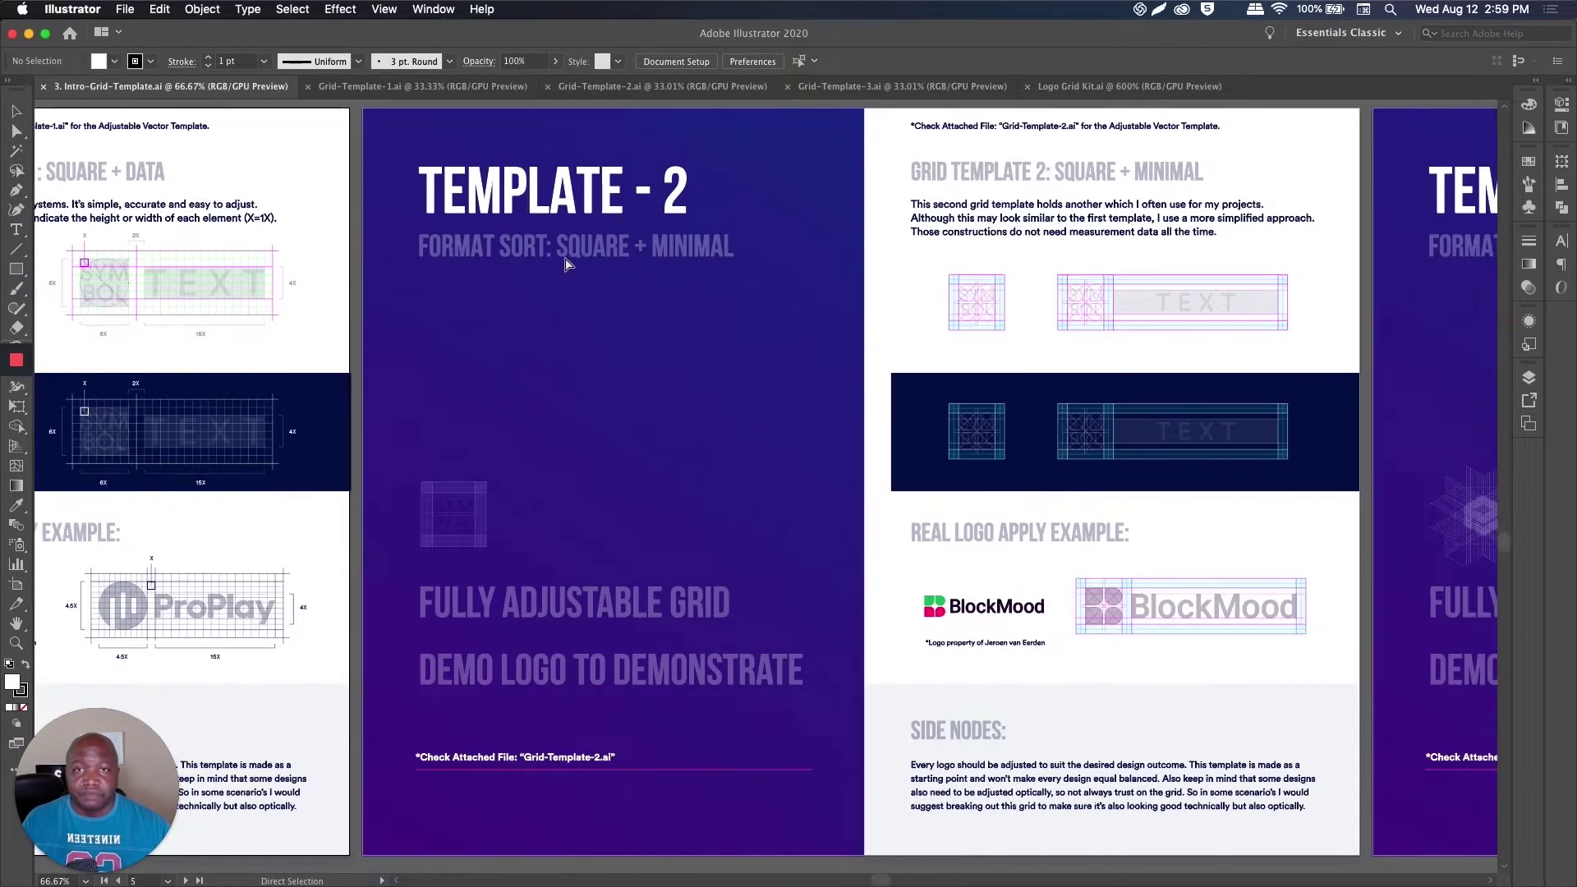
key(v)
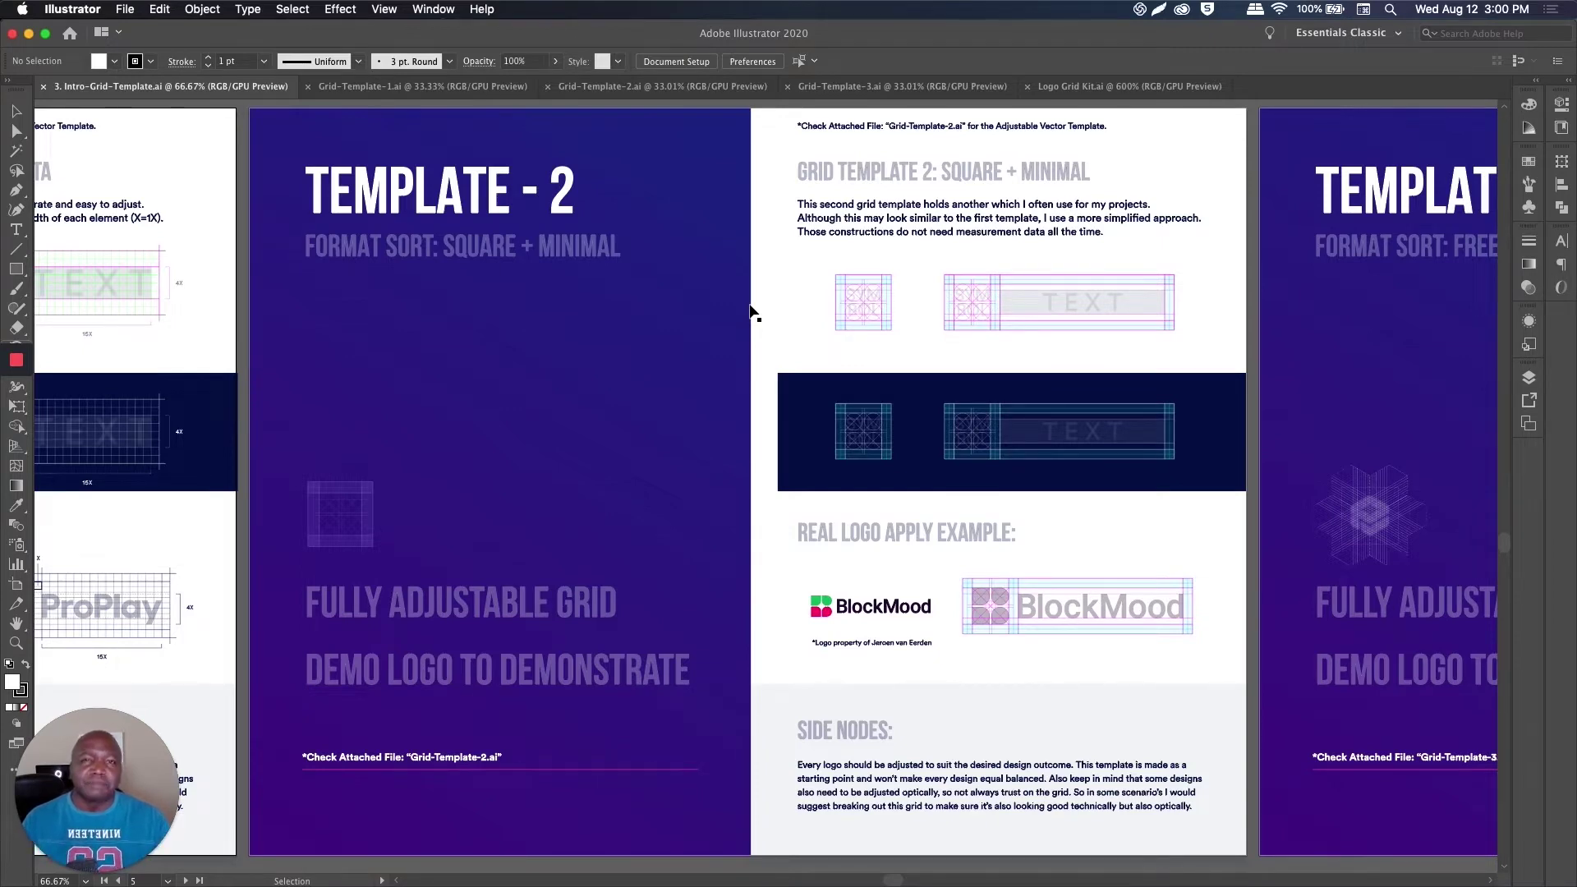
scroll(987, 344, right, 10)
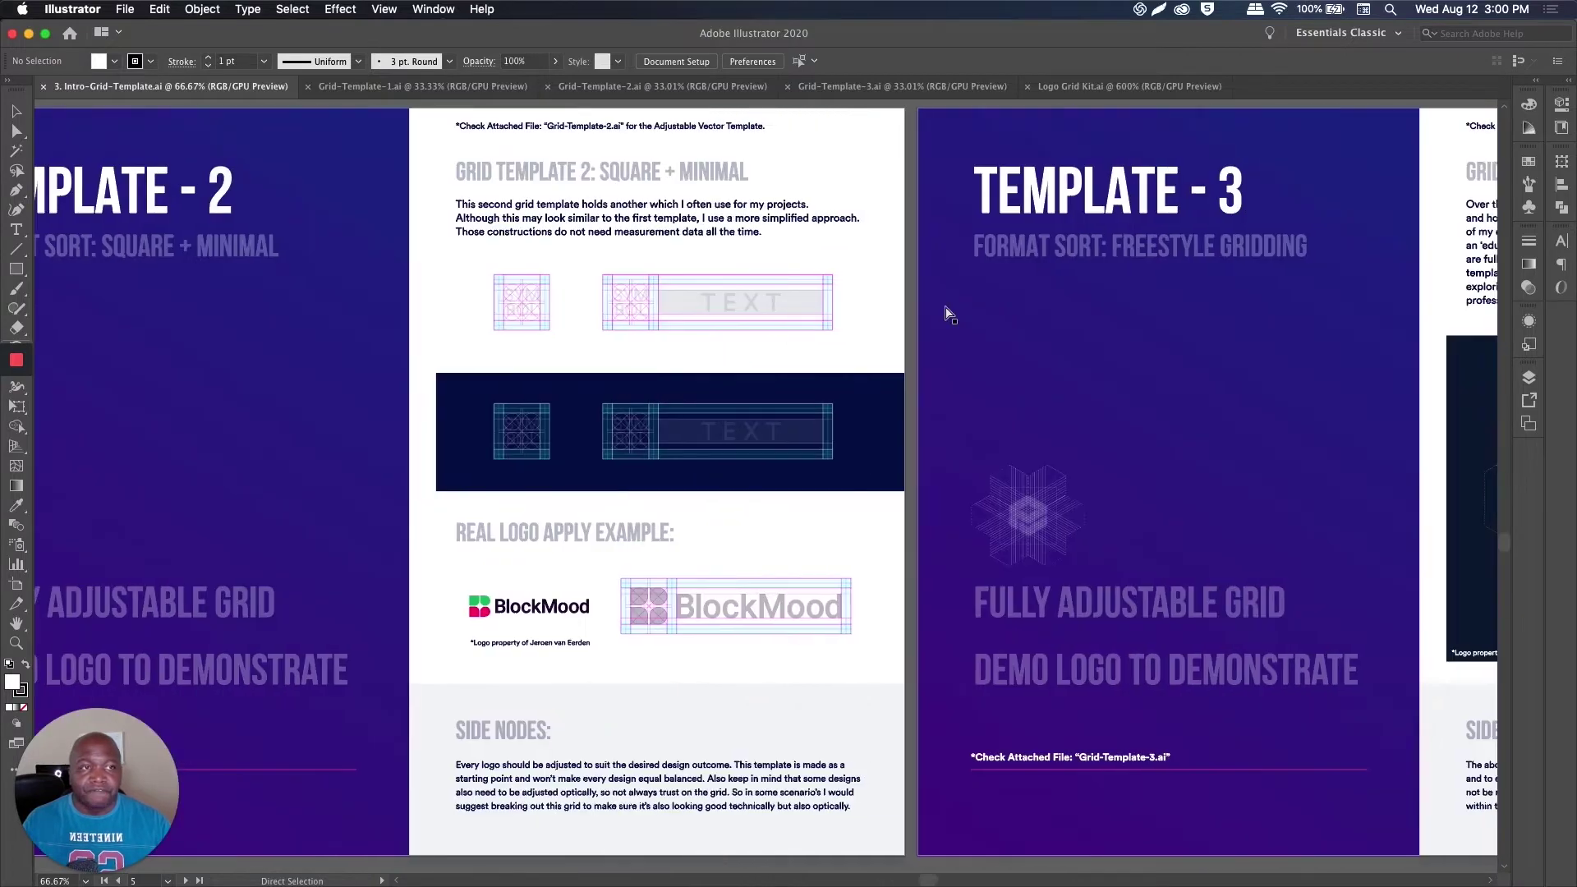
scroll(949, 313, right, 5)
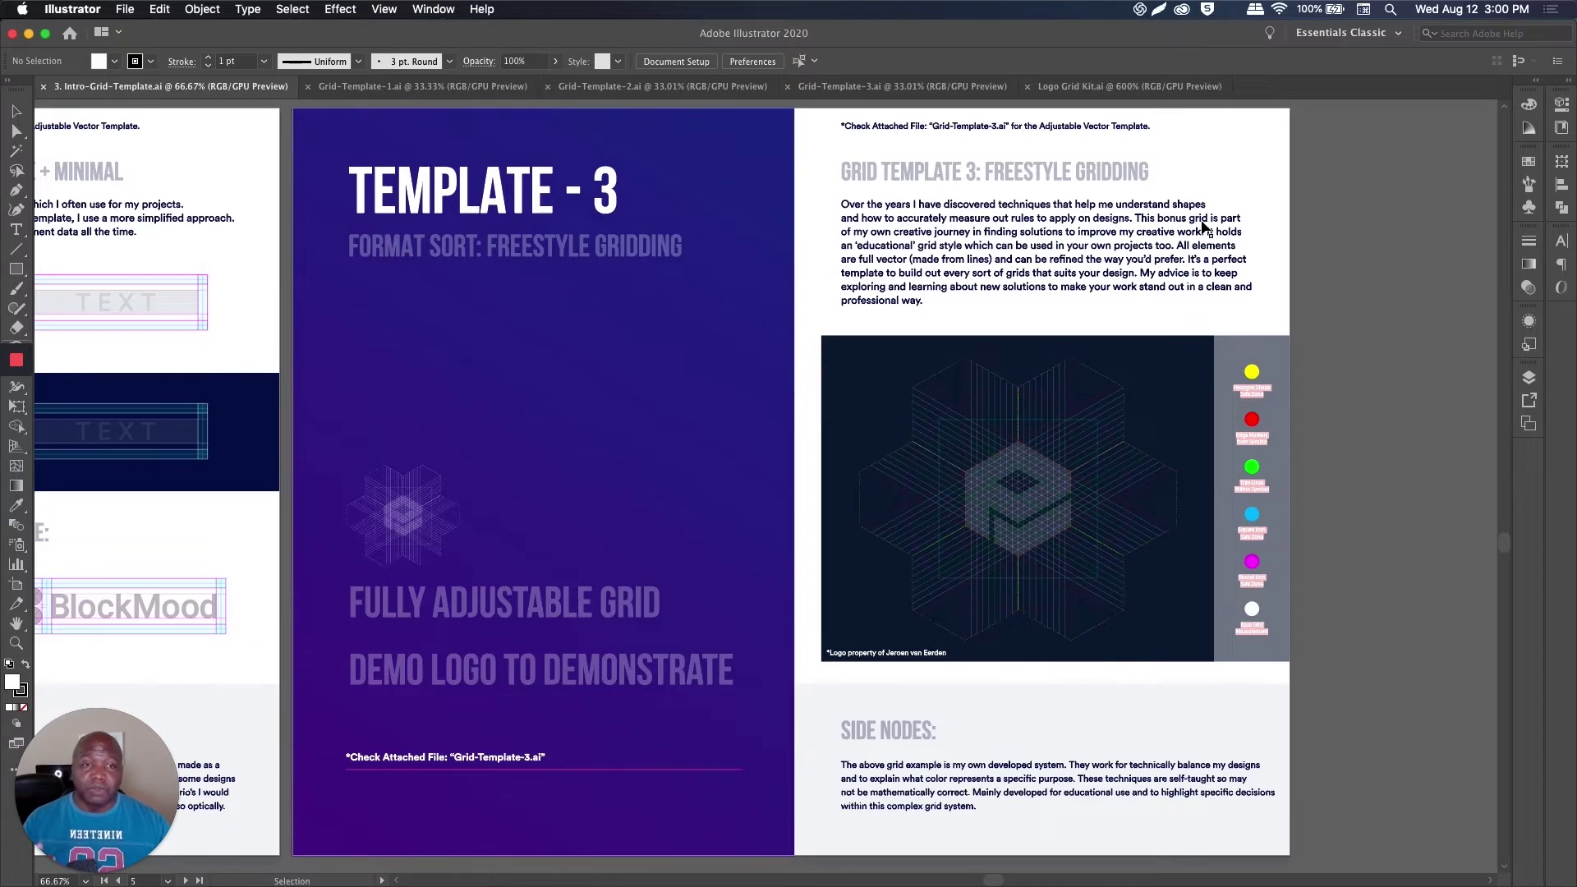
Step: Switch to Grid-Template-1.ai and show the document grid behind the logo grids on the white background
click(1115, 450)
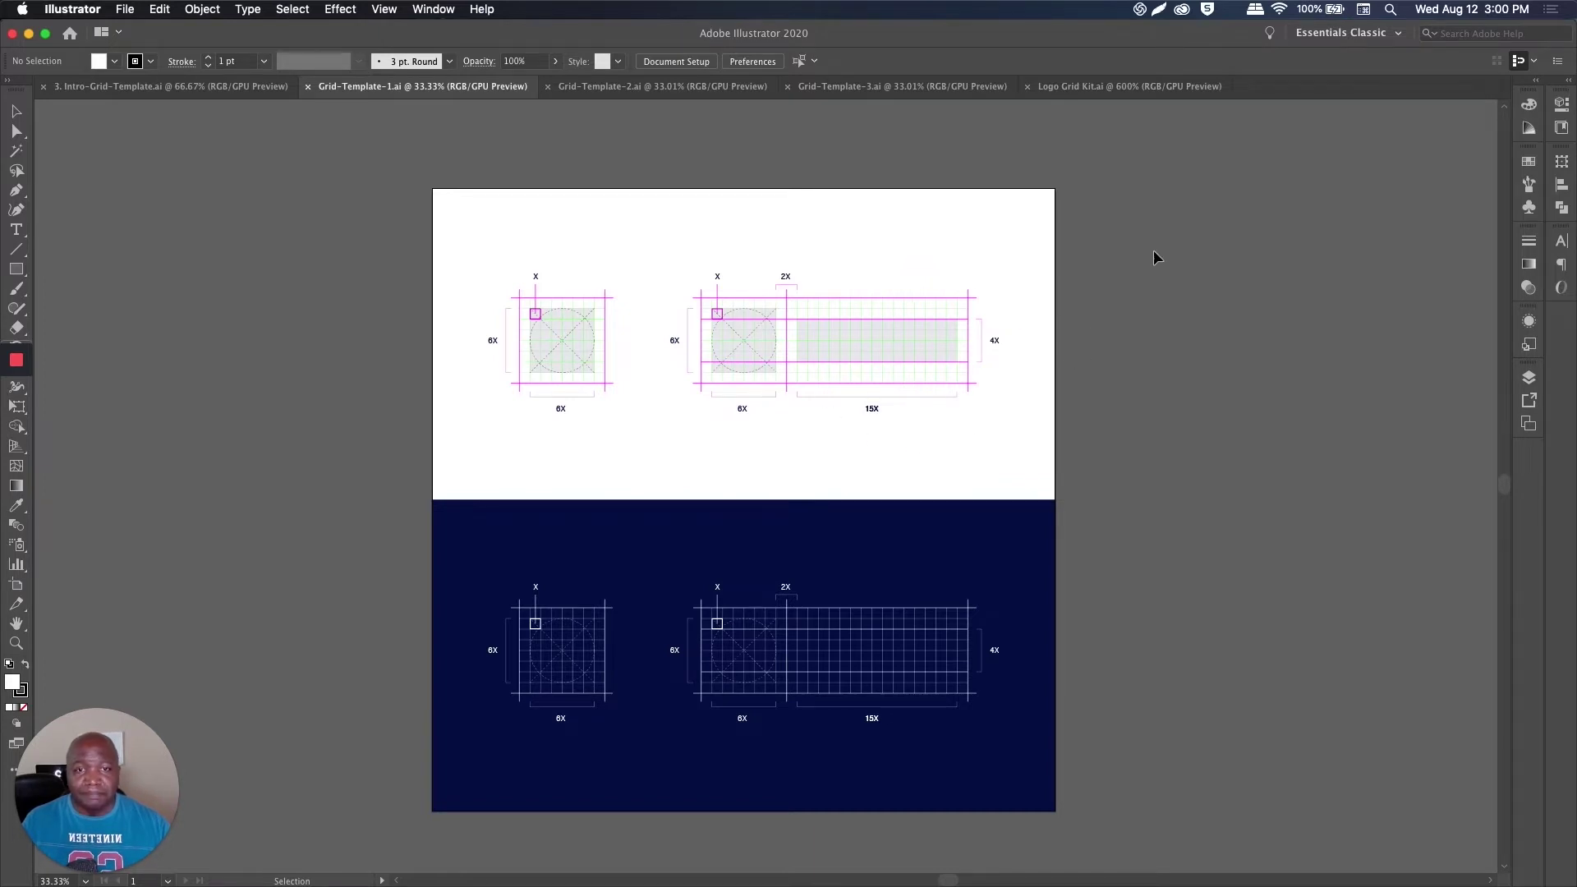
scroll(803, 342, up, 3)
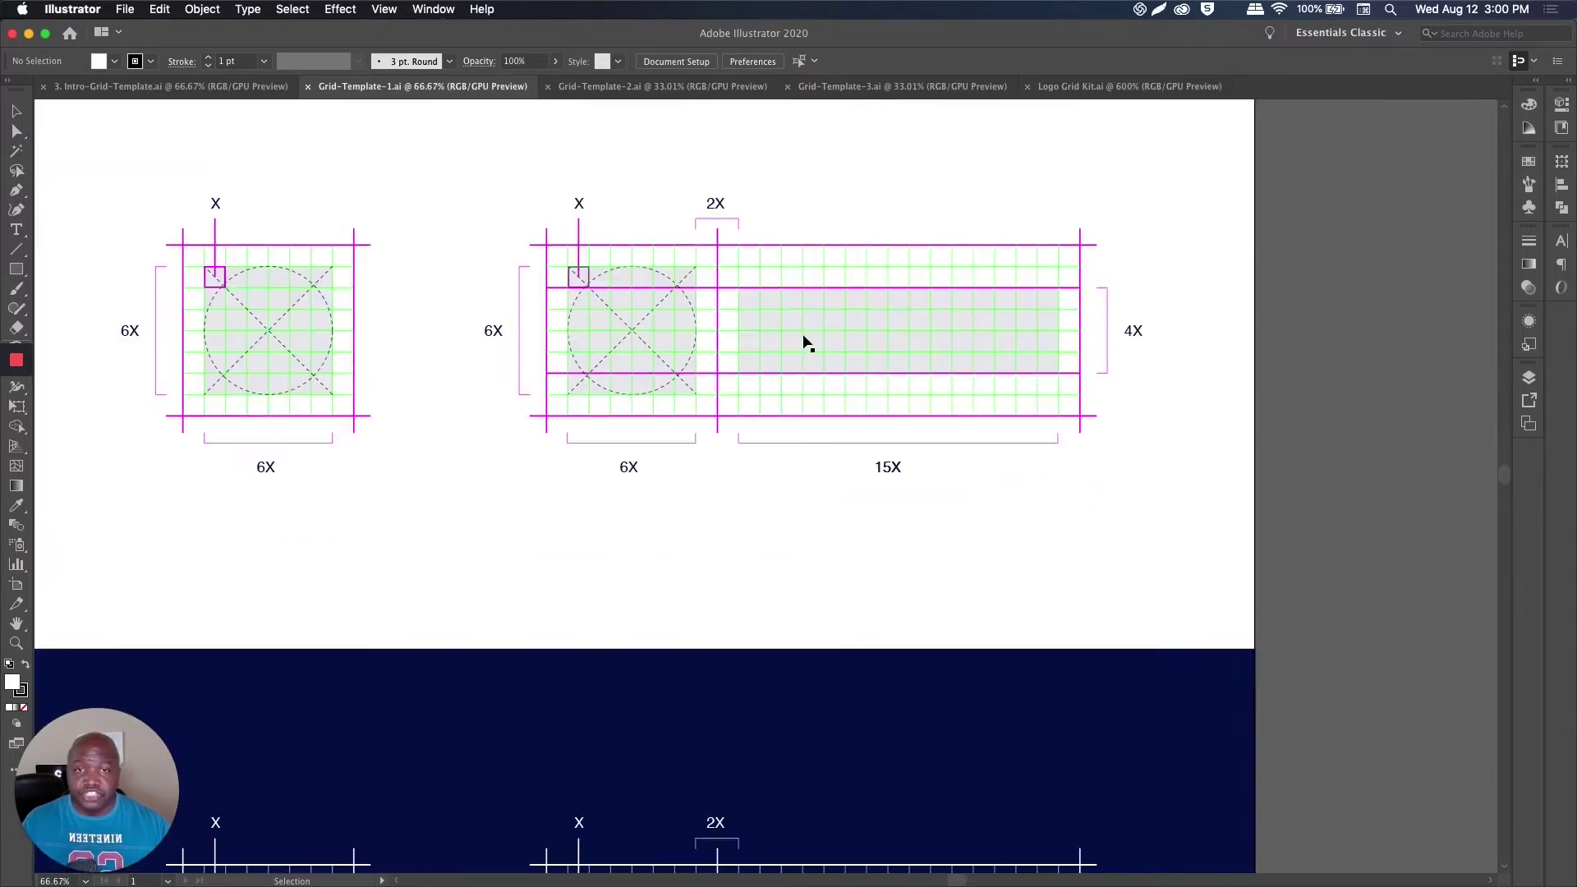
key(space)
drag(589, 300, 836, 359)
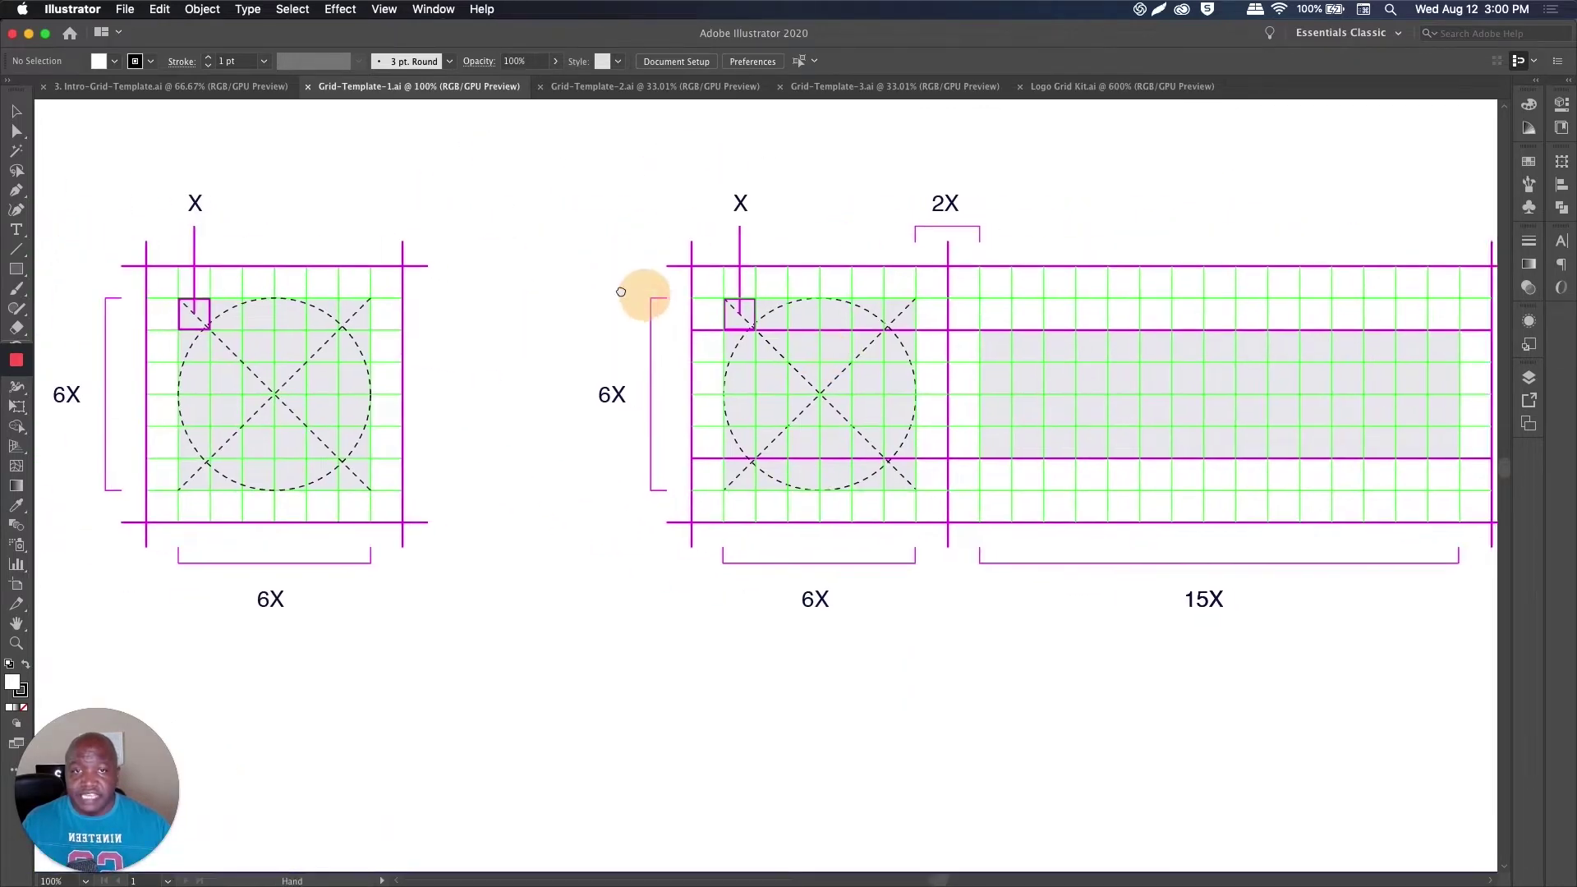
drag(598, 283, 593, 281)
key(super+apostrophe)
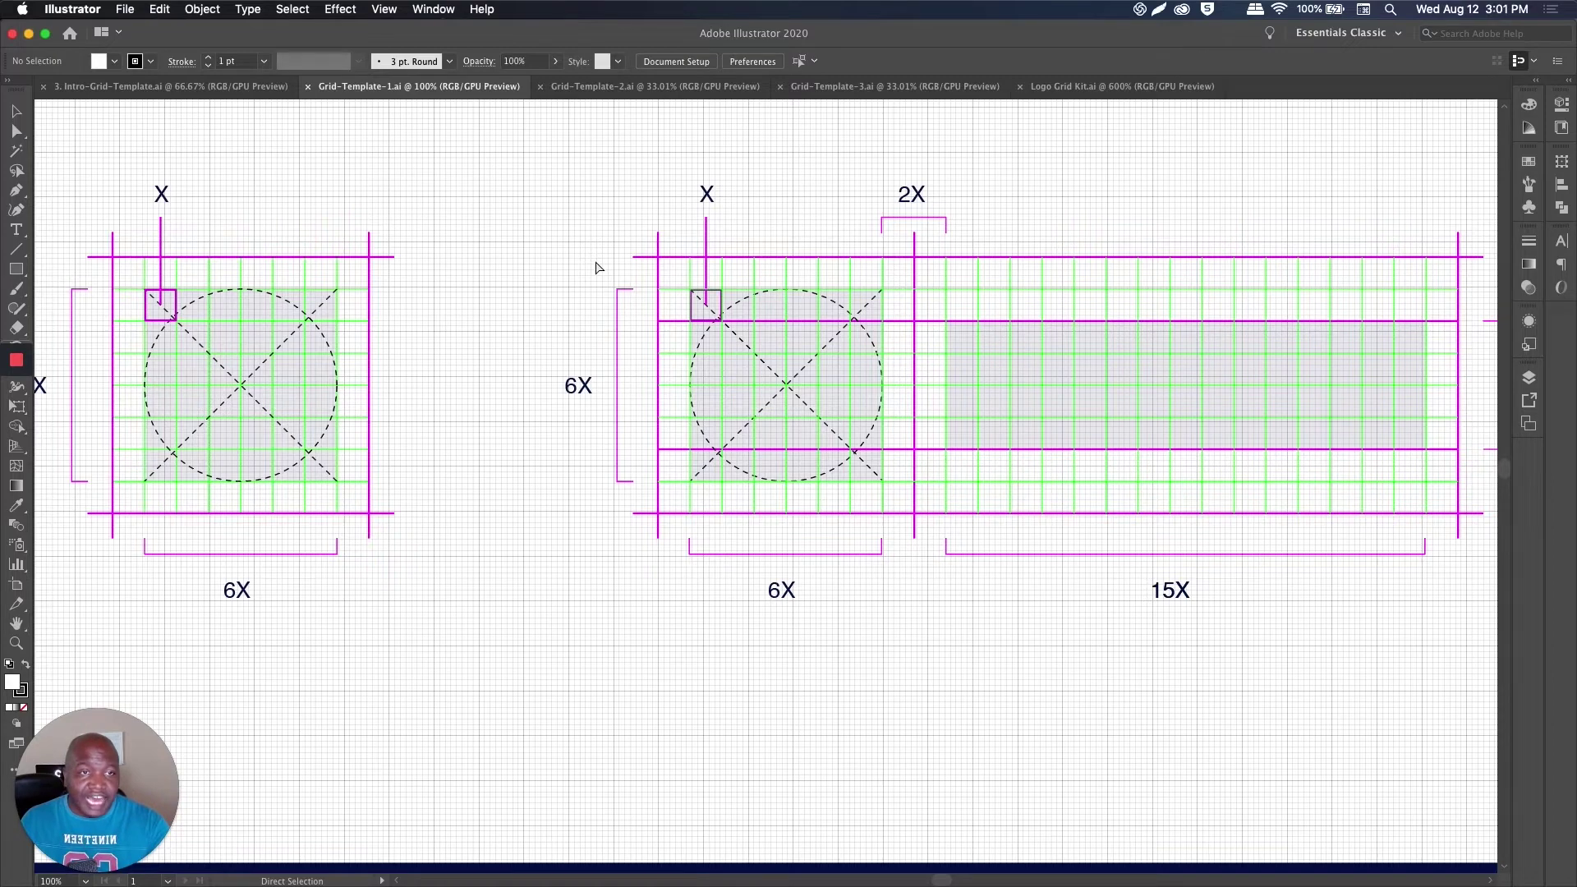
key(v)
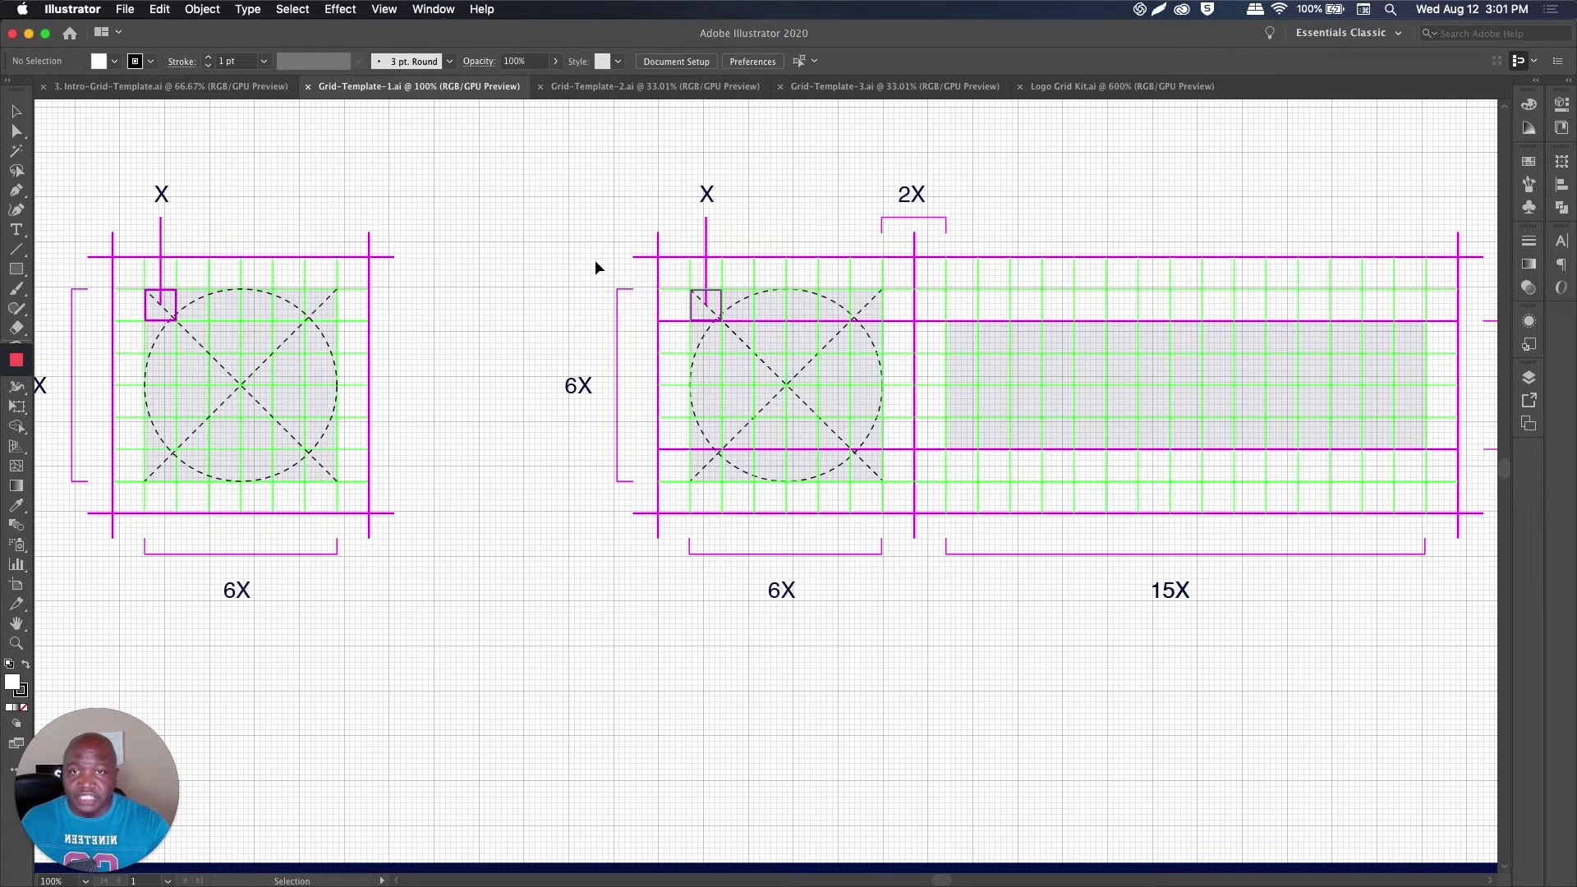
Step: Examine how the X unit square and the 6X symbol area line up with the document grid, and hide the grid
scroll(711, 292, up, 5)
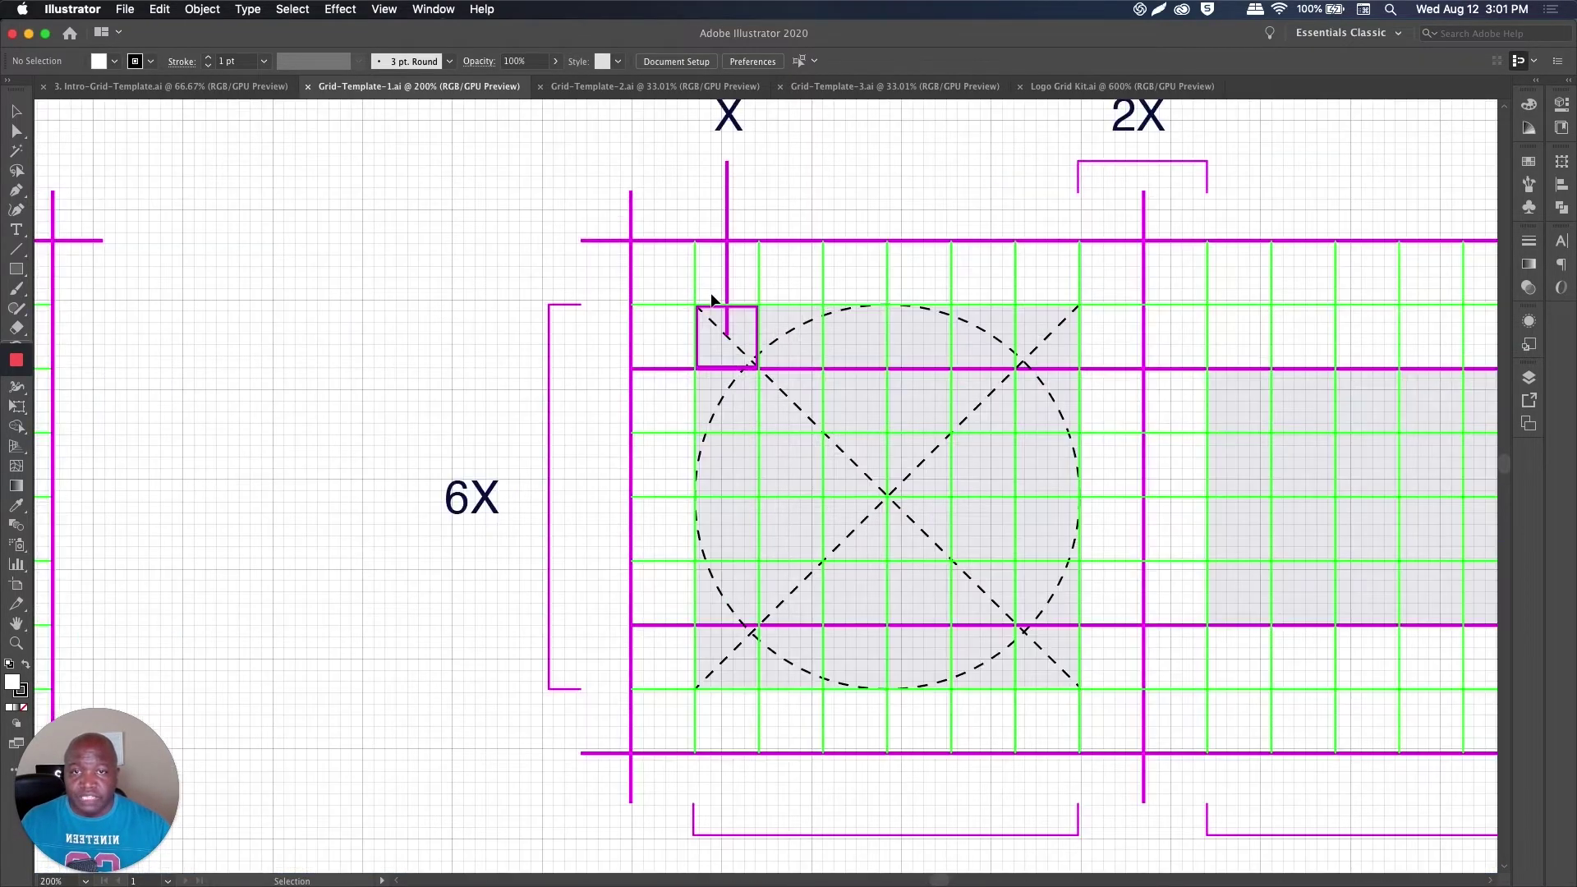
scroll(713, 294, down, 1)
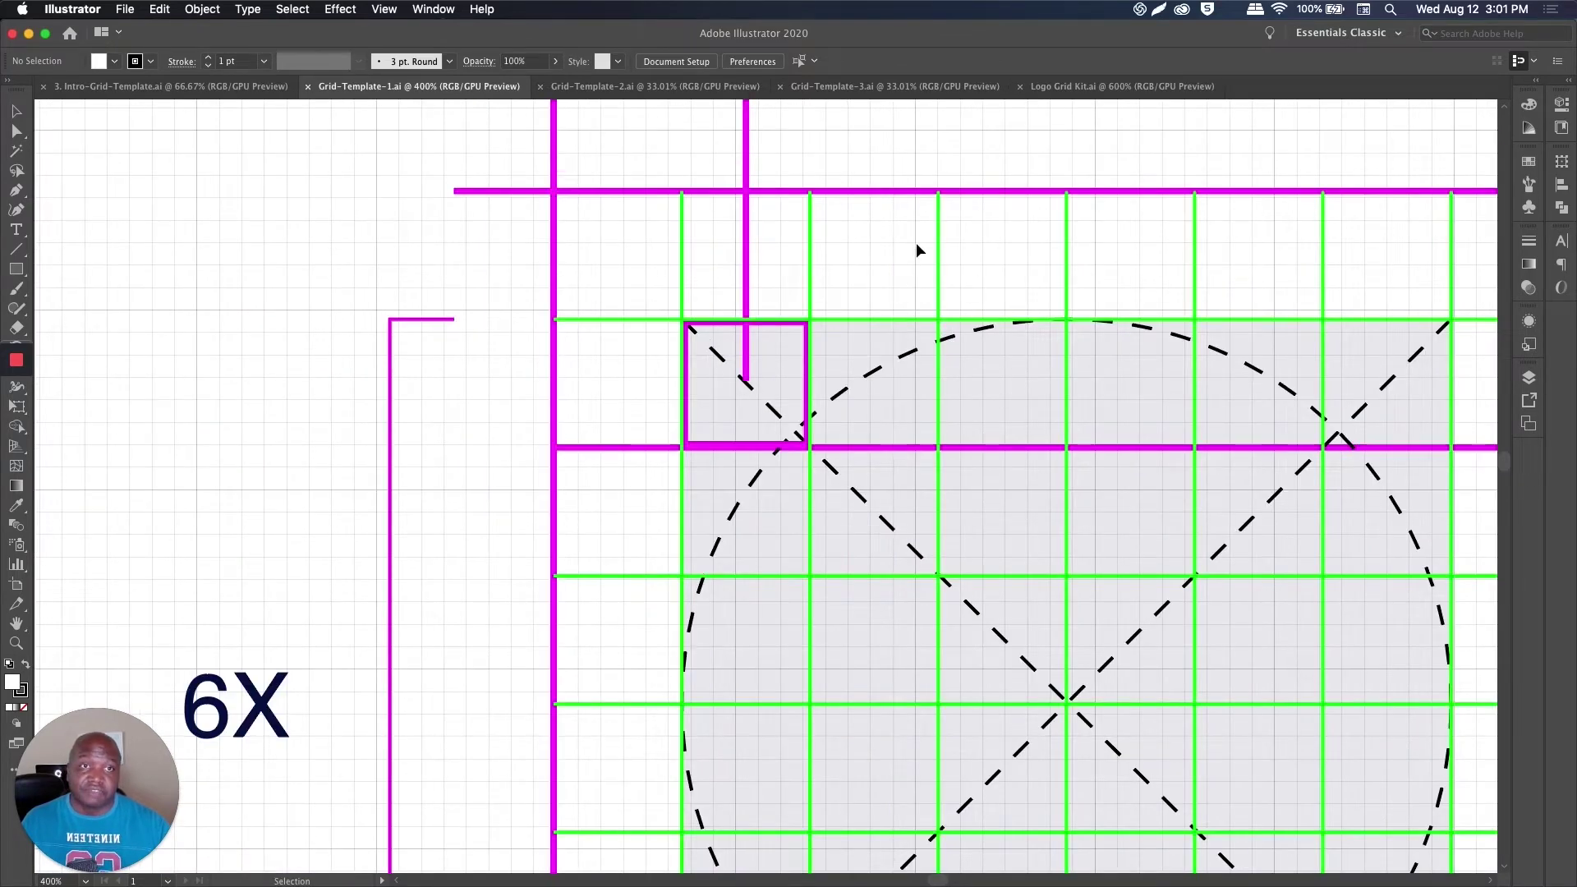
scroll(945, 279, right, 4)
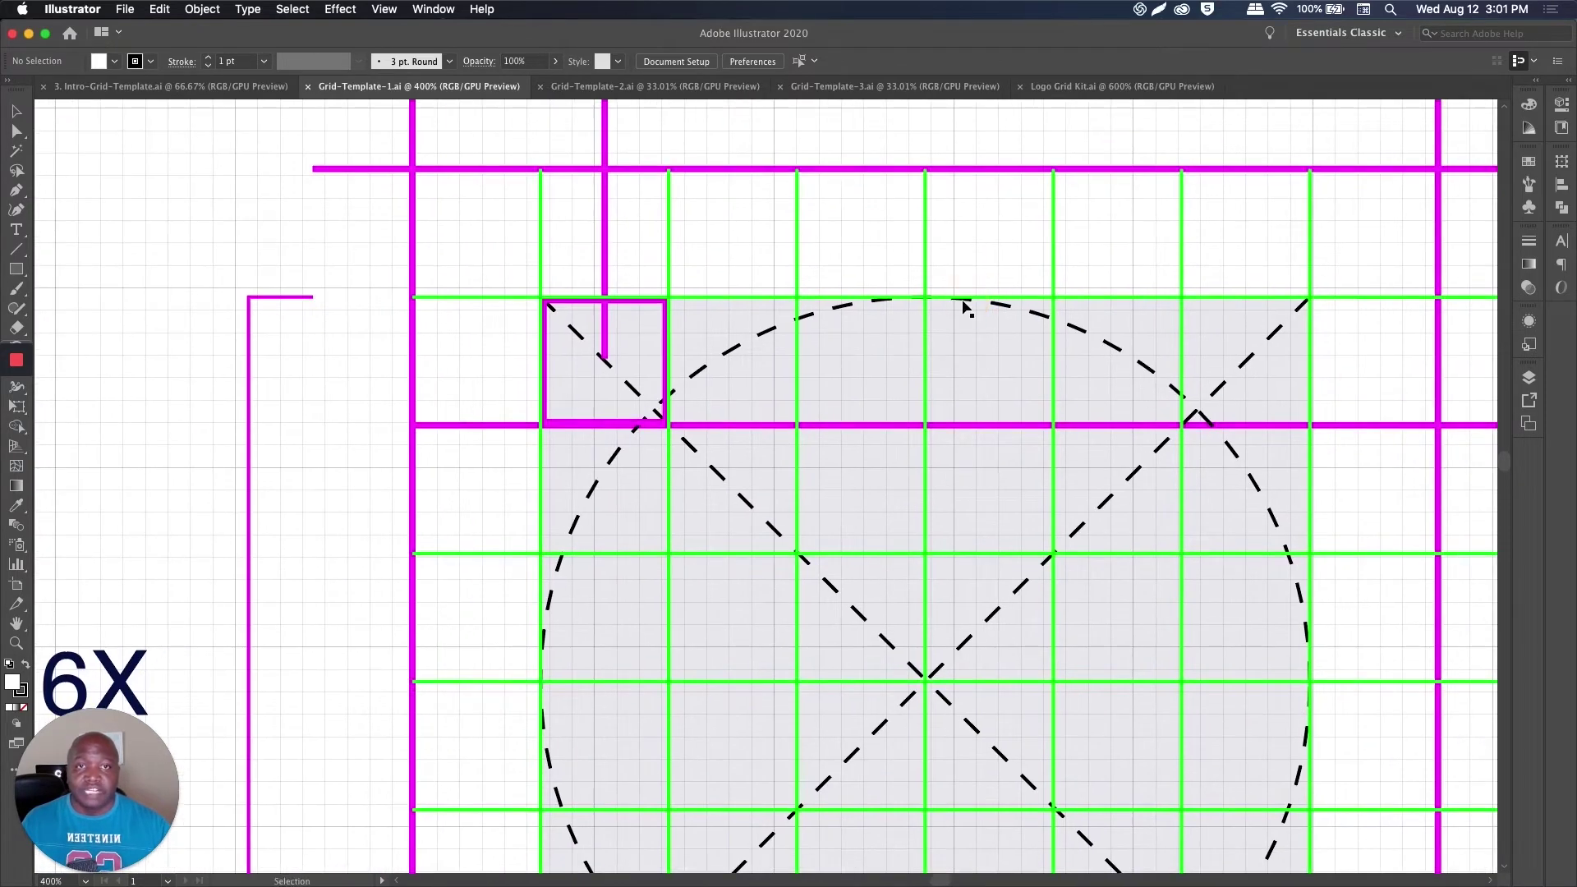
scroll(961, 300, down, 2)
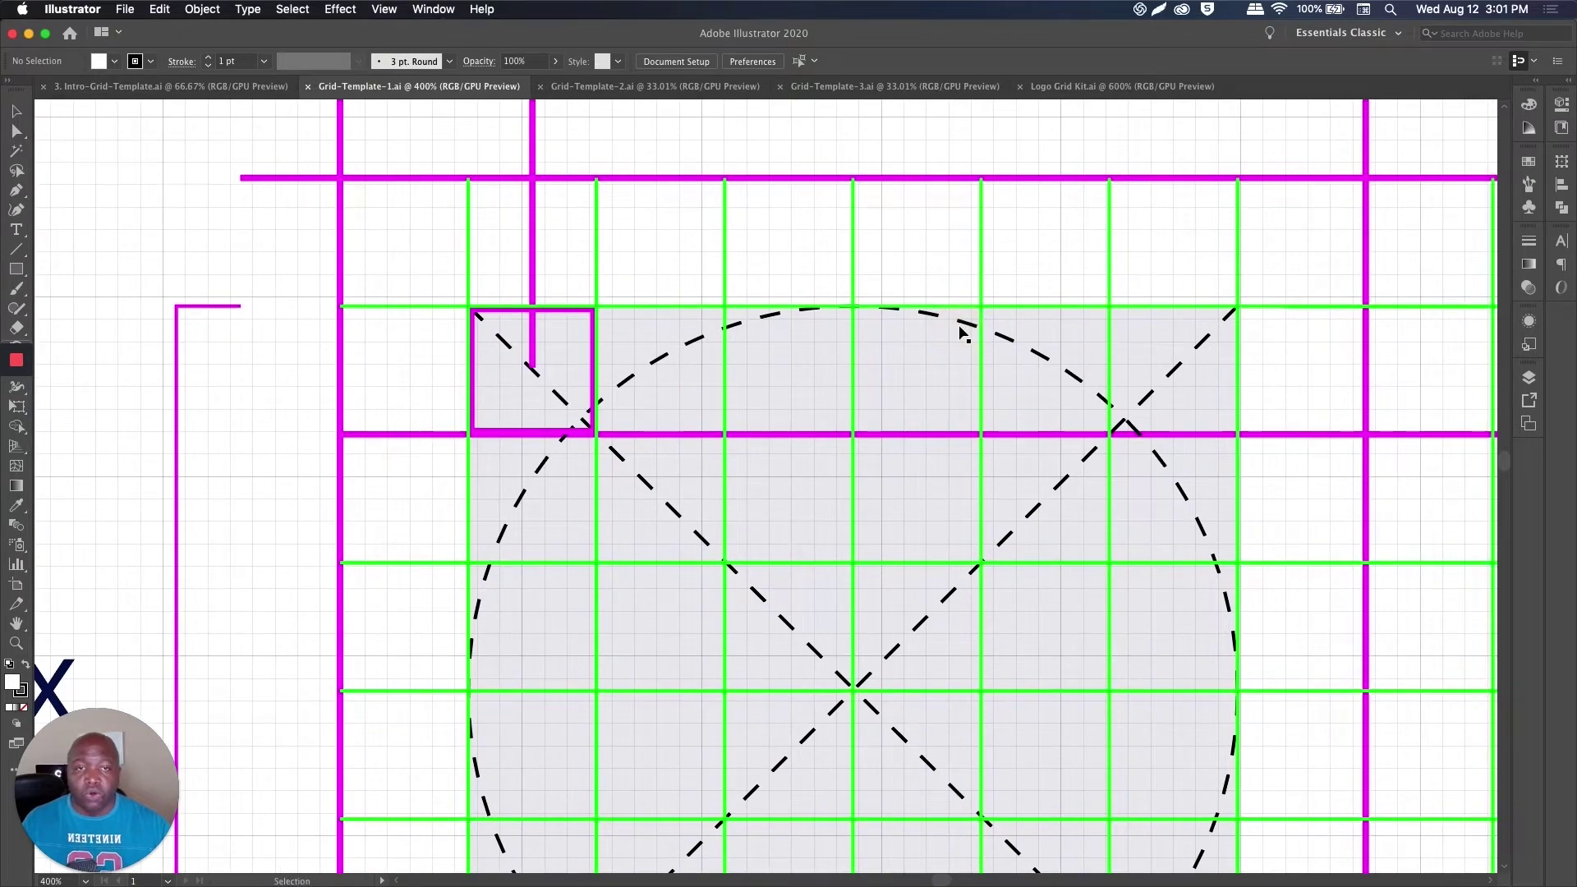
scroll(963, 332, down, 1)
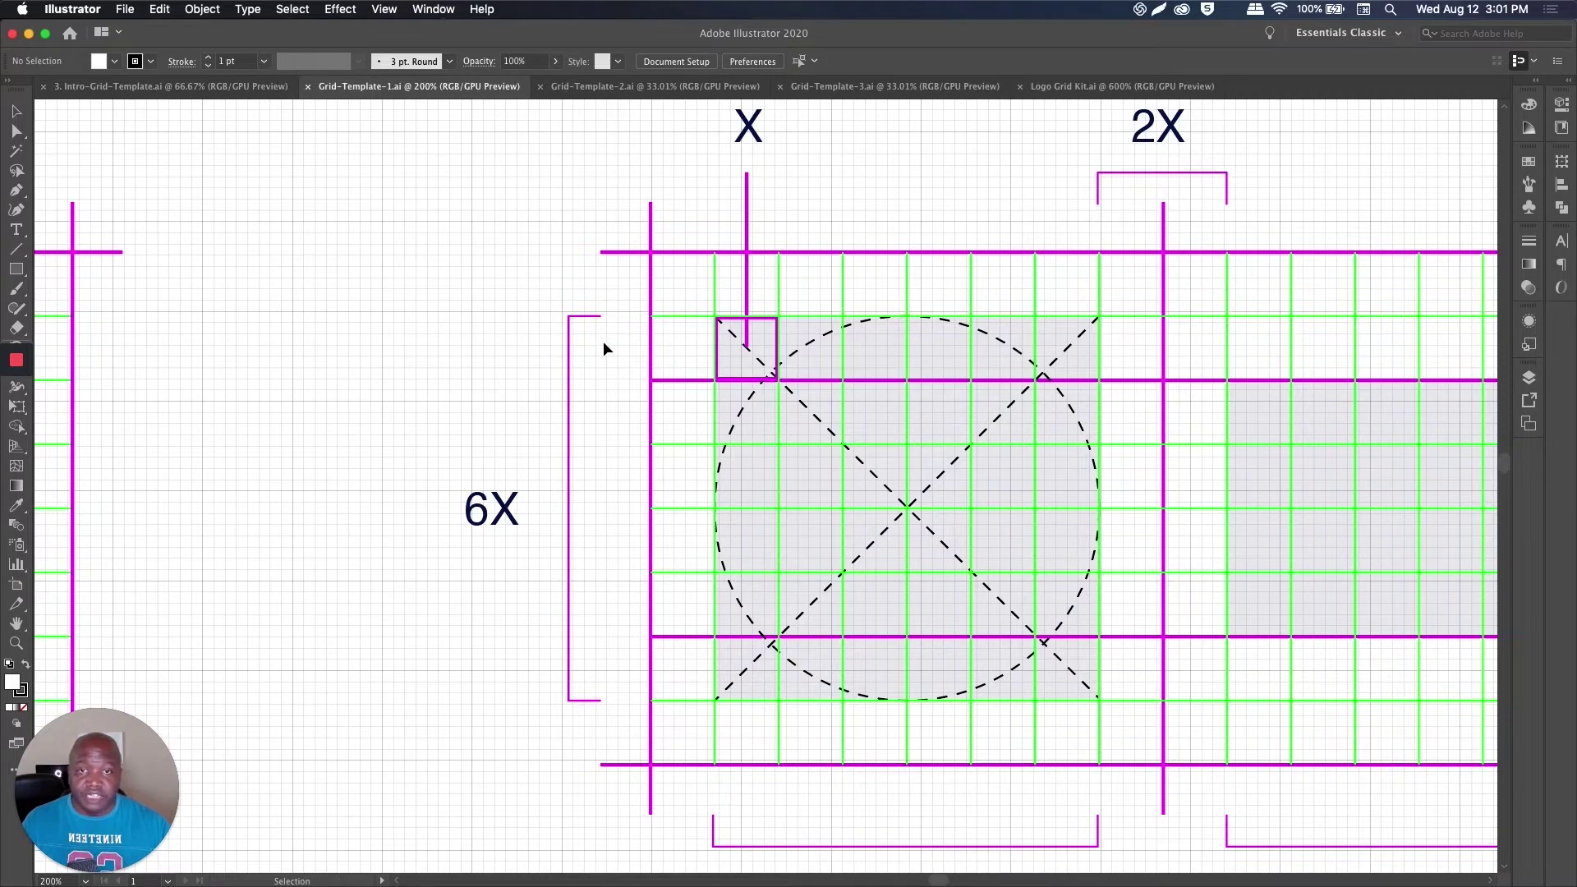
scroll(636, 491, down, 1)
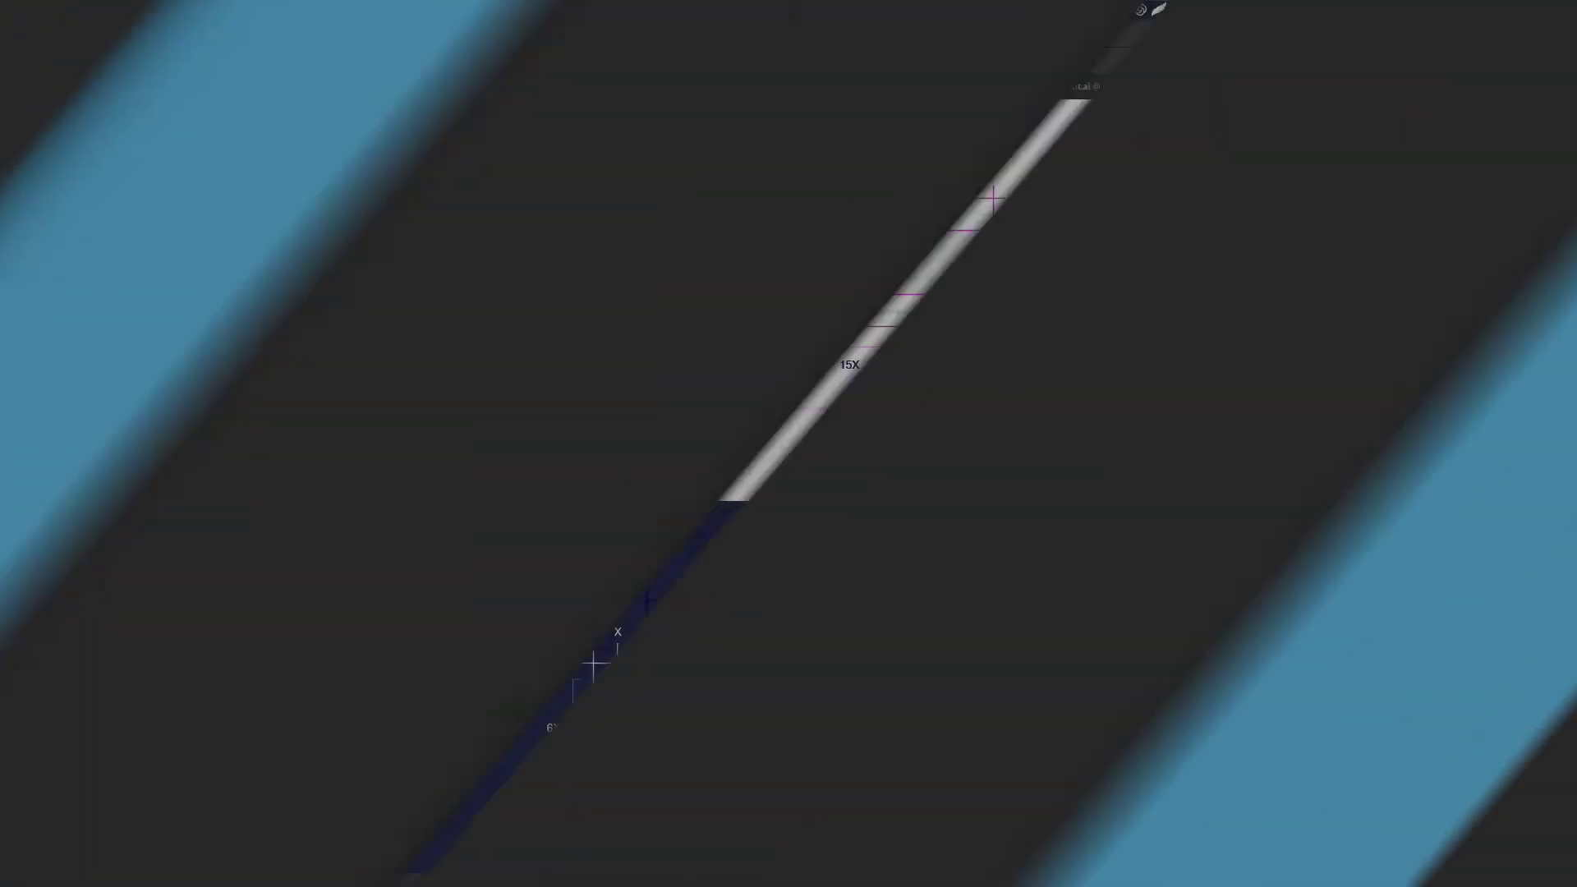
key(v)
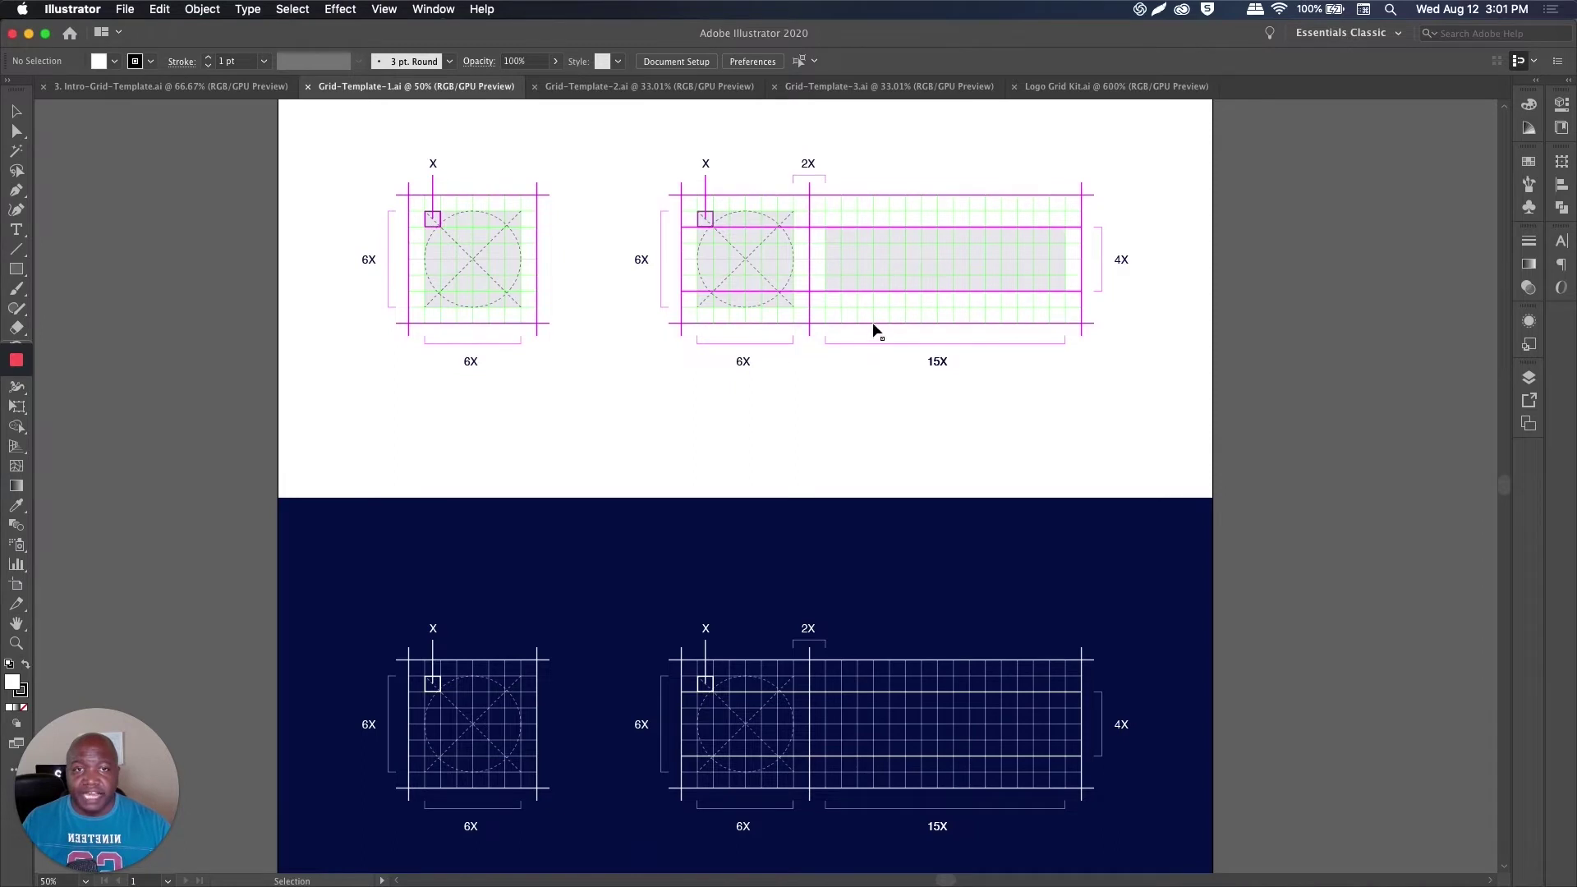
drag(1081, 609, 1101, 546)
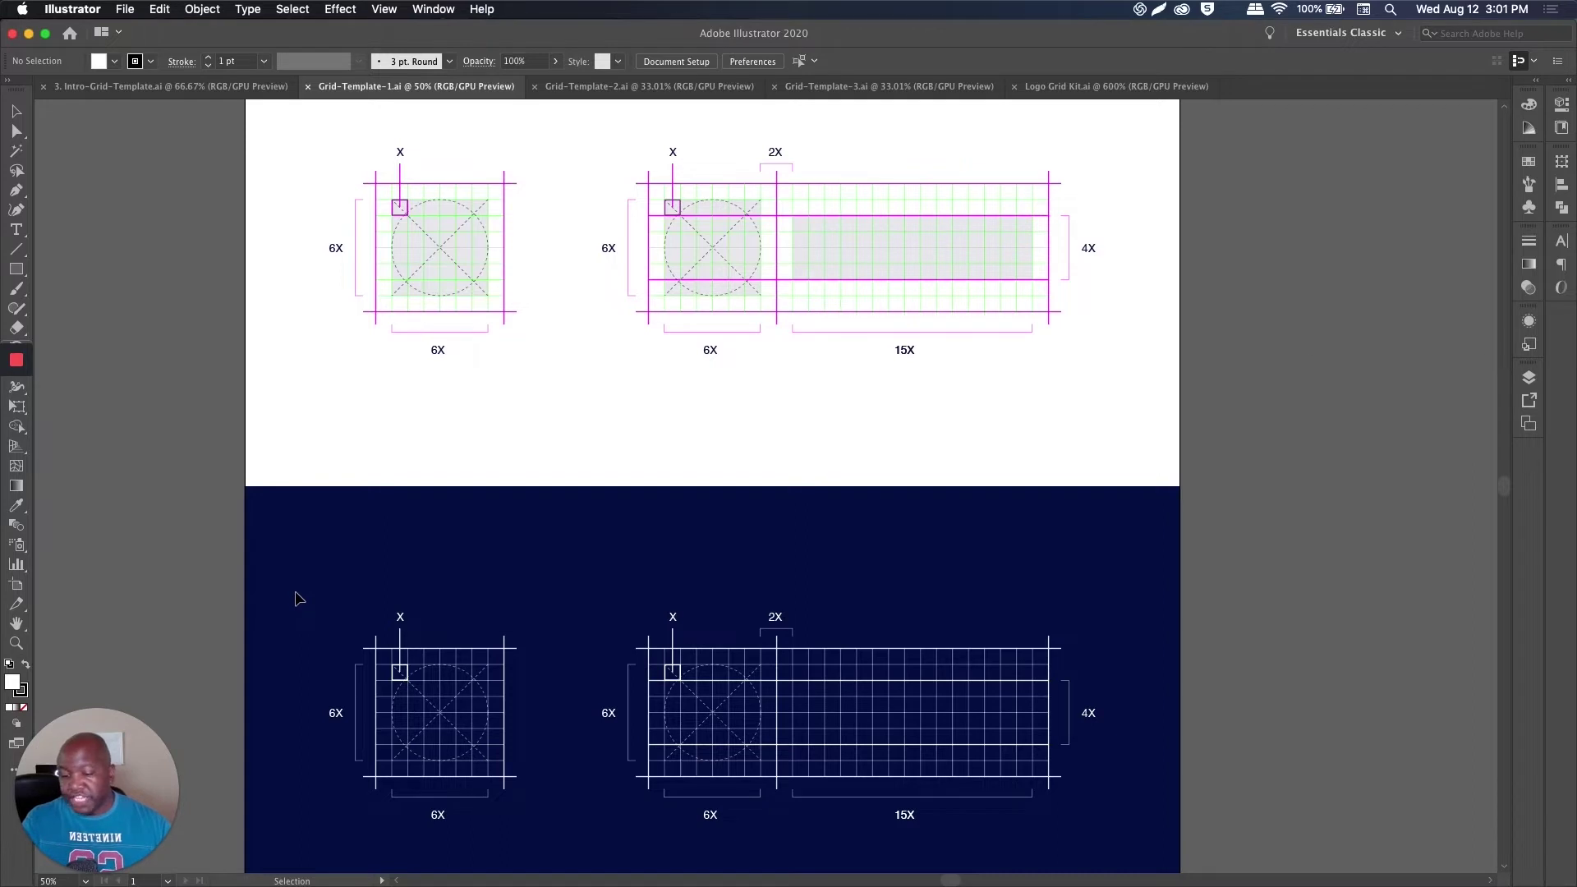
Step: Open the layer list and unlock the background layer together with the object nested inside it
key(F7)
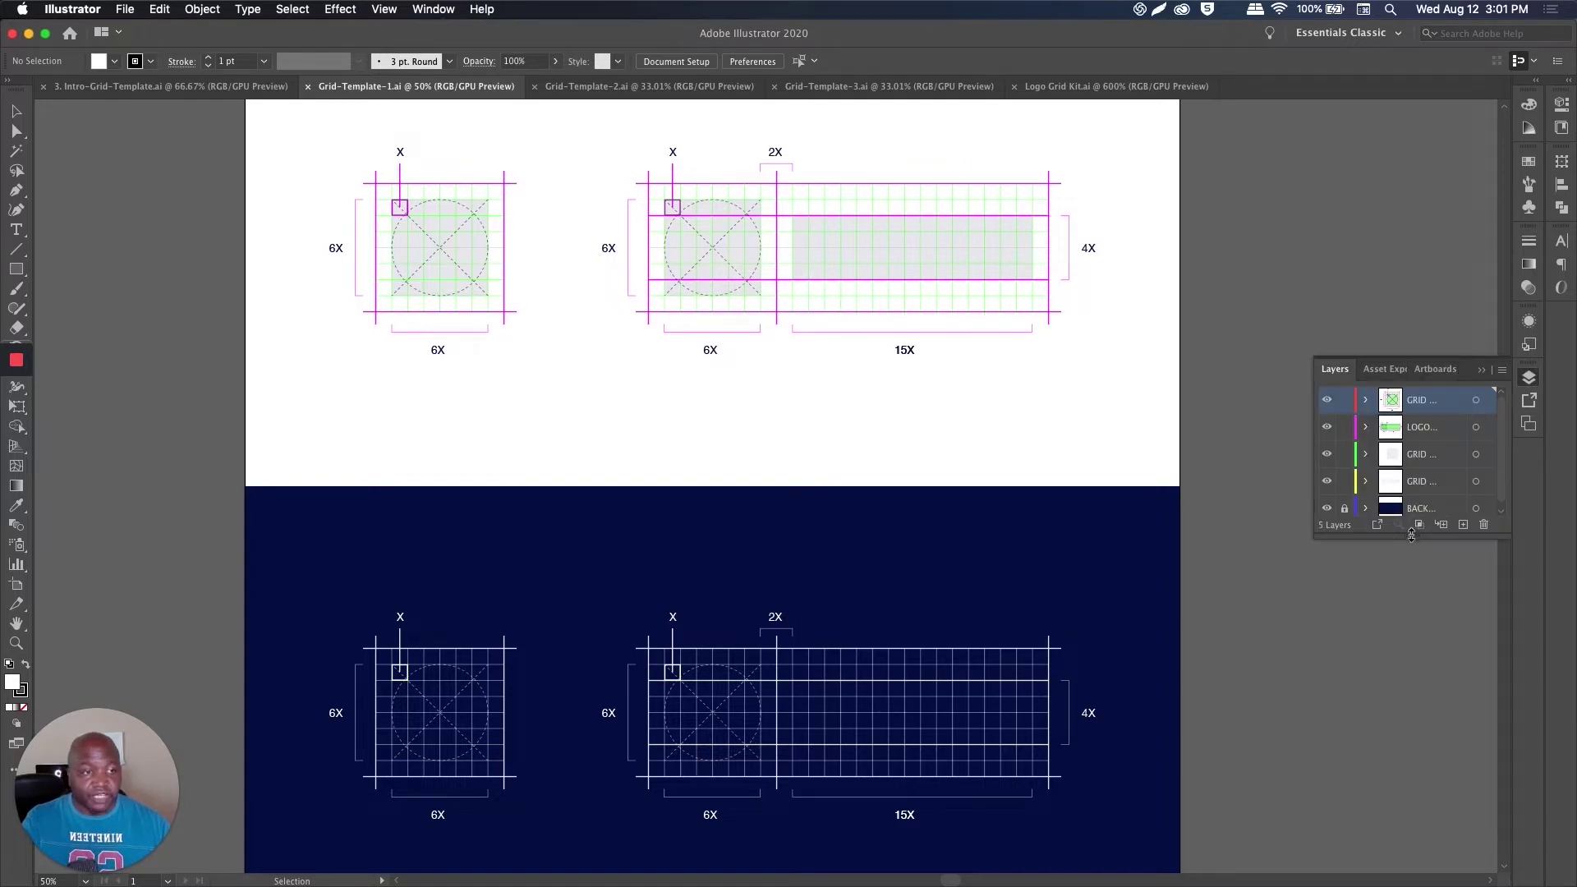
drag(1414, 535, 1410, 575)
click(1345, 509)
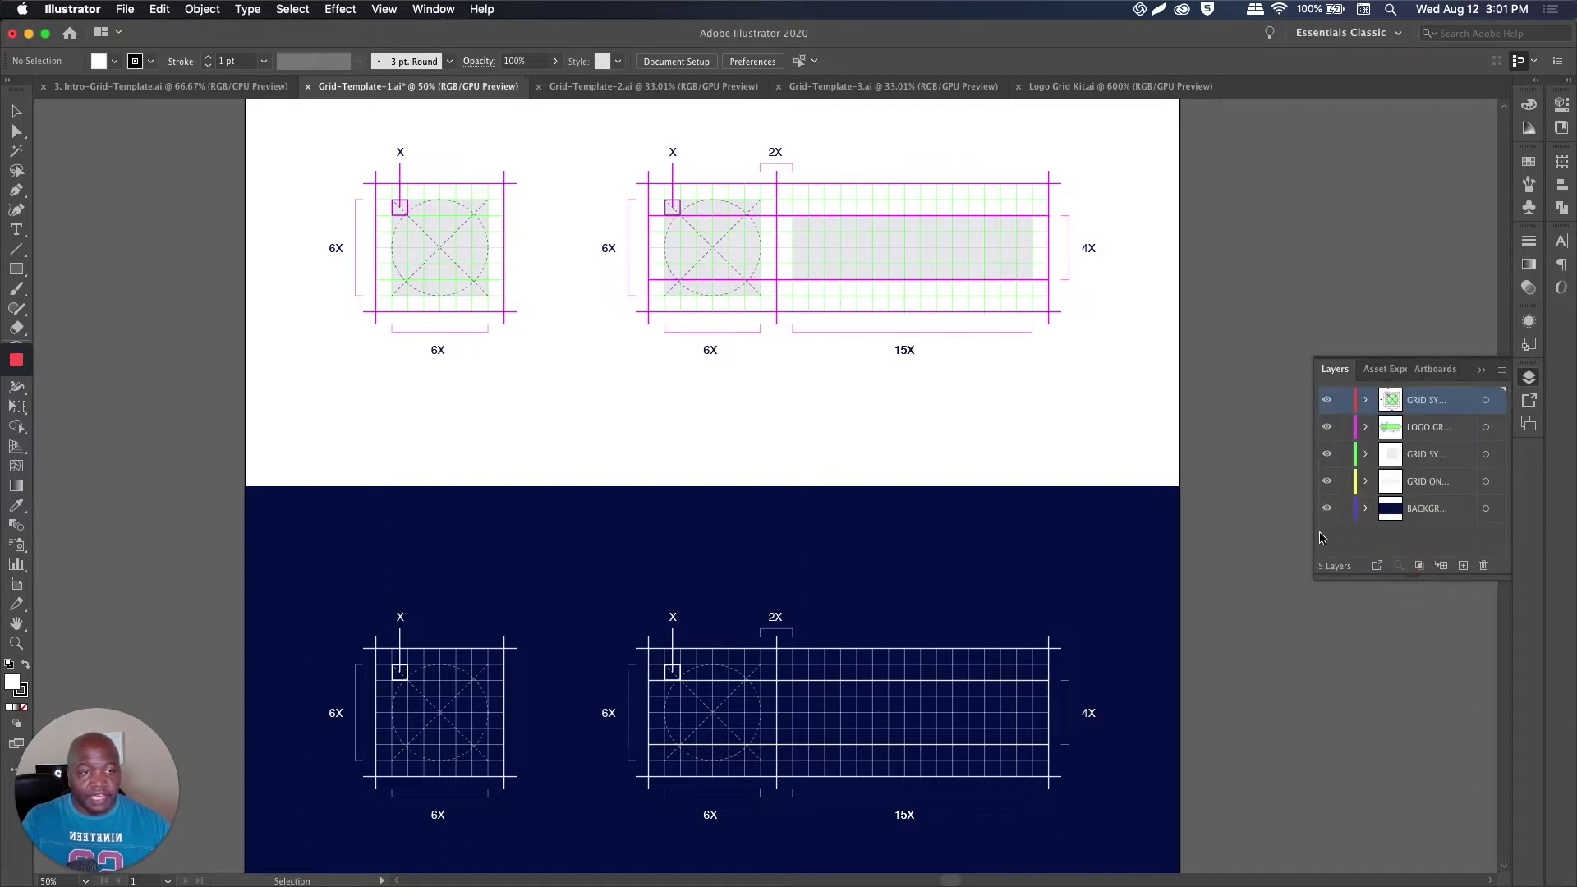
click(1365, 509)
click(1345, 535)
Step: Select the navy background rectangle, keep it in its original position, and change its fill to black (000000)
drag(1032, 571, 1177, 422)
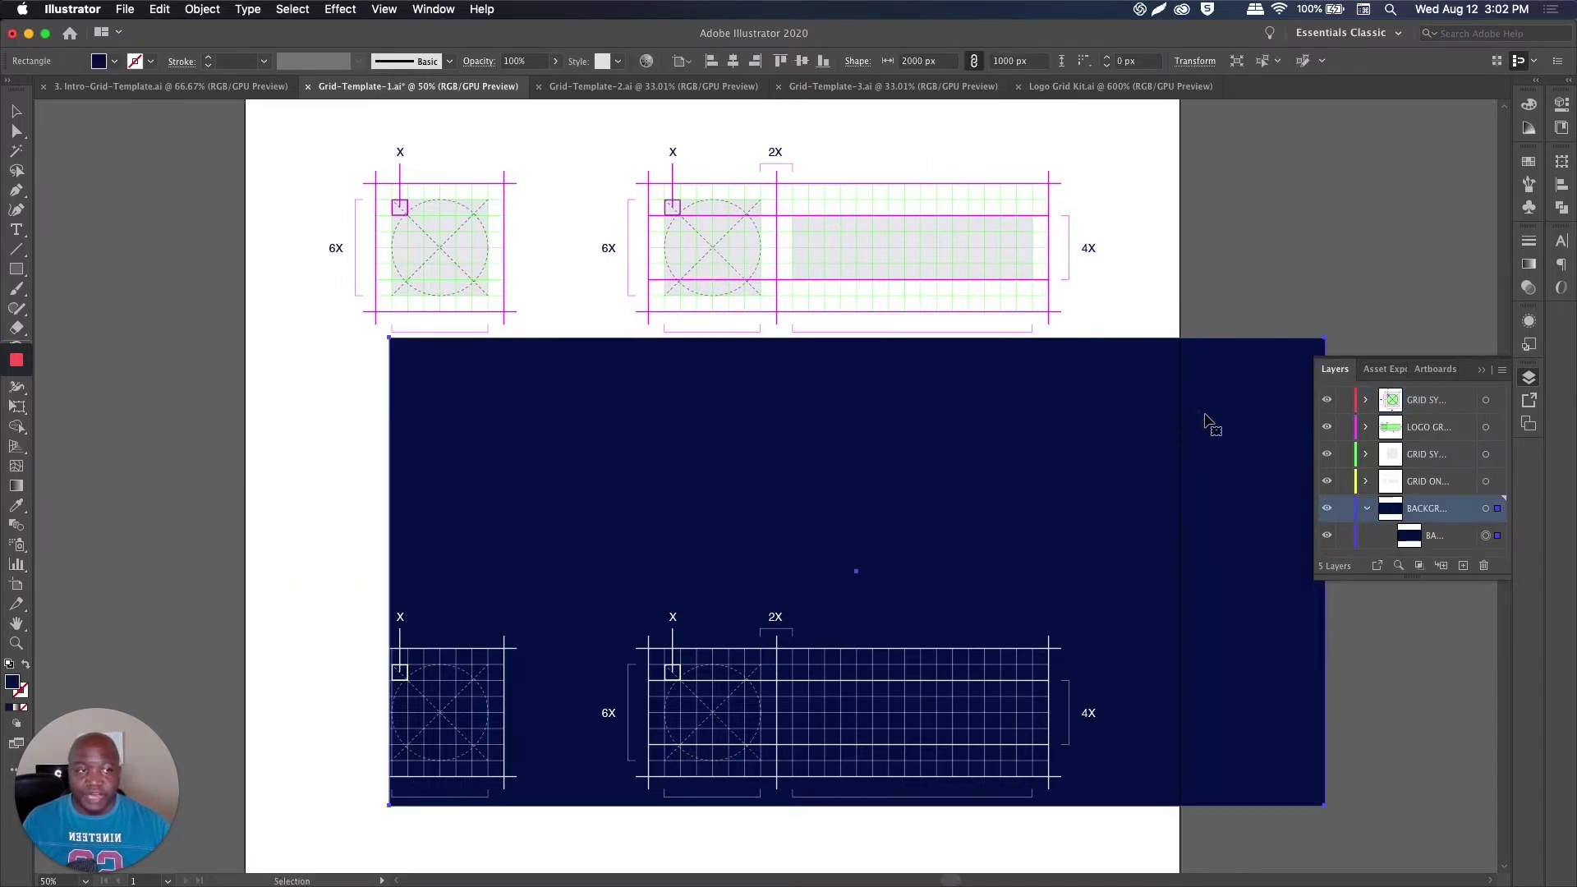
key(super+z)
key(F5)
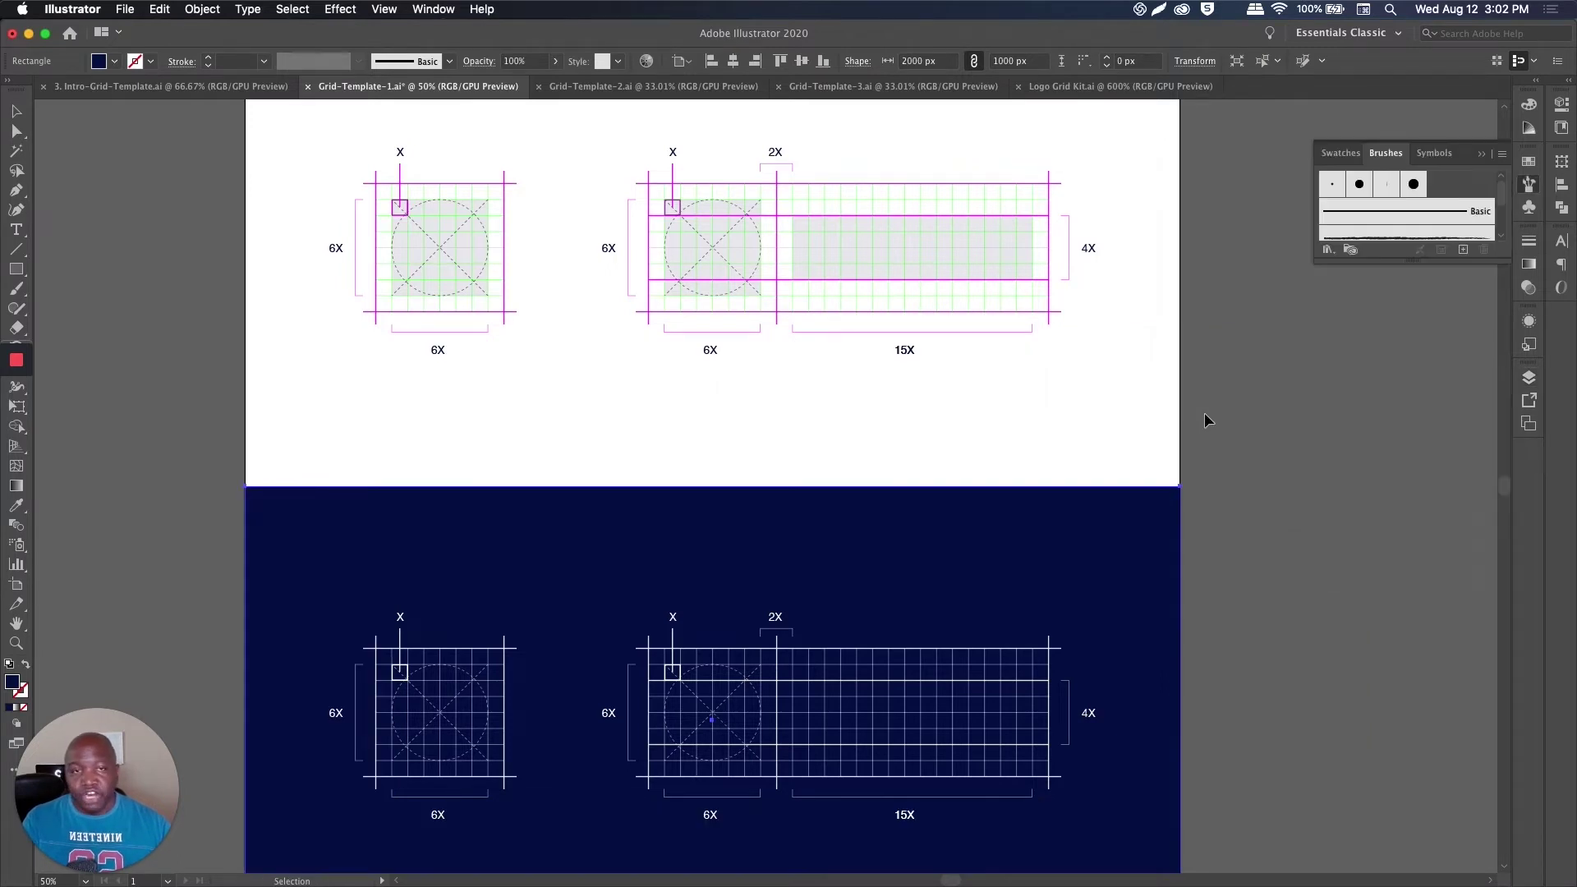
key(F6)
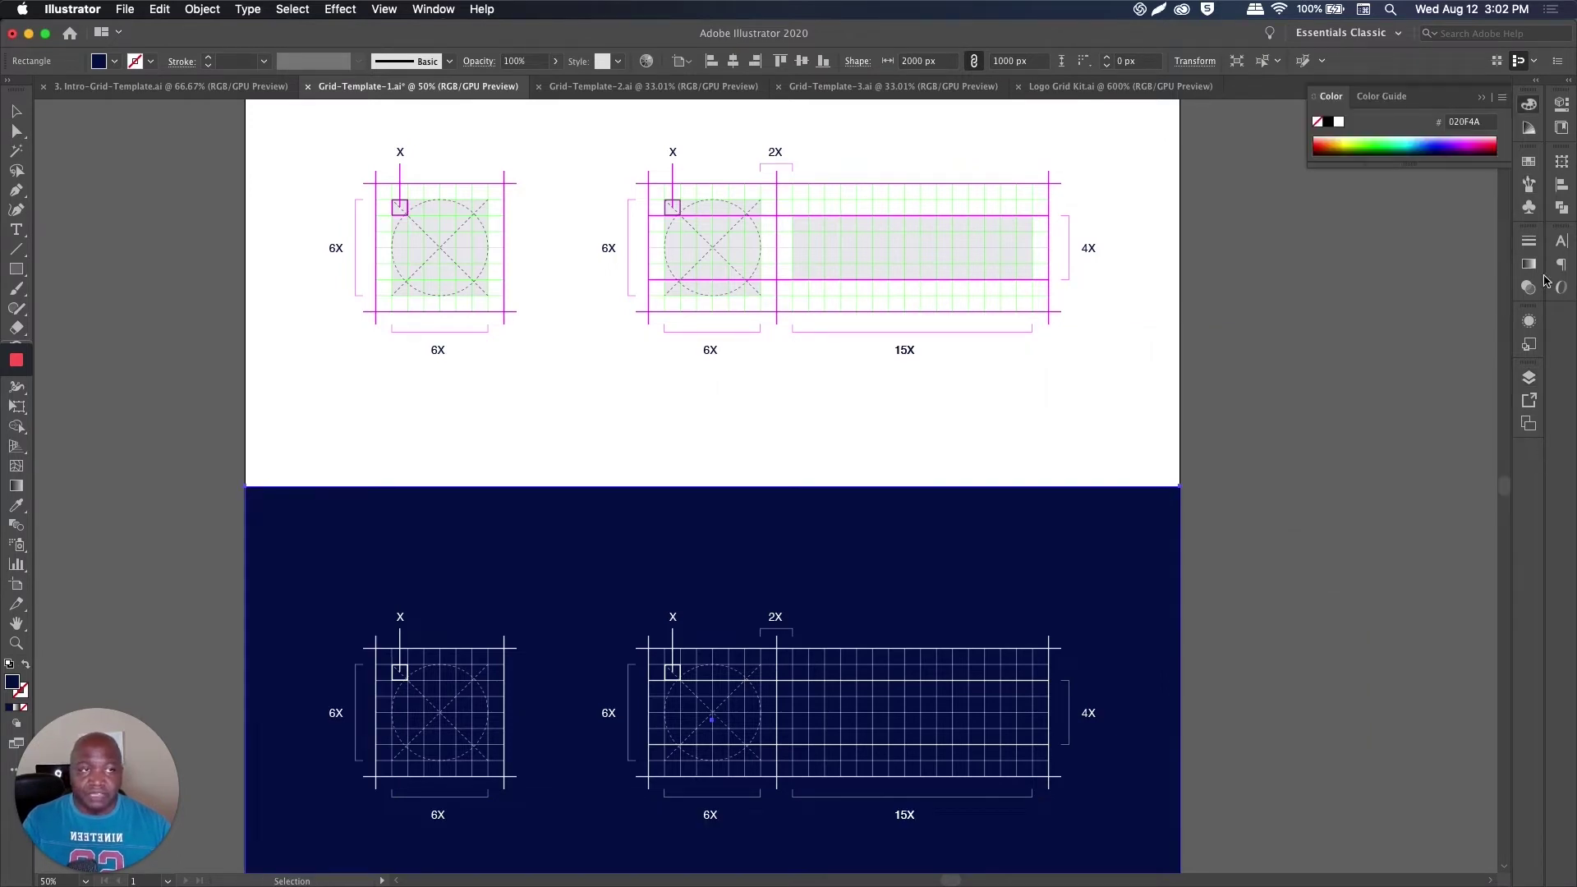
click(1330, 123)
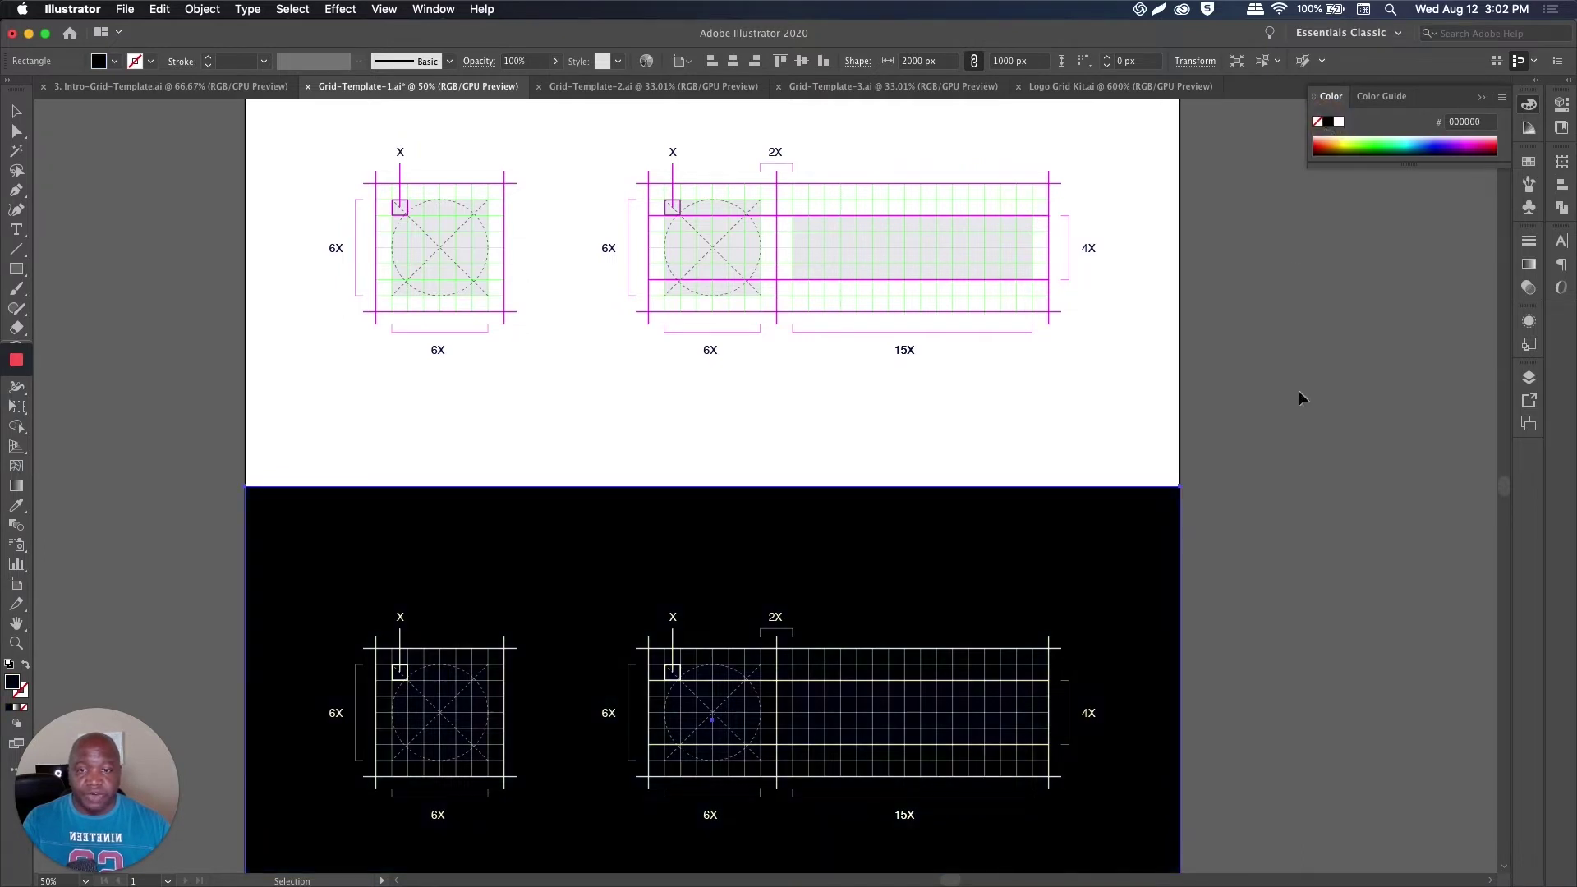
click(1285, 437)
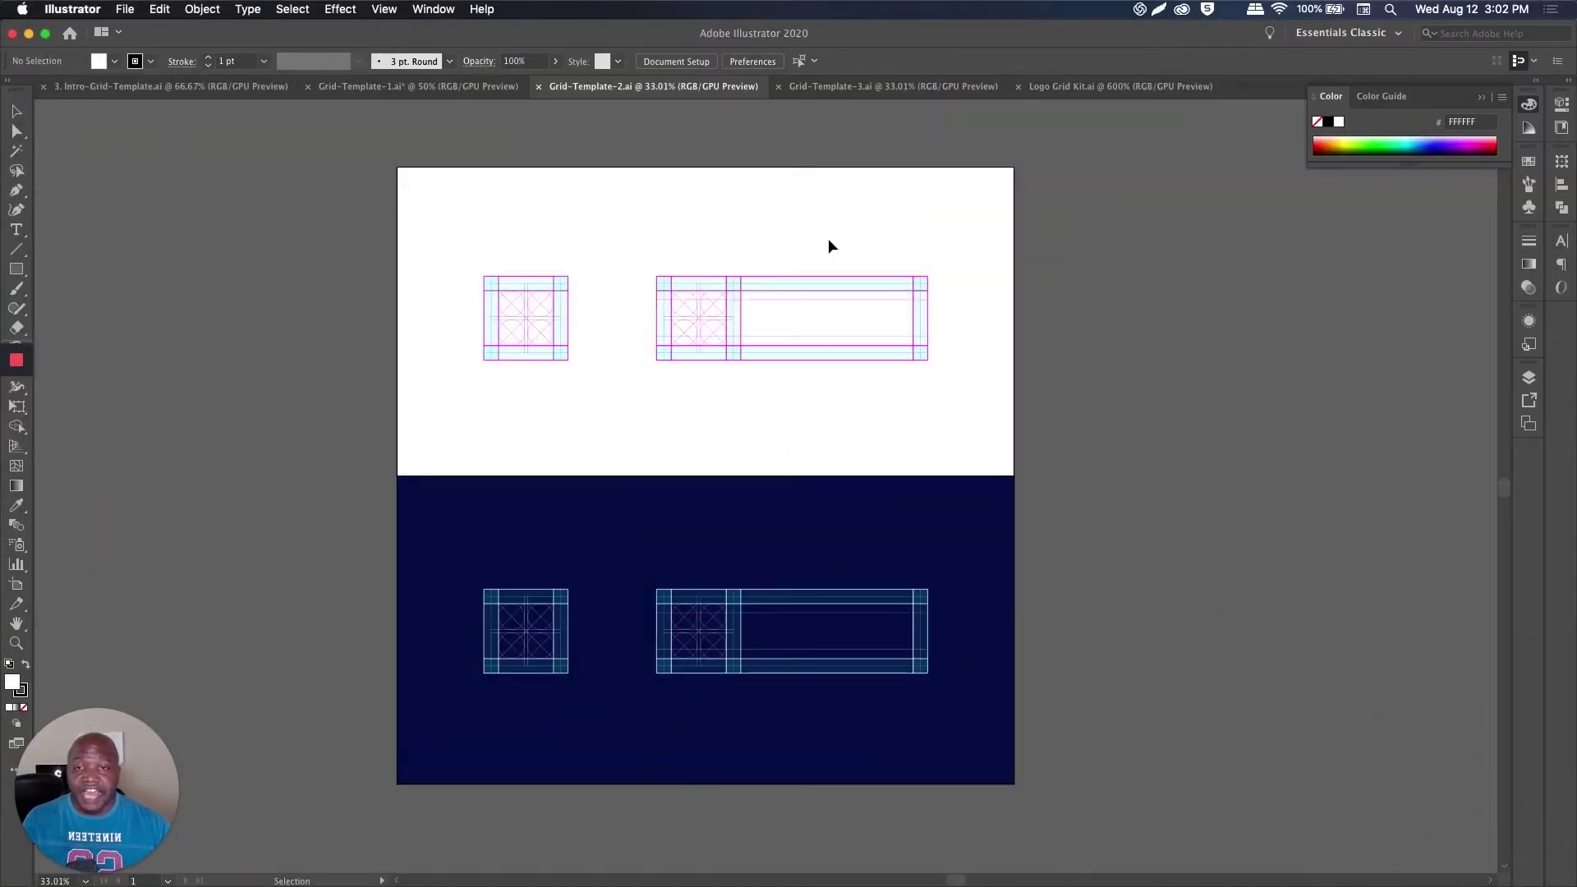
Step: Examine the square and horizontal grids on the white background of Grid-Template-2.ai and select the whole square grid
scroll(618, 322, up, 1)
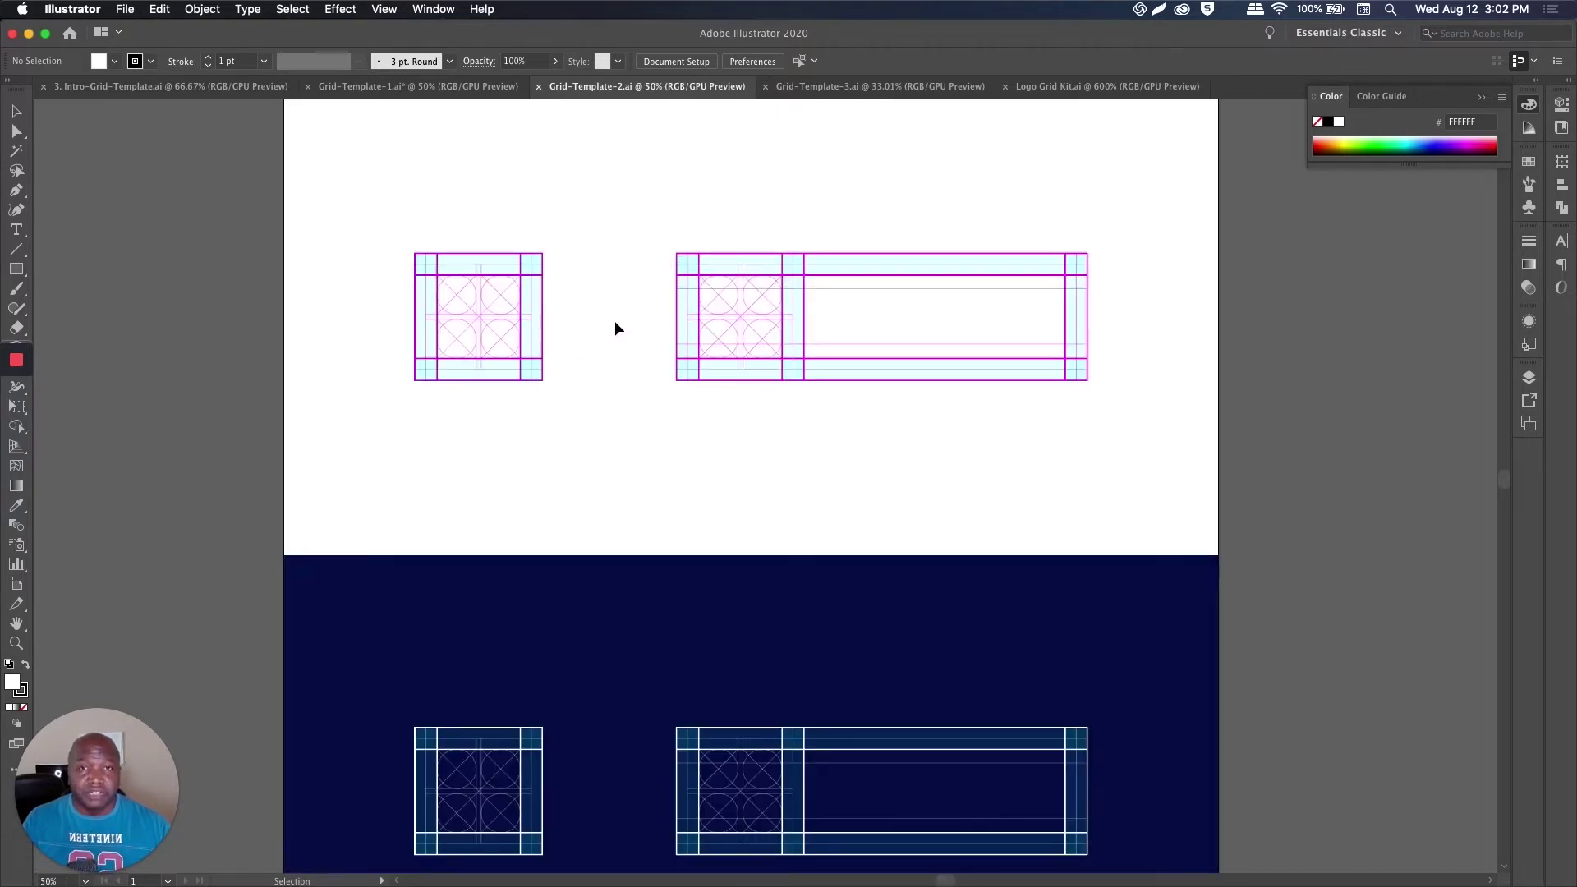
drag(709, 482, 704, 465)
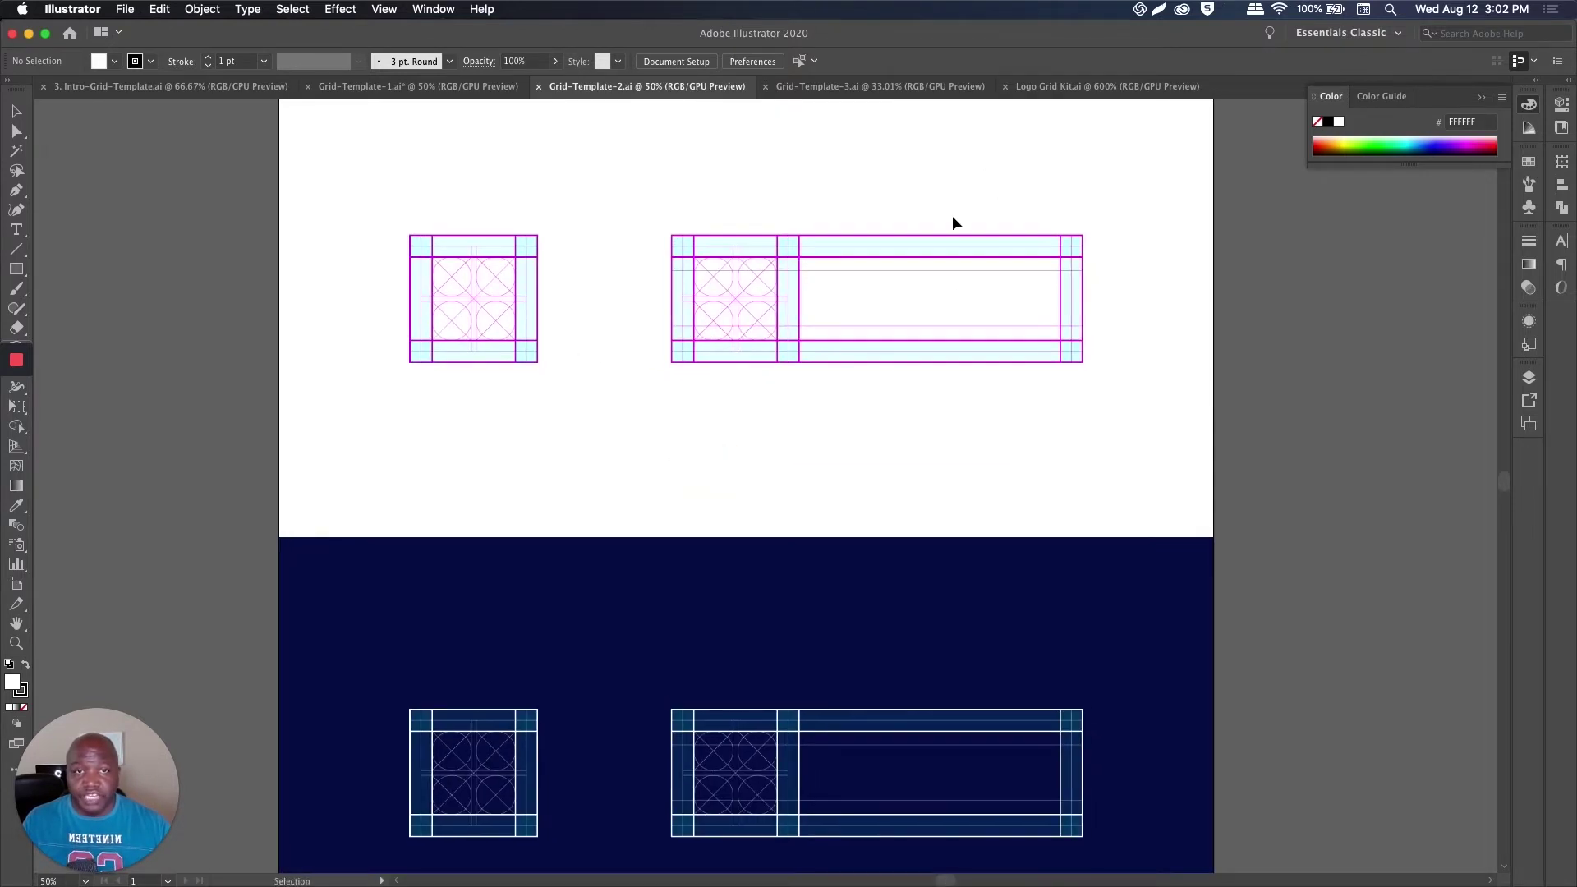
click(944, 247)
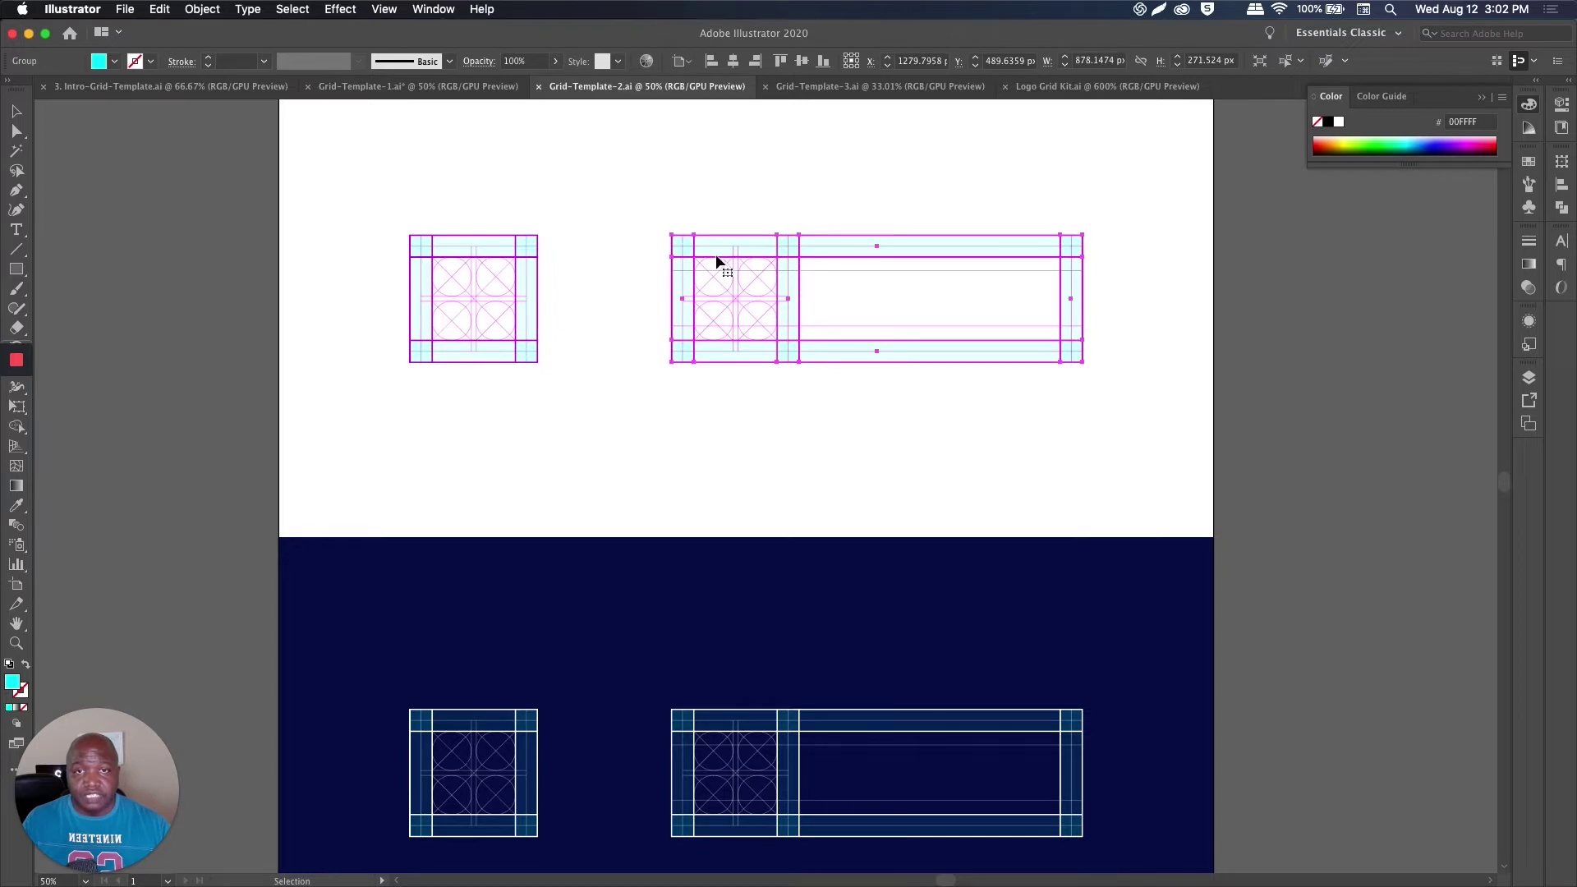
click(495, 246)
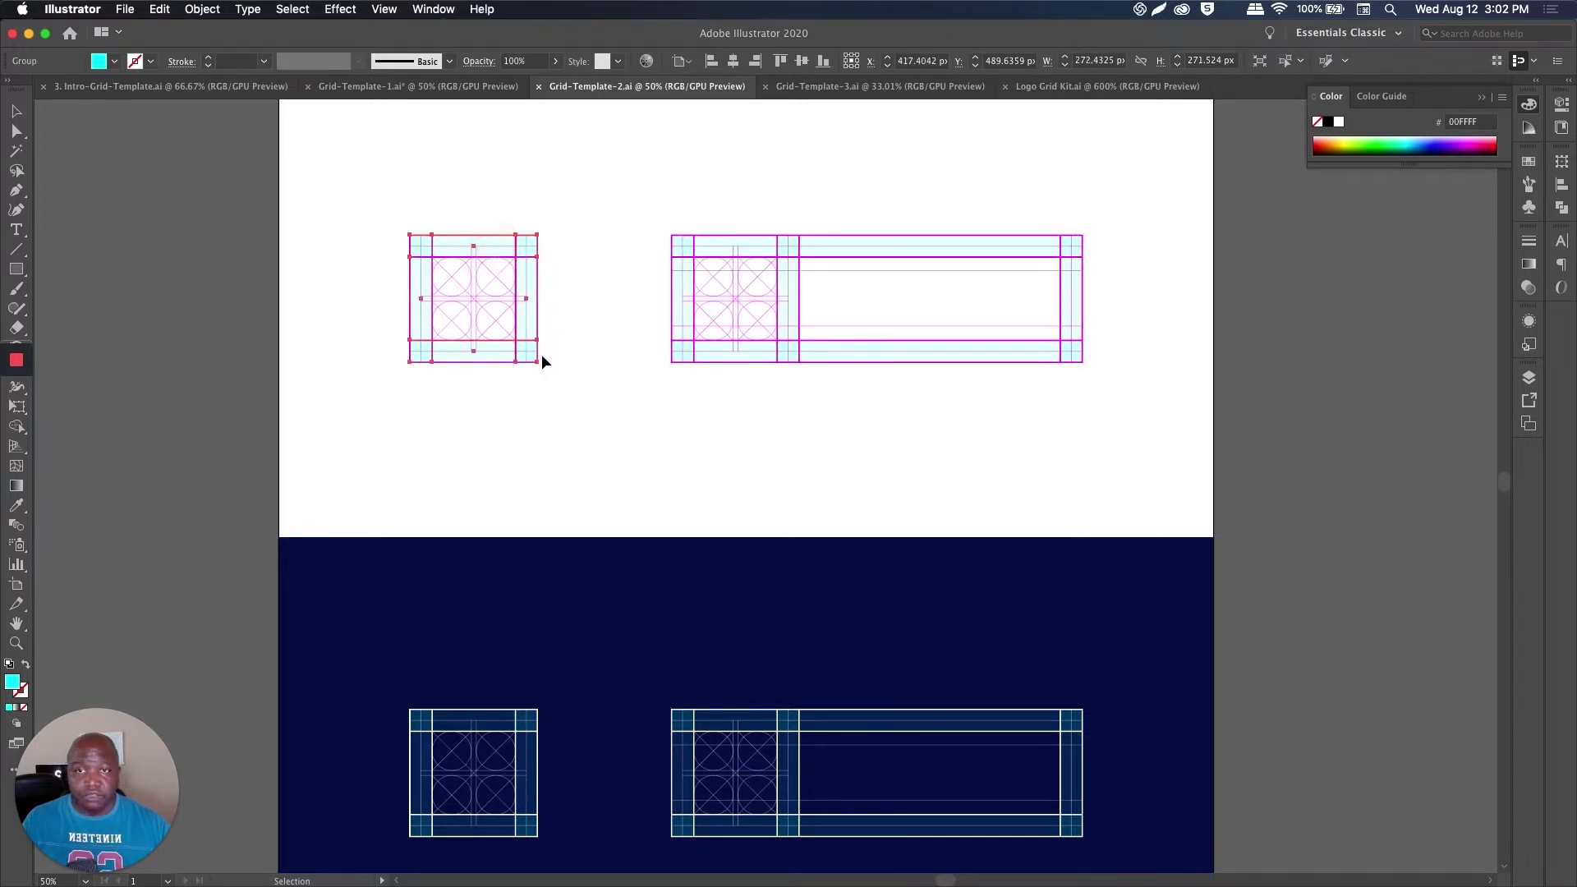
drag(382, 206, 590, 397)
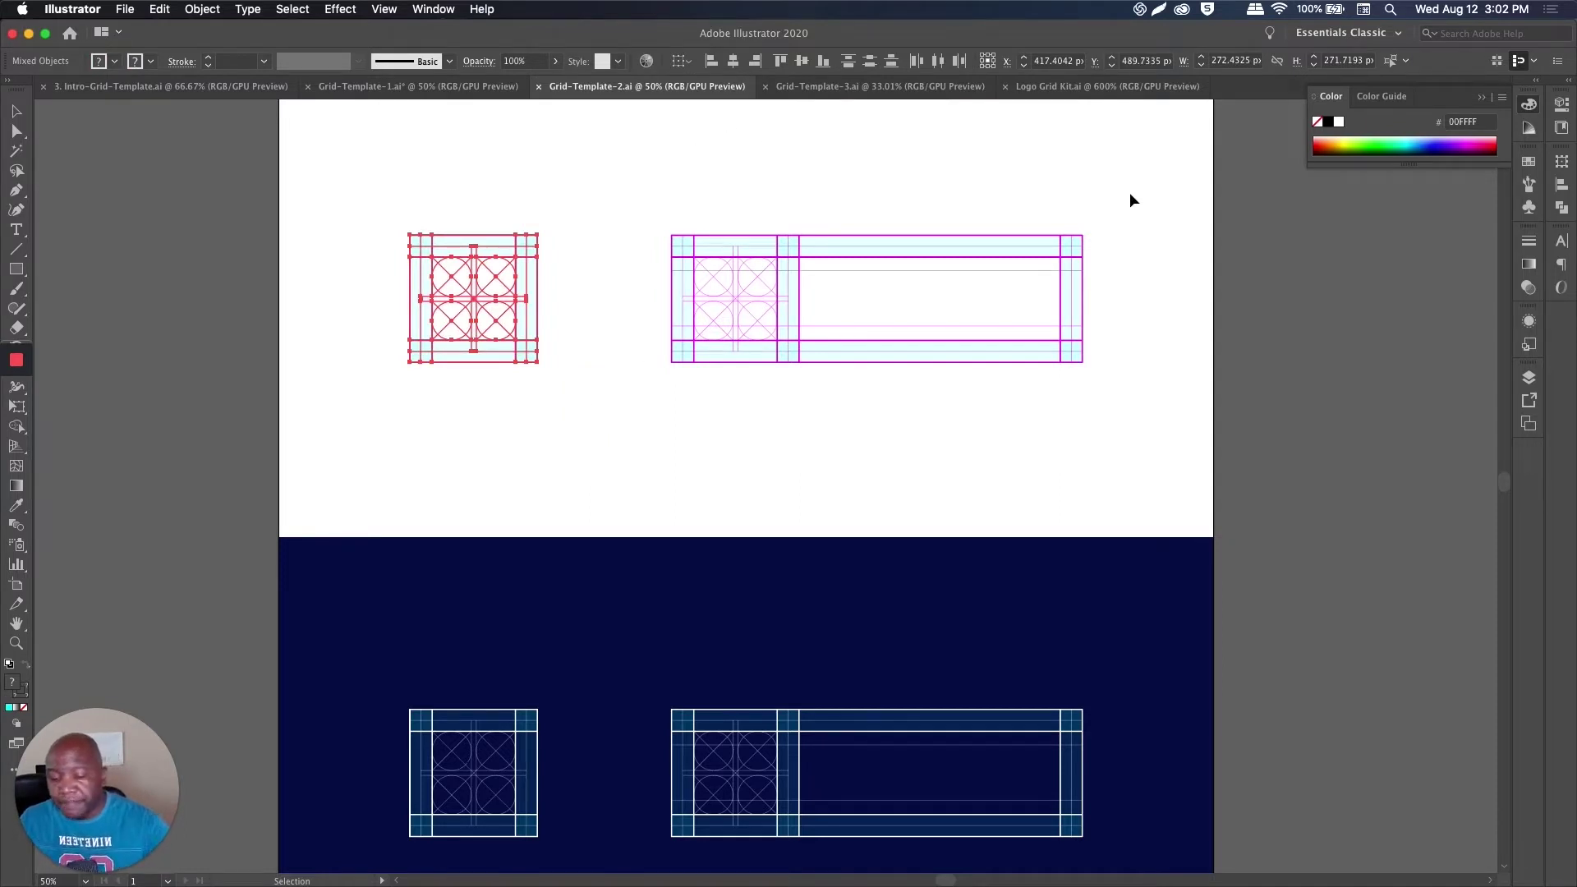
Step: Open the stroke settings and select the group of thin diagonal lines inside the square grid
key(a)
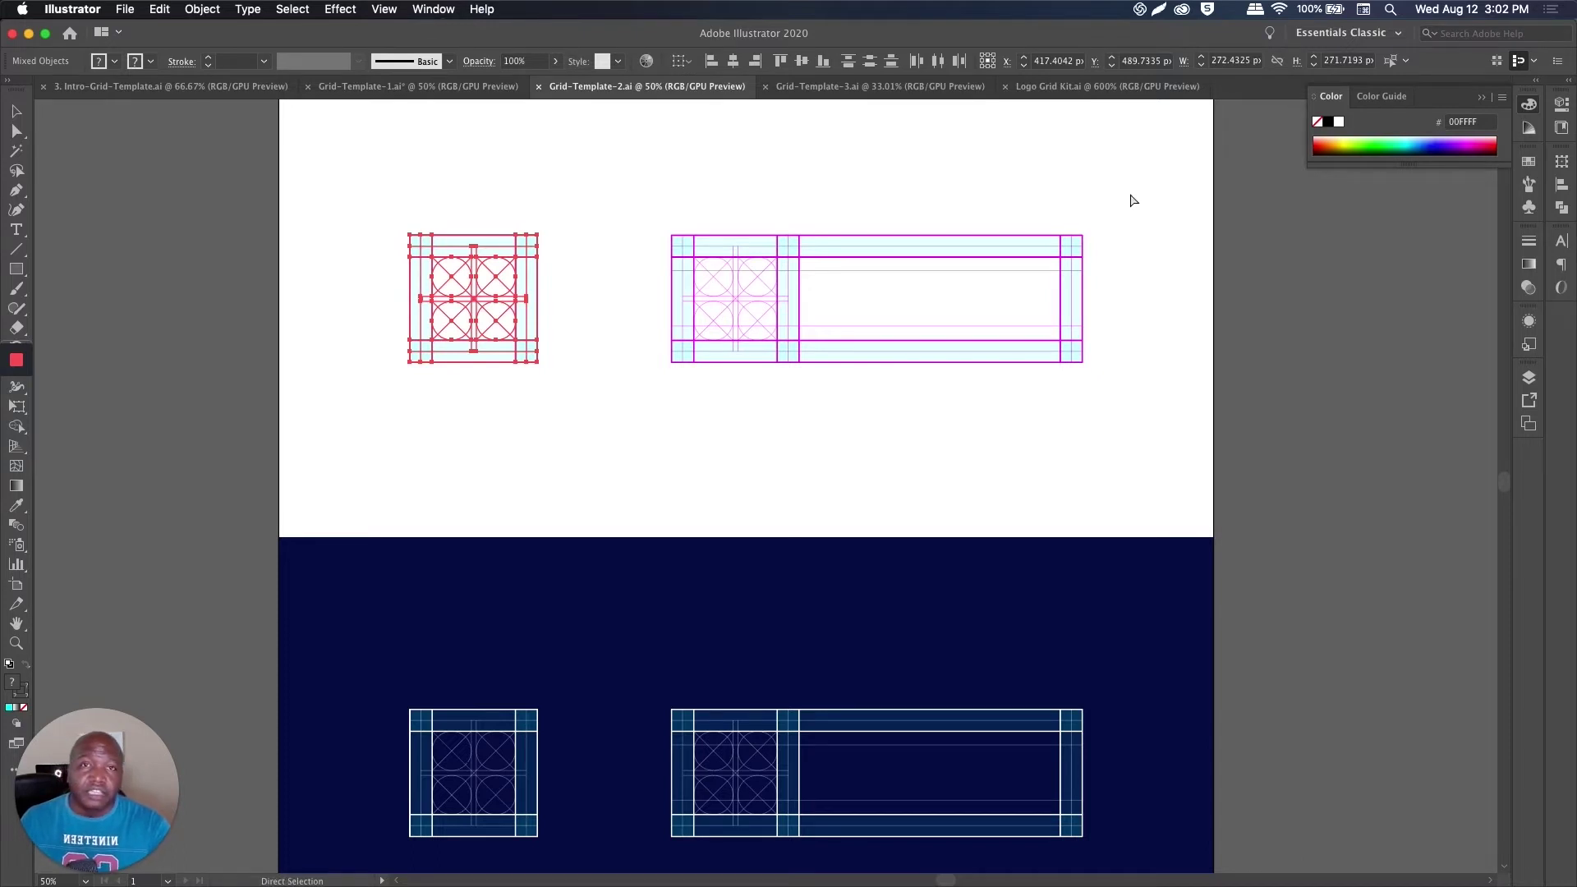
key(super+F10)
key(v)
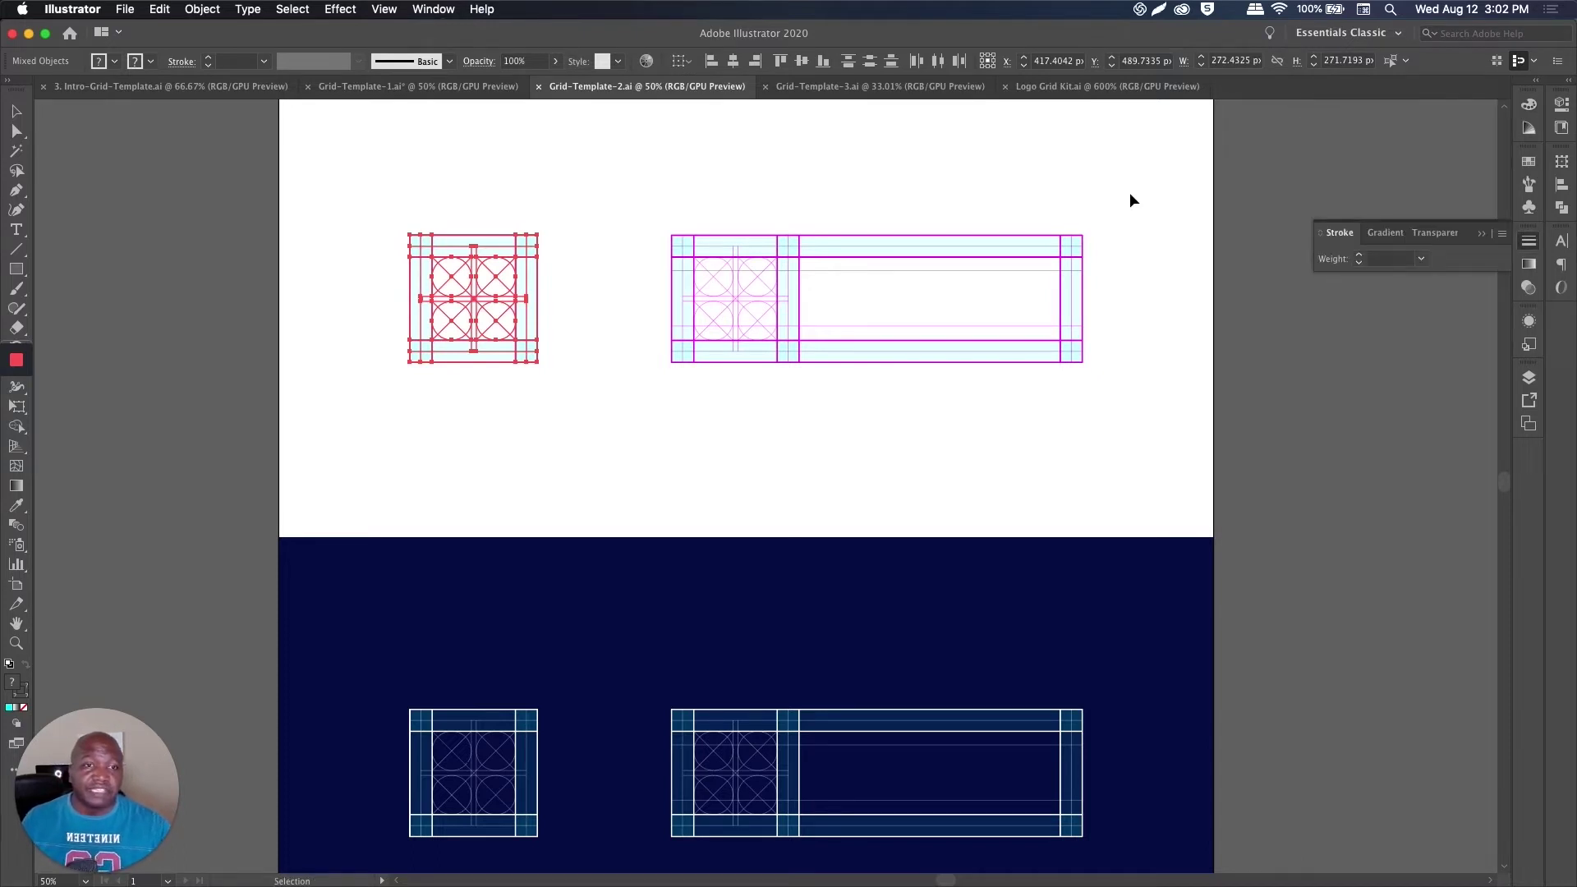
click(565, 264)
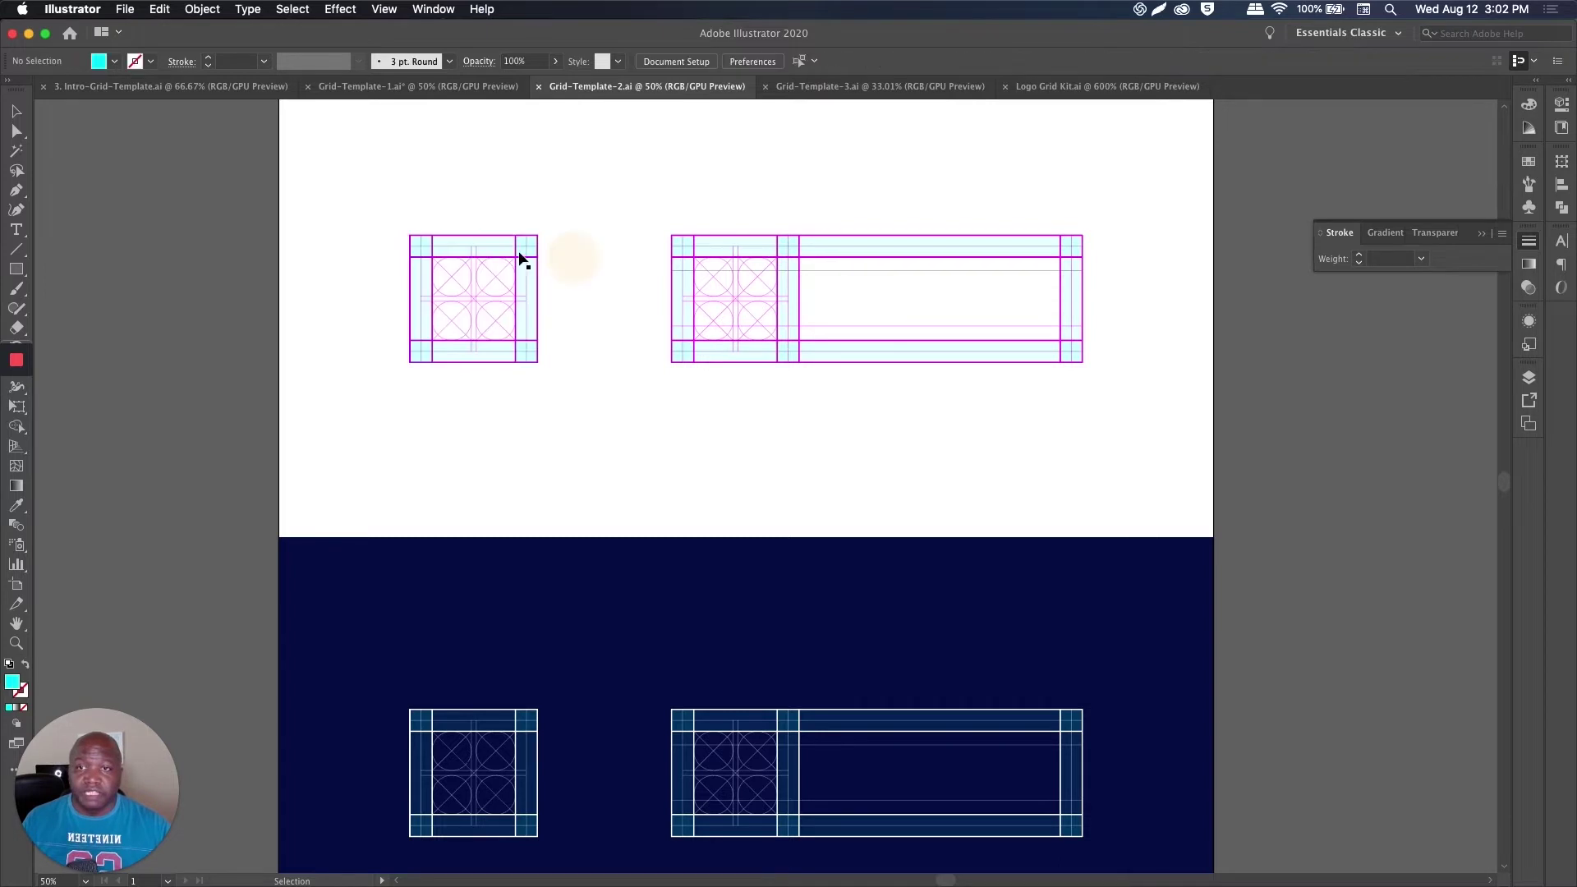
scroll(496, 268, up, 2)
click(490, 281)
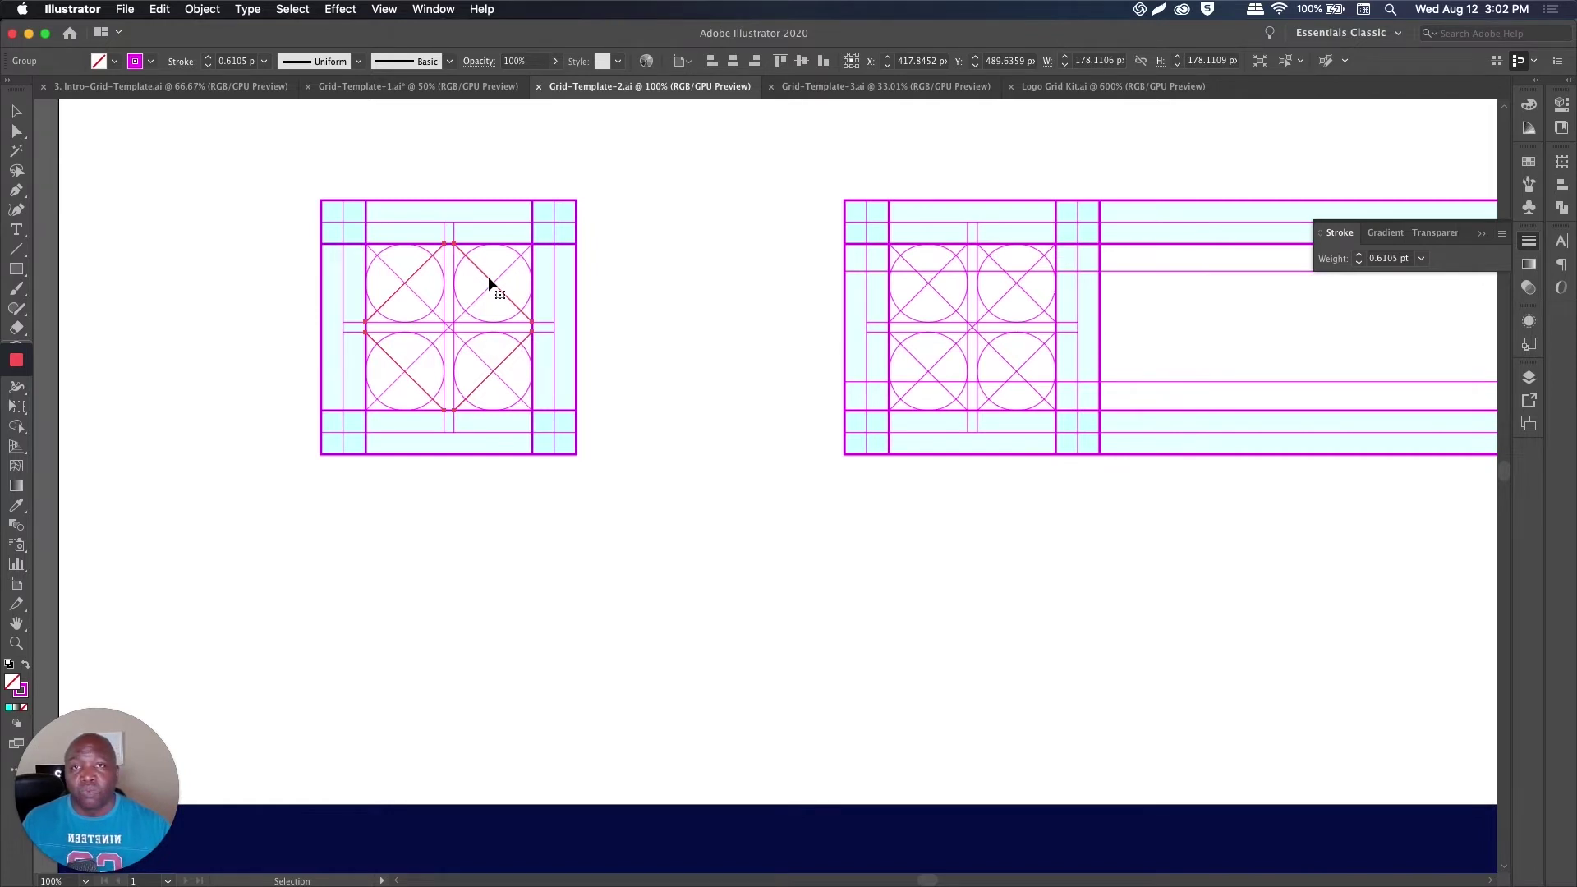
Step: Try stretching the square grid's outer frame past its left edge, and undo the stretch
click(576, 202)
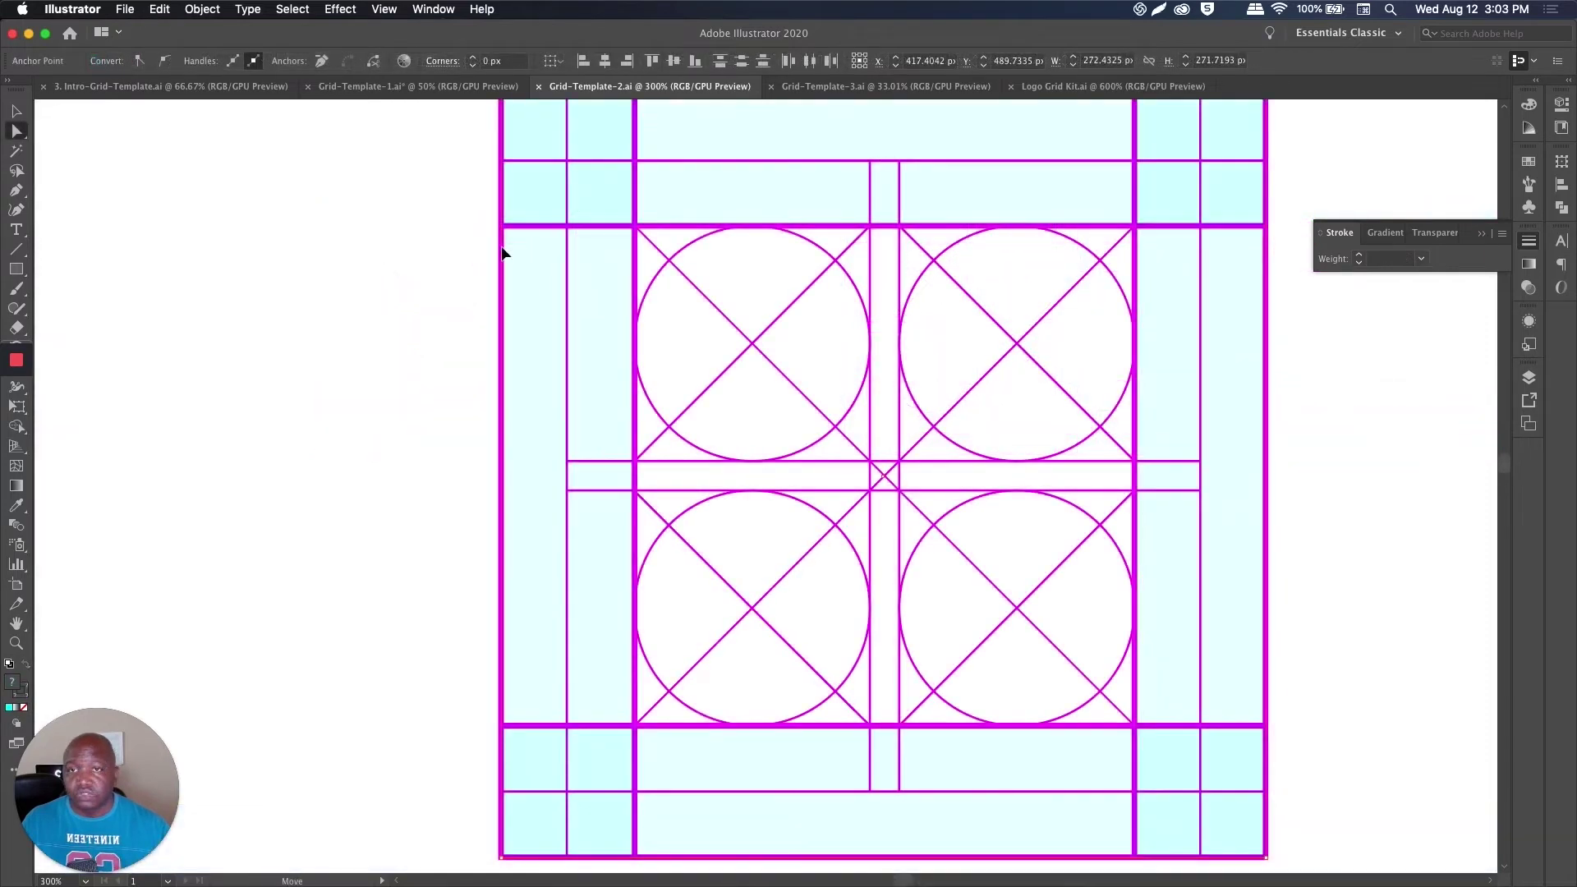
drag(503, 246, 379, 256)
scroll(451, 346, down, 2)
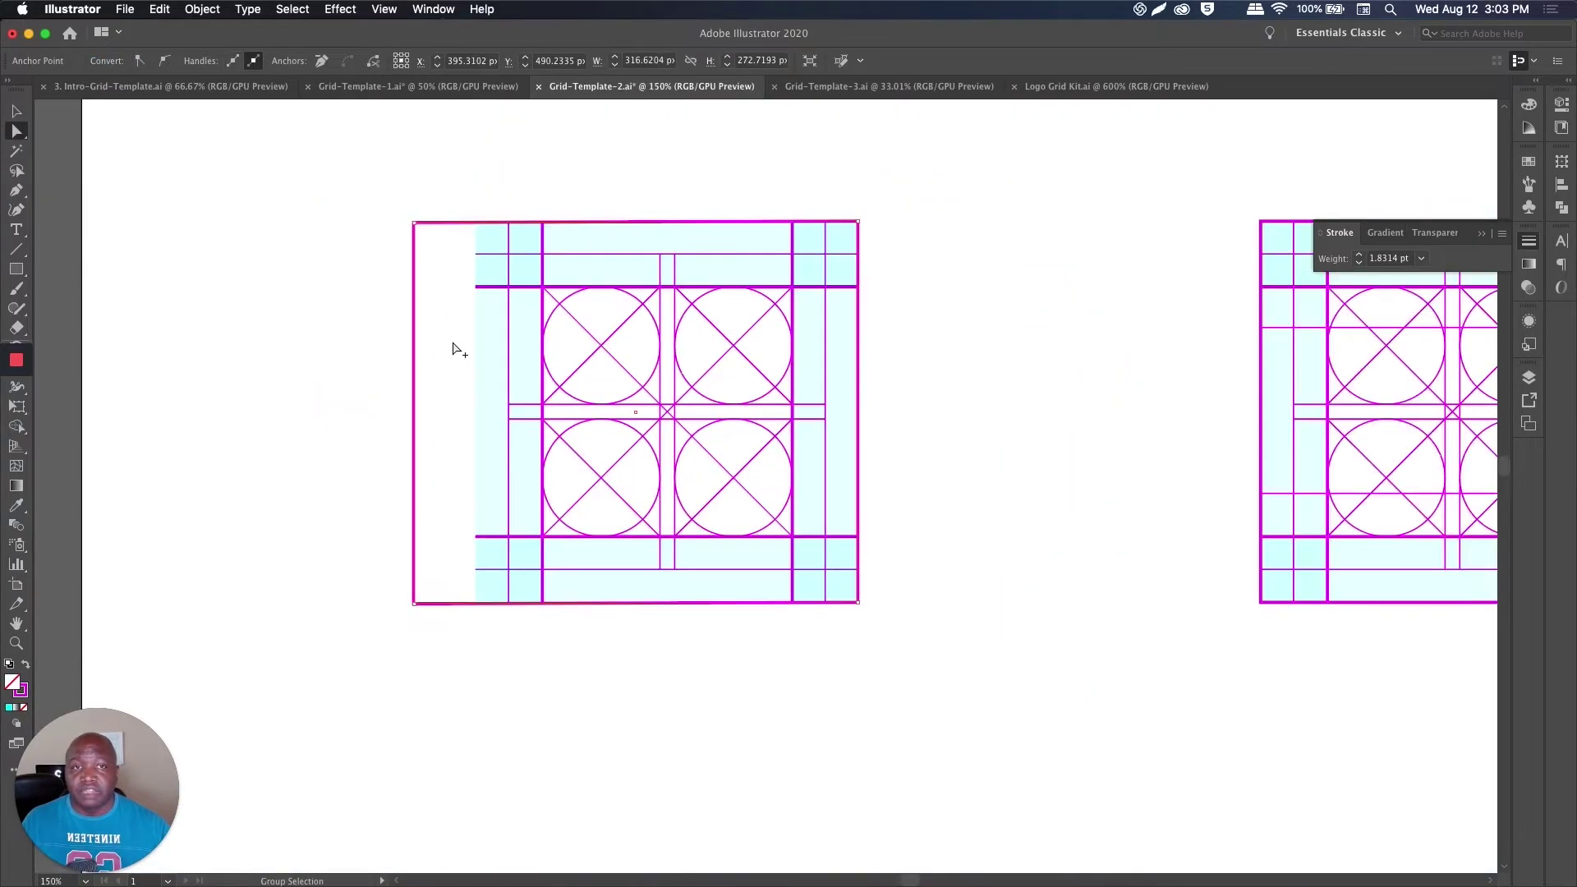
key(super+z)
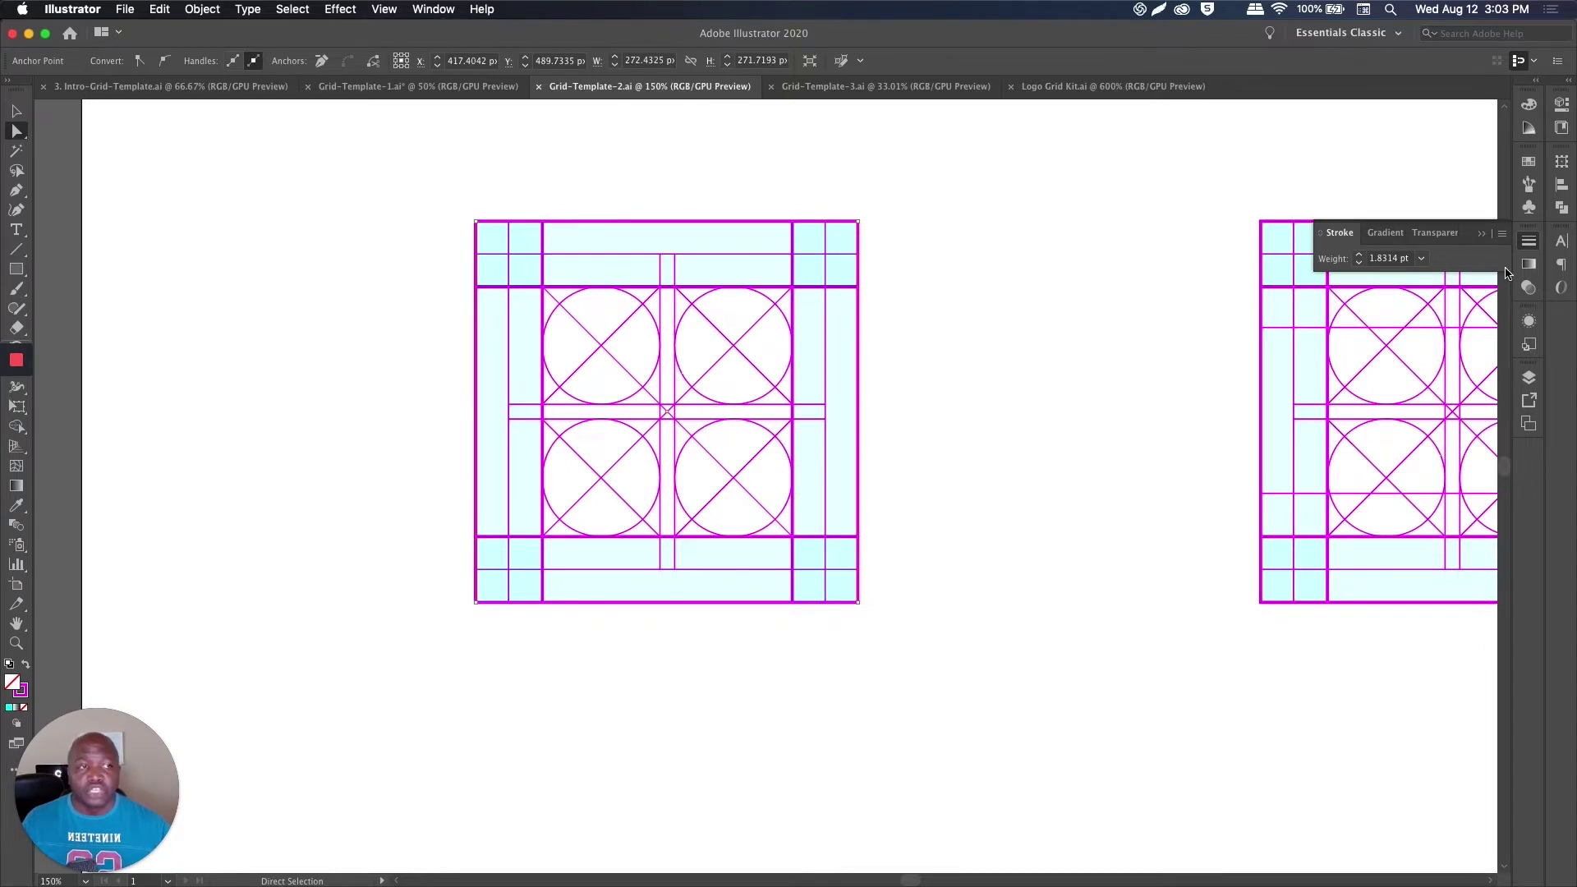
Step: Collapse the stroke settings and compare the grids on the white background with those on the navy background
click(1483, 234)
scroll(672, 472, down, 1)
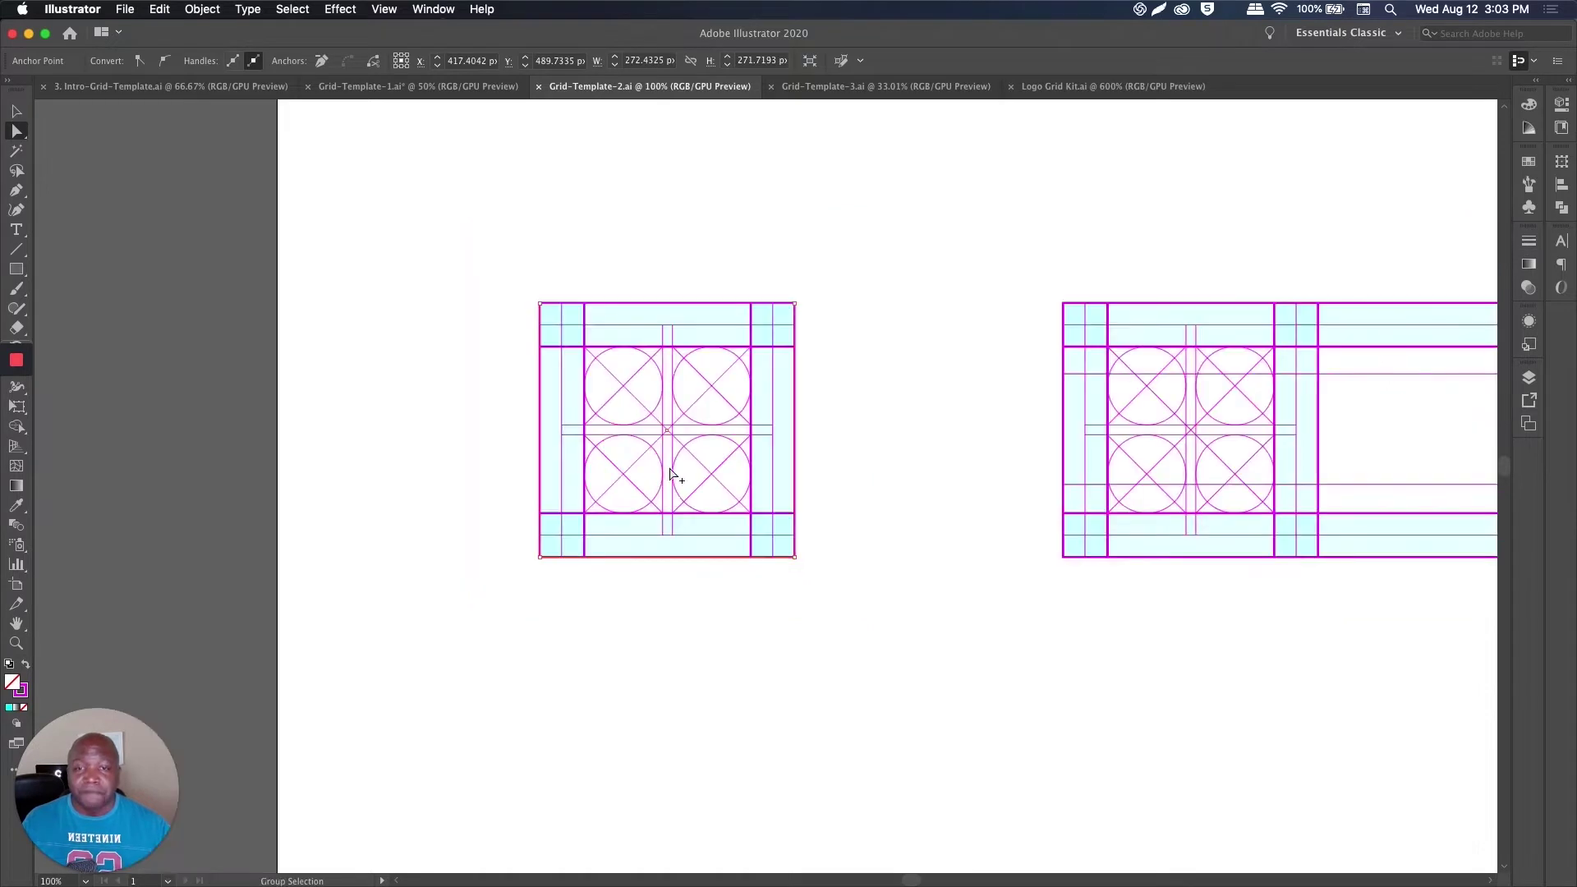
drag(861, 443, 533, 301)
click(542, 276)
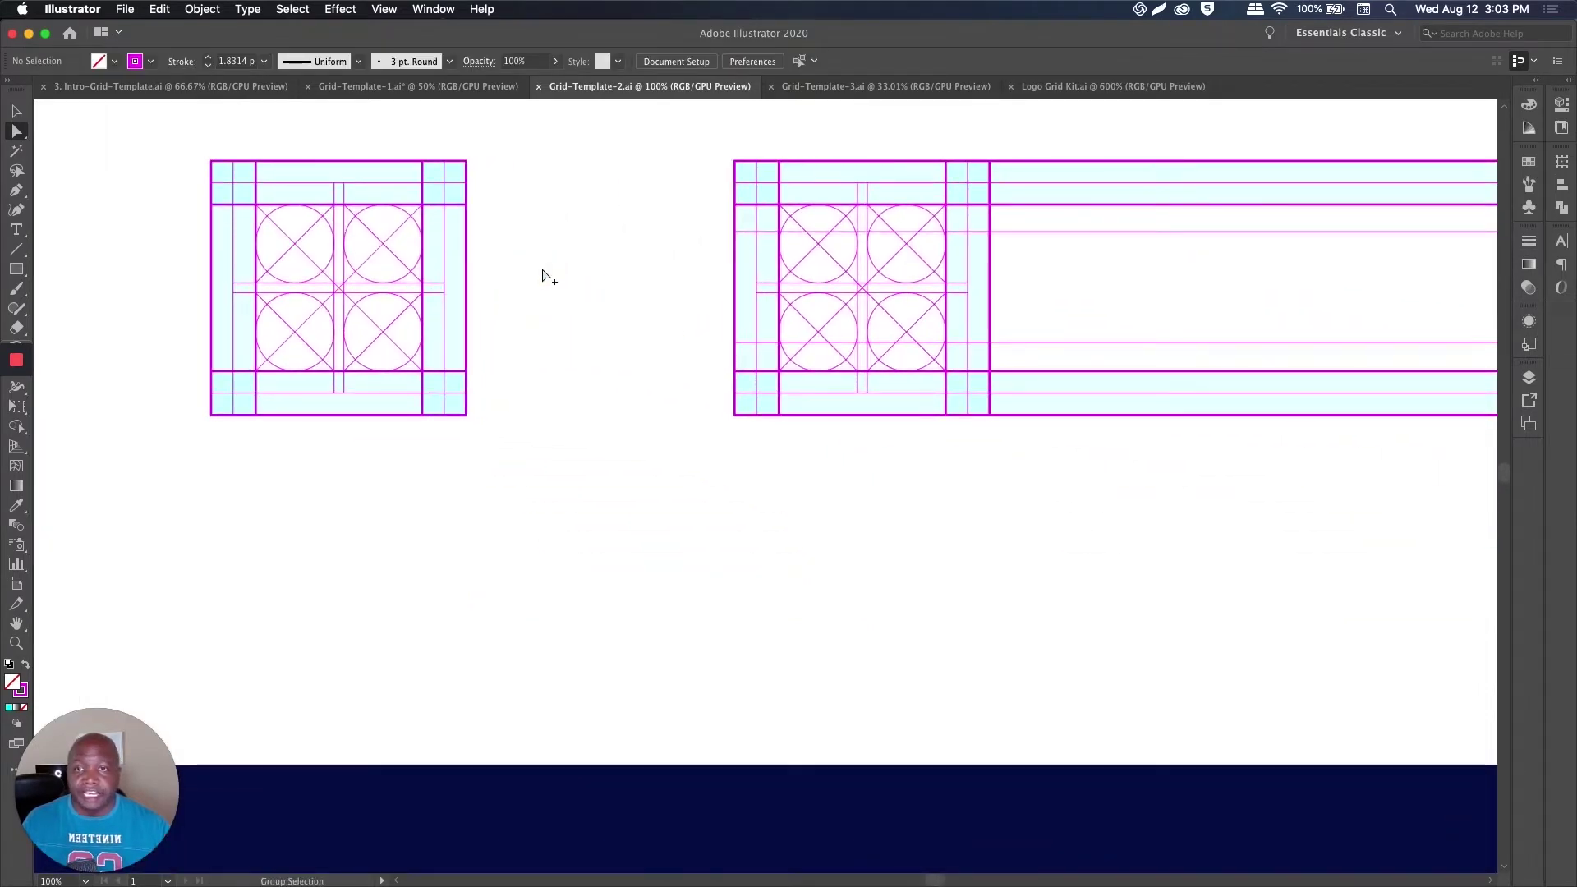
scroll(544, 272, down, 1)
scroll(711, 317, down, 1)
scroll(662, 381, up, 1)
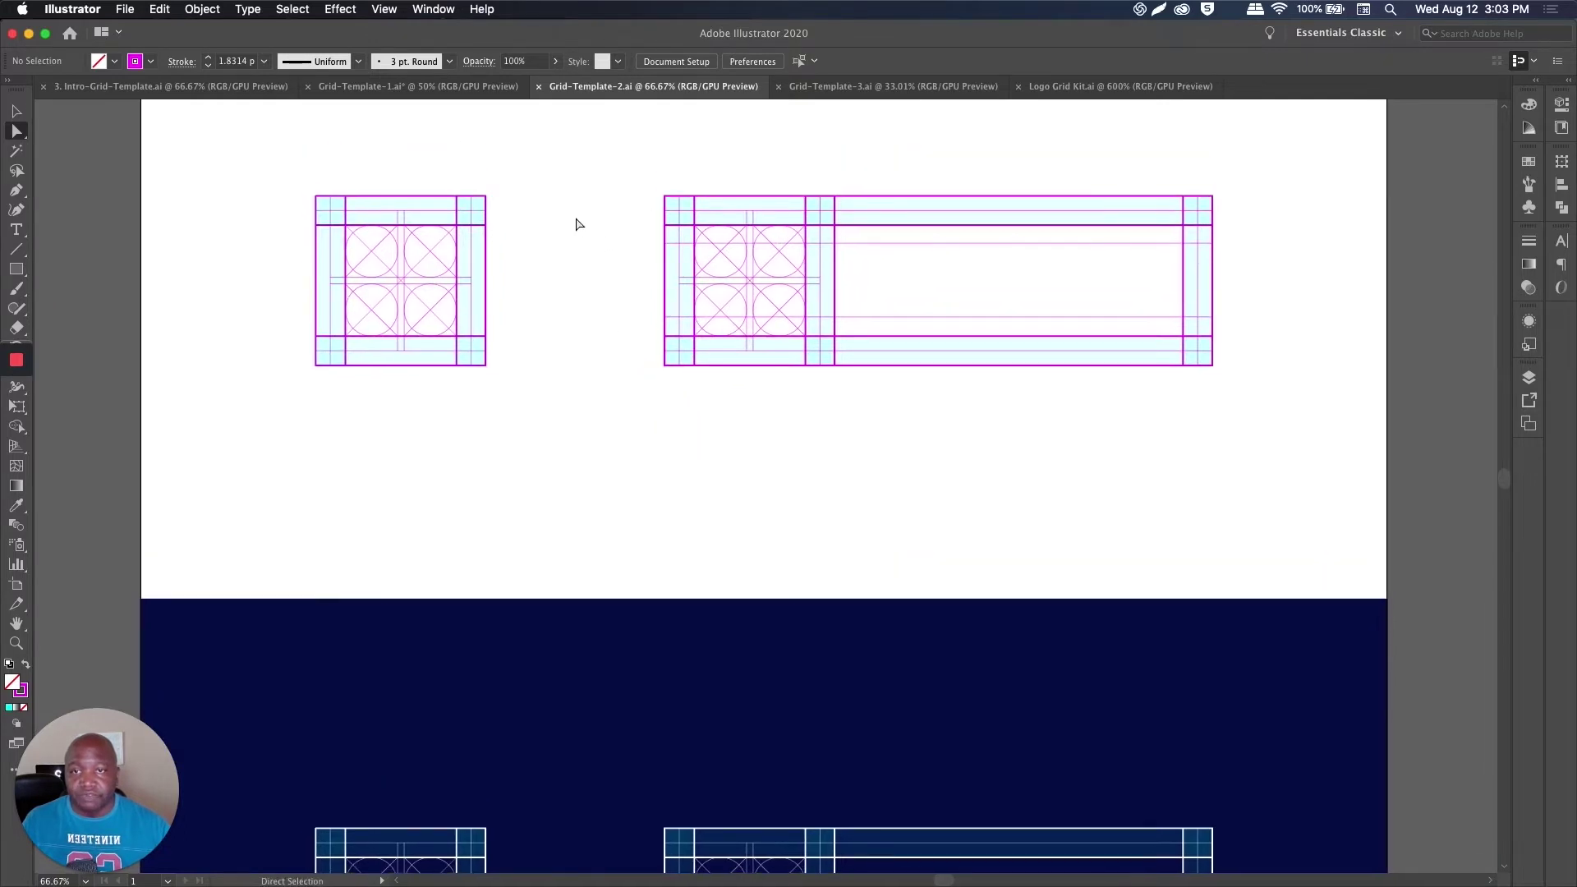
scroll(771, 504, down, 5)
click(743, 365)
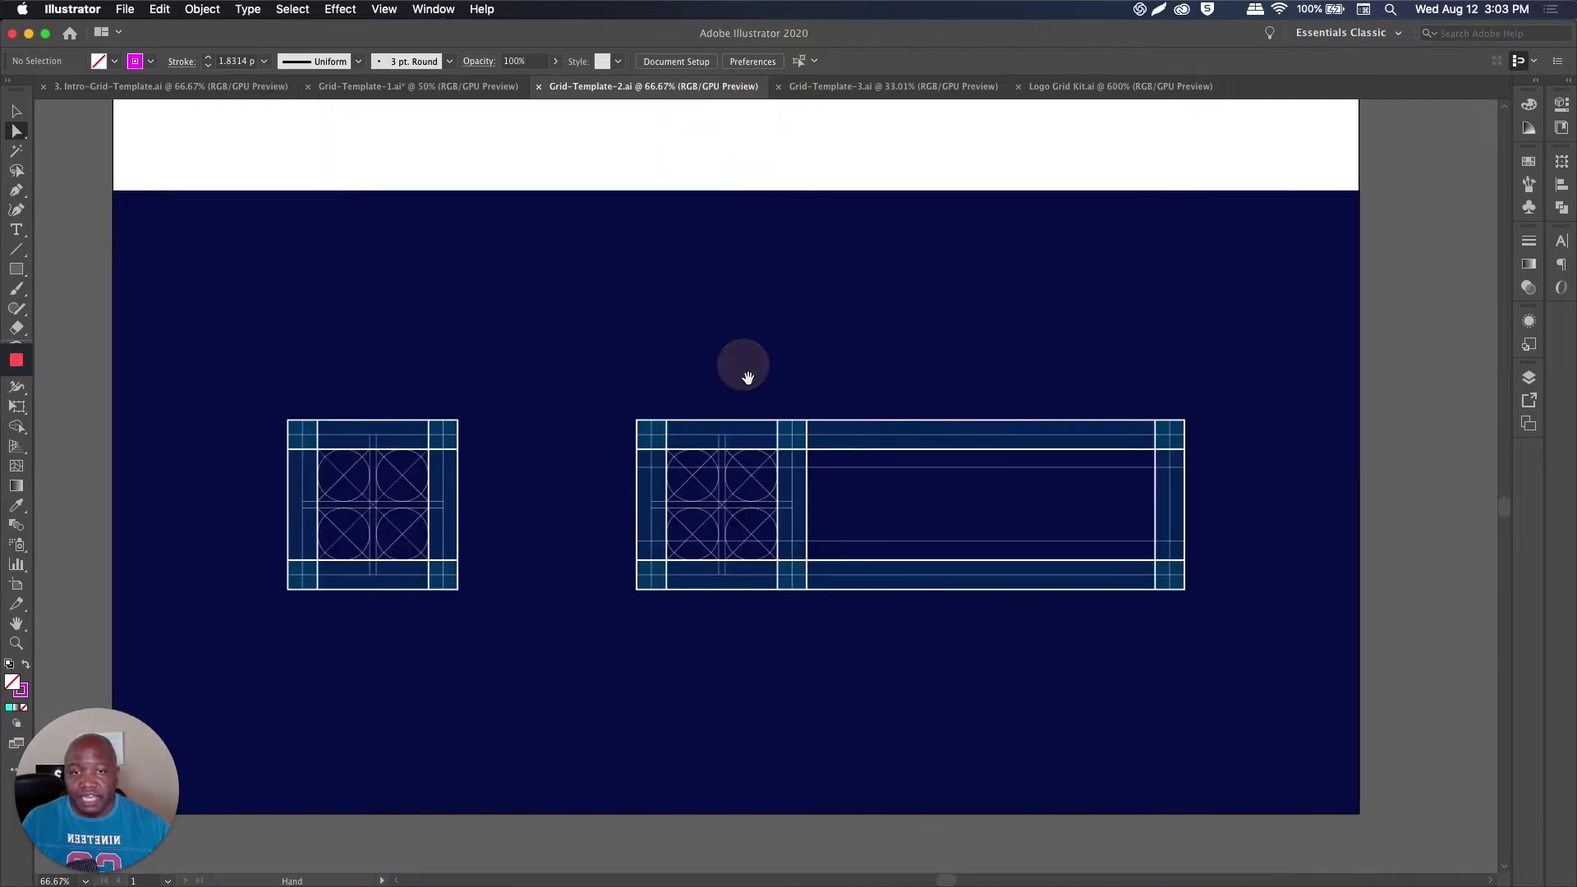
key(space)
drag(637, 324, 780, 675)
scroll(836, 647, down, 4)
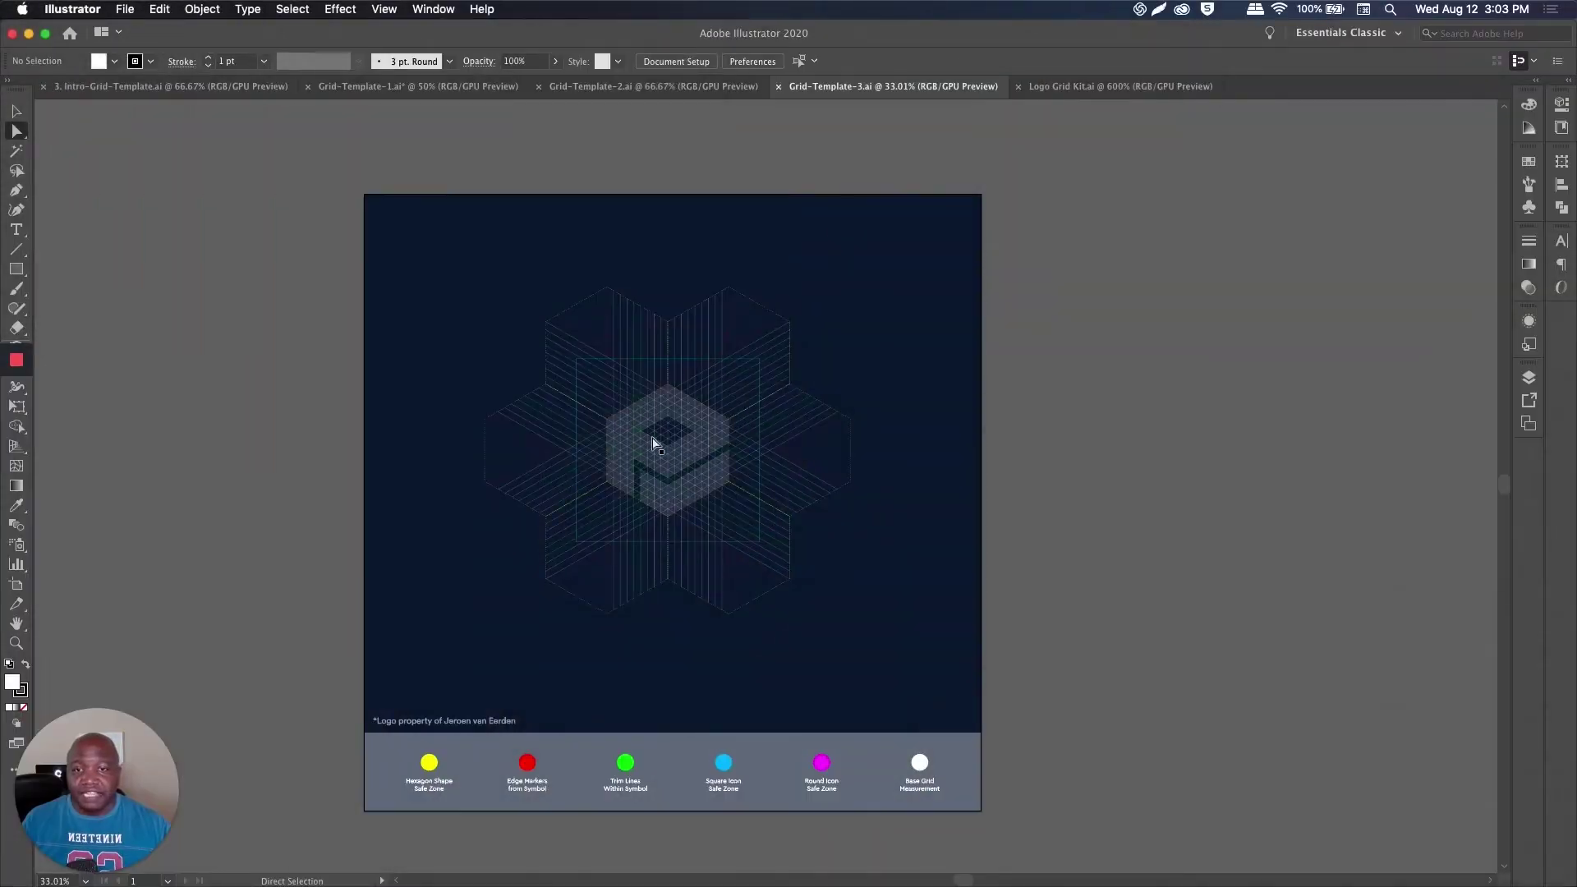
Step: Examine the hexagonal logo grid in Grid-Template-3.ai together with its colour legend for safe zones, markers, trim lines and base grid
scroll(652, 493, up, 1)
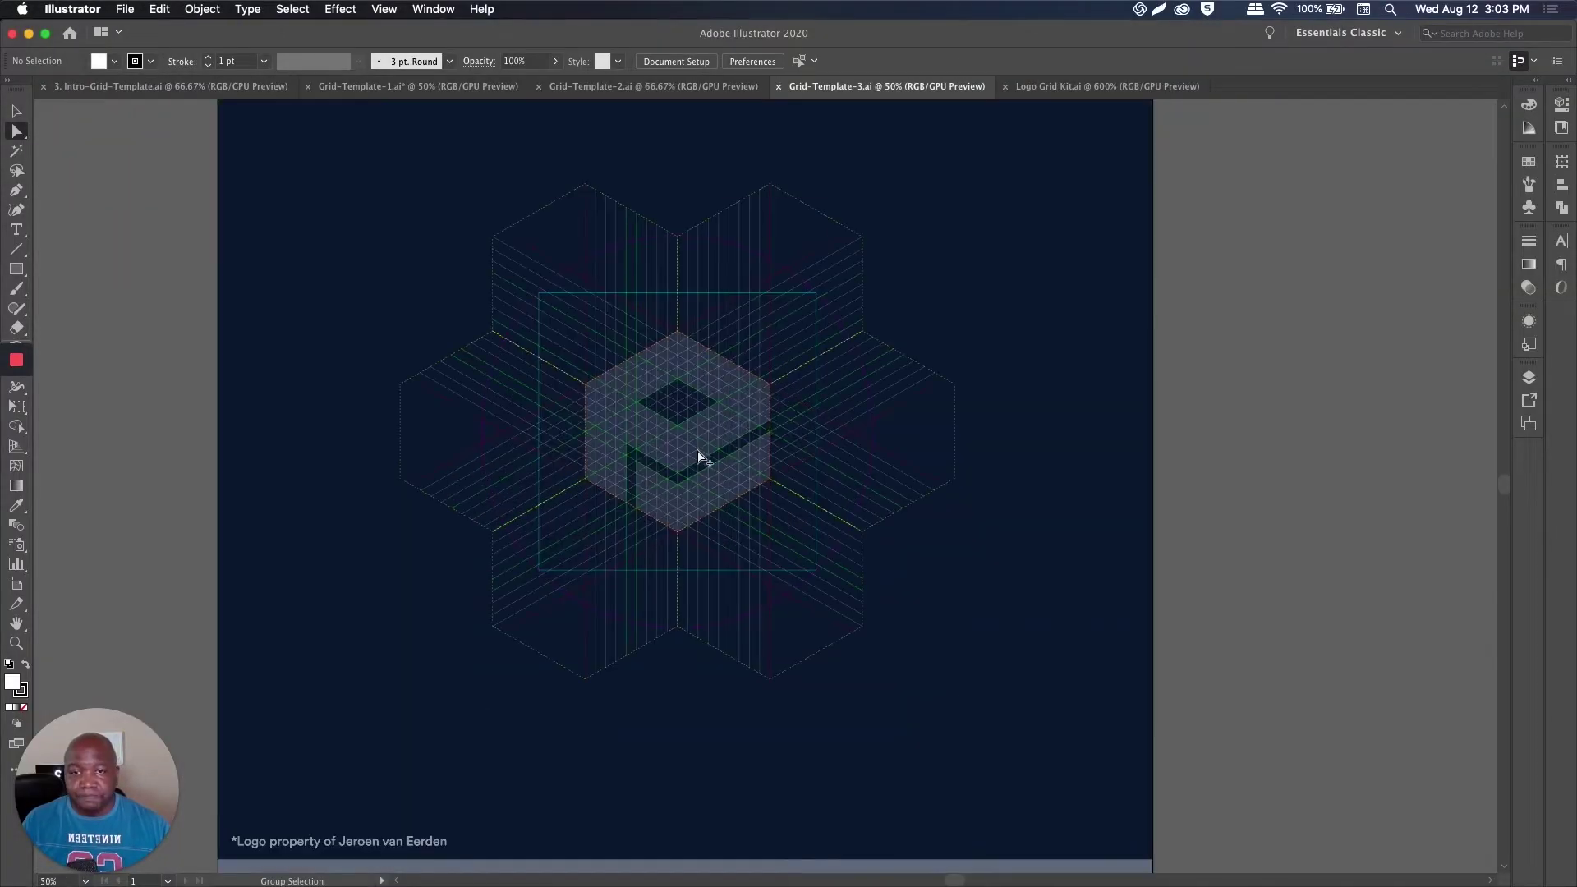
scroll(935, 416, down, 1)
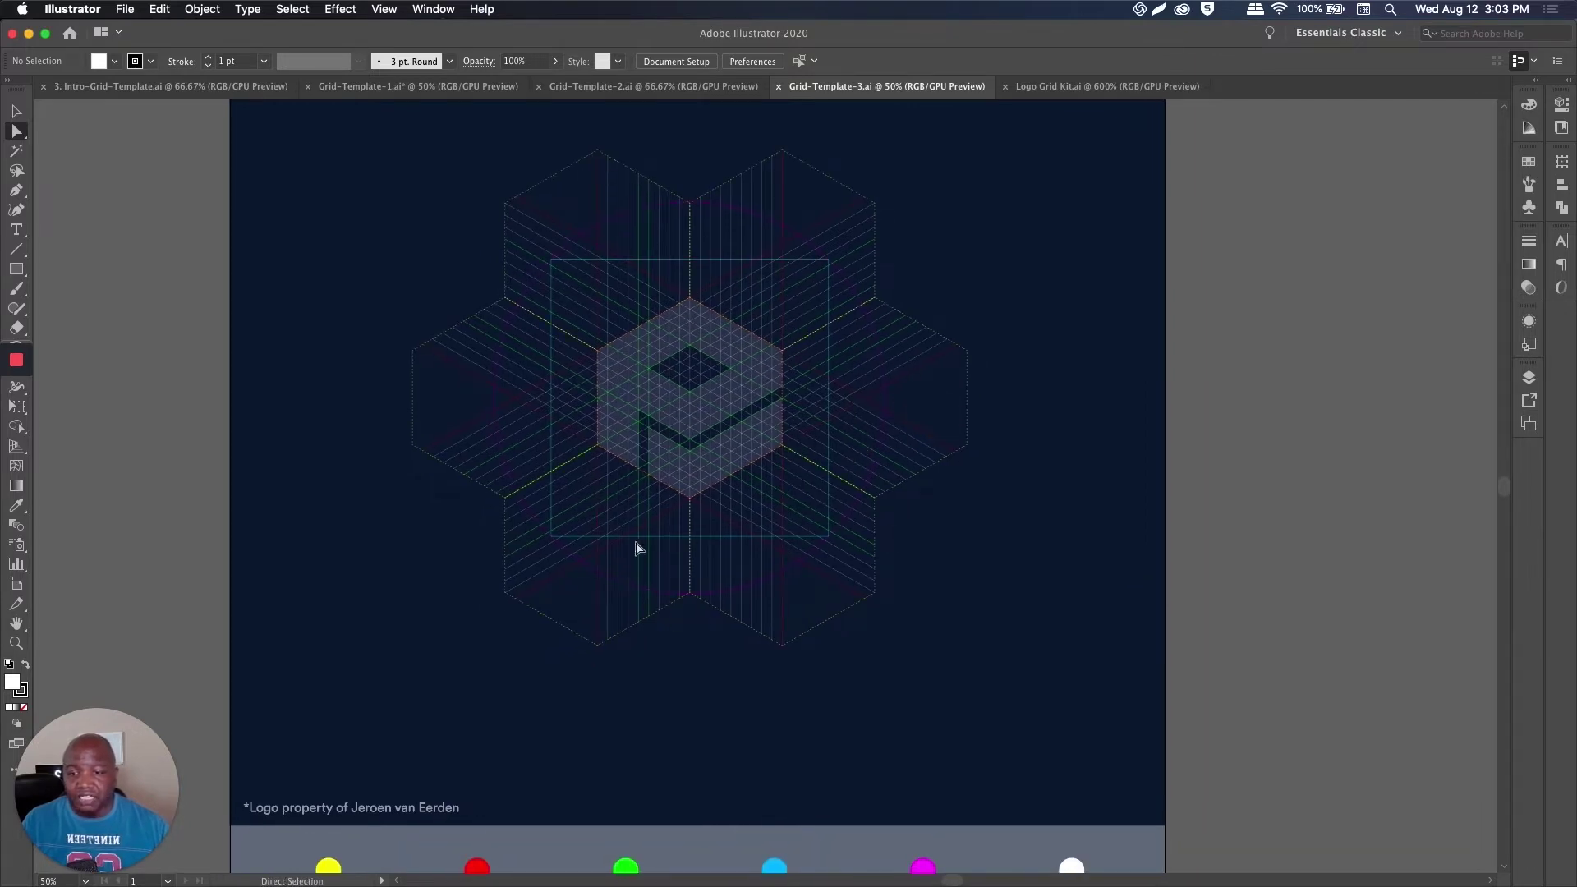
scroll(778, 447, down, 1)
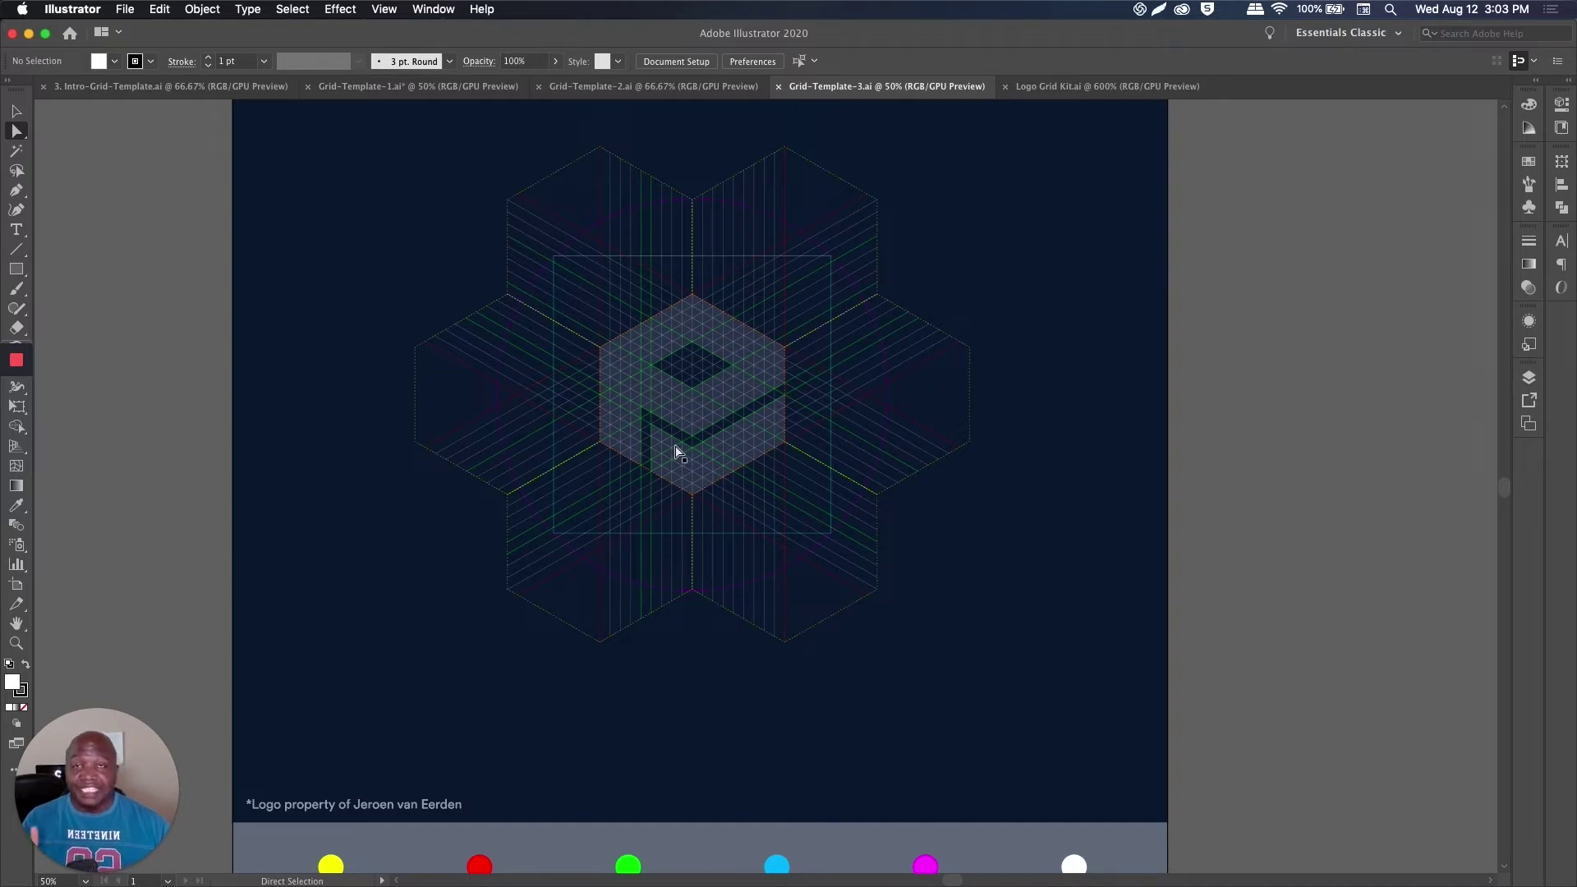
drag(741, 625, 758, 420)
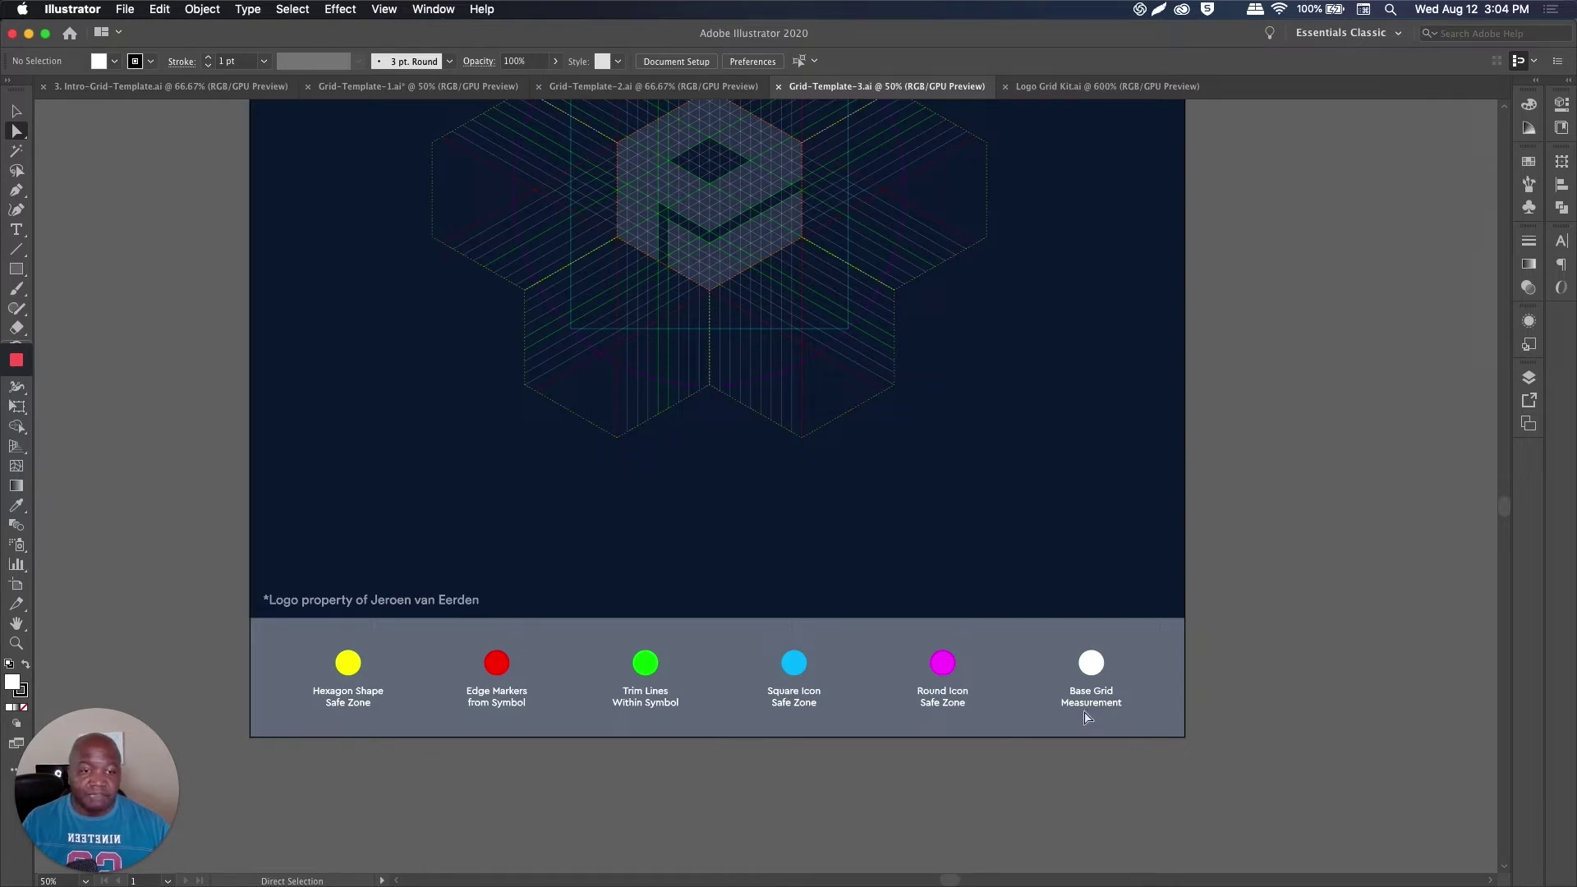
drag(875, 300, 860, 461)
key(super+minus)
drag(975, 433, 954, 416)
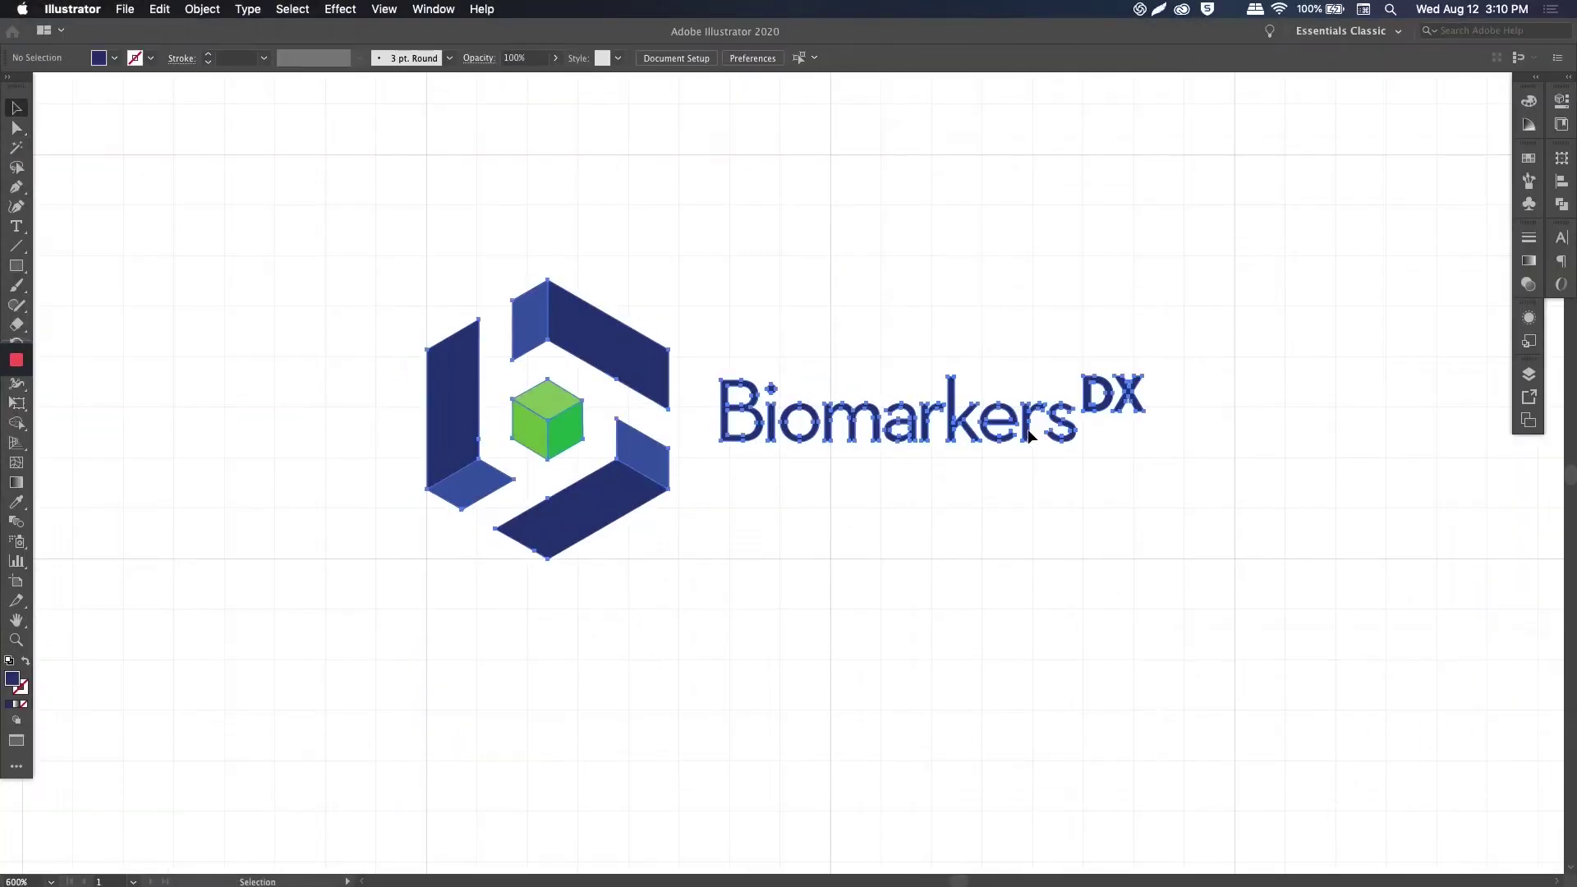
Step: Show the rulers in the Biomarkers DX logo document and add a horizontal guide
key(super+r)
key(super+a)
key(super+semicolon)
click(270, 244)
drag(279, 78, 317, 168)
Step: Scale up the whole Biomarkers DX logo with Free Transform and position it on the document grid
key(super+minus)
key(e)
drag(828, 299, 997, 236)
drag(997, 486, 1030, 501)
key(super+equal)
key(v)
drag(882, 373, 835, 294)
Step: Open the layer list and place vertical guides at the left and right ends of the logo
click(1529, 374)
drag(1331, 361, 1309, 264)
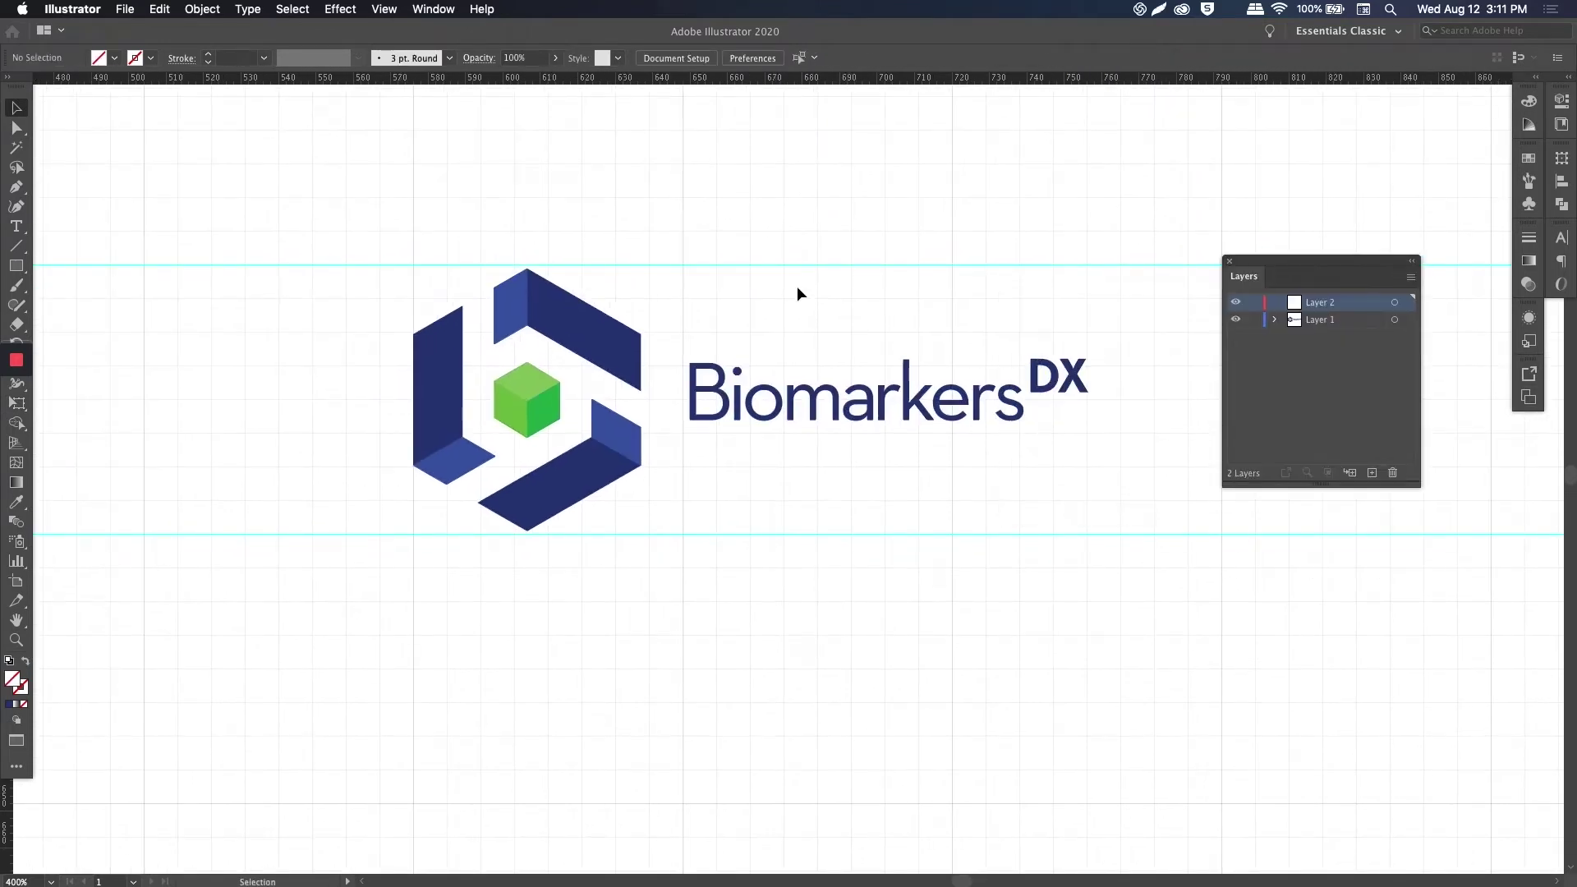
drag(356, 270, 324, 268)
drag(8, 746, 380, 747)
drag(8, 493, 1057, 493)
drag(634, 276, 623, 271)
Step: Lock the artwork layer, and rename the empty layer to grid and the artwork layer to logo
key(backslash)
click(1254, 319)
double_click(1321, 302)
text(grid)
key(Return)
double_click(1317, 319)
text(logo)
key(Return)
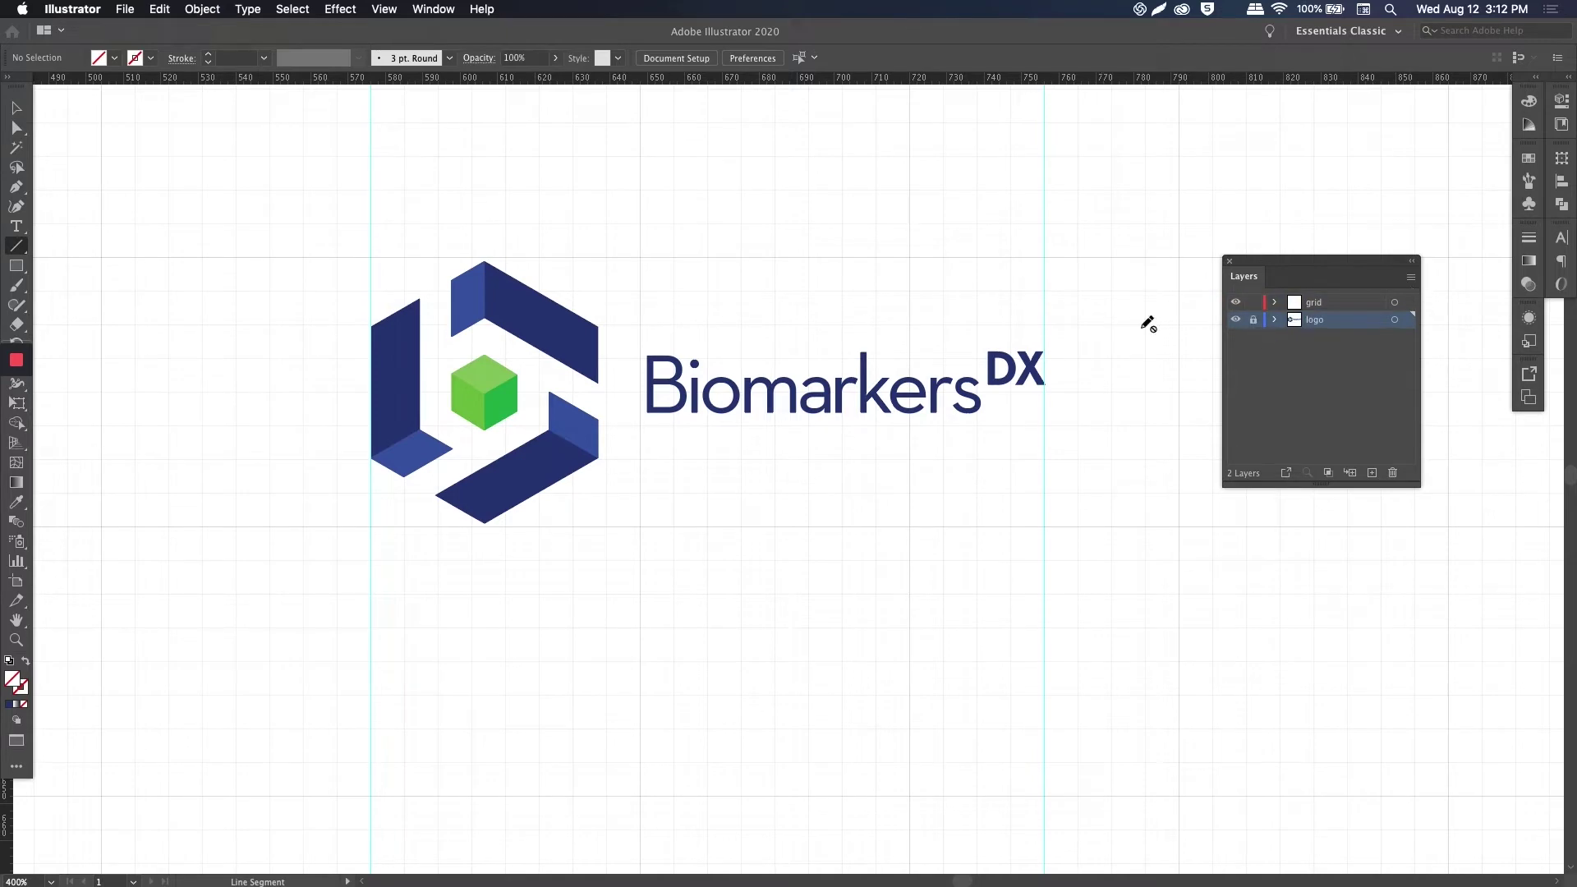
Step: With the grid layer active, place horizontal guides on the grid lines just above and below the symbol
click(1321, 303)
drag(461, 78, 461, 257)
drag(461, 77, 461, 526)
Step: Draw a 0.25 pt vertical line left of the symbol between the horizontal guides and lengthen it at both ends to about 108 px
click(263, 58)
click(288, 74)
drag(347, 257, 348, 527)
key(v)
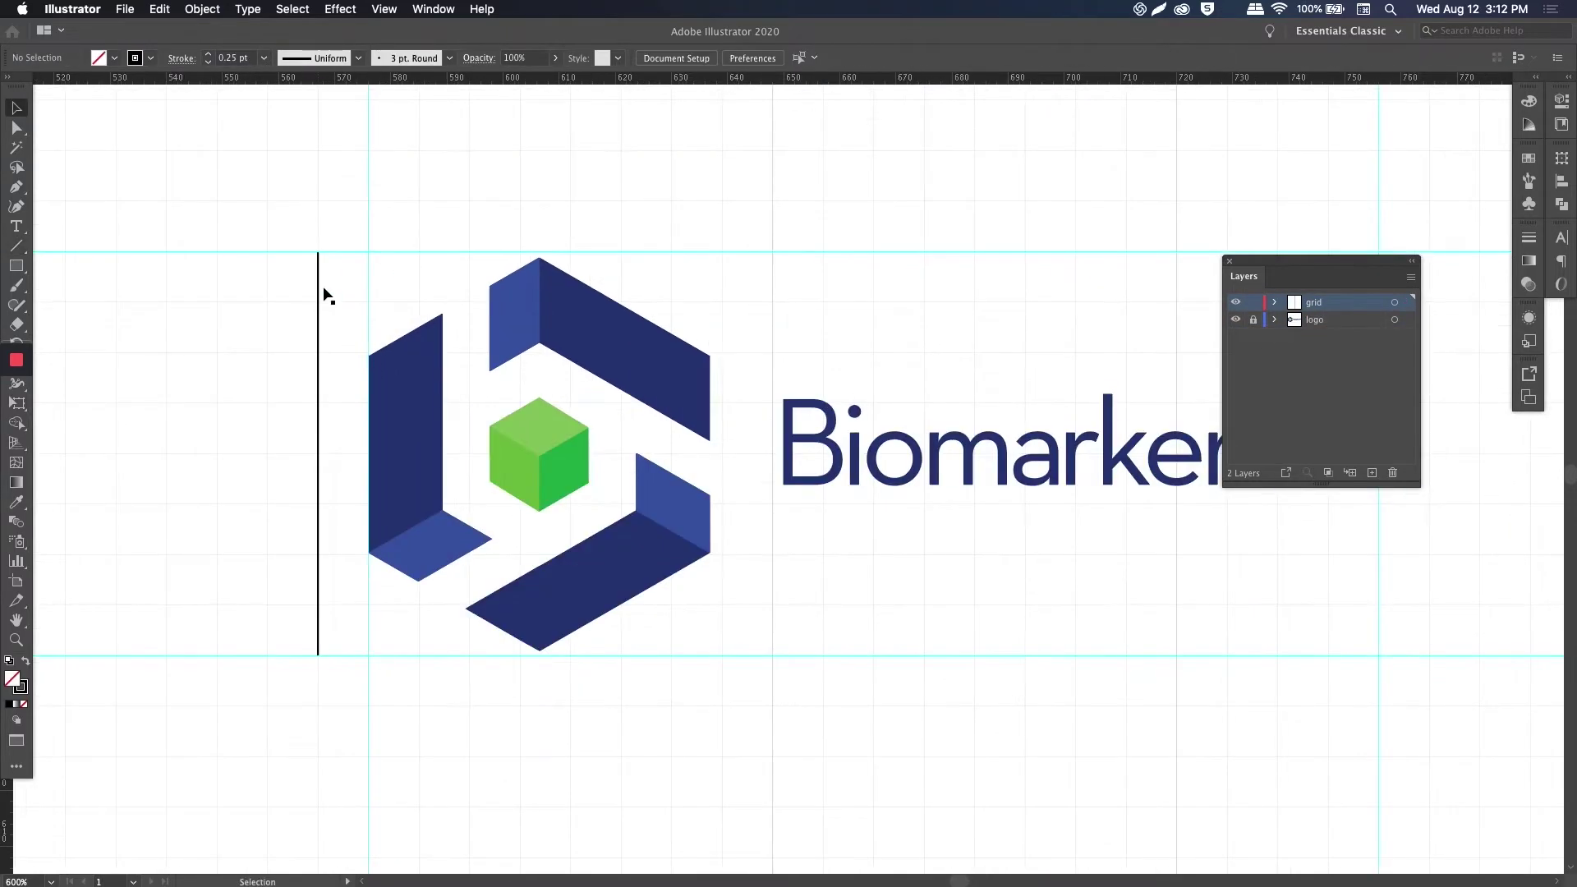
click(318, 275)
drag(318, 252, 318, 148)
click(346, 162)
Step: Select the vertical line and change its stroke colour to green
scroll(346, 162, down, 1)
click(1529, 101)
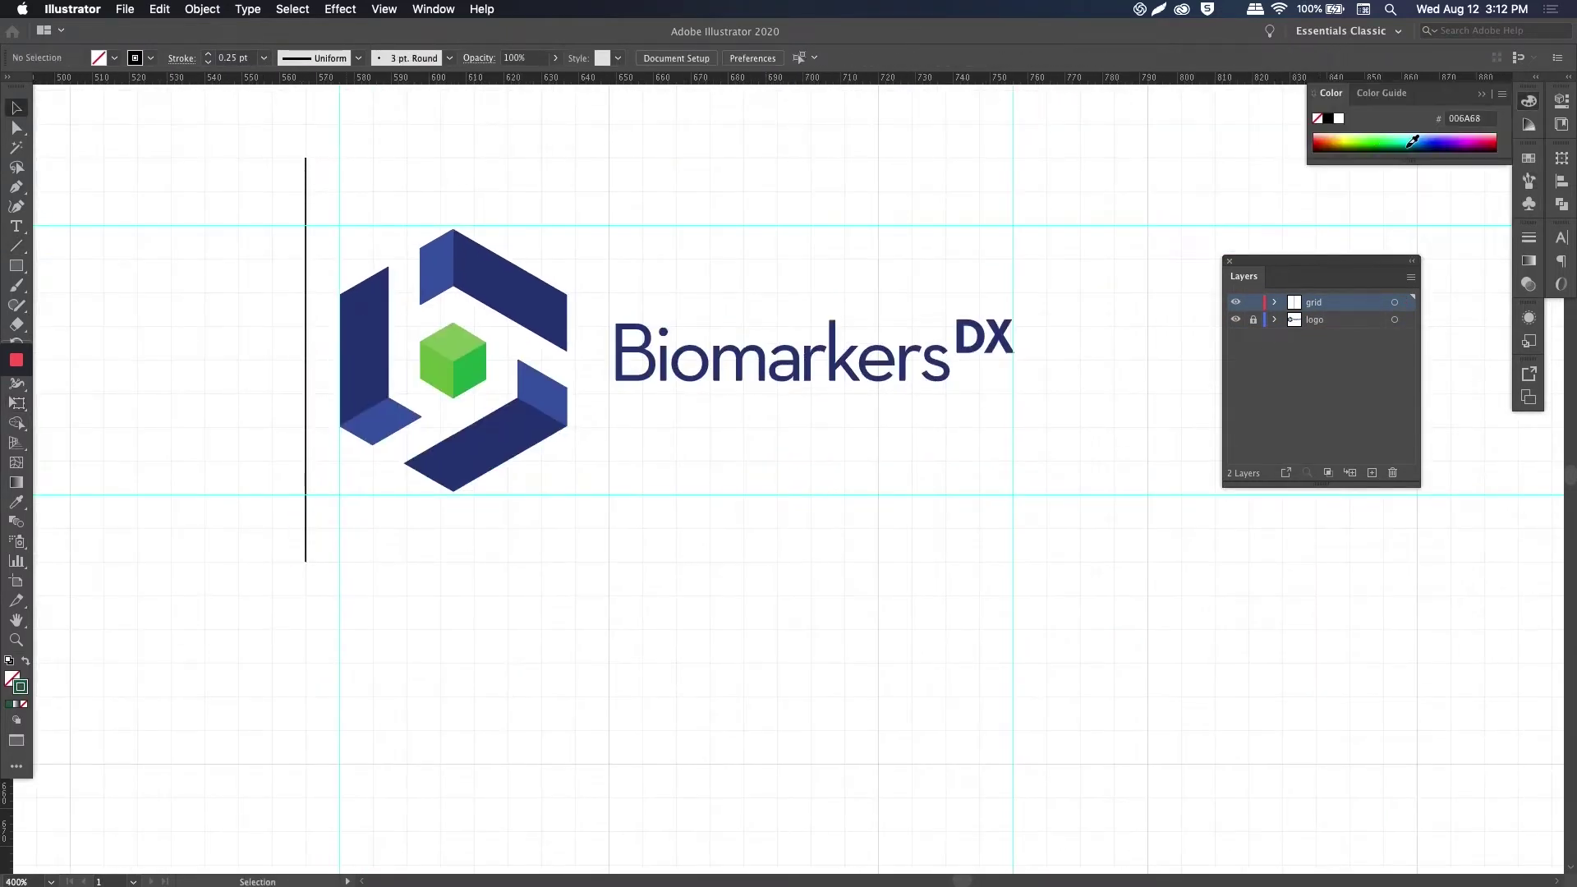
key(super+a)
click(1374, 140)
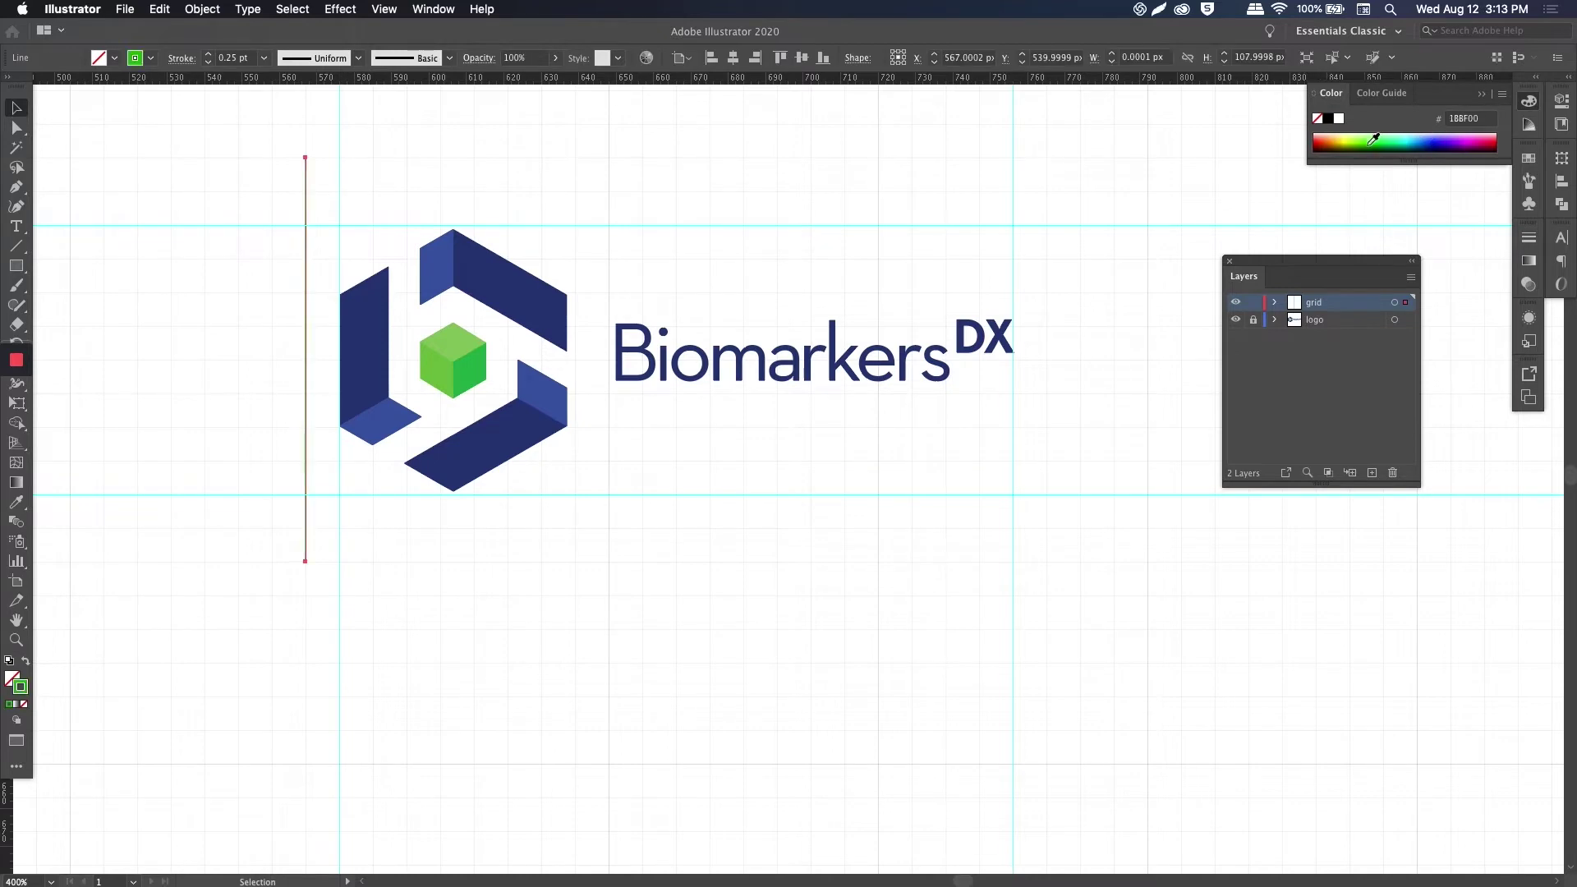
Step: Duplicate the vertical line one grid square to the right and repeat the copy 20 times across the logo
drag(303, 211, 337, 211)
key(super+d)
key(super+d)
key(super+d)
key(super+d)
key(super+d)
key(super+d)
key(super+d)
key(super+d)
key(super+d)
key(super+d)
key(super+d)
key(super+d)
key(super+d)
key(super+d)
key(super+d)
key(super+d)
key(super+d)
key(super+d)
key(super+d)
key(super+d)
click(292, 183)
Step: Draw a green horizontal line along the upper guide, extending past the outermost vertical lines on both sides
key(backslash)
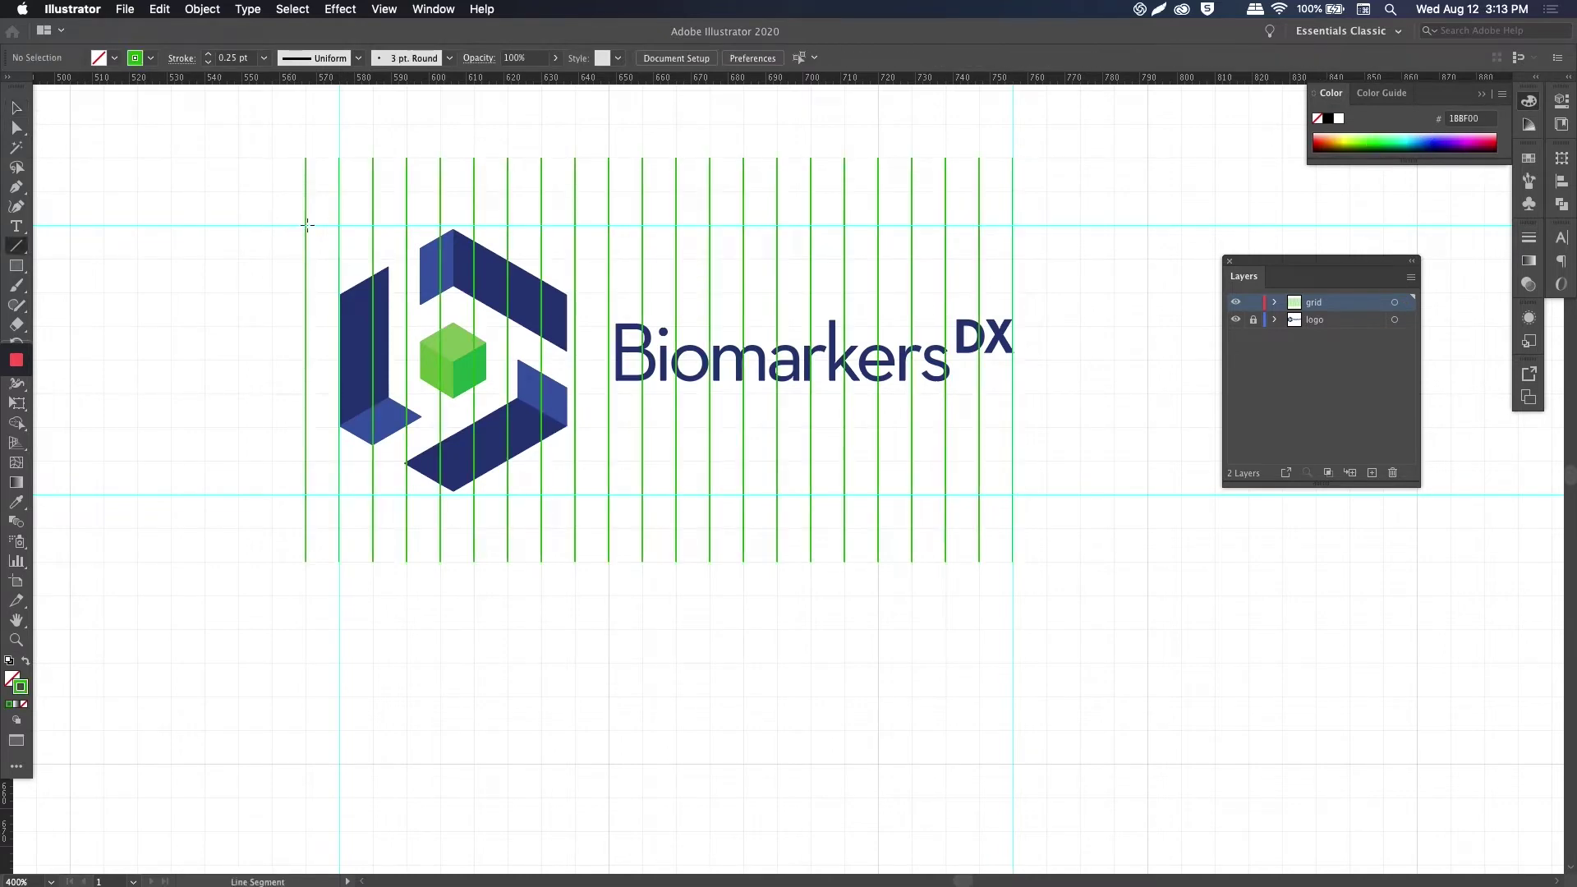
drag(659, 225, 1047, 225)
scroll(1043, 209, up, 2)
key(v)
scroll(992, 238, down, 2)
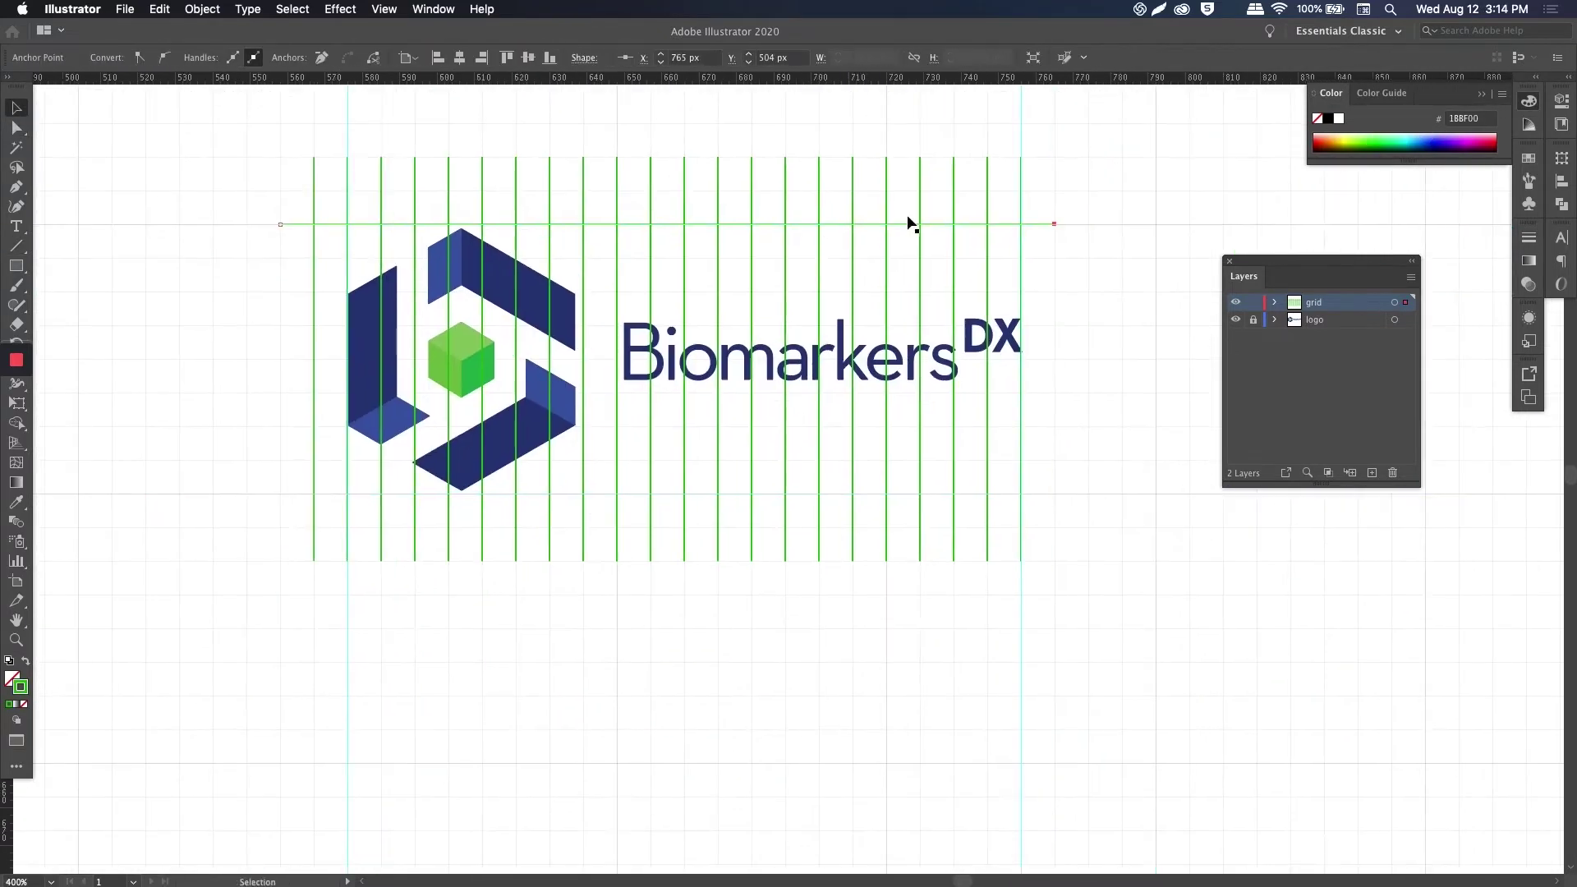
Step: Collapse the layer list and move it away from the logo
scroll(870, 257, up, 1)
double_click(1240, 276)
drag(1241, 276, 1475, 518)
scroll(1335, 553, right, 3)
scroll(446, 416, up, 2)
scroll(489, 641, down, 1)
scroll(489, 641, up, 2)
scroll(348, 305, down, 1)
Step: Align the horizontal line with the symbol's top point and duplicate it down to the symbol's other corners and edges
click(352, 306)
click(333, 329)
scroll(405, 282, down, 3)
drag(237, 268, 329, 560)
scroll(264, 324, up, 4)
scroll(299, 367, down, 4)
scroll(284, 221, up, 1)
scroll(300, 313, up, 2)
scroll(268, 697, down, 5)
scroll(329, 560, down, 3)
drag(337, 287, 390, 732)
scroll(353, 509, up, 3)
drag(577, 498, 479, 493)
scroll(978, 559, up, 4)
drag(972, 564, 1099, 561)
scroll(1109, 542, down, 4)
click(599, 259)
scroll(587, 279, up, 3)
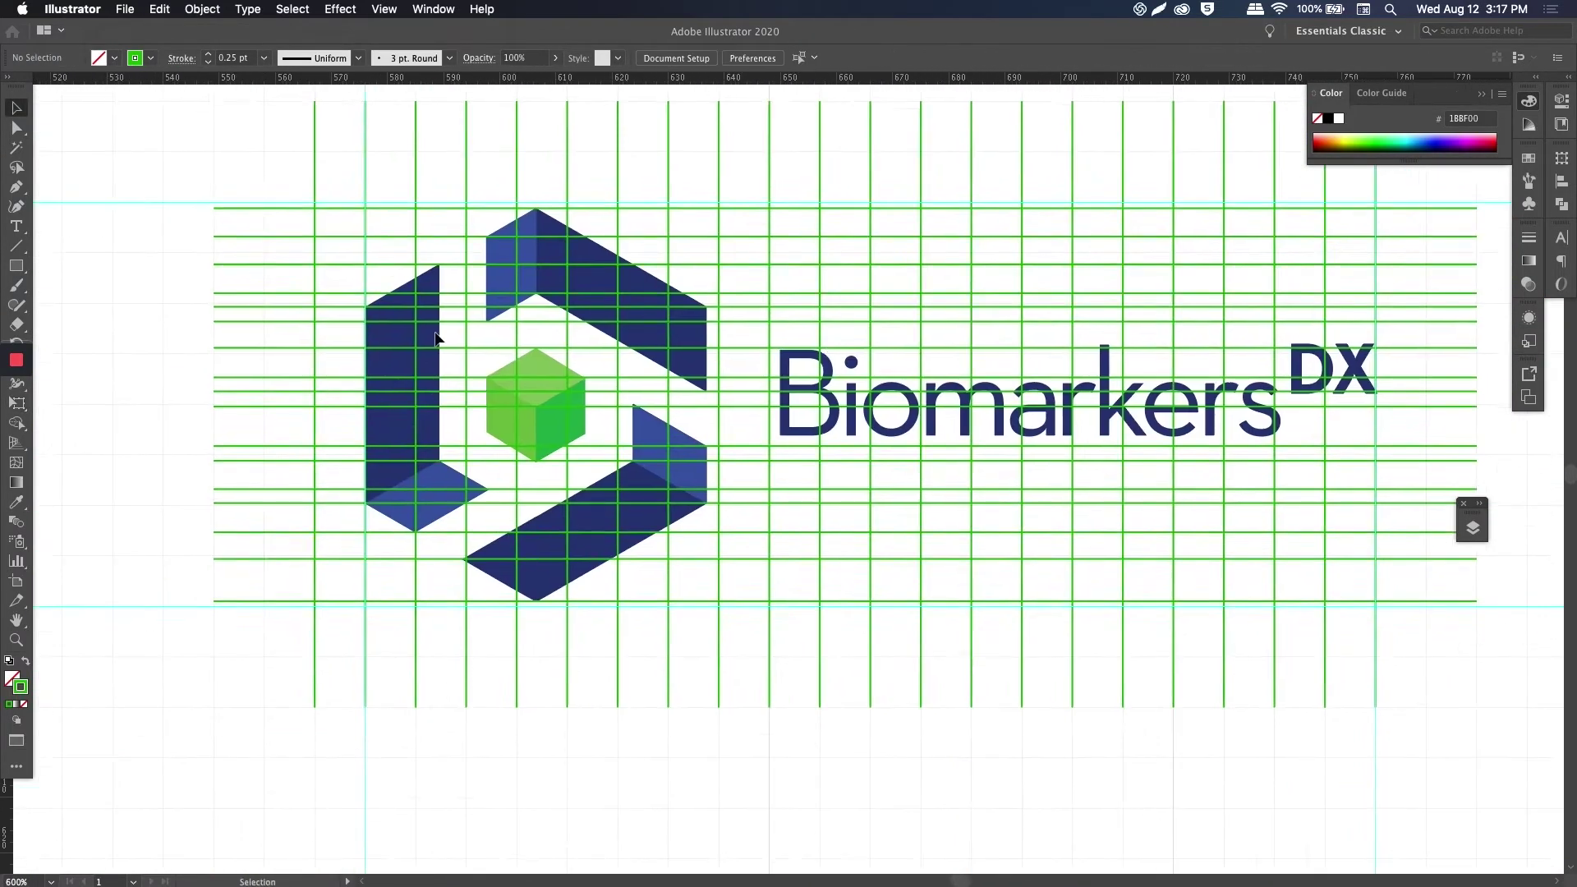
Step: Reposition the vertical lines over the symbol so they align with its vertical edges and corners
click(737, 289)
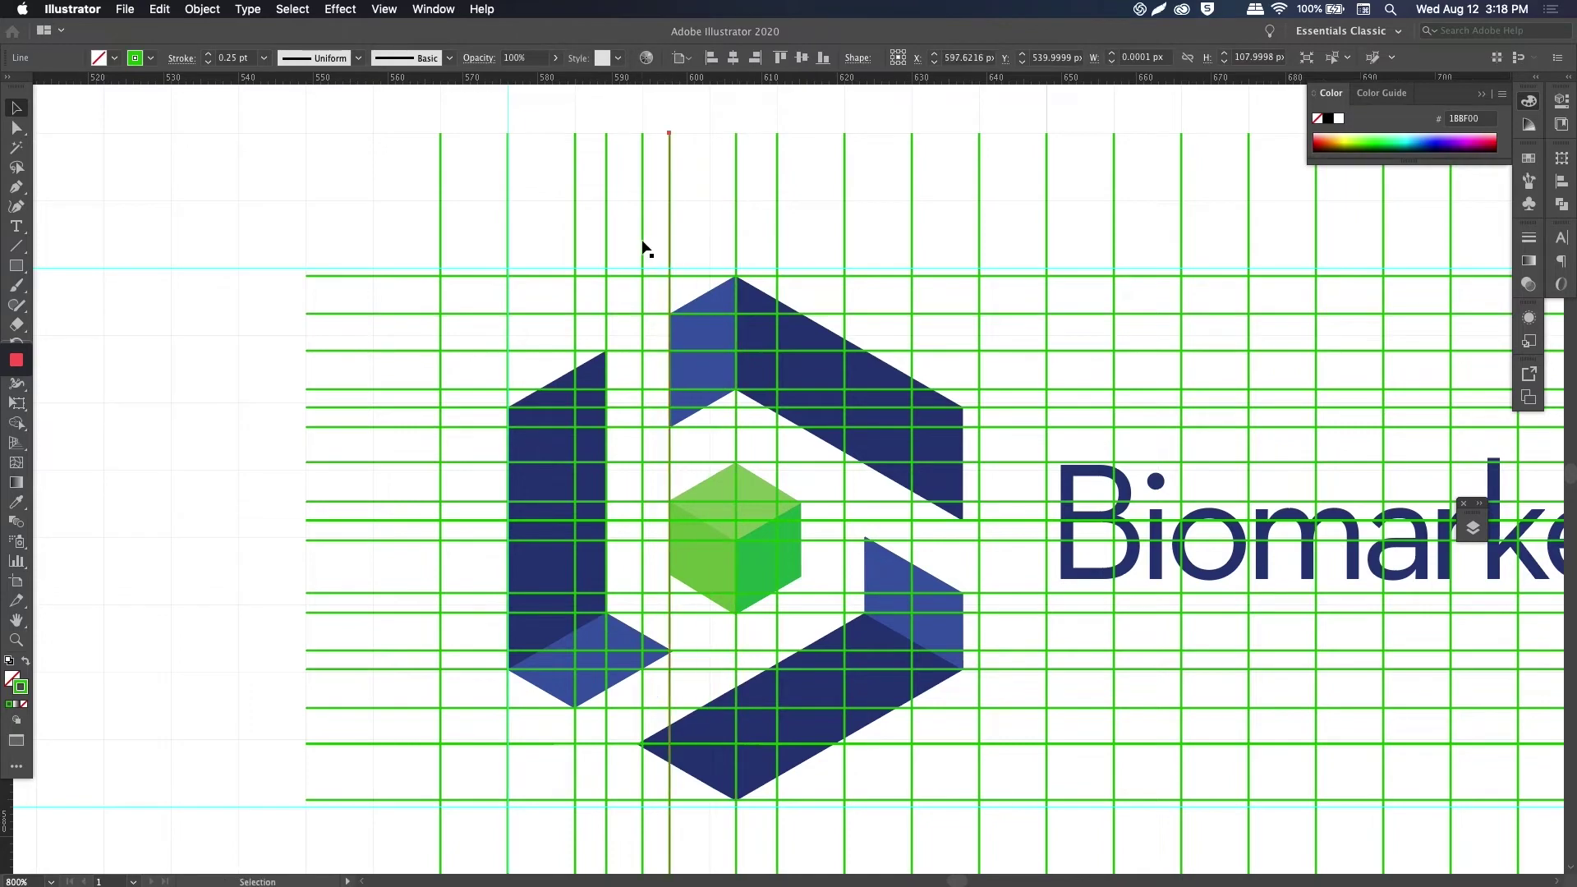
scroll(781, 250, right, 2)
scroll(792, 443, up, 3)
scroll(958, 431, down, 5)
Step: Rotate a copy of the vertical line with Free Transform until it runs along the symbol's lower-left slanted edges
drag(211, 219, 413, 403)
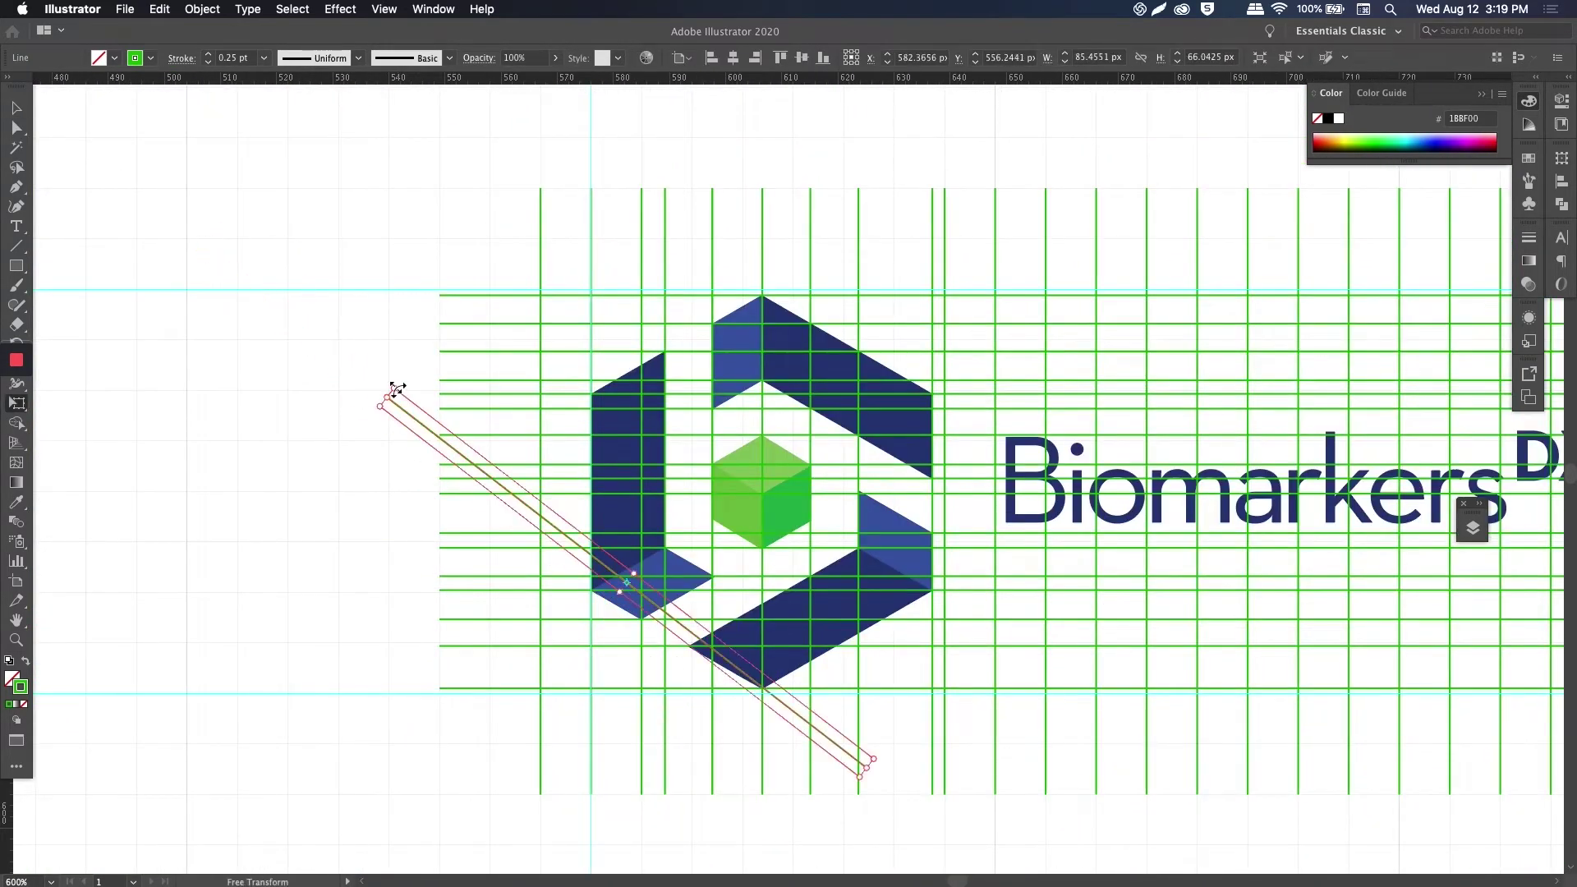
scroll(413, 404, up, 3)
scroll(704, 493, down, 3)
key(e)
scroll(923, 609, down, 2)
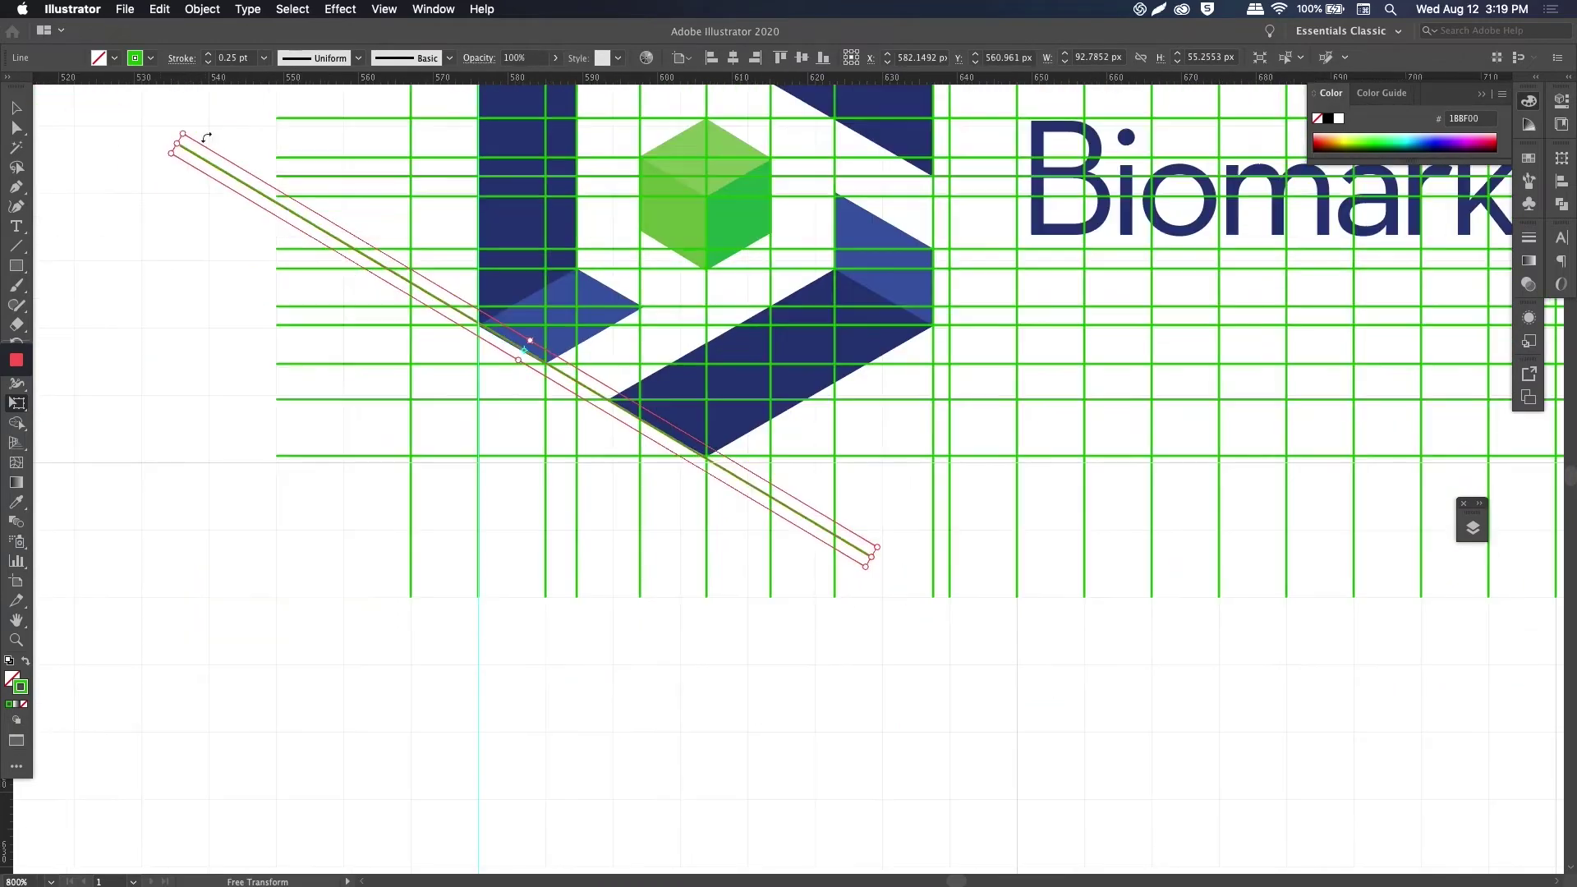
drag(204, 142, 201, 147)
scroll(484, 333, up, 2)
drag(1267, 803, 1274, 791)
Step: Duplicate the diagonal line four times onto the symbol's other parallel slanted edges
key(v)
scroll(296, 549, down, 2)
drag(295, 550, 369, 477)
drag(320, 450, 462, 306)
drag(690, 439, 738, 392)
drag(738, 392, 810, 319)
scroll(740, 299, down, 2)
Step: Paste a copy of the diagonal line in front and rotate it to the opposite slope along the symbol's upper-left edges
key(super+c)
key(super+f)
key(e)
drag(1024, 429, 863, 482)
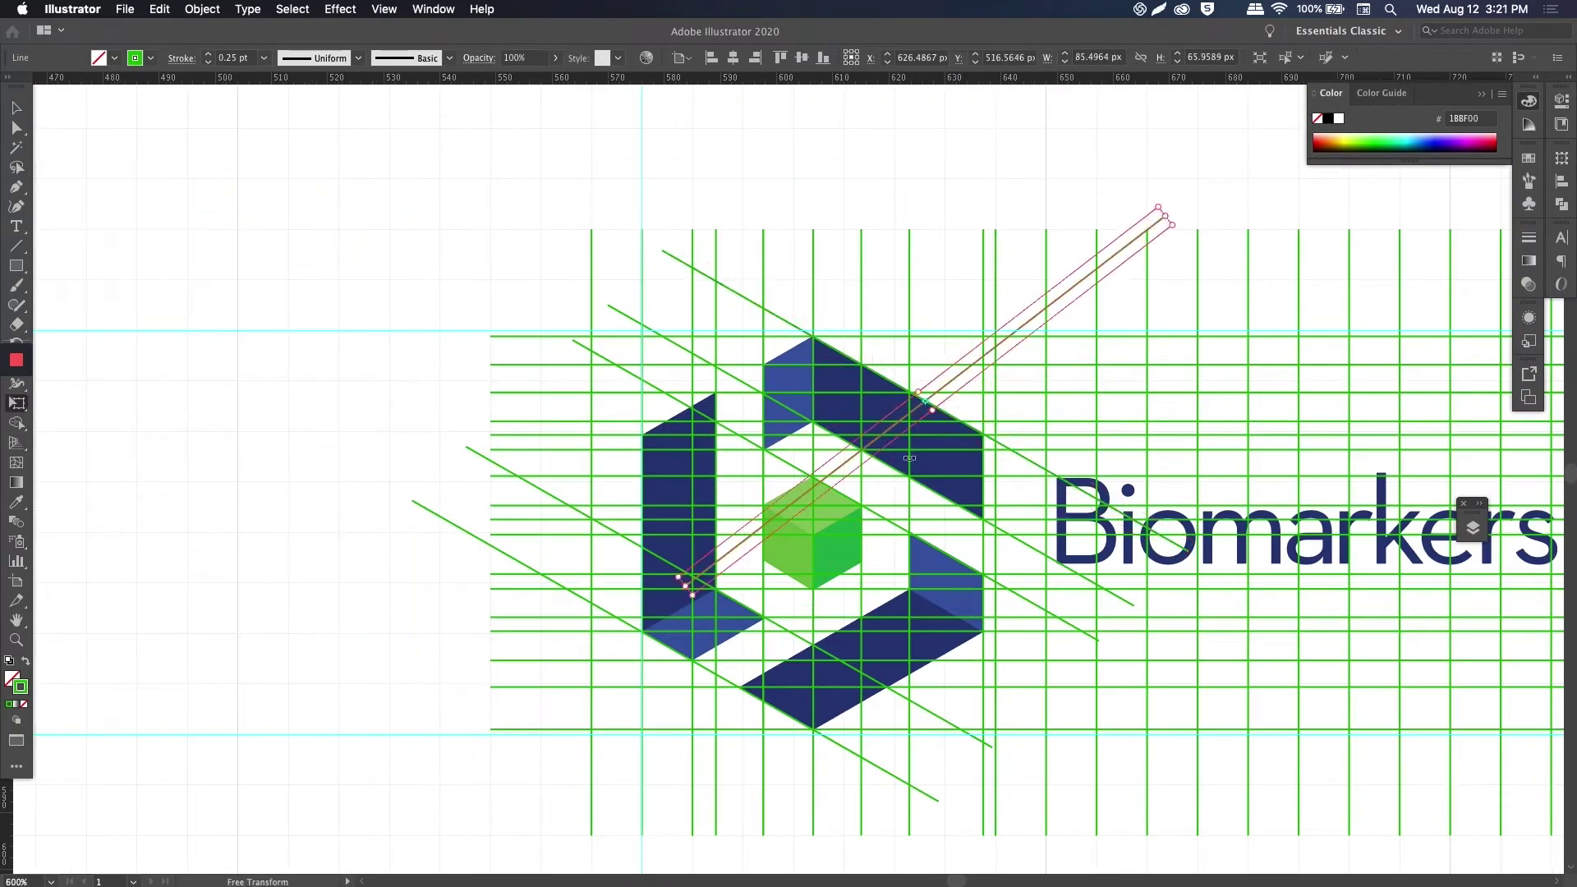
scroll(399, 348, up, 2)
drag(1134, 231, 1144, 238)
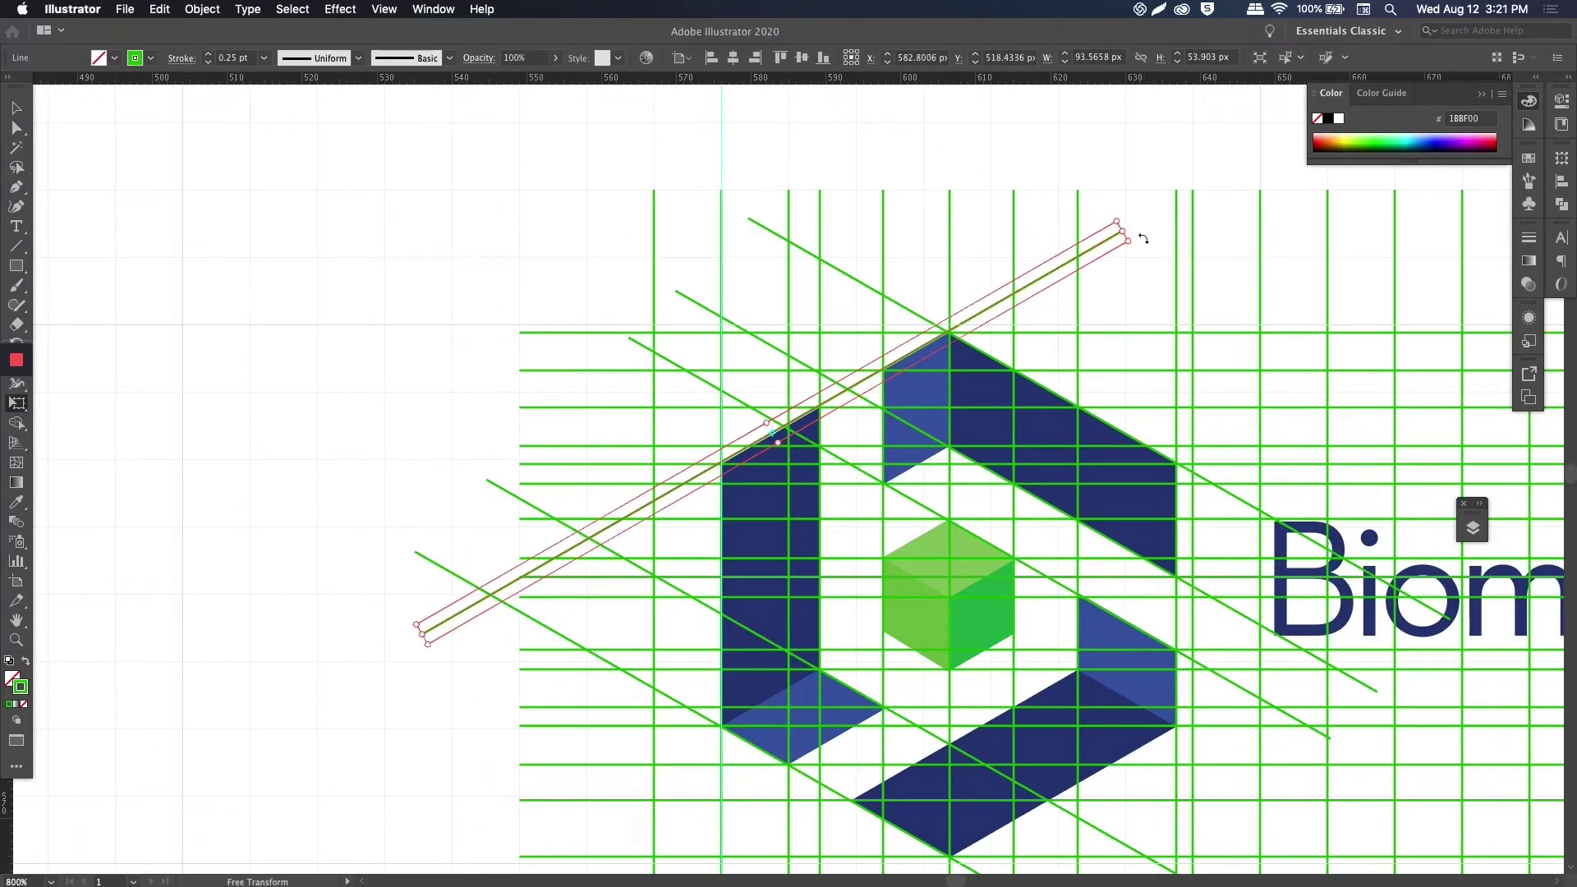
Step: Duplicate the rising diagonal line onto the symbol's other parallel slanted edges, including the lower block and the cube
key(v)
scroll(873, 358, up, 2)
scroll(953, 349, down, 1)
drag(958, 346, 1066, 454)
drag(1065, 454, 610, 177)
drag(468, 259, 682, 474)
drag(582, 534, 651, 606)
drag(456, 717, 564, 824)
Step: Select all the diagonal lines of both slopes and group them
key(super+minus)
key(super+minus)
key(super+equal)
shift+click(498, 695)
shift+click(888, 160)
key(super+g)
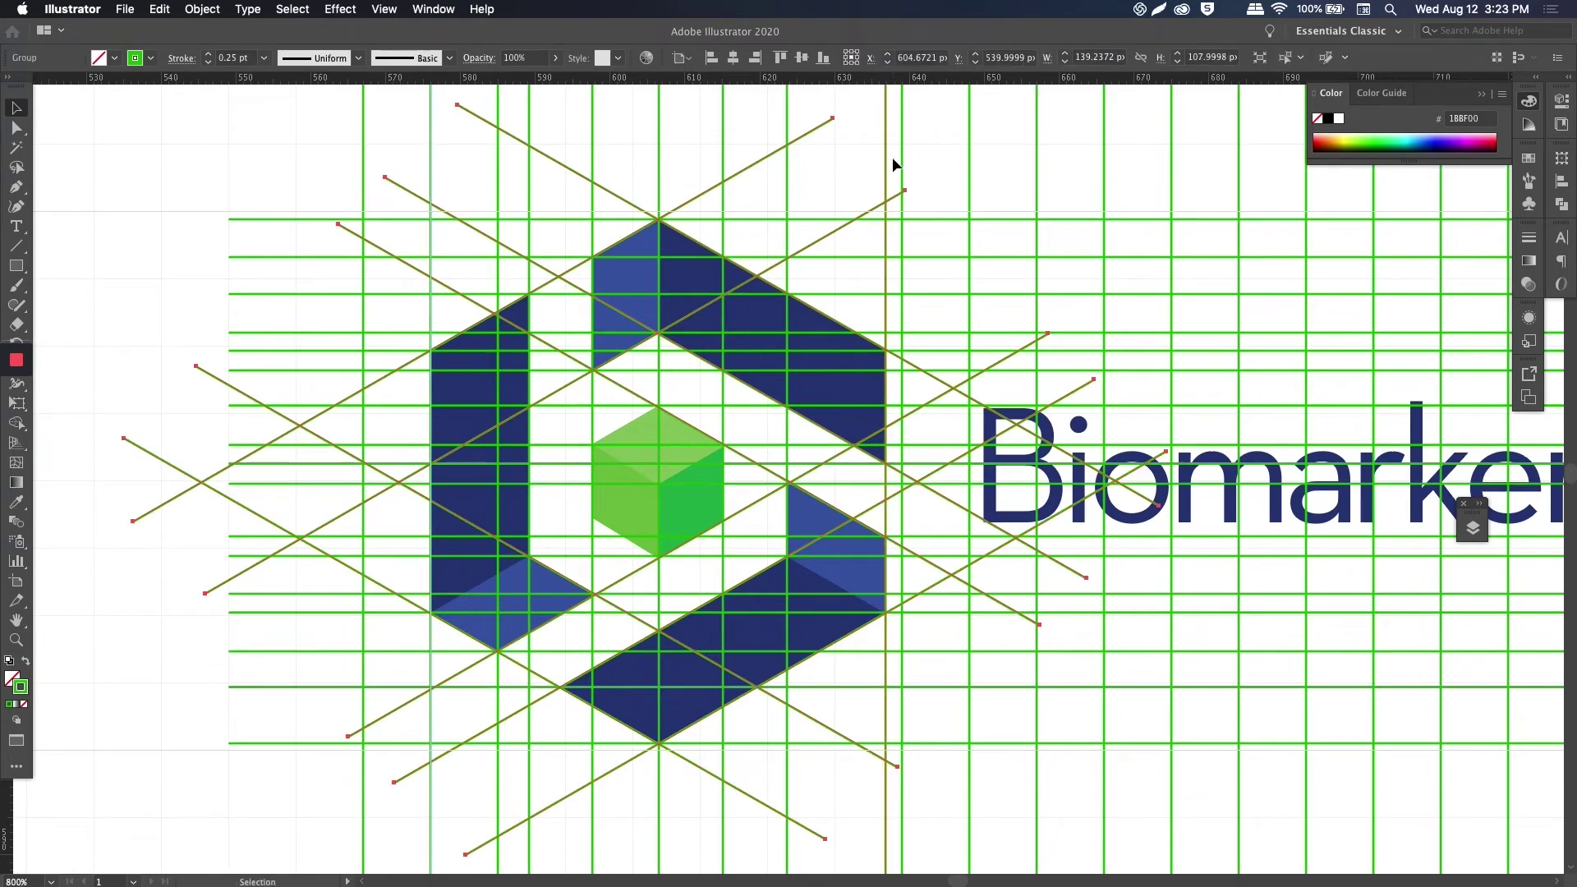
Step: Shorten the horizontal lines so they span only the width of the symbol
key(super+minus)
scroll(789, 476, left, 3)
key(a)
click(474, 596)
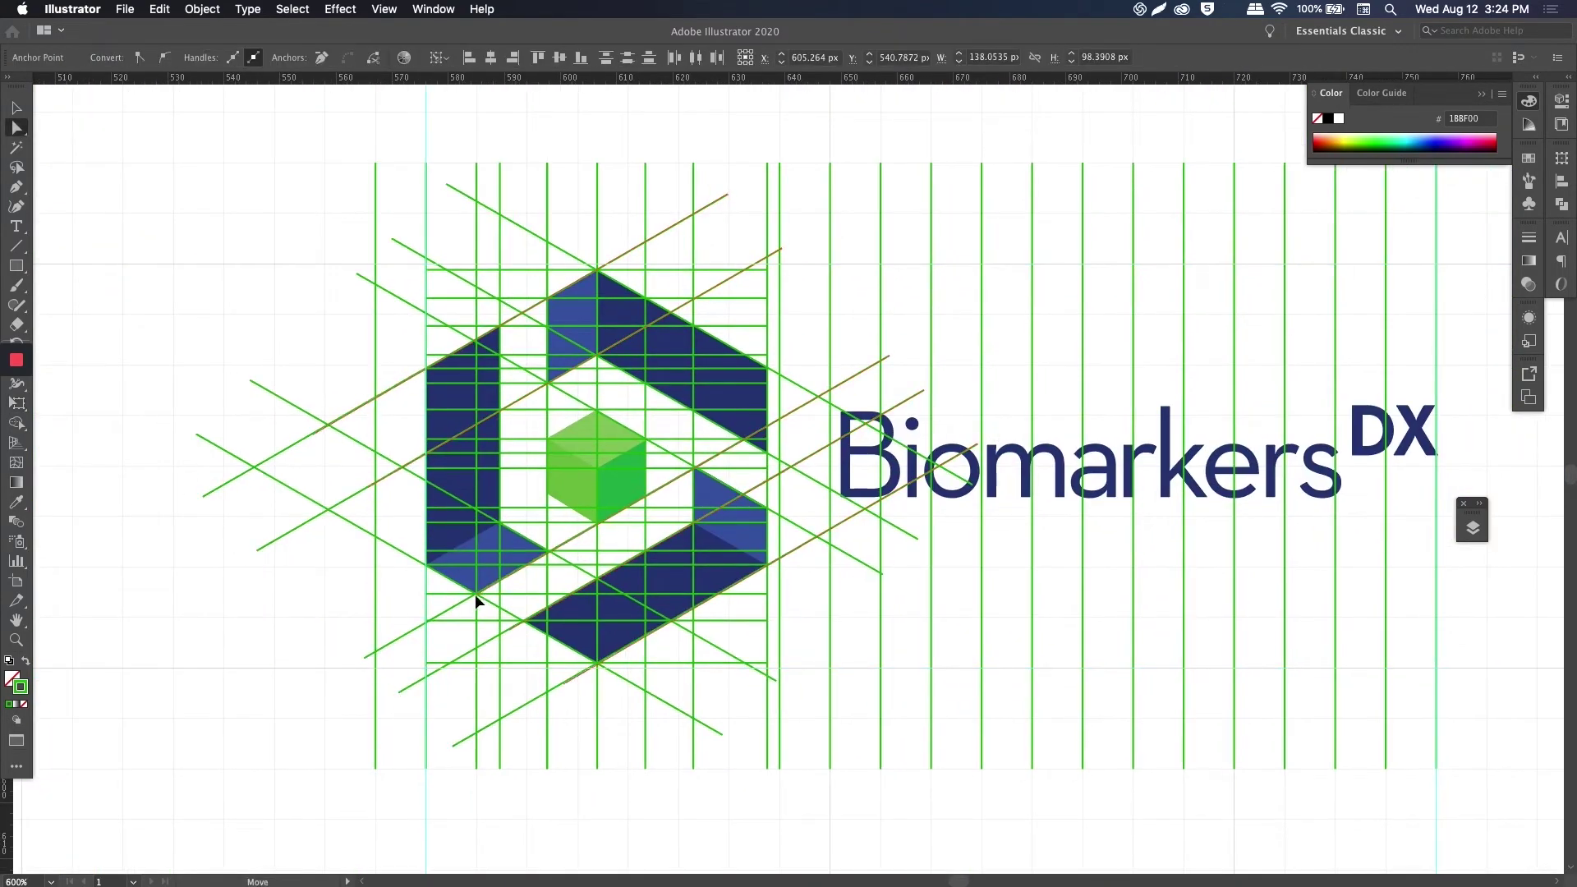
Step: Shorten the two upper rising diagonals by moving their anchor points with Direct Selection so they end within the symbol
key(super+equal)
scroll(296, 493, up, 2)
click(452, 356)
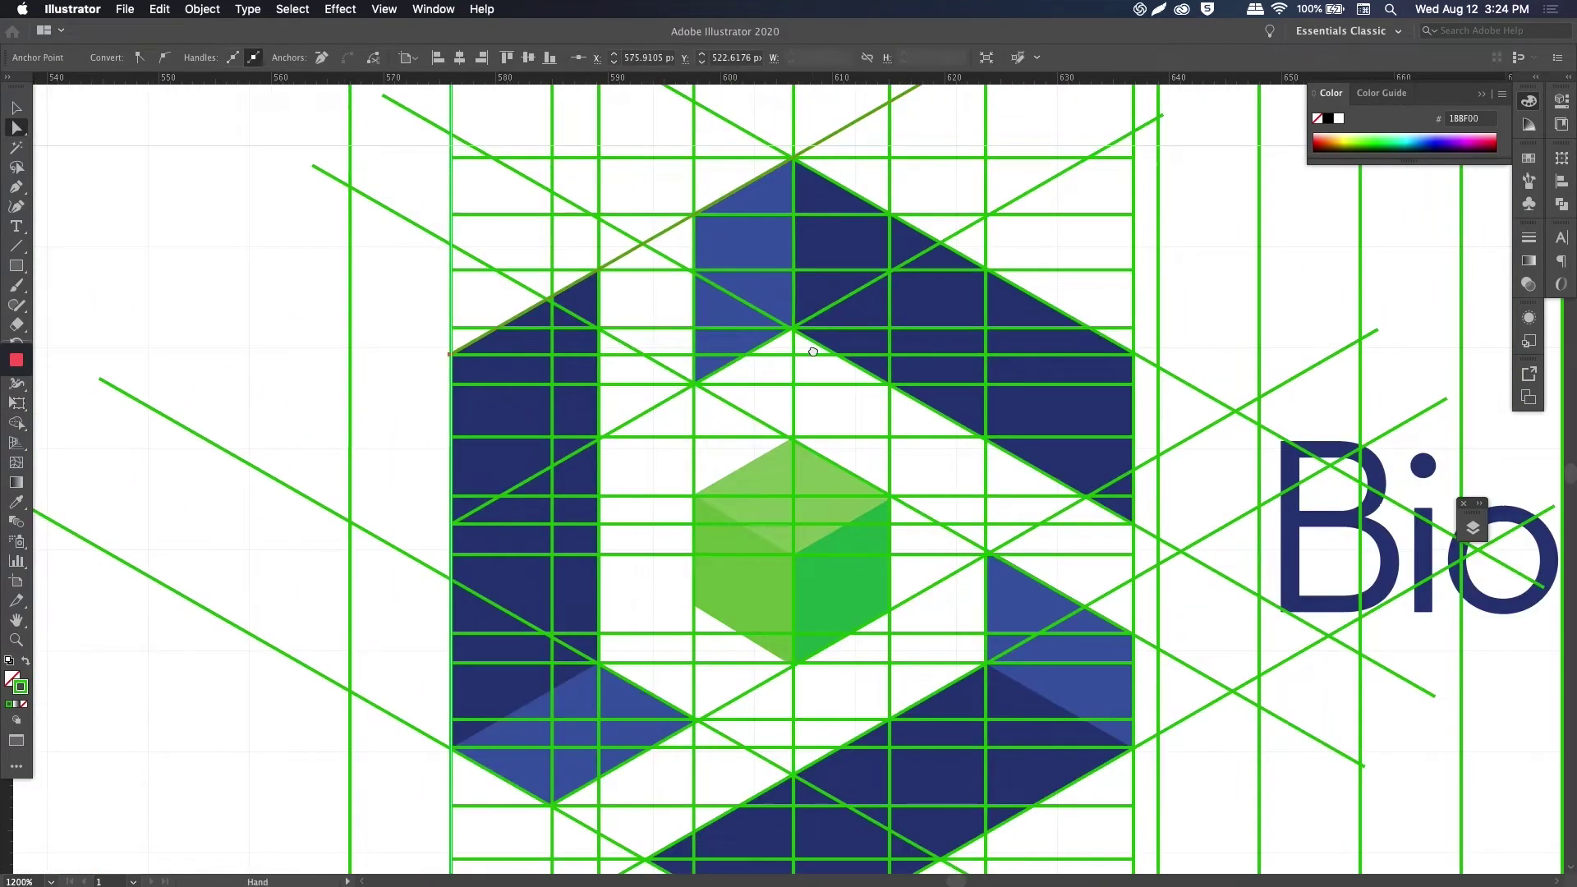
scroll(452, 359, right, 5)
scroll(451, 359, up, 2)
click(383, 9)
click(876, 246)
click(655, 369)
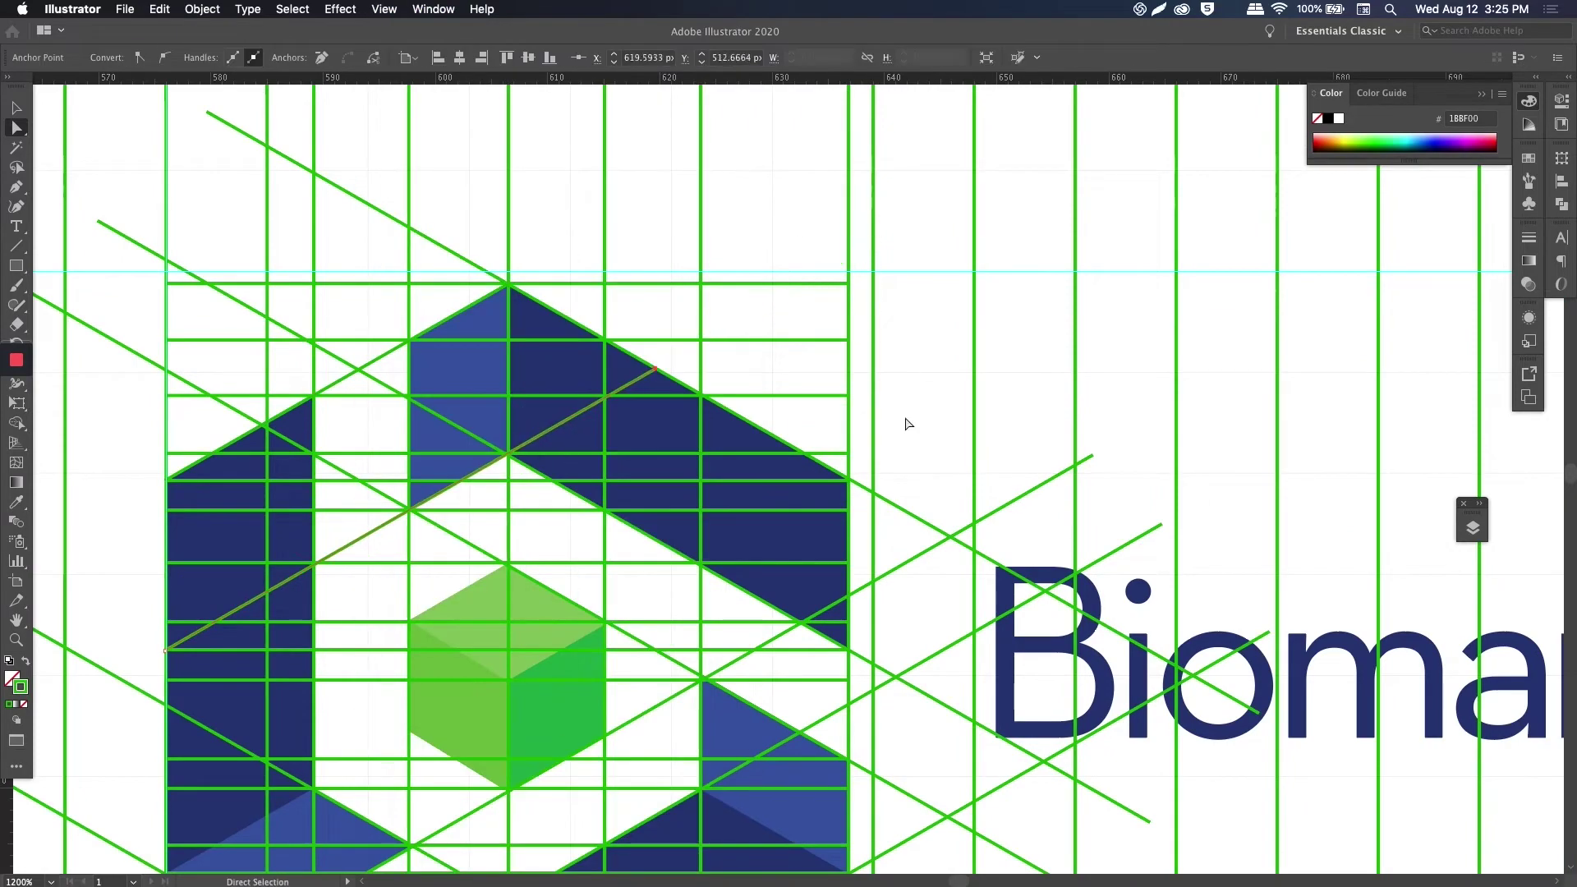
Step: Shorten the remaining rising diagonals across the symbol's middle and lower blocks so they end at its outline
key(super+shift+a)
scroll(656, 375, down, 10)
key(super+equal)
key(super+equal)
drag(630, 613, 683, 583)
drag(846, 827, 976, 750)
key(super+minus)
key(super+minus)
key(super+minus)
key(super+equal)
key(super+minus)
key(super+shift+a)
Step: Trim the falling diagonals with Direct Selection so they no longer extend beyond the symbol's outline
key(super+equal)
scroll(183, 319, left, 3)
scroll(182, 319, up, 2)
scroll(460, 490, down, 4)
key(super+equal)
key(super+equal)
key(super+equal)
key(super+minus)
key(super+minus)
key(super+minus)
click(1442, 600)
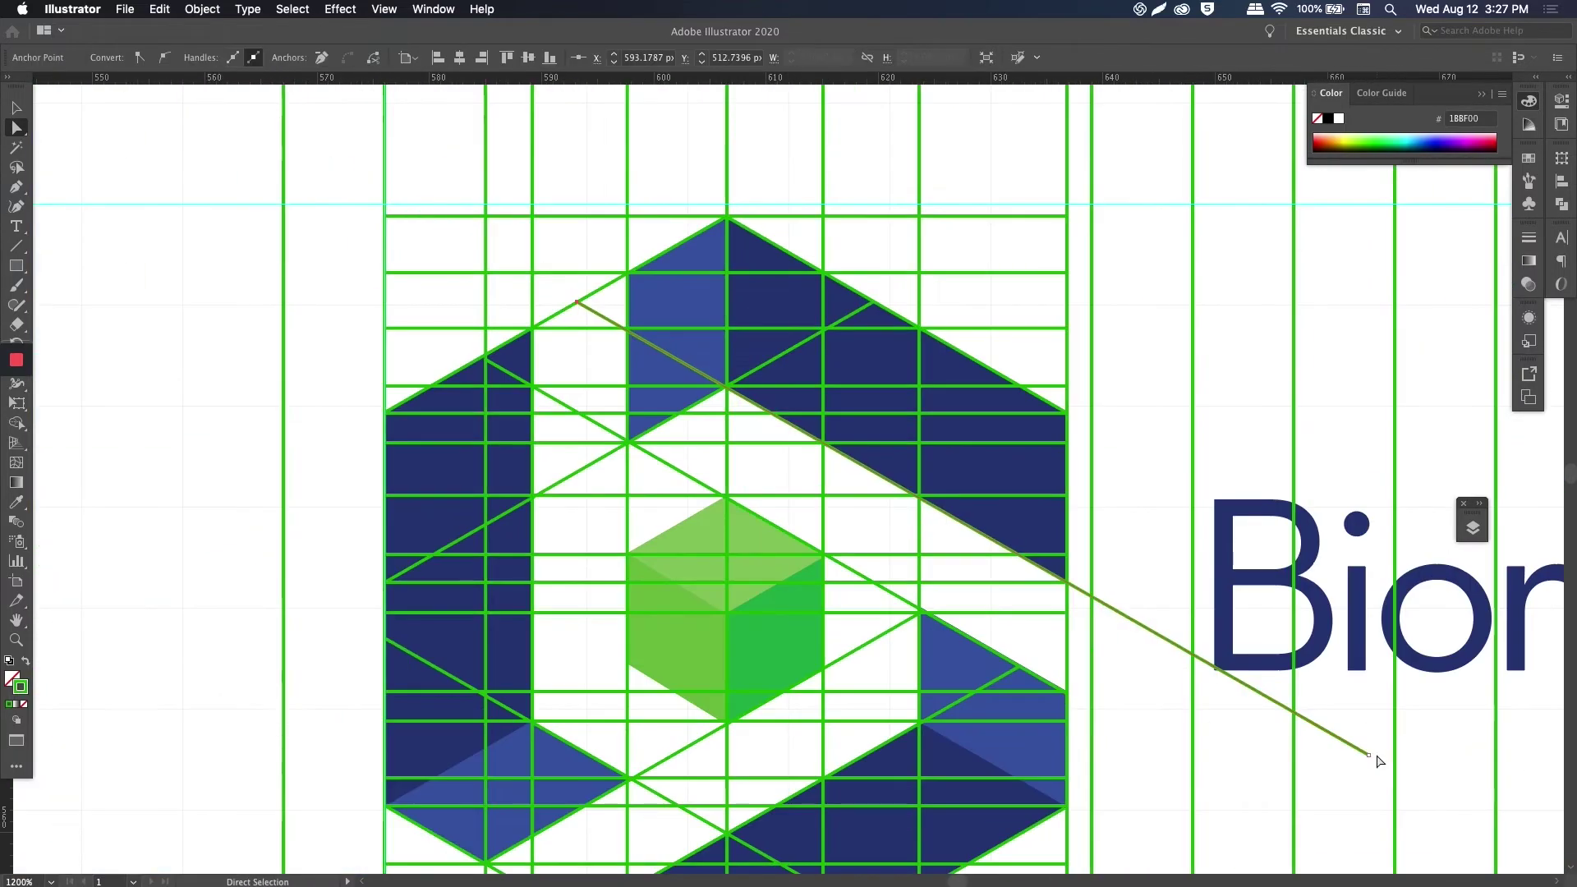
key(super+shift+a)
key(super+minus)
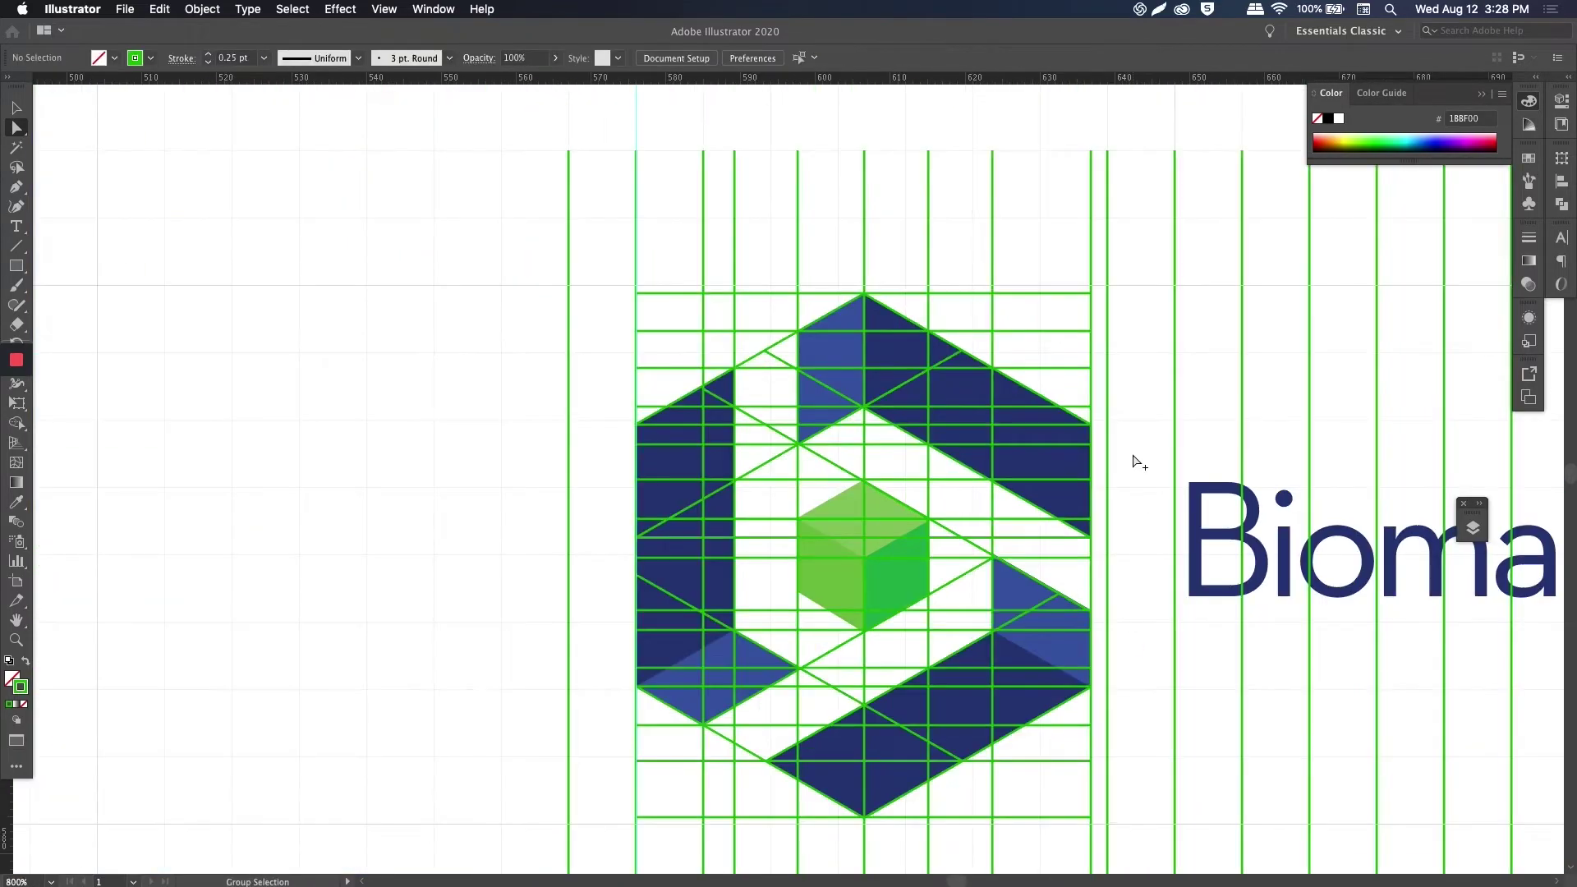
Step: Place a copy of a horizontal line above the Biomarkers wordmark and remove the extra vertical line beside the symbol's right edge
key(super+minus)
scroll(898, 438, right, 3)
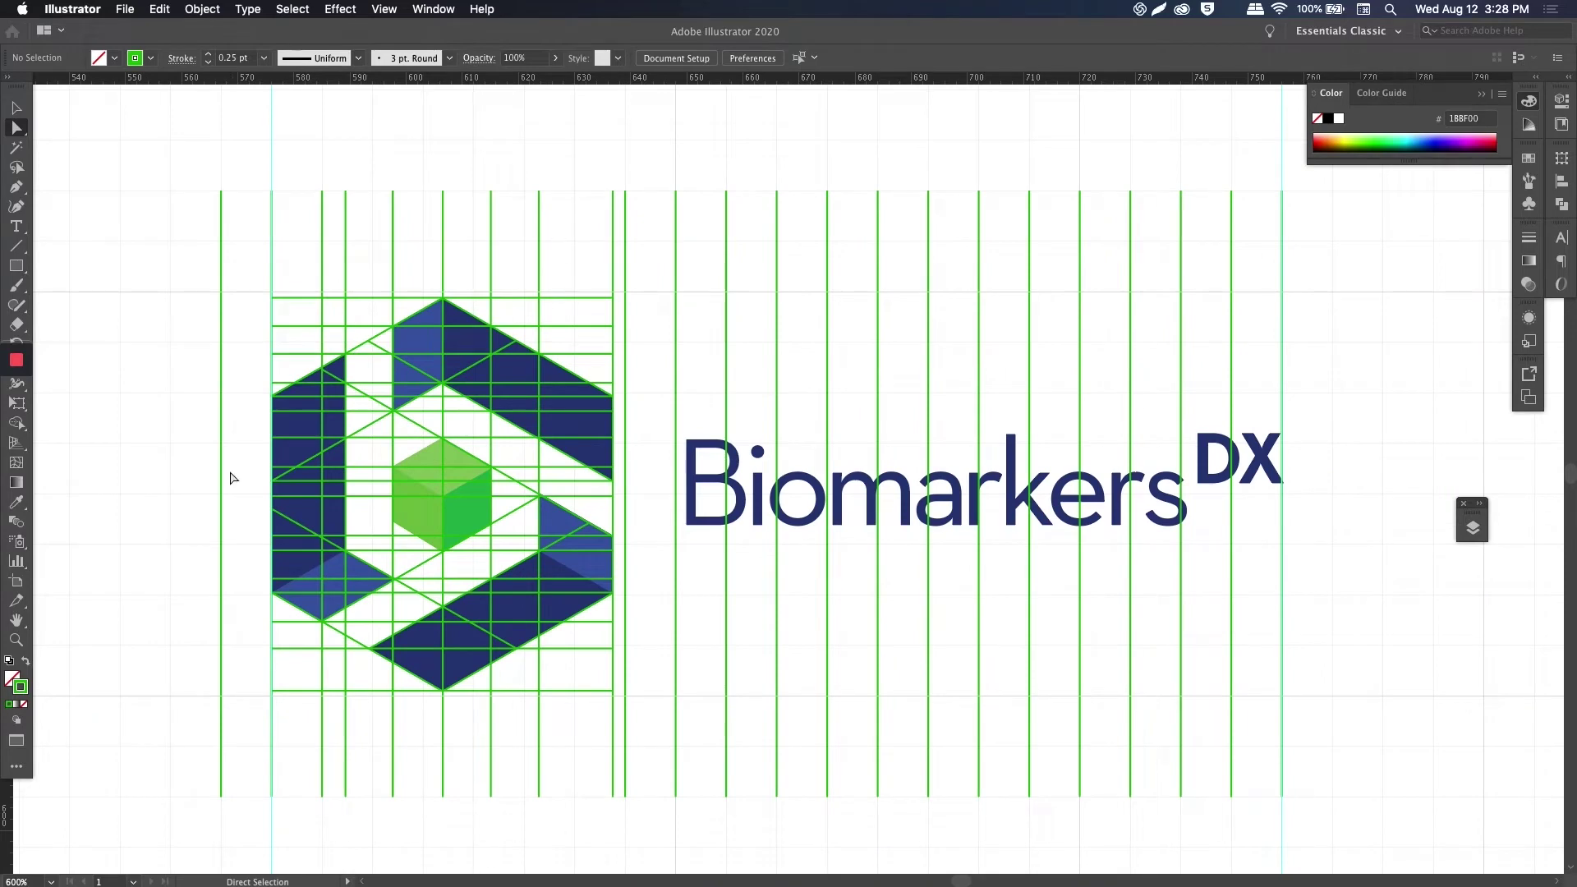
key(super+equal)
drag(1000, 438, 977, 424)
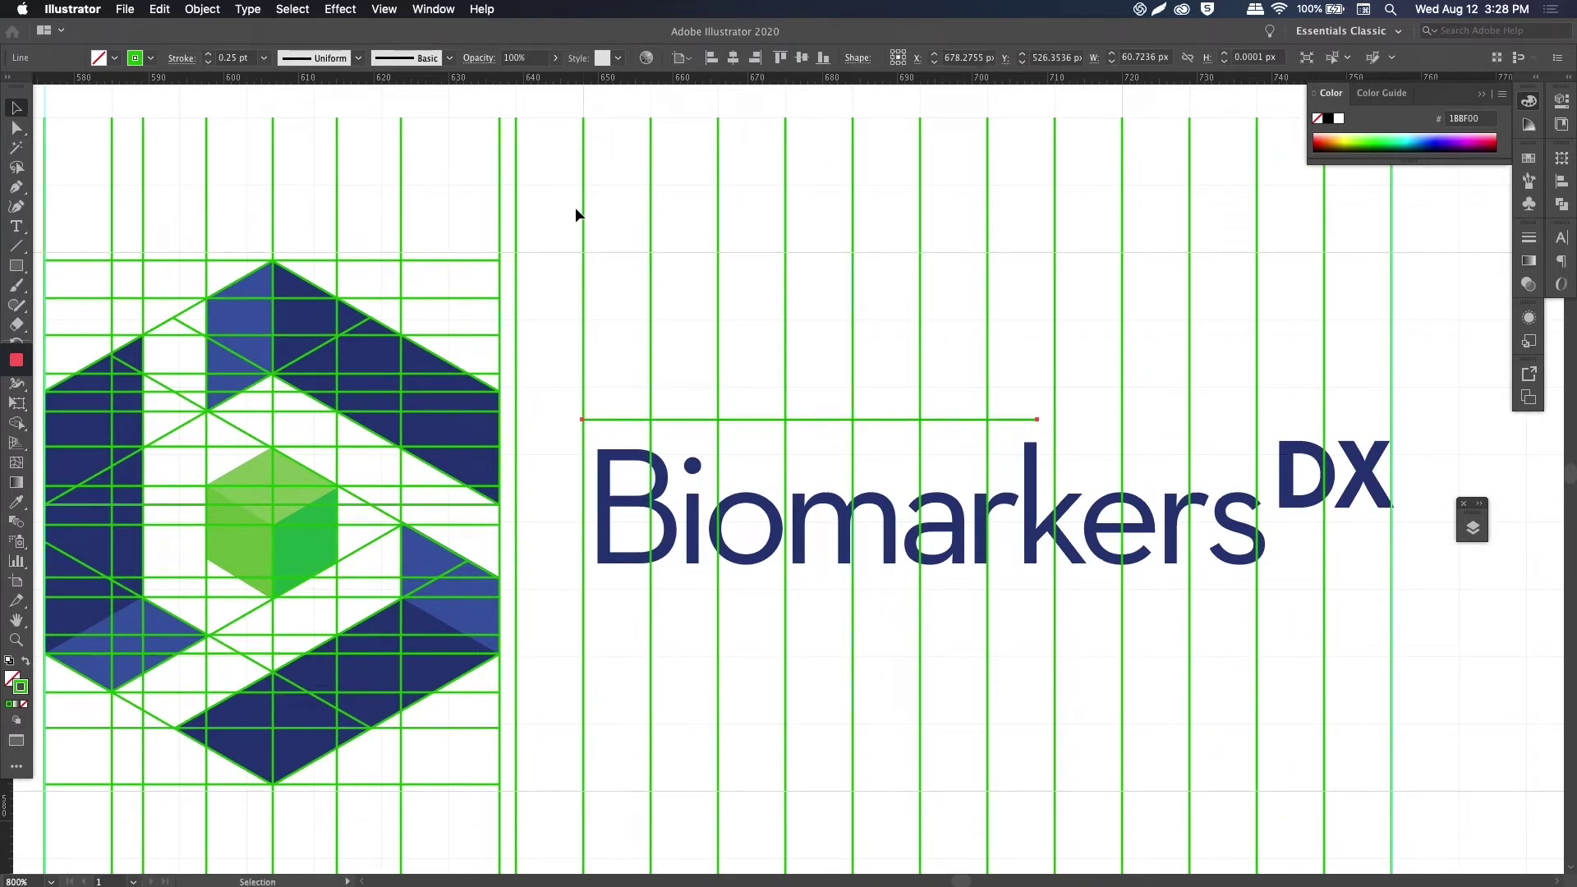
scroll(579, 201, left, 3)
click(613, 209)
Step: Try a copy of the green cube as a spacing gauge between the symbol and the wordmark, and undo it
scroll(640, 271, left, 3)
key(F7)
key(a)
click(424, 510)
drag(391, 479, 685, 479)
key(z)
alt+click(778, 365)
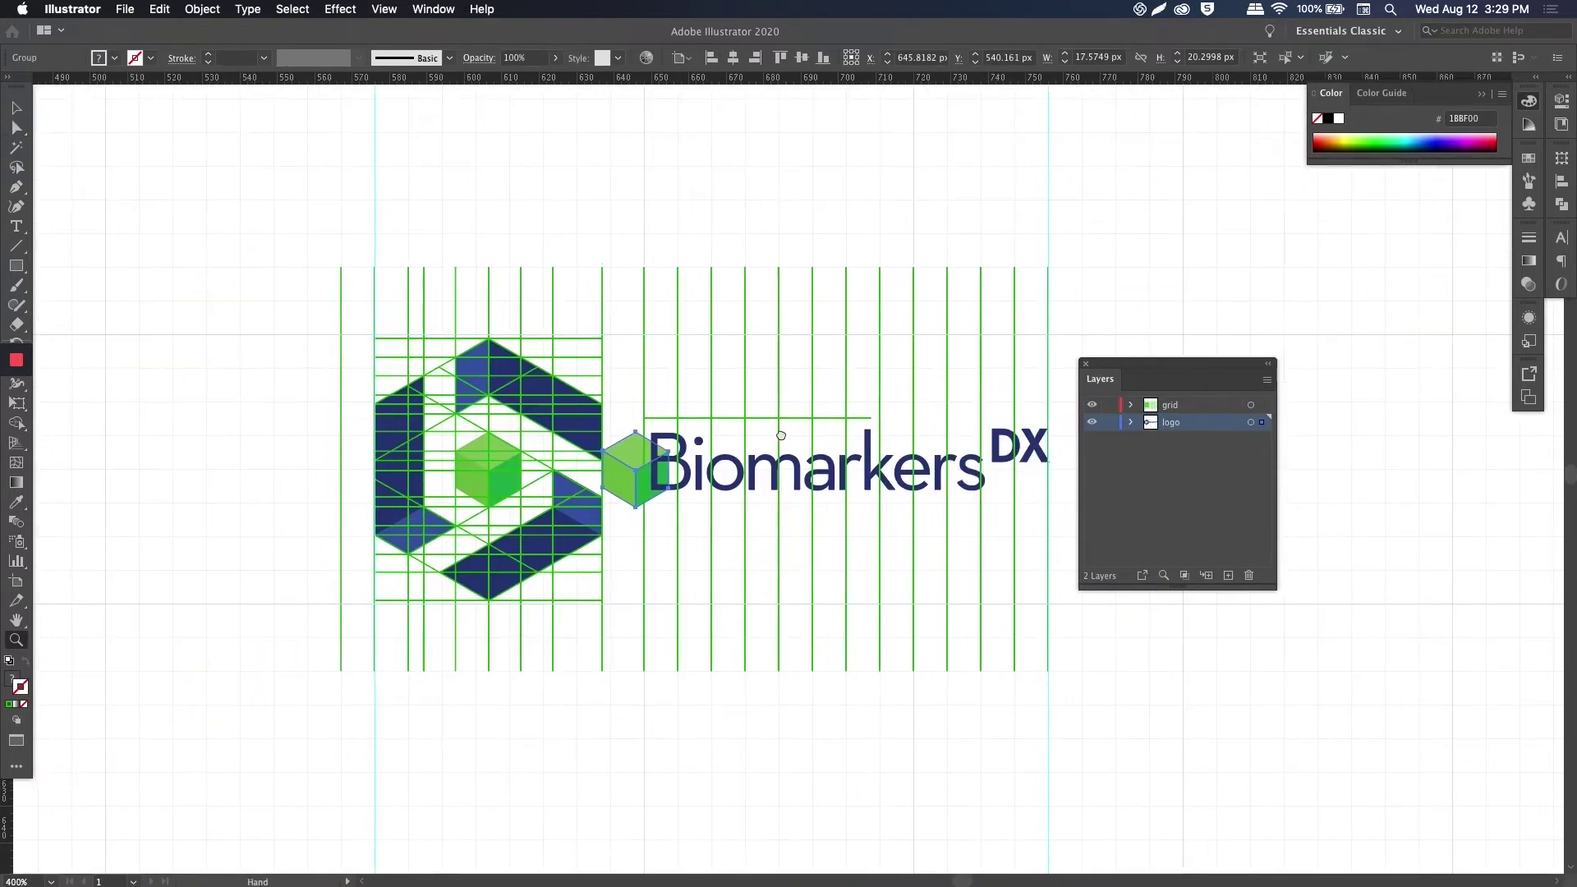
key(super+z)
key(super+equal)
key(super+equal)
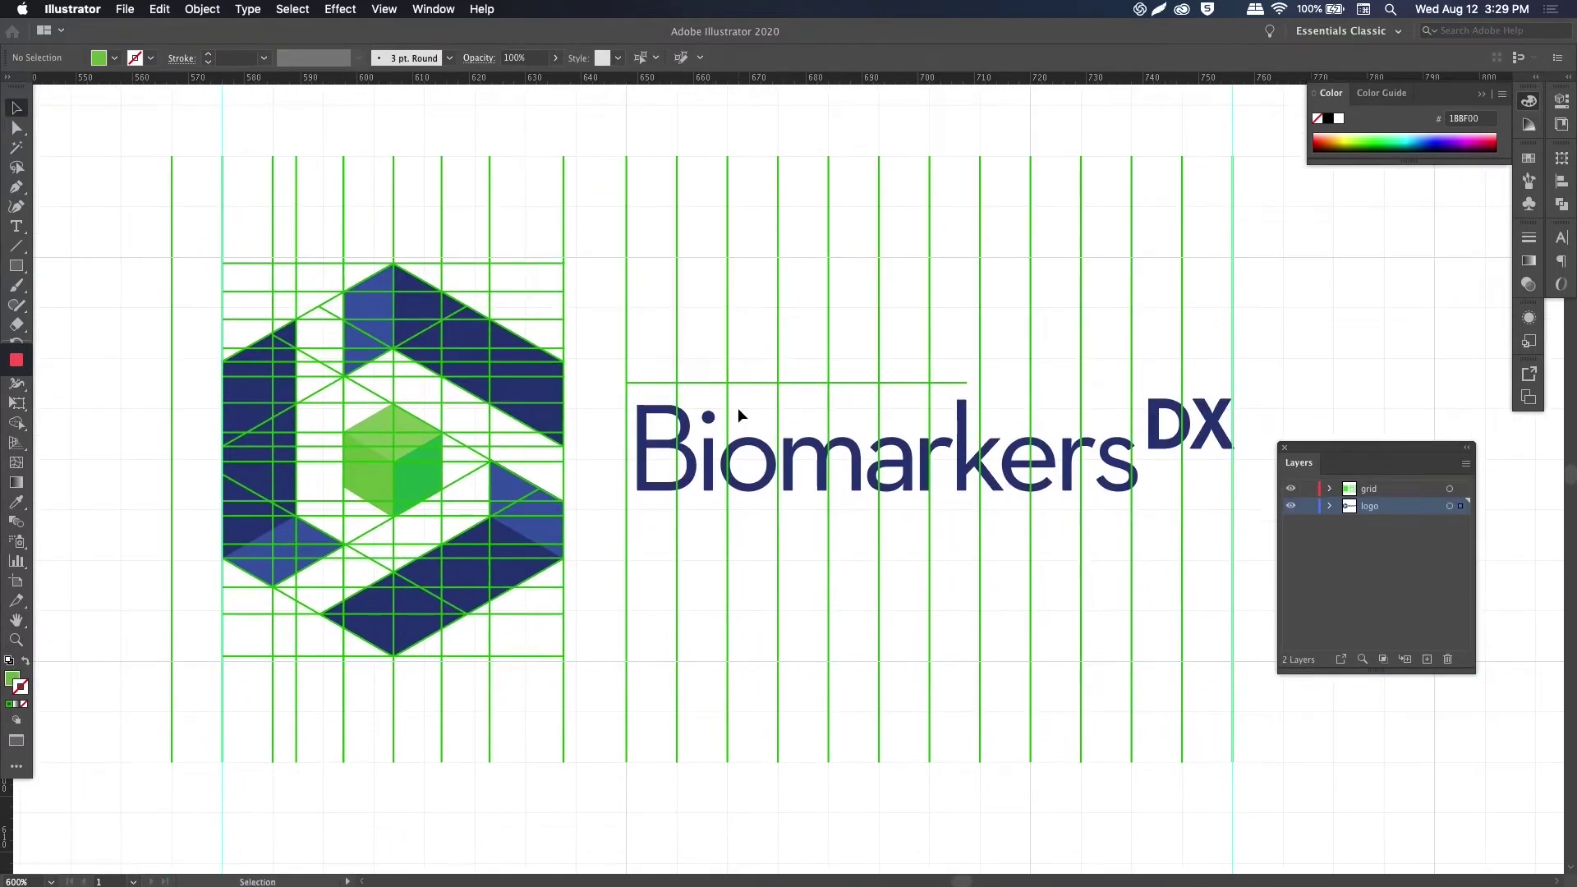
Step: Draw a green square about 8.96 px wide between two neighbouring vertical lines and fit it to their centres with Free Transform
key(m)
key(e)
drag(704, 275, 748, 271)
key(super+equal)
key(super+equal)
key(super+equal)
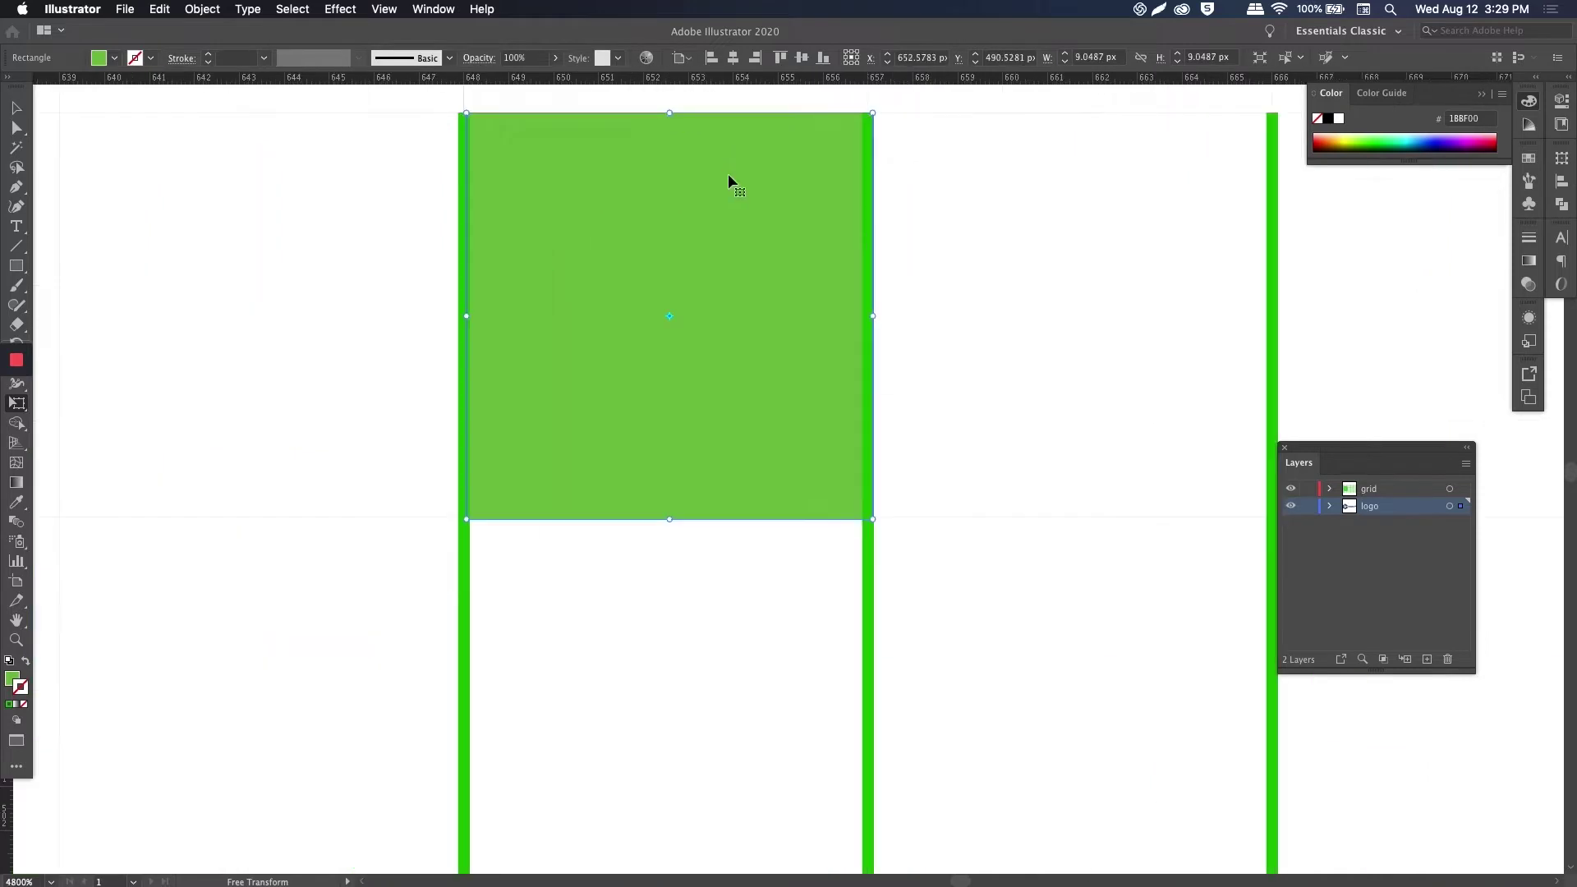
drag(874, 520, 871, 516)
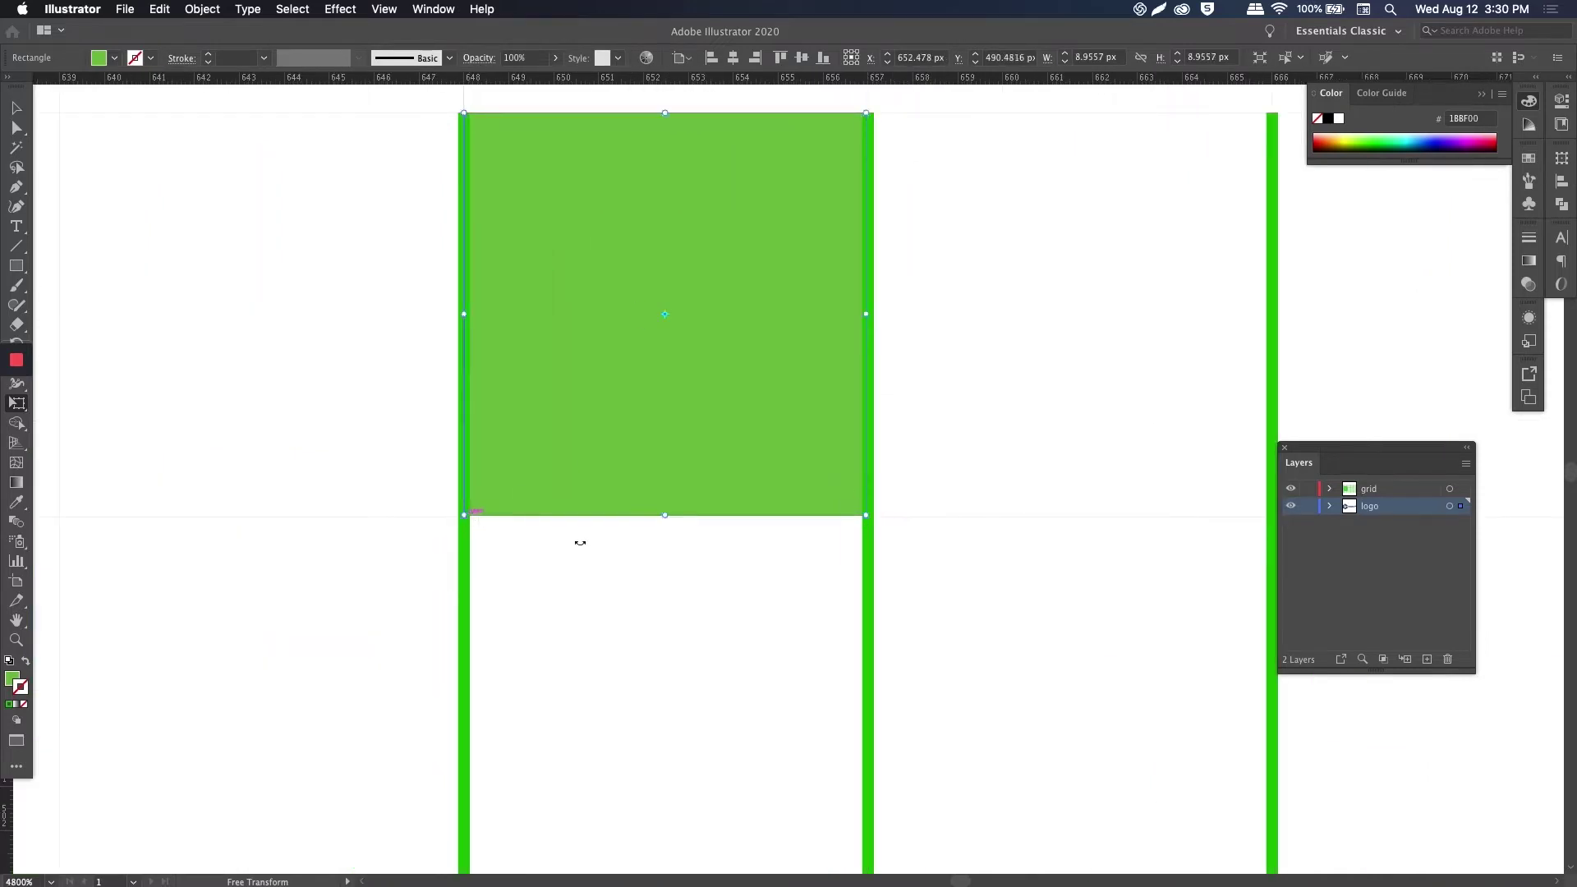
Step: Move the green square against the vertical line at the symbol's right edge as a spacing gauge
key(v)
key(super+minus)
key(super+minus)
key(super+minus)
key(super+minus)
key(super+minus)
Step: Shift the Biomarkers DX wordmark left so it starts at the square's right edge
double_click(774, 559)
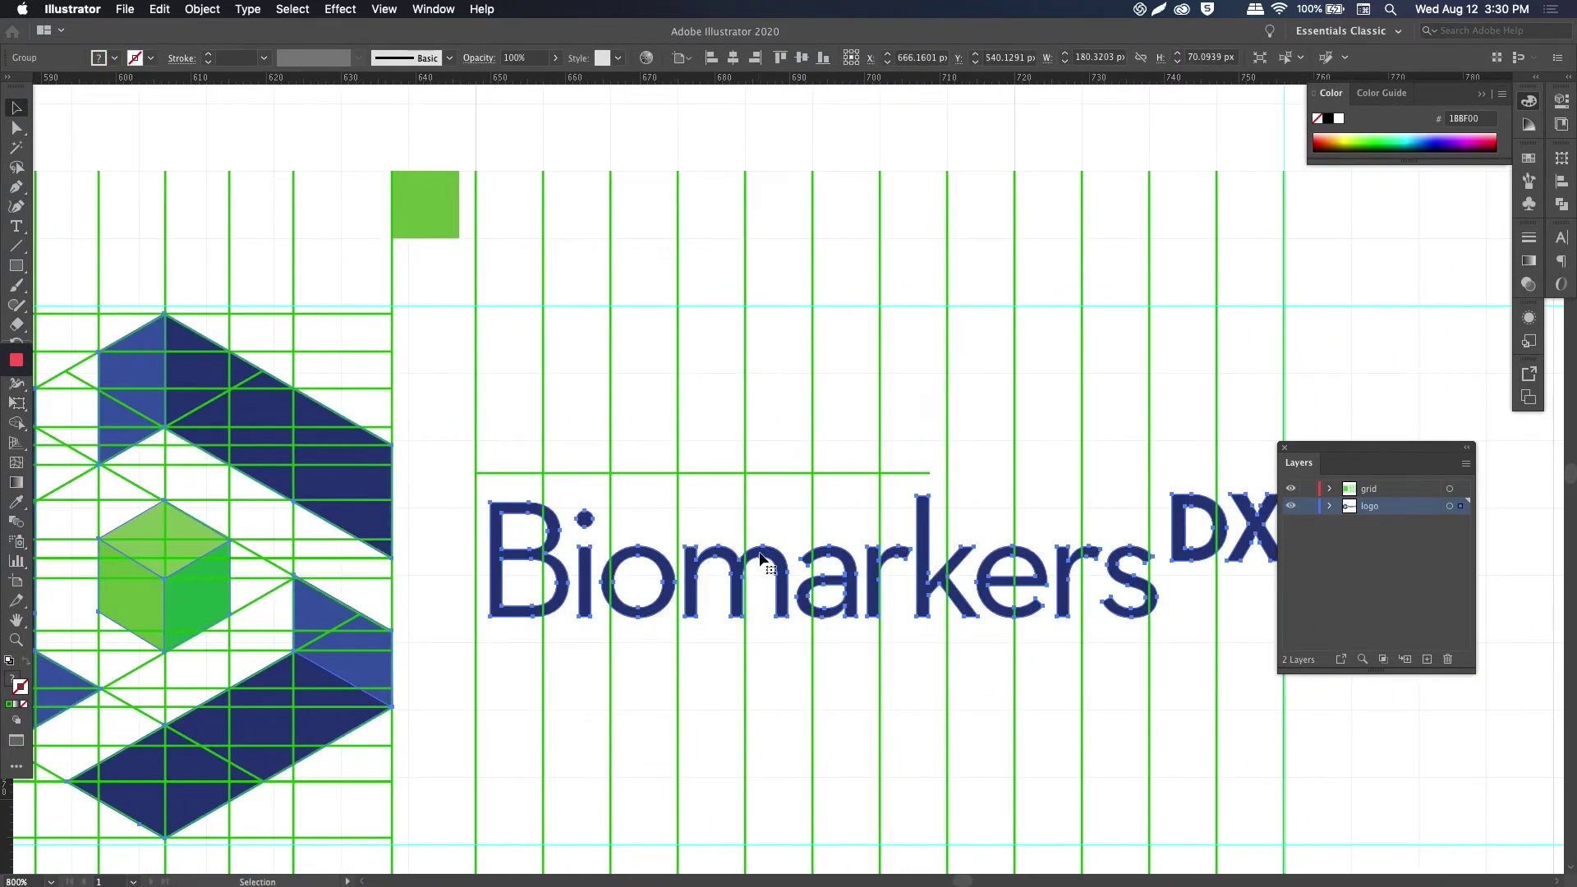
double_click(643, 345)
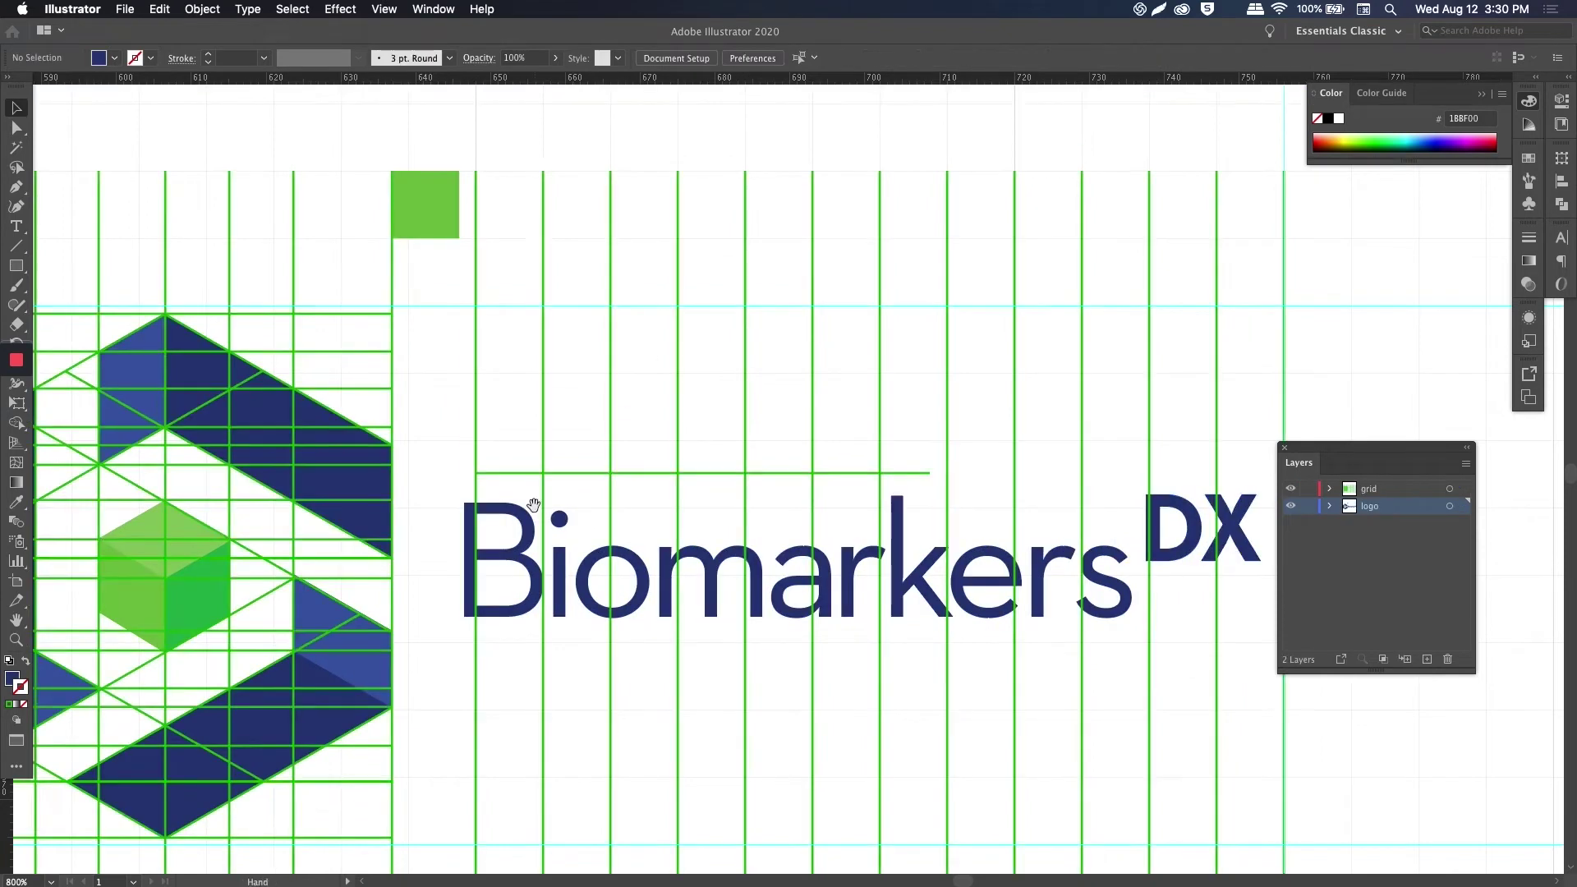
scroll(448, 672, left, 3)
key(super+plus)
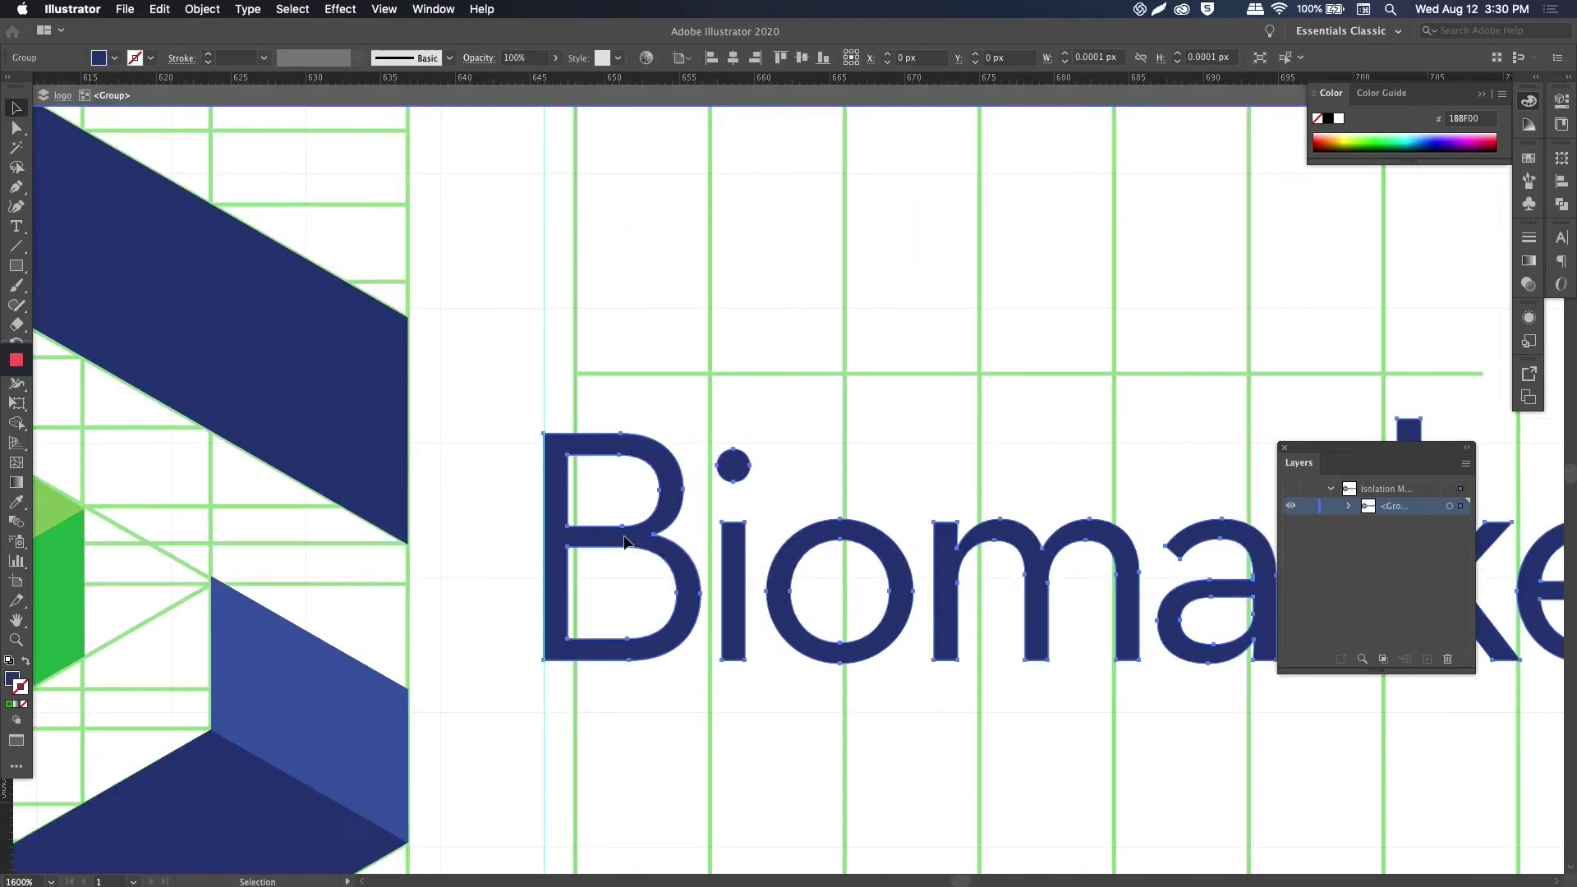
Step: Delete the green spacing square beside the symbol
key(super+minus)
key(super+minus)
drag(507, 256, 506, 256)
key(super+minus)
key(super+plus)
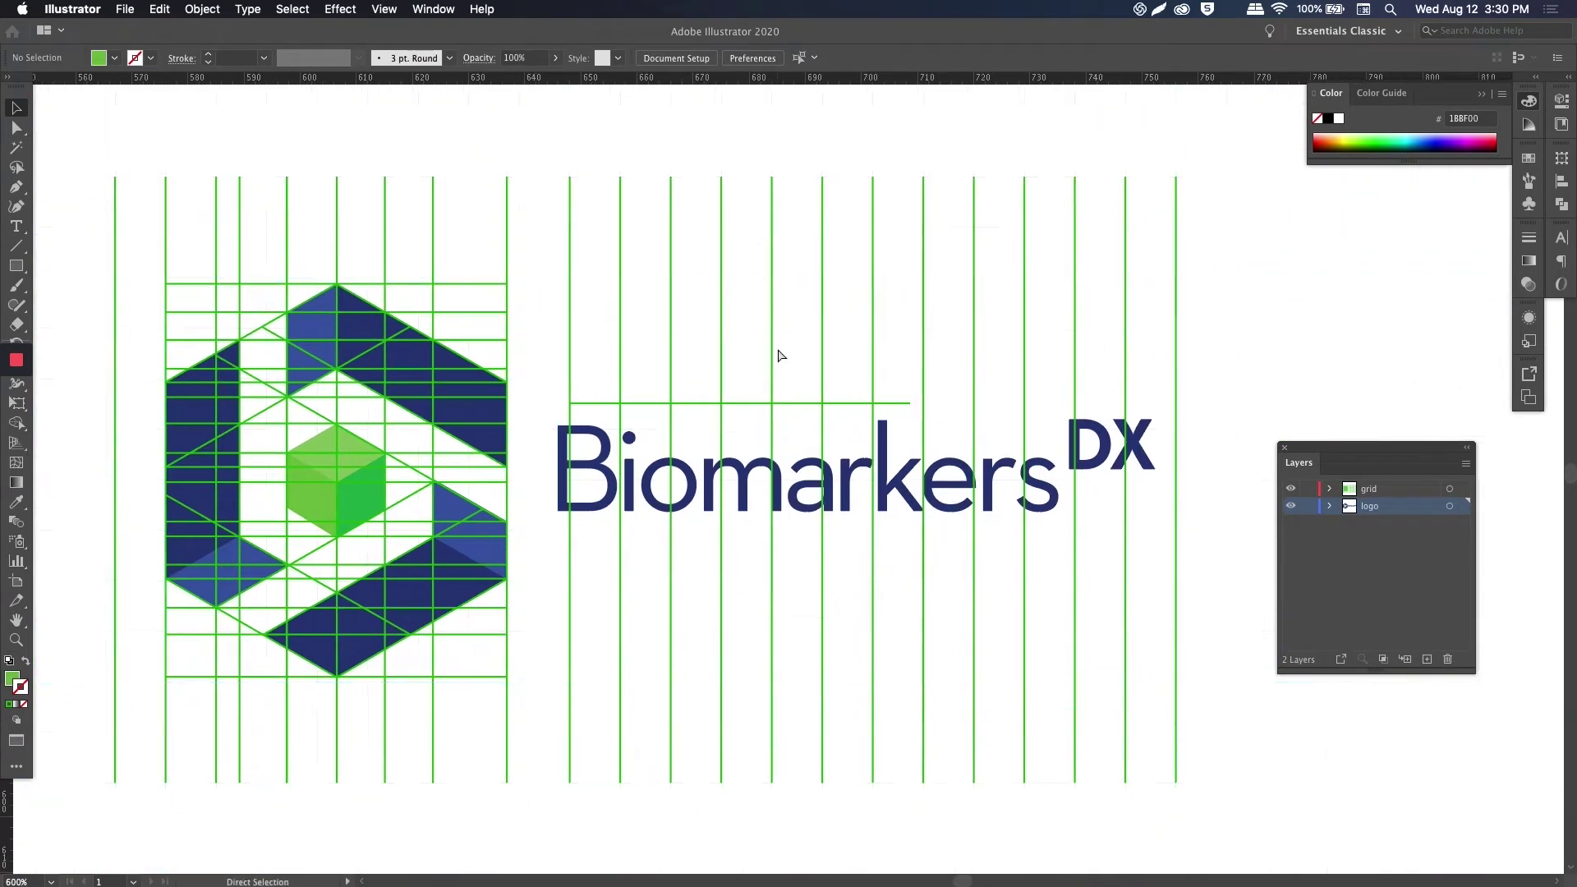
Step: Select the wordmark with the vertical and horizontal lines over it and nudge them closer to the symbol
key(super+a)
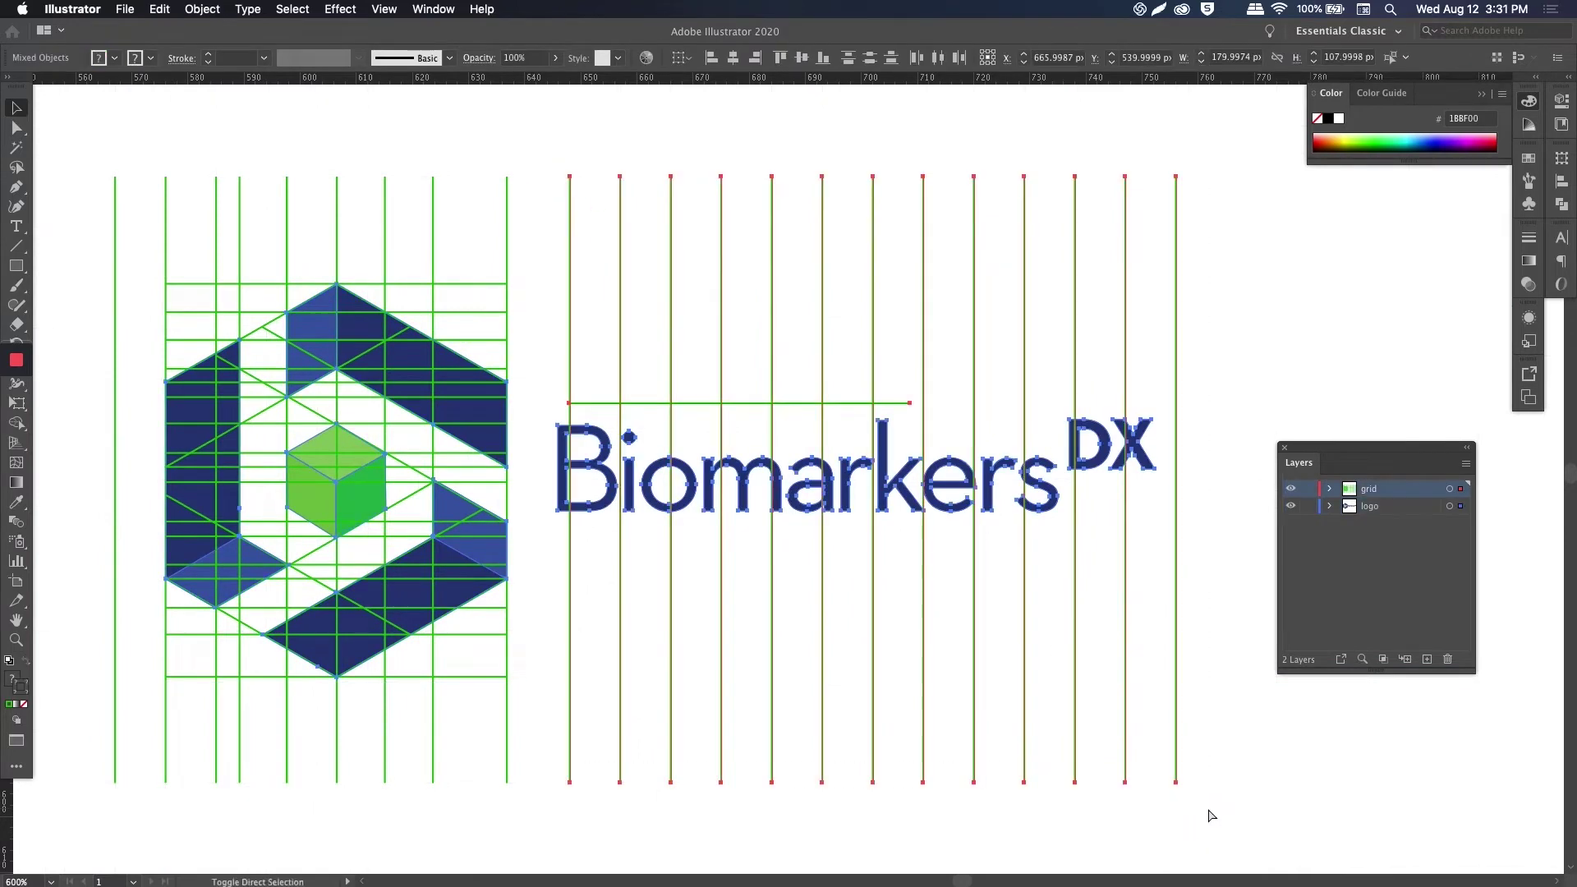
click(1216, 821)
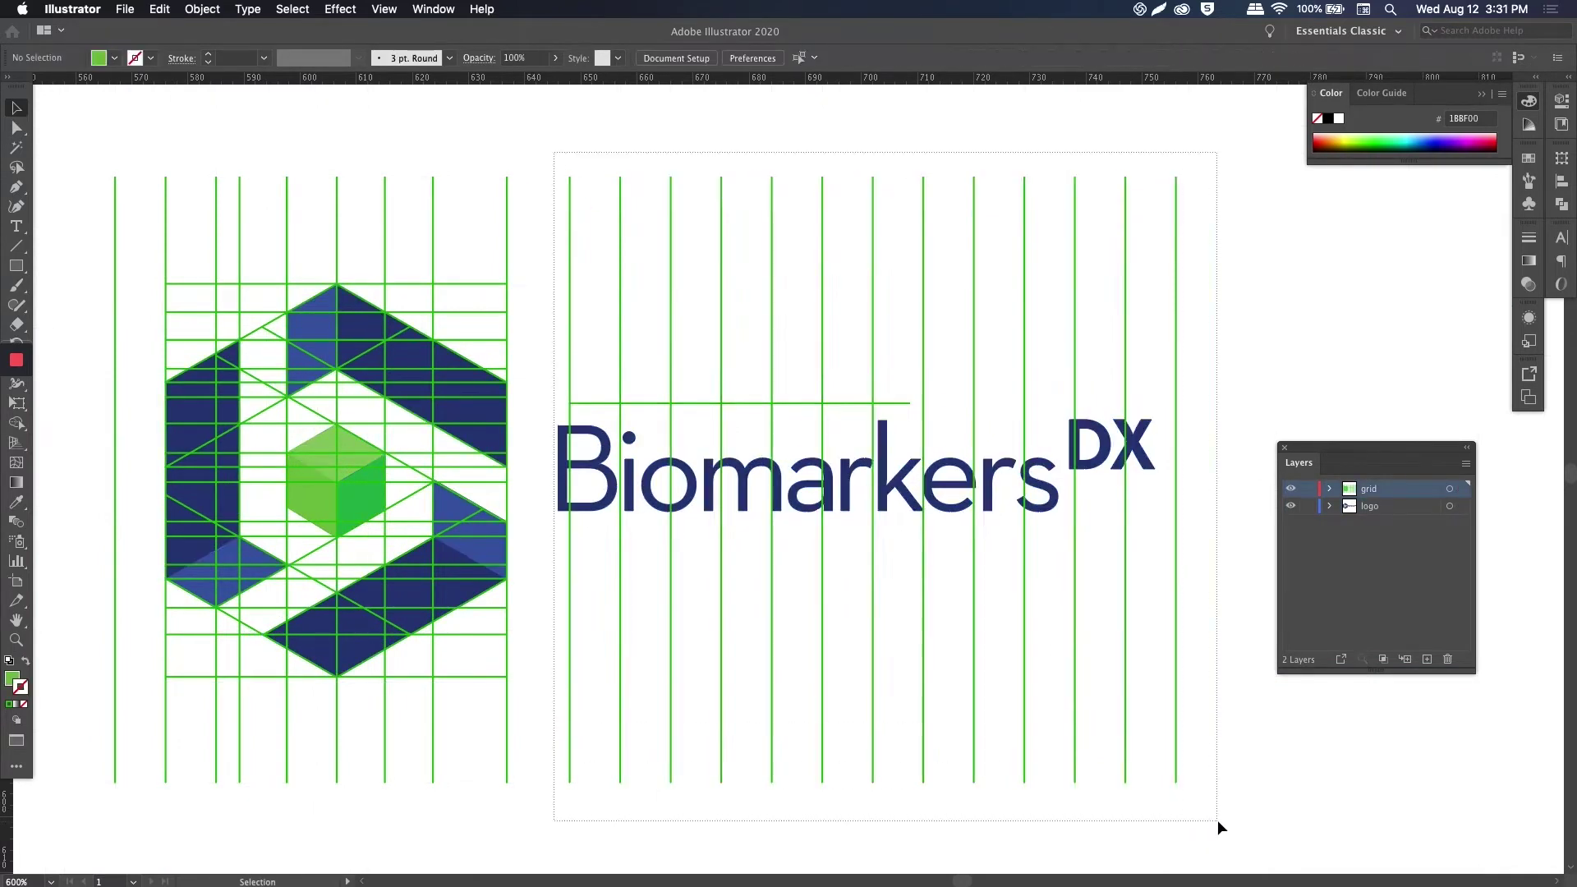
key(Left)
key(Left)
key(super+shift+a)
Step: Delete the vertical lines and the horizontal line over the wordmark, leaving only the symbol's grid
click(552, 508)
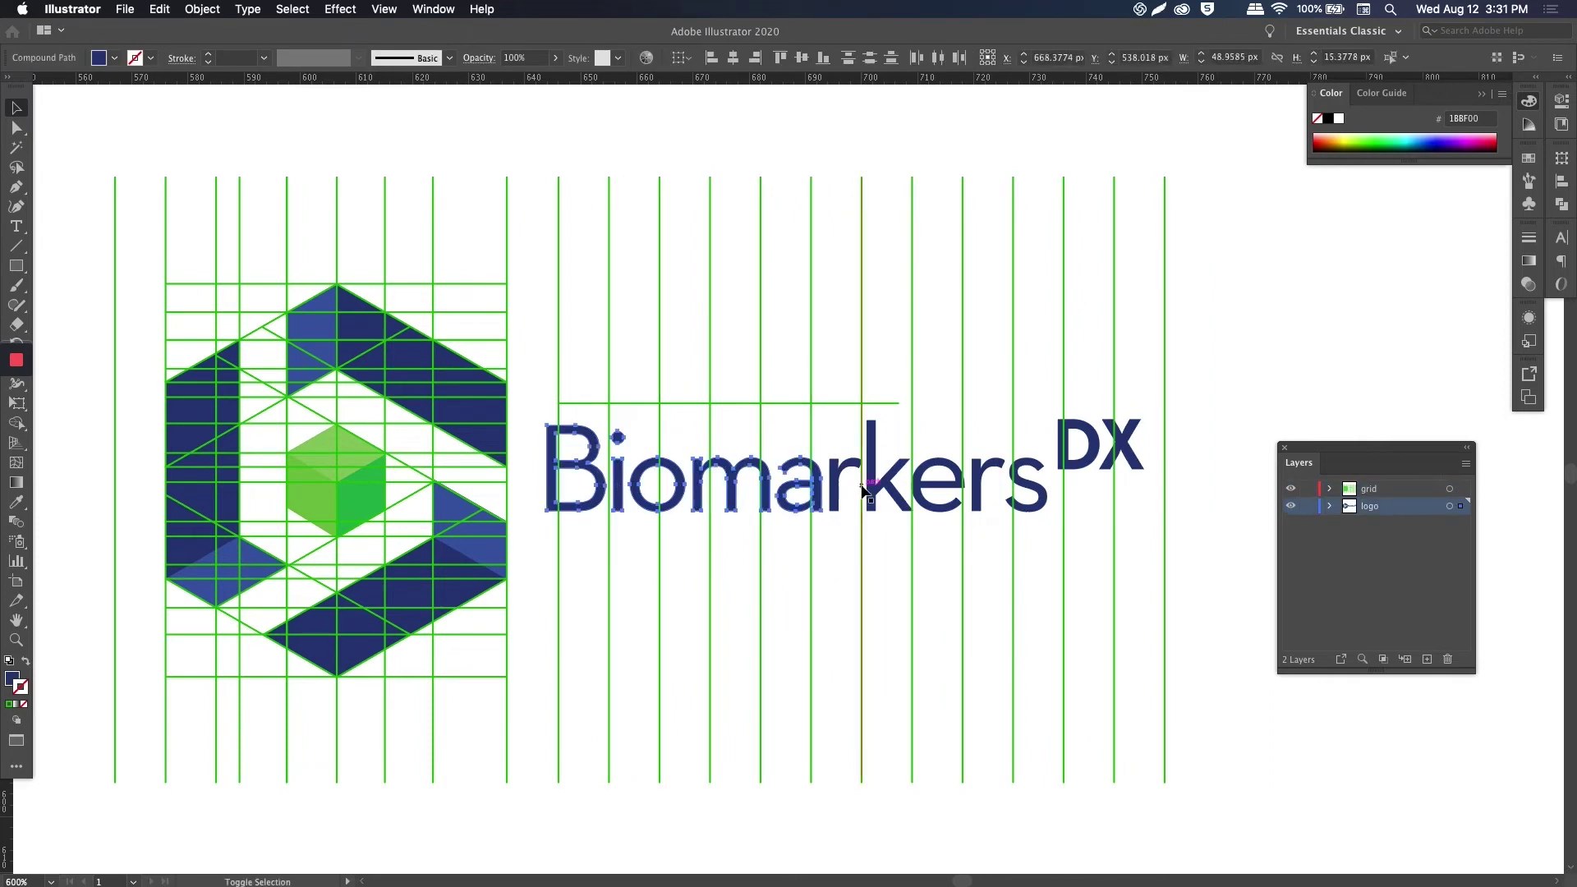
key(super+equal)
key(super+equal)
key(super+equal)
key(super+equal)
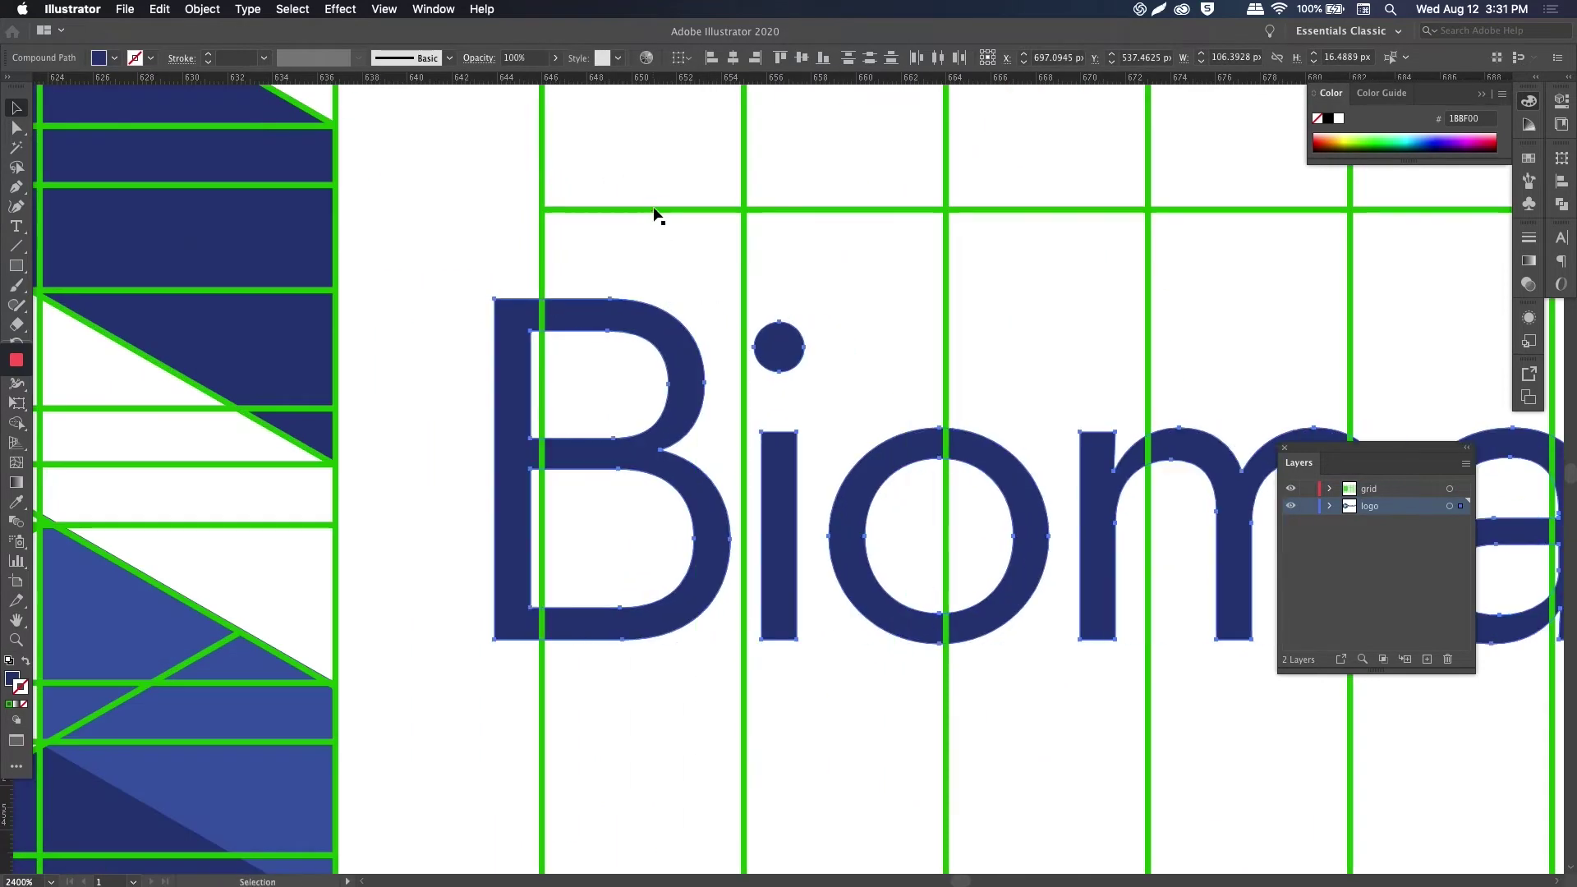
key(super+minus)
key(super+minus)
key(super+minus)
key(super+minus)
drag(898, 323, 855, 300)
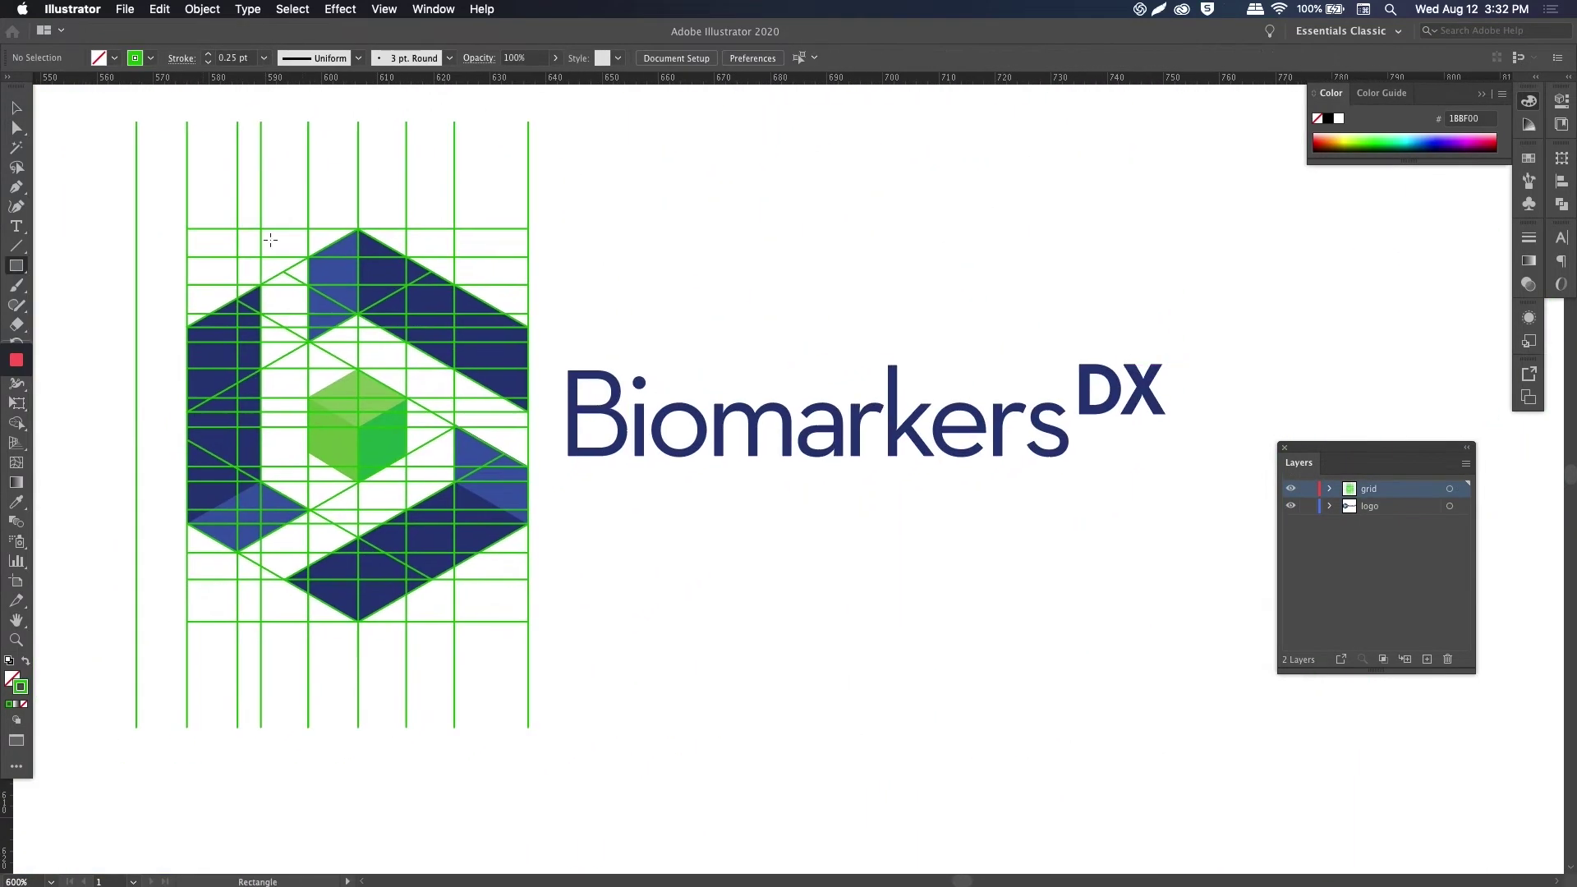
Step: Draw a rectangle around the whole logo and a larger one outside it, and stretch their heights to about 71.9 px and 90.4 px
drag(187, 228, 1165, 621)
mouse_move(1180, 246)
mouse_down()
mouse_move(1205, 205)
mouse_move(1211, 239)
mouse_up()
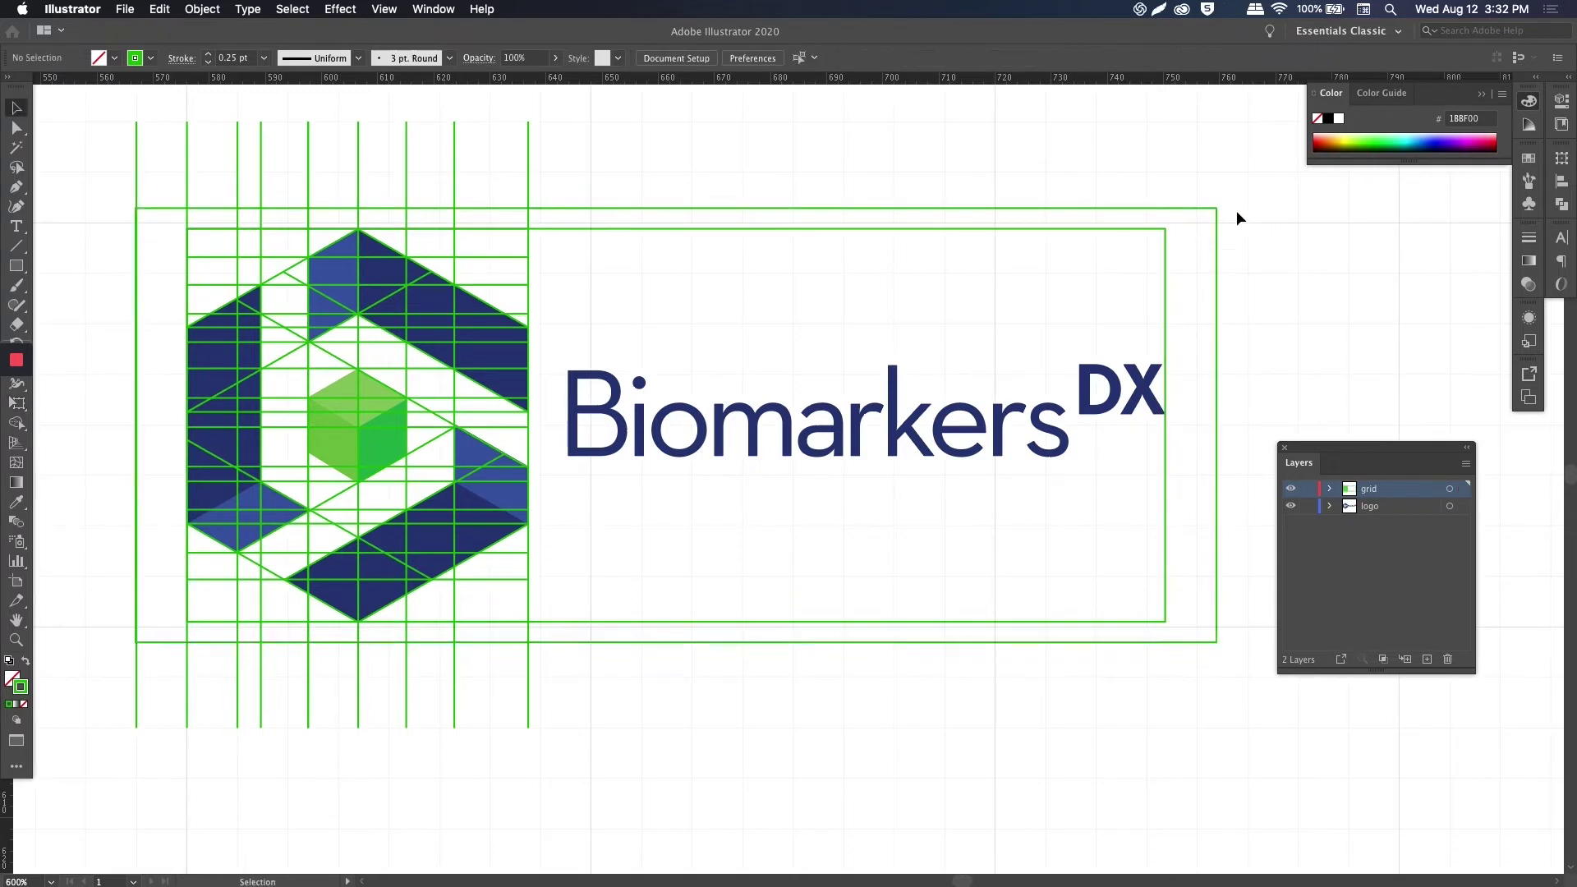
key(e)
drag(676, 207, 676, 171)
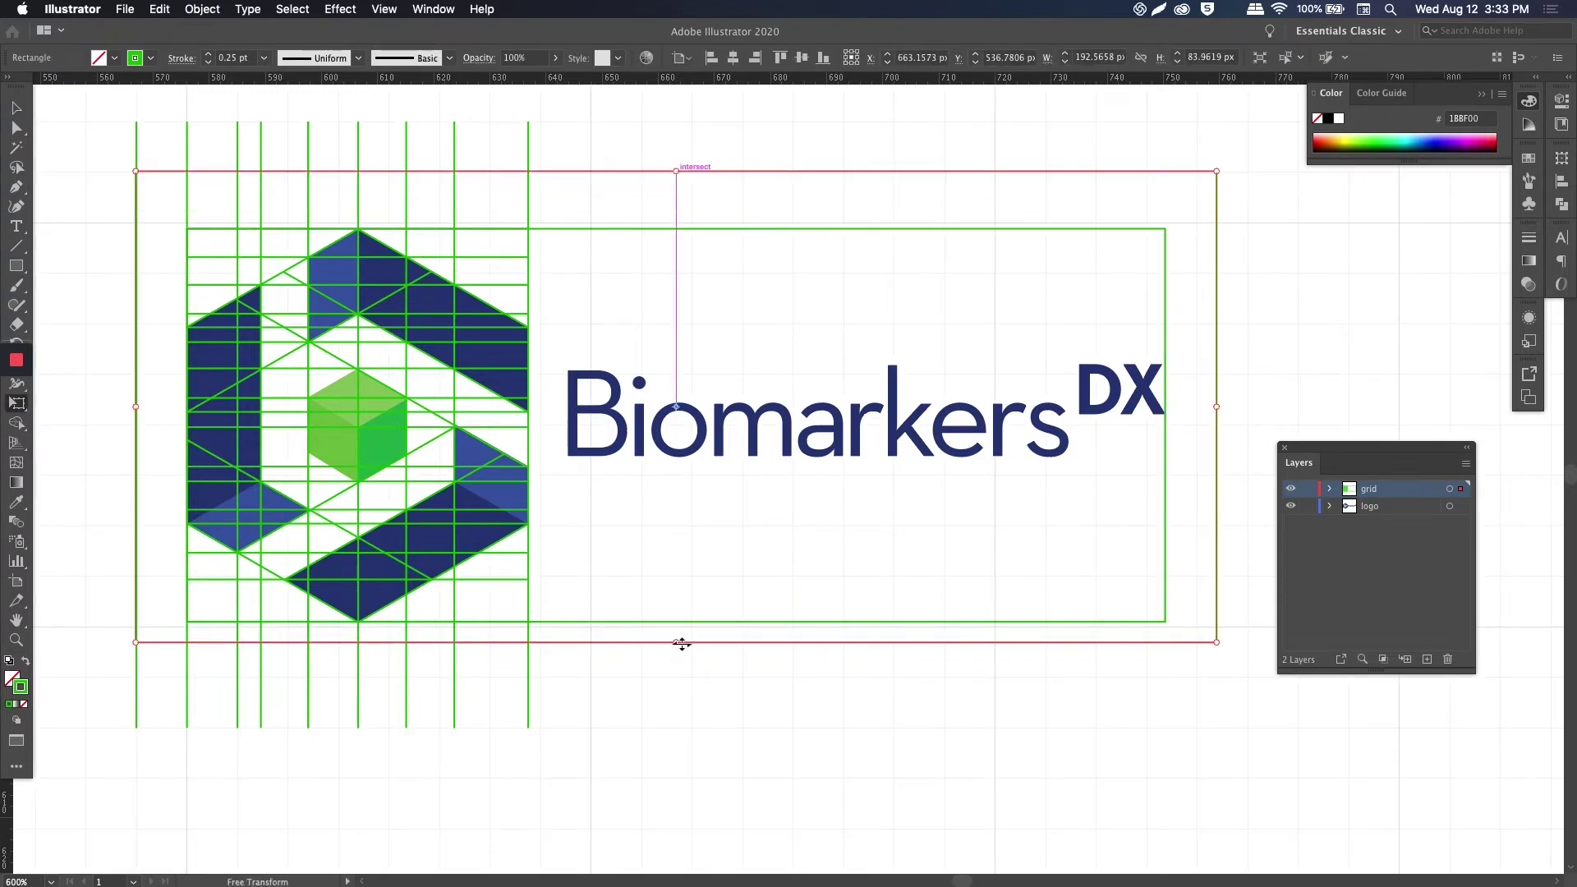
click(690, 623)
drag(680, 228, 680, 222)
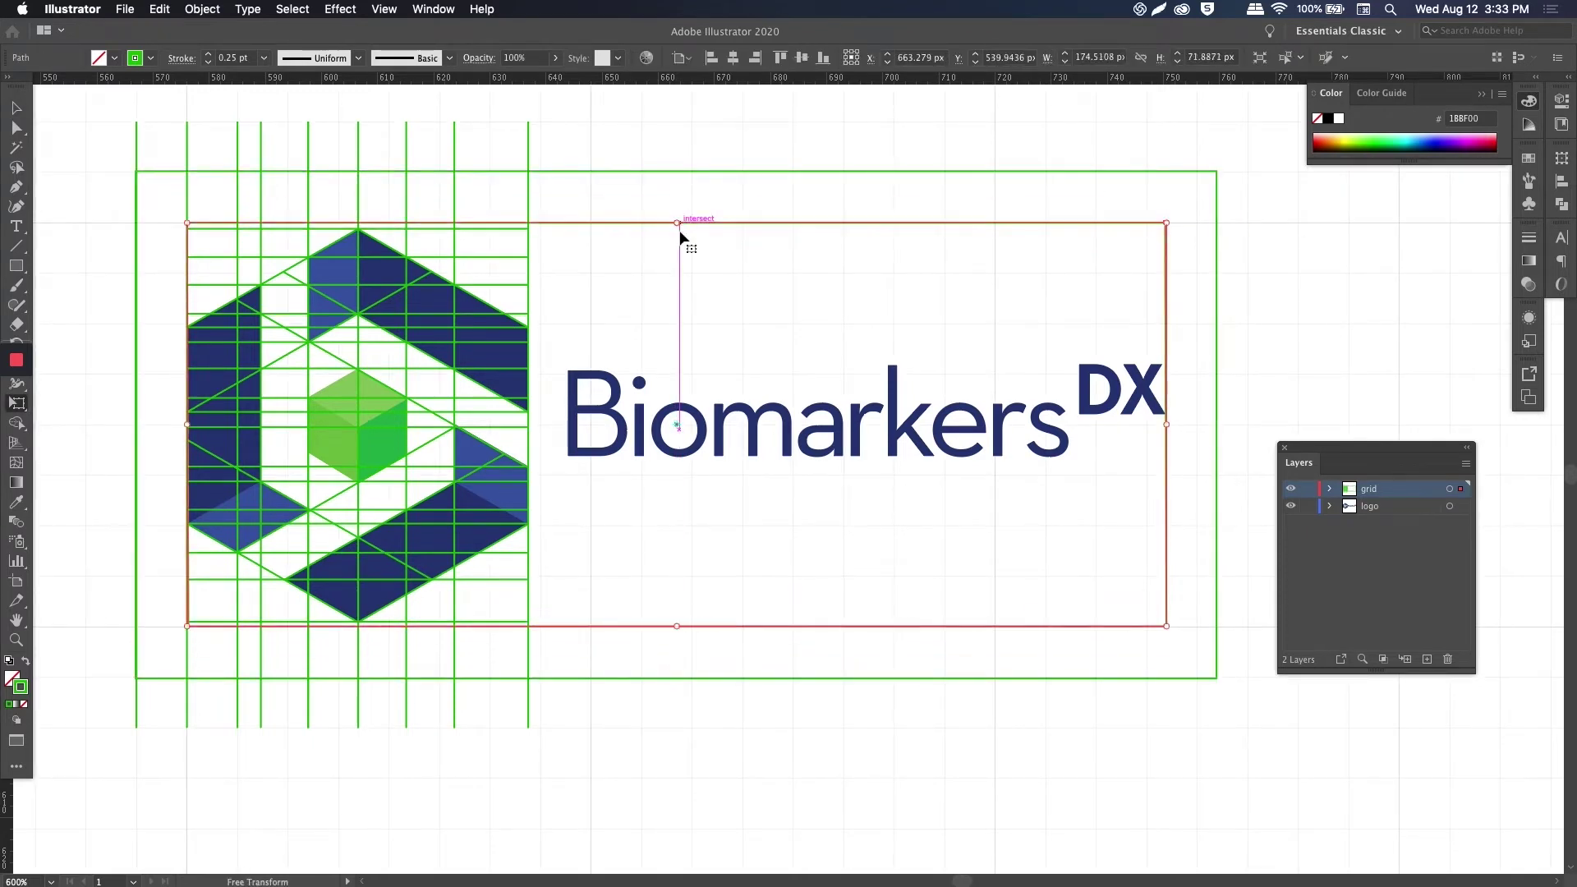
click(834, 305)
scroll(338, 607, up, 5)
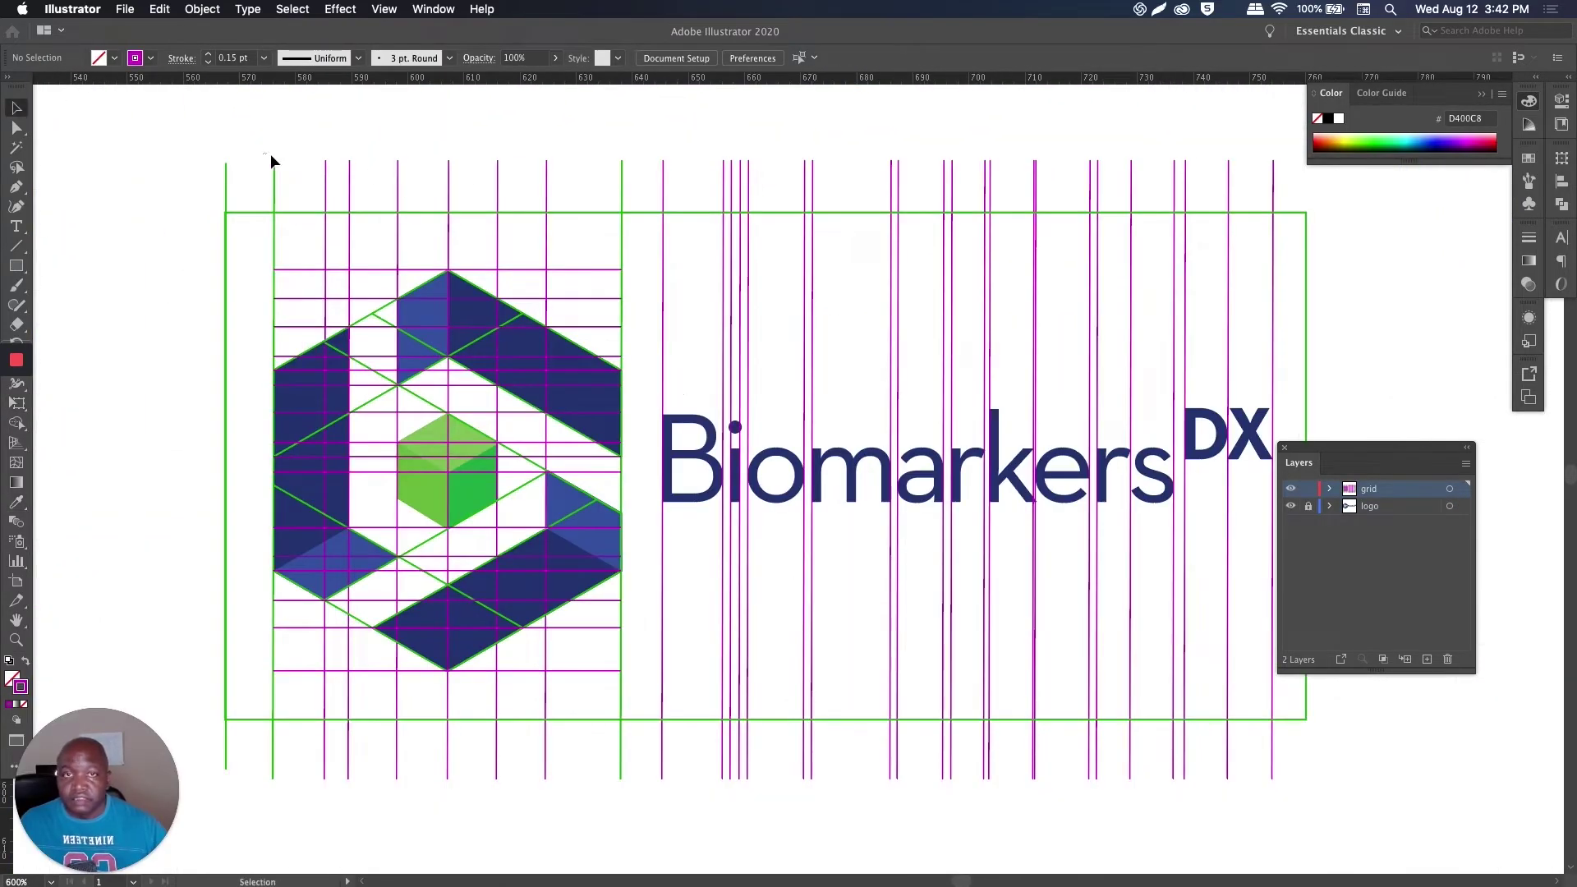
Step: Select the tall vertical lines across the logo and shorten them with Free Transform to the symbol's height, about 71.5 px
drag(264, 153, 1294, 167)
key(e)
key(v)
click(669, 239)
drag(854, 271, 1285, 239)
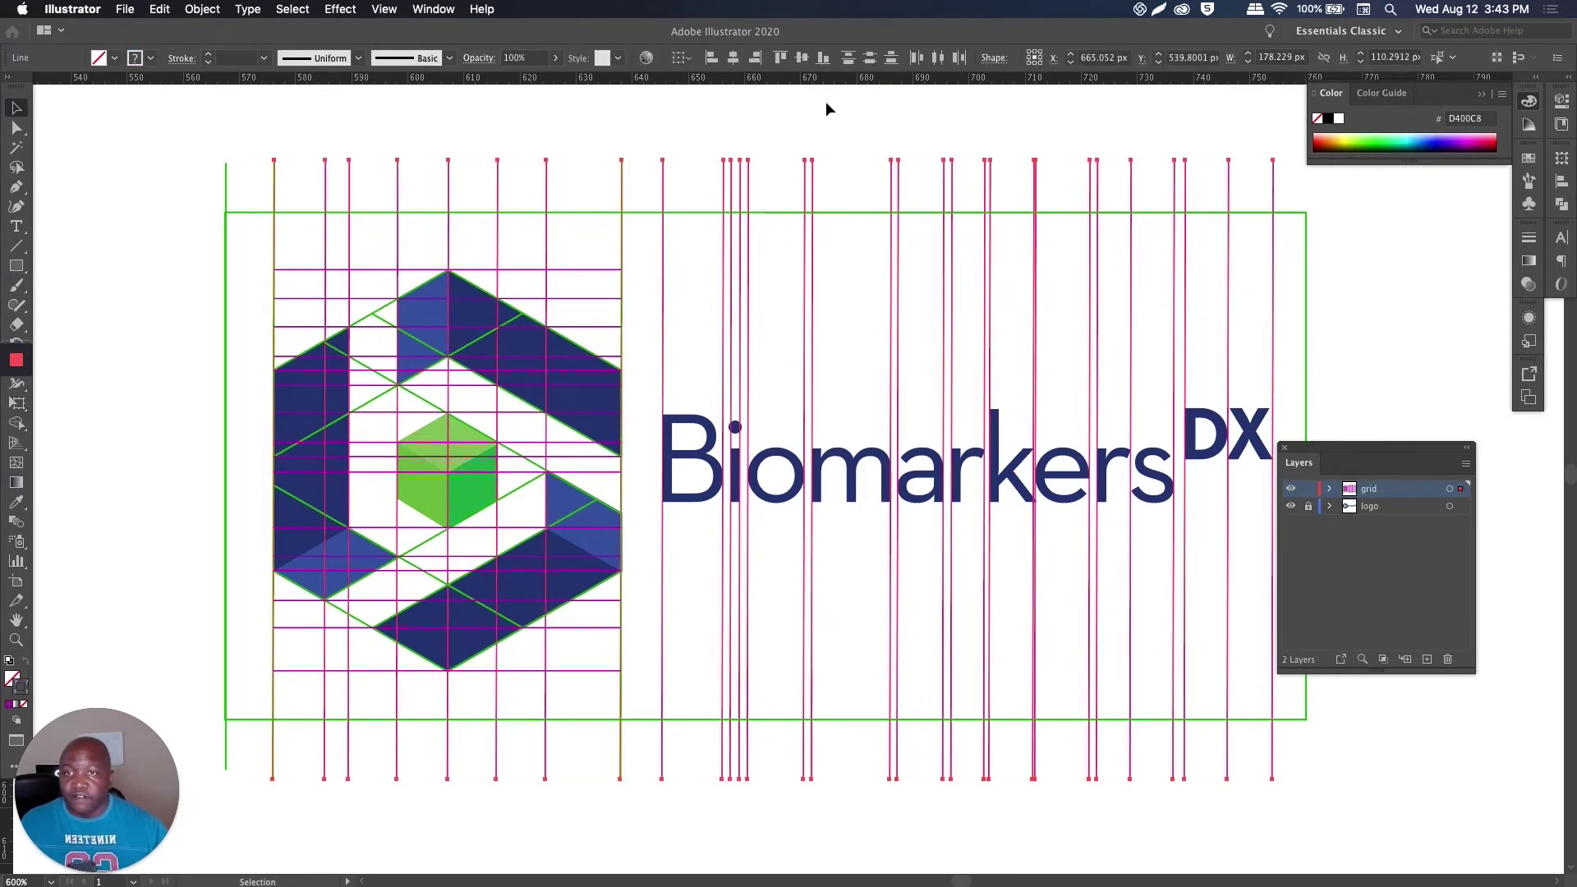
key(e)
drag(772, 158, 766, 269)
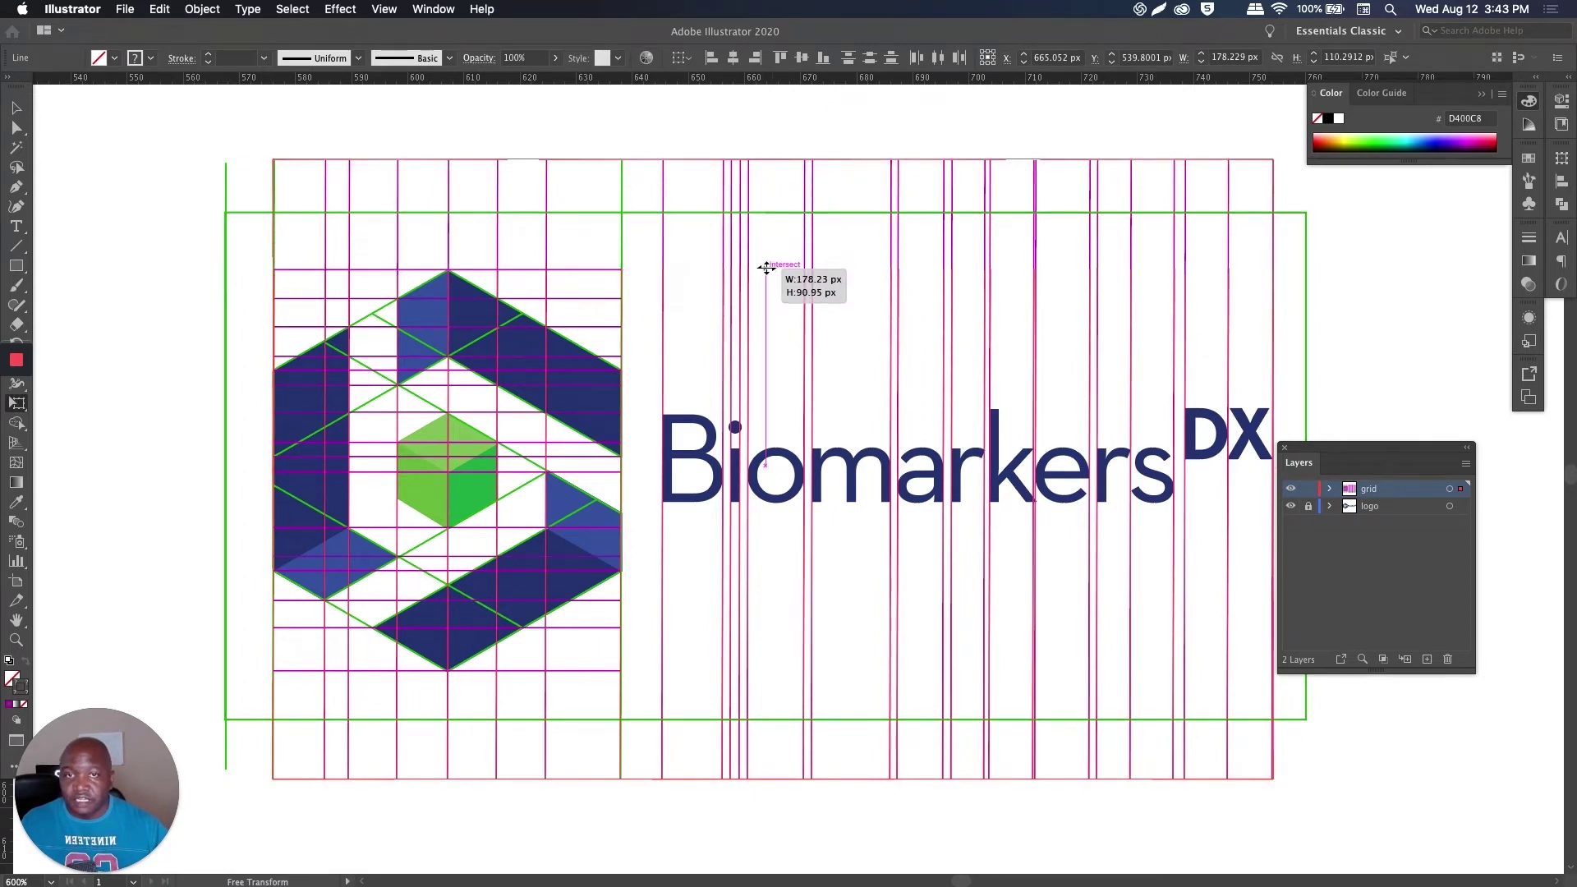
drag(767, 270, 768, 268)
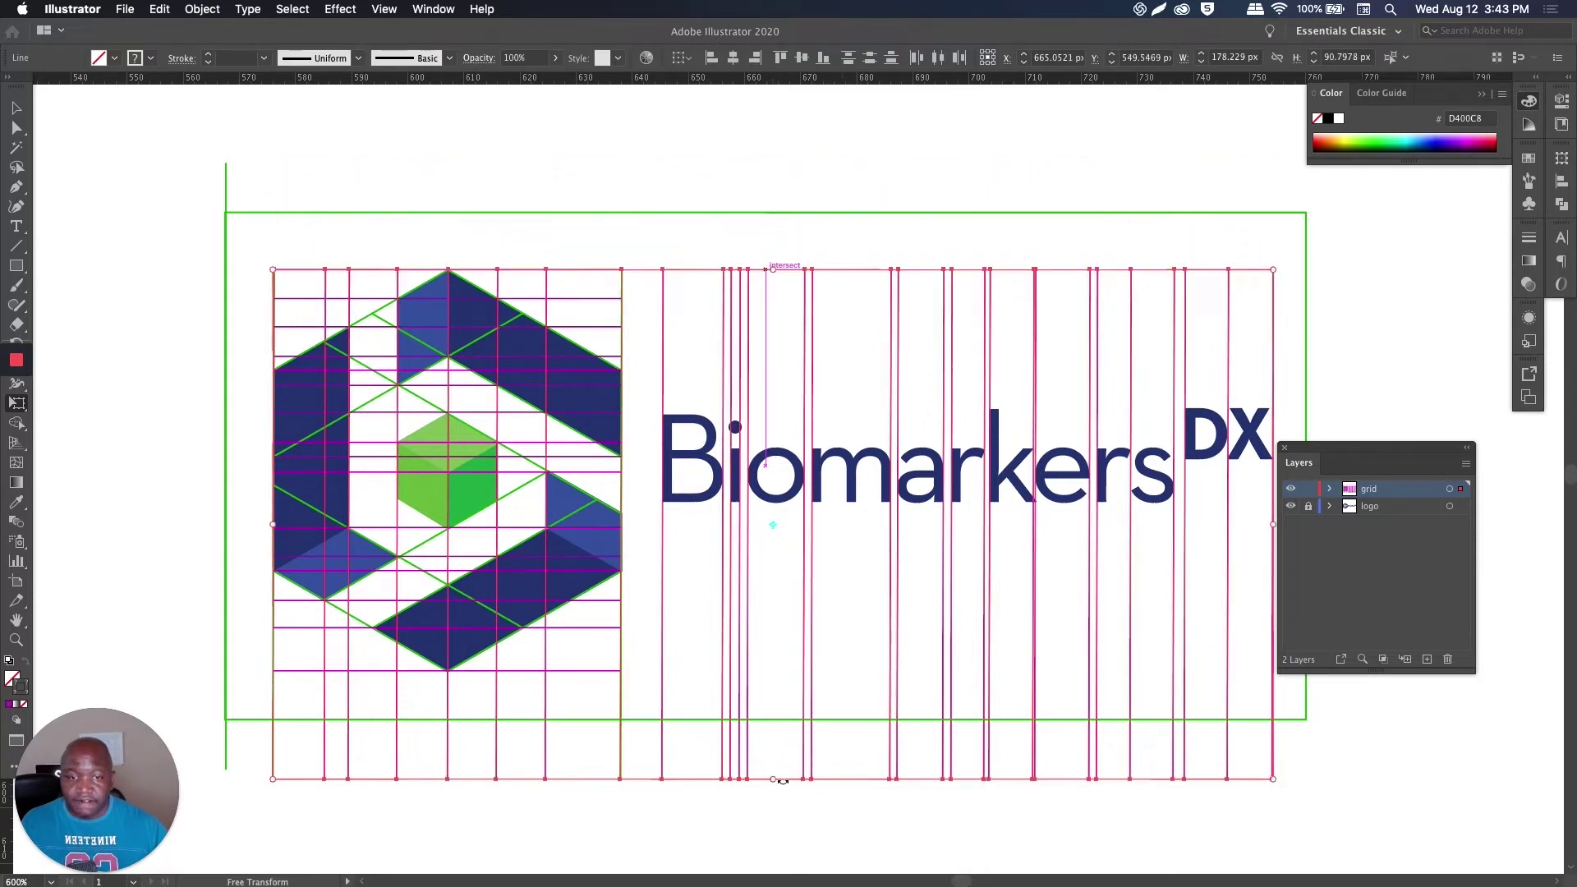
drag(775, 780, 777, 672)
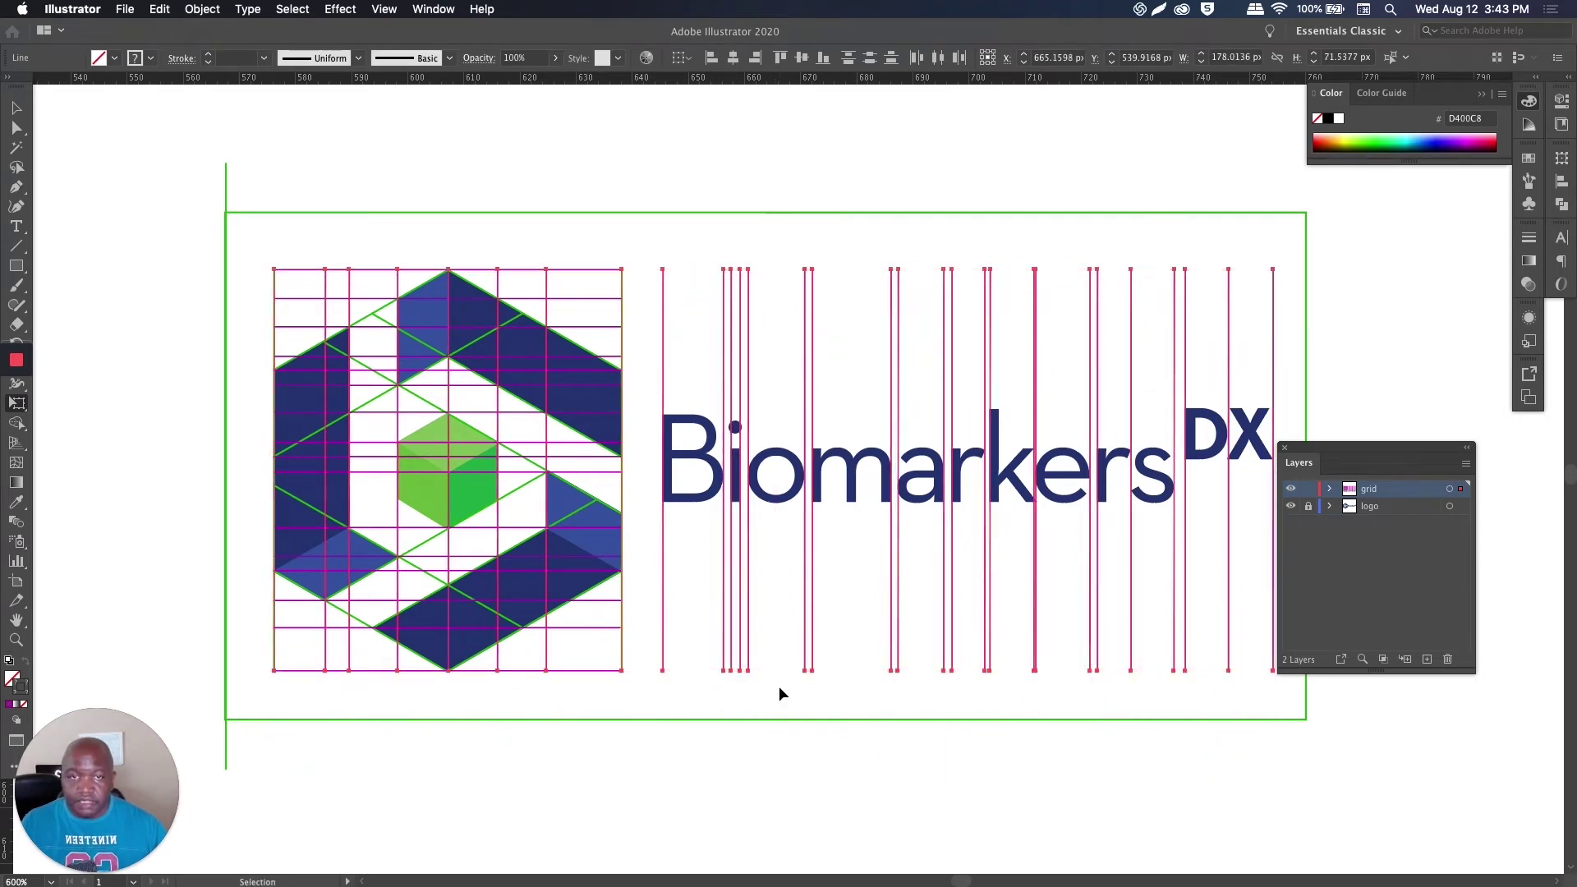
click(779, 687)
drag(806, 540, 738, 516)
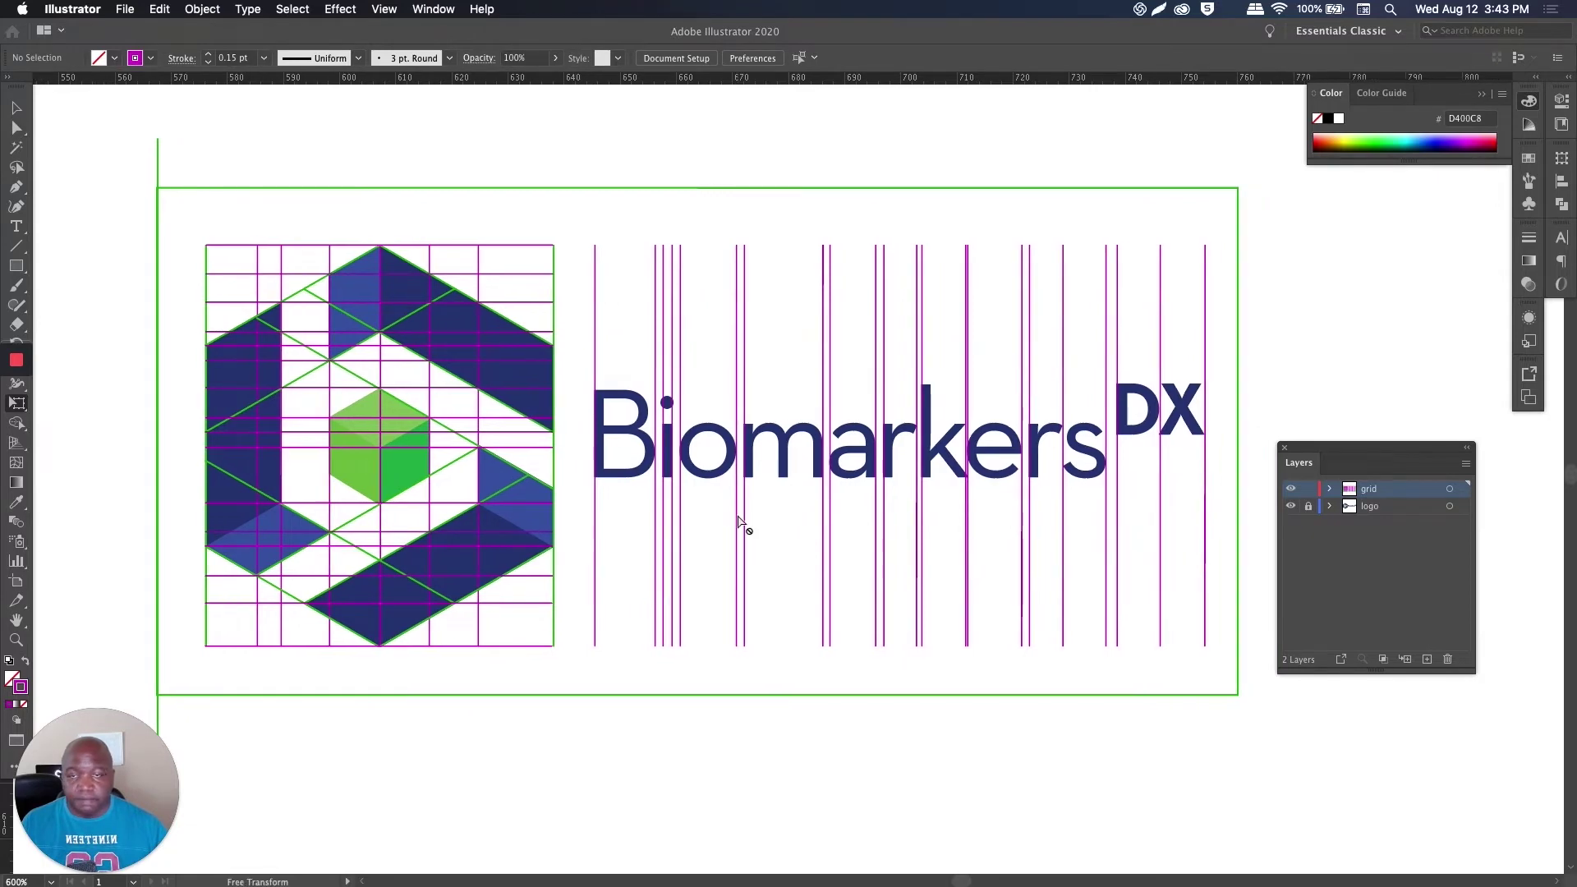
Step: Resize the outer green rectangle with Free Transform to about 178 px wide, fitting the logo's sides and the symbol's top and bottom
click(1237, 190)
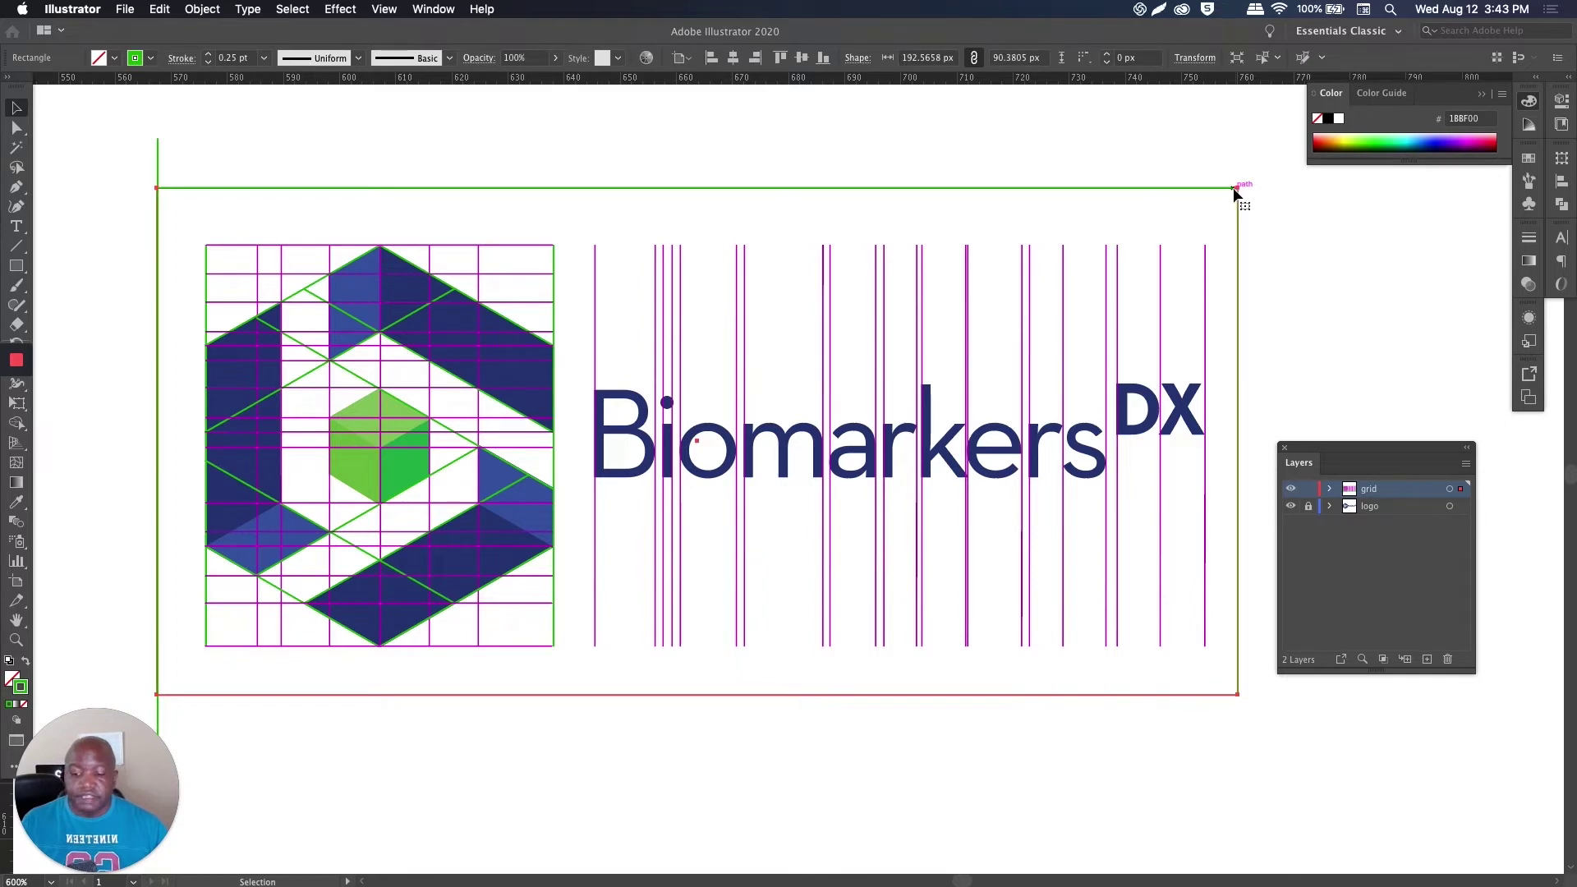
key(e)
drag(1237, 188, 1198, 225)
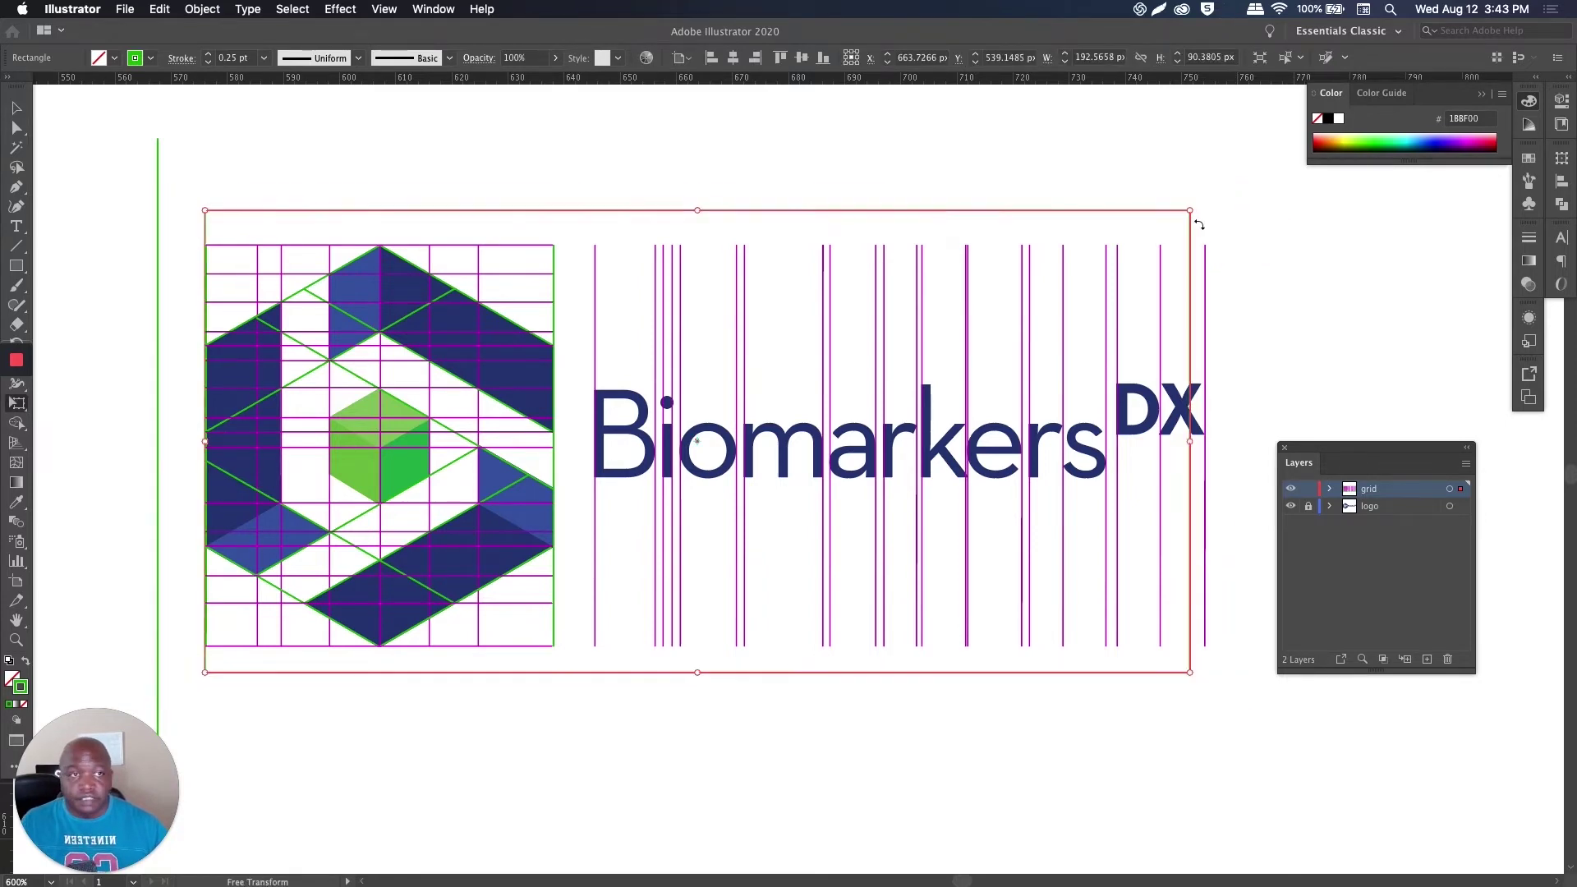
drag(1190, 445, 1204, 444)
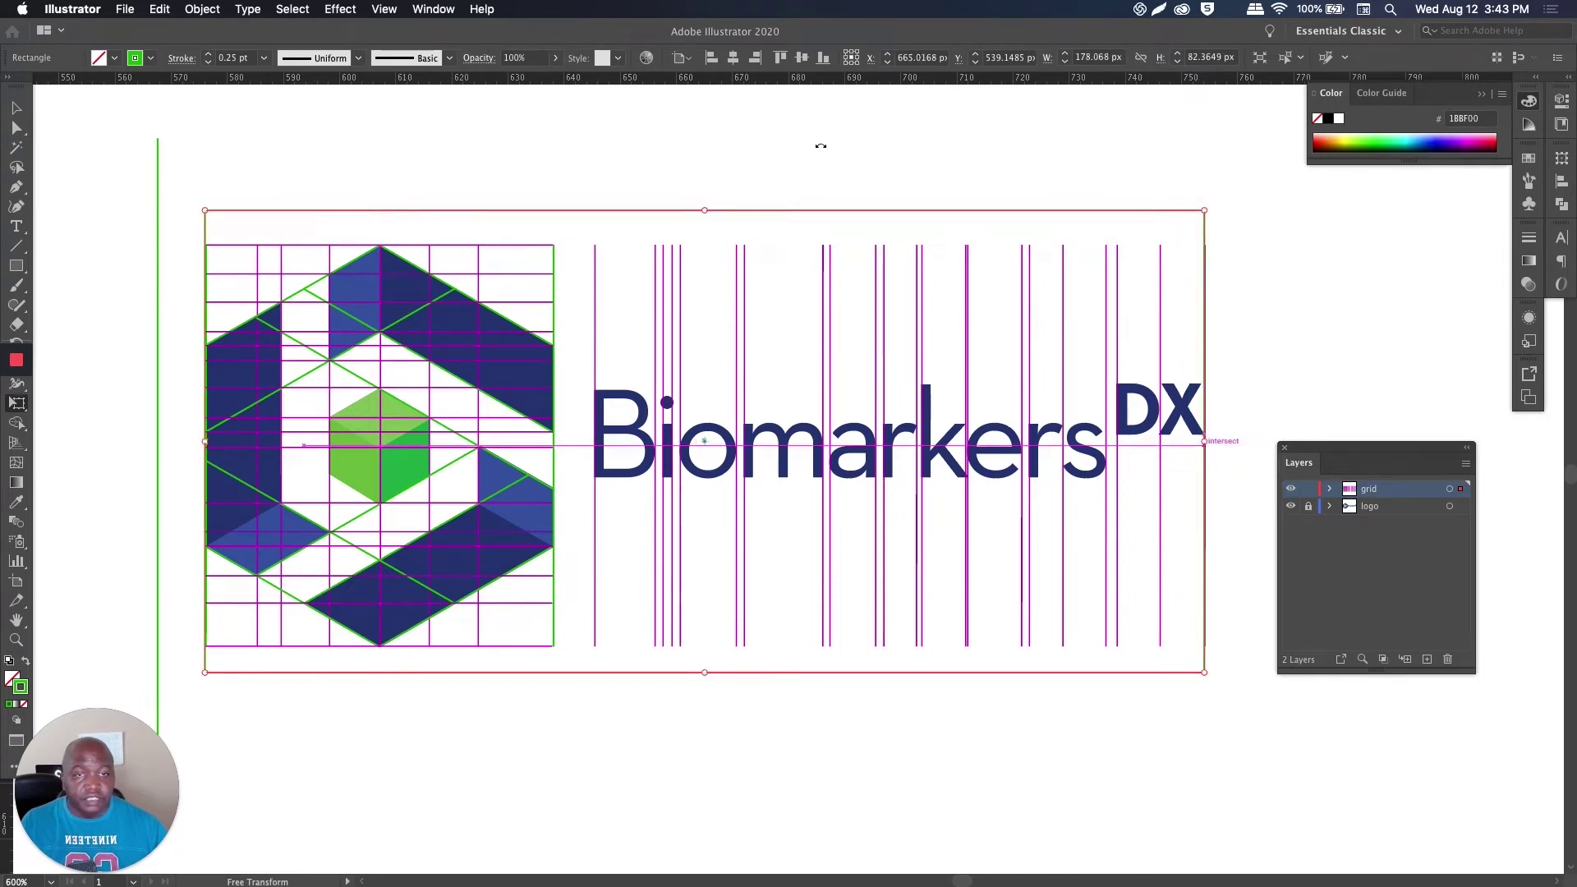
drag(705, 212, 705, 244)
drag(705, 642, 695, 645)
key(super+shift+a)
scroll(723, 740, down, 2)
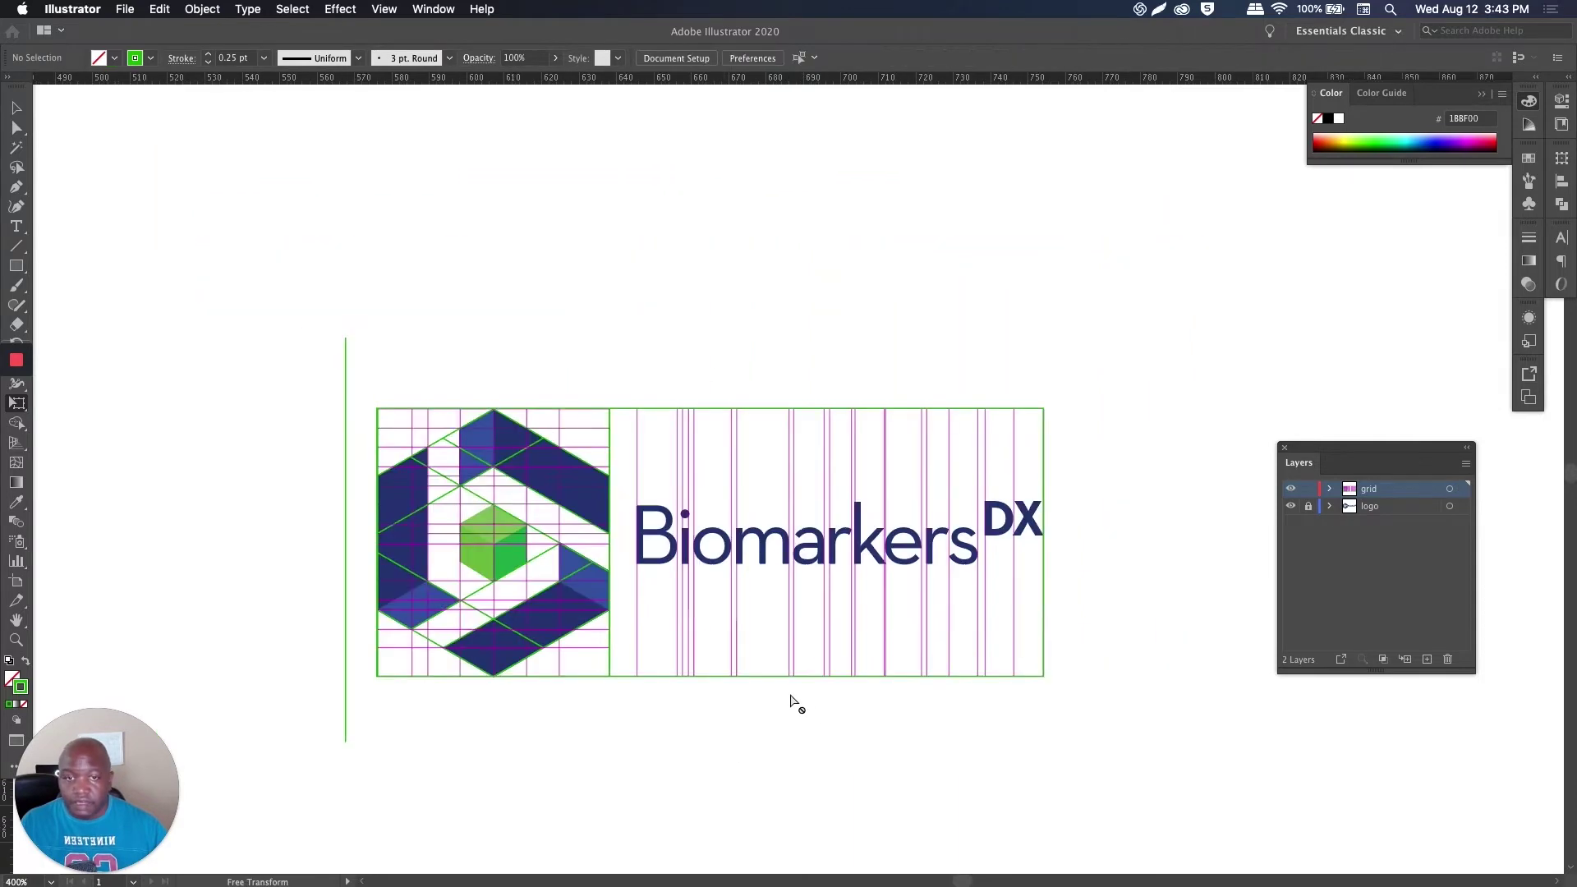
drag(744, 767, 729, 674)
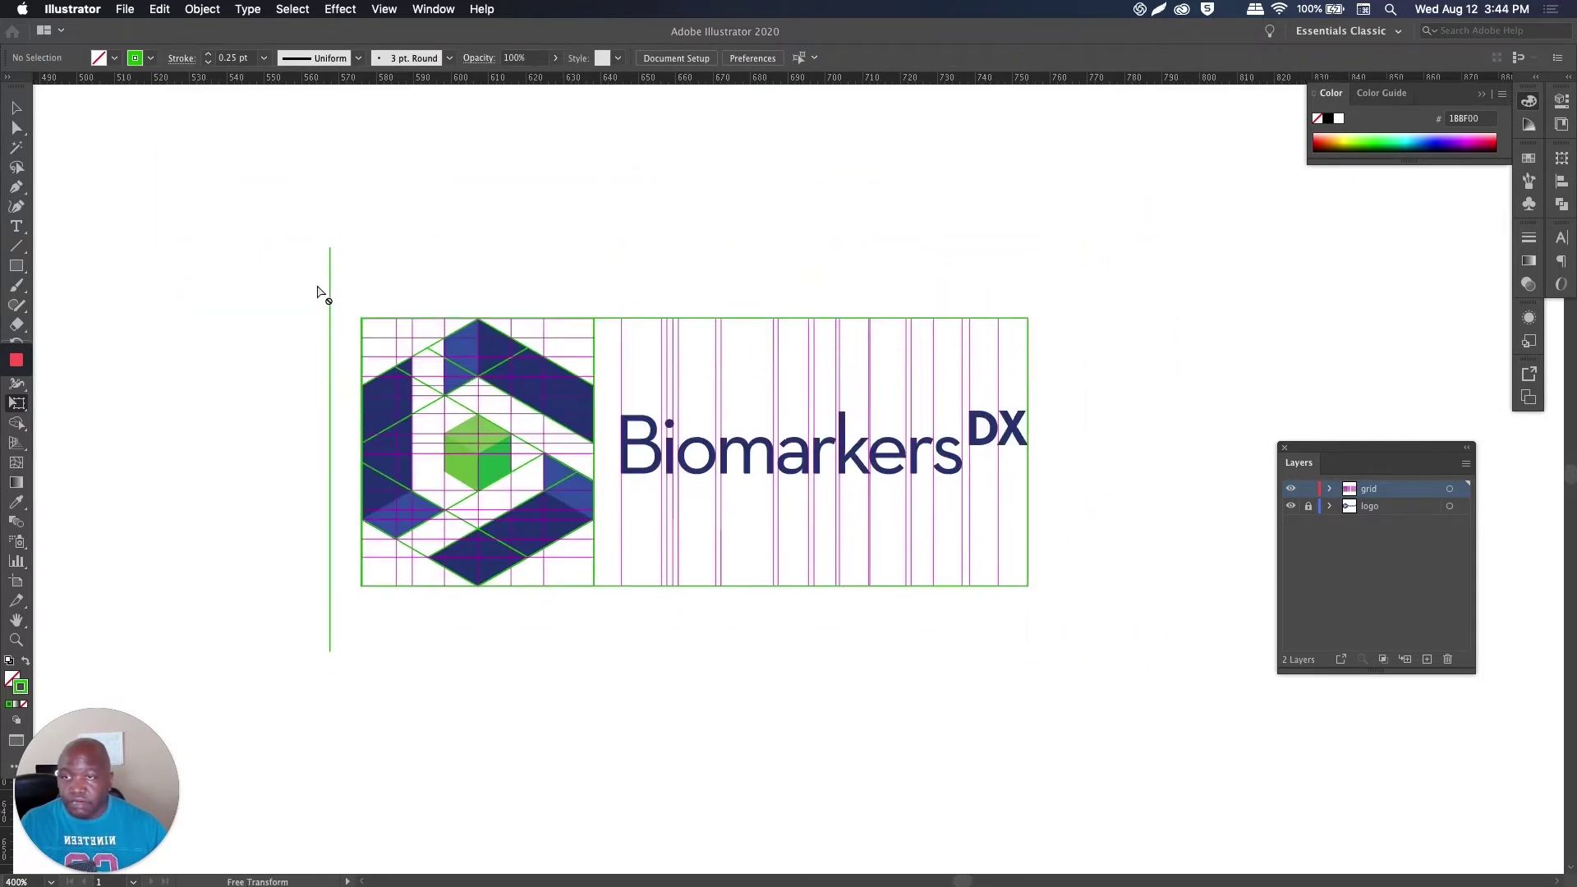
Step: Delete the stray vertical line beside the logo and unlock the logo layer
key(v)
drag(313, 275, 343, 292)
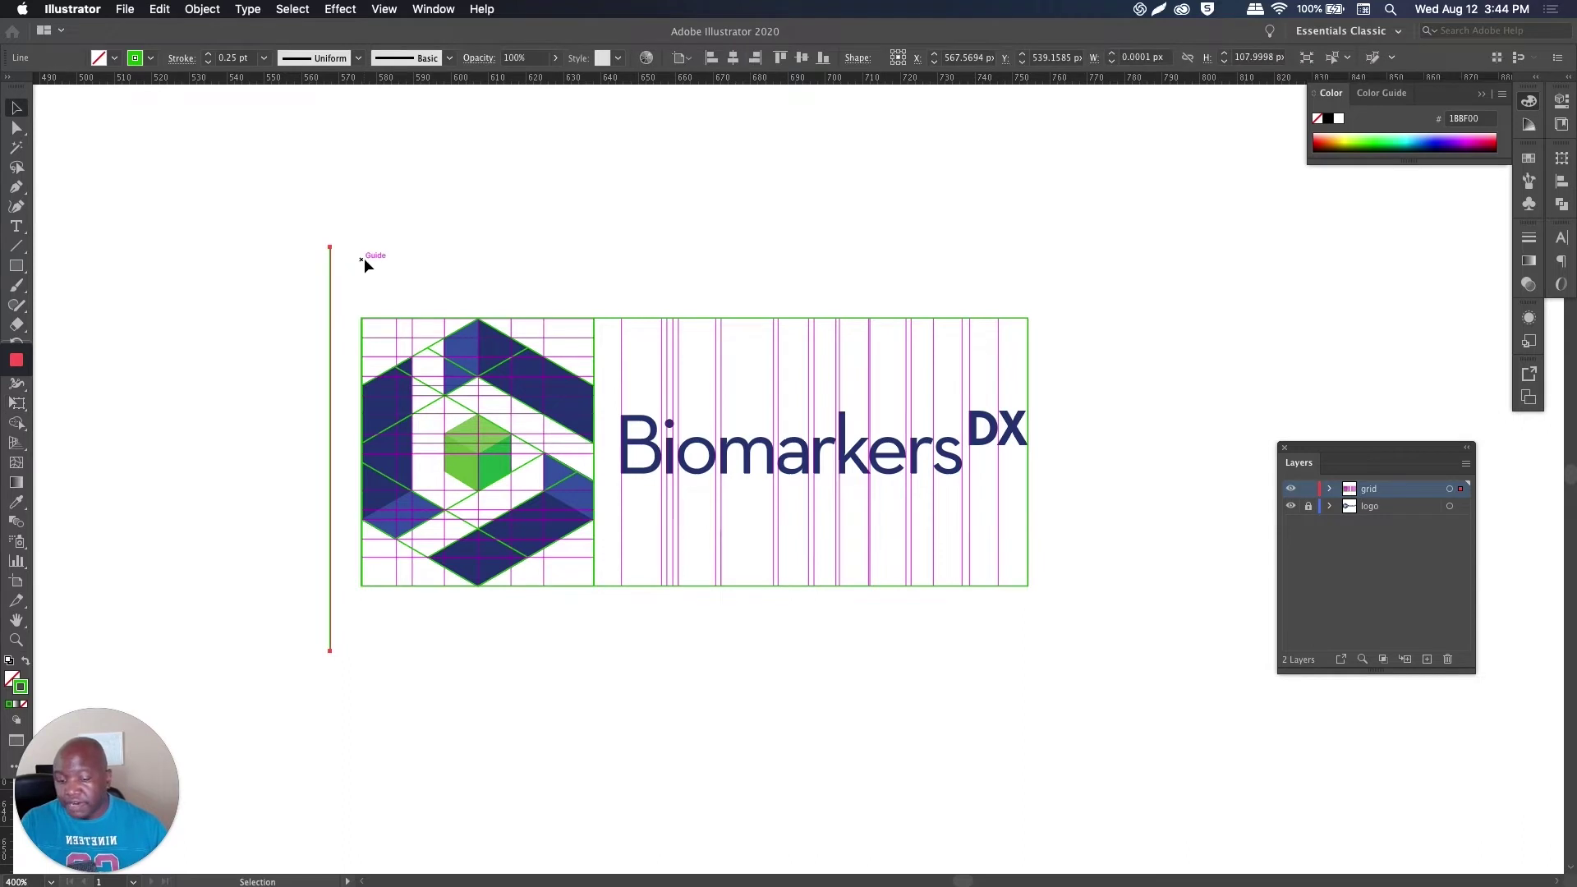
key(Delete)
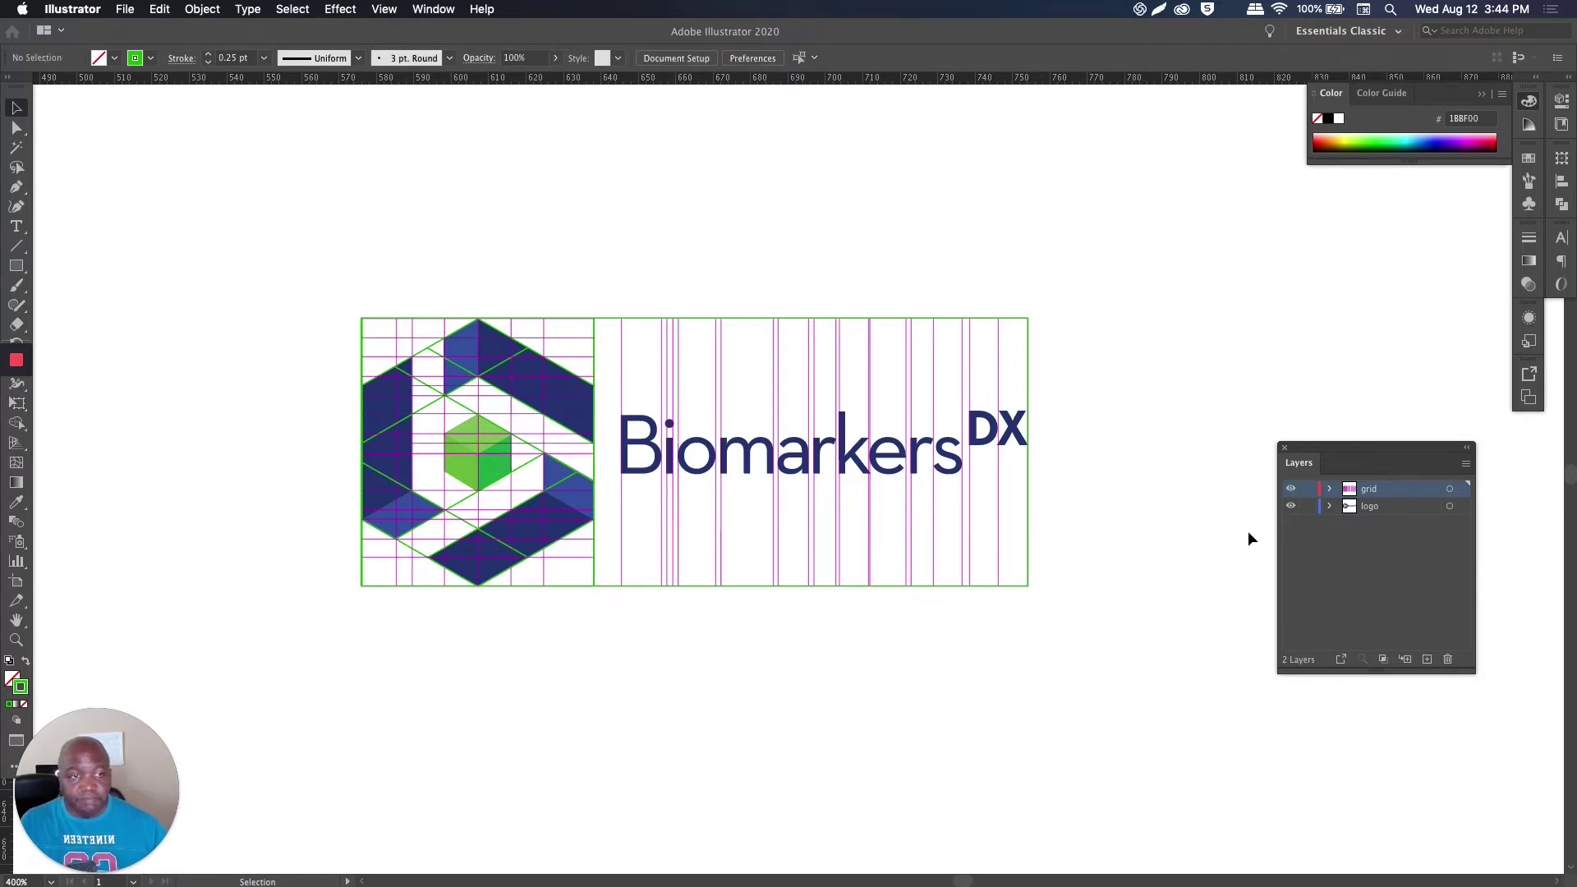
Step: Copy the green cube from the symbol's centre and place it against the outside of the frame's left edge
scroll(451, 542, up, 2)
click(479, 452)
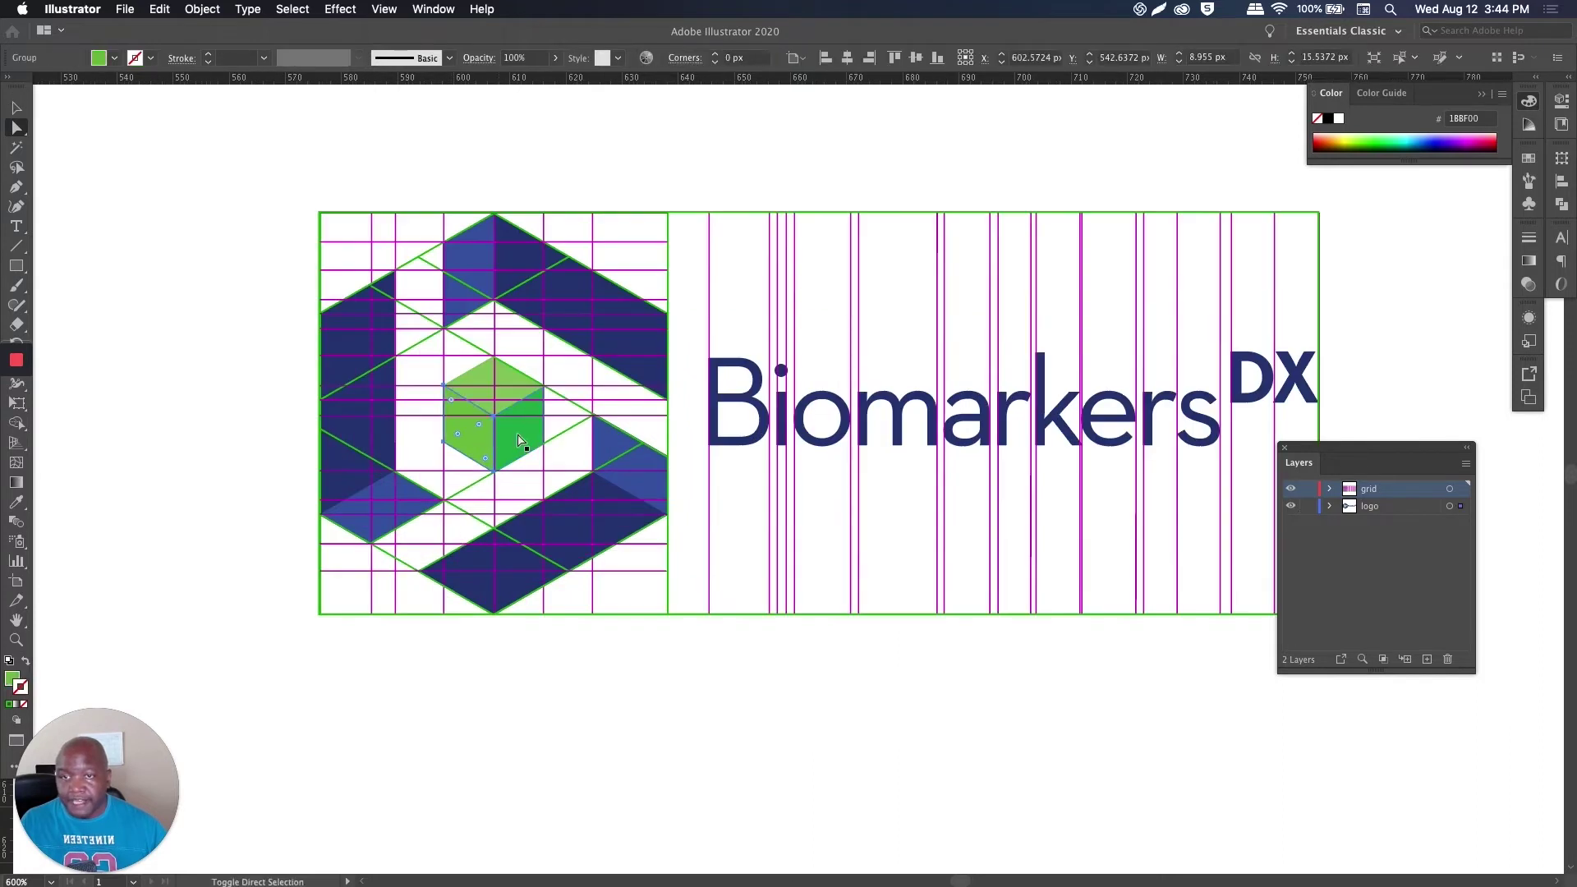
drag(507, 372, 282, 382)
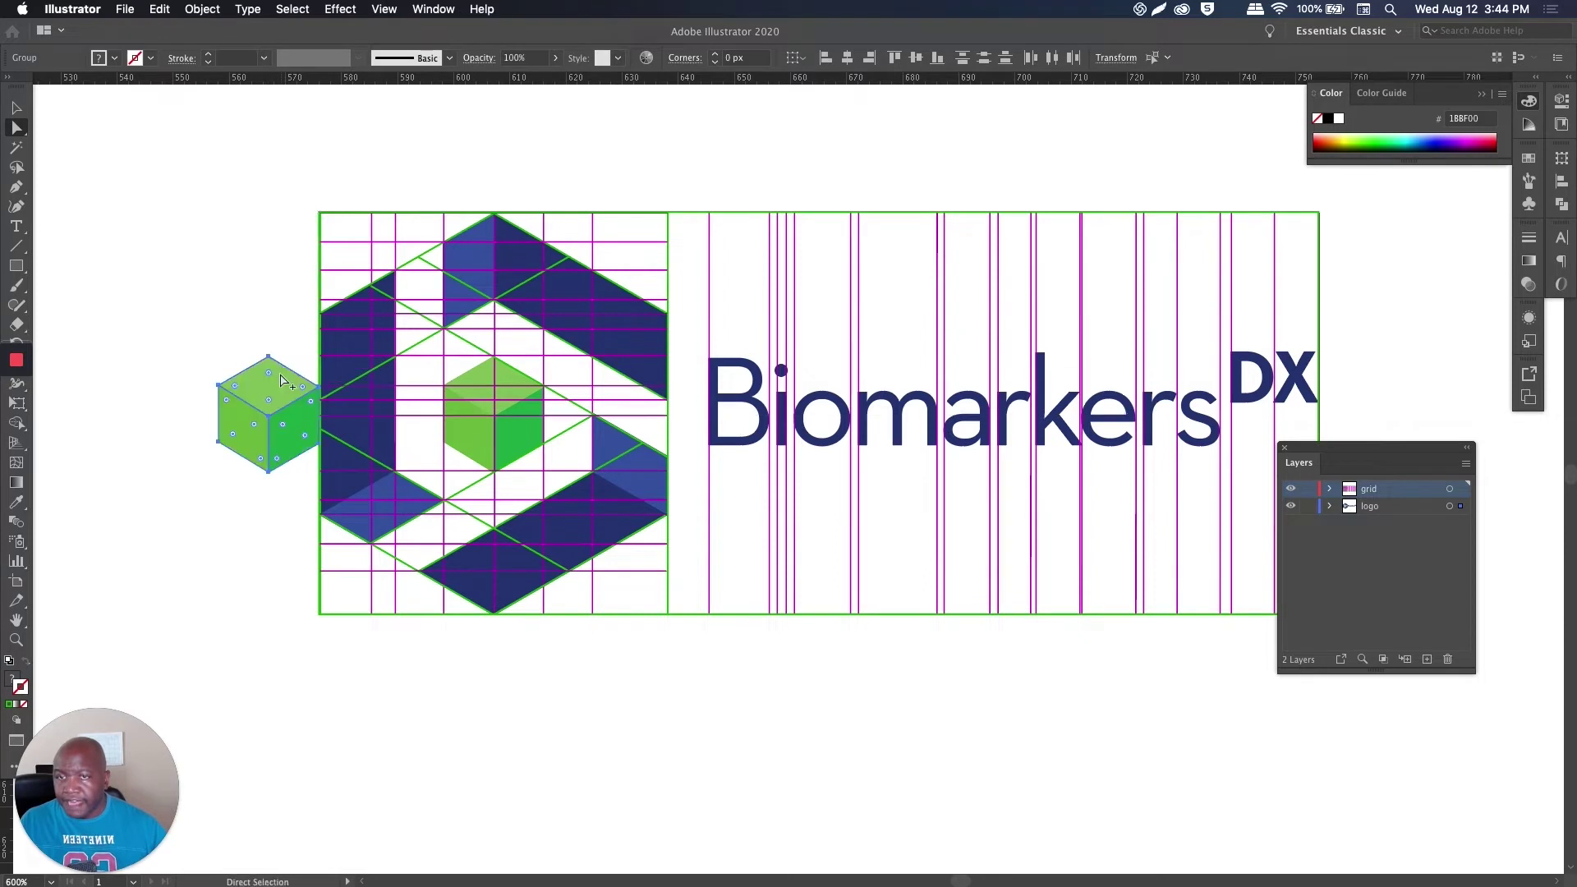
key(v)
click(532, 765)
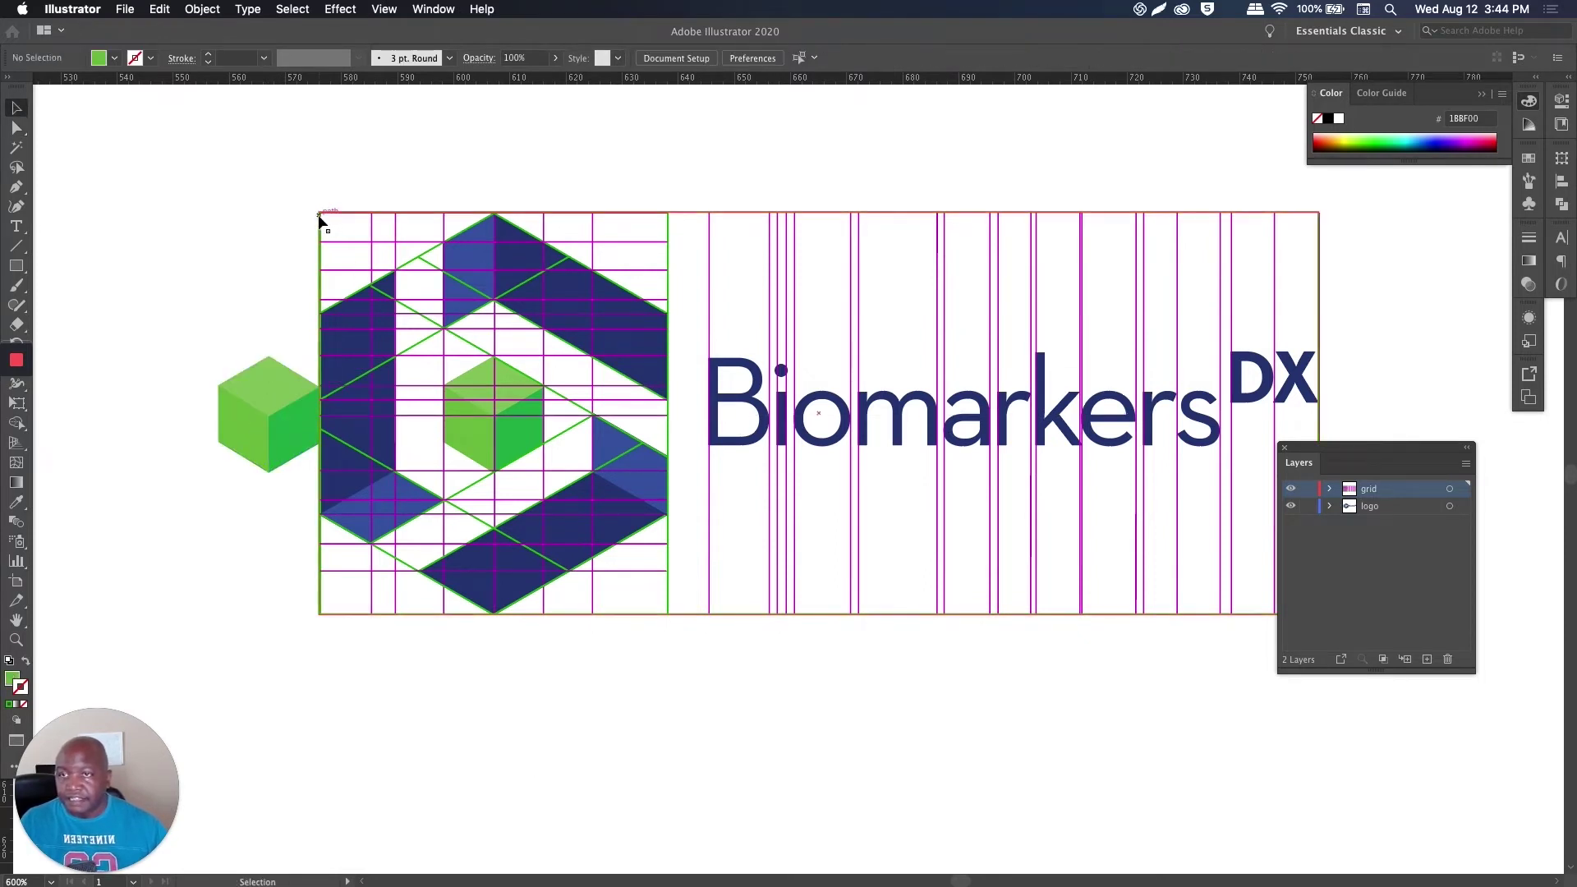
Step: Duplicate the green frame and scale the copy from its centre to about 214.1 × 86.1 px, reaching the cube copy's outer side
click(320, 219)
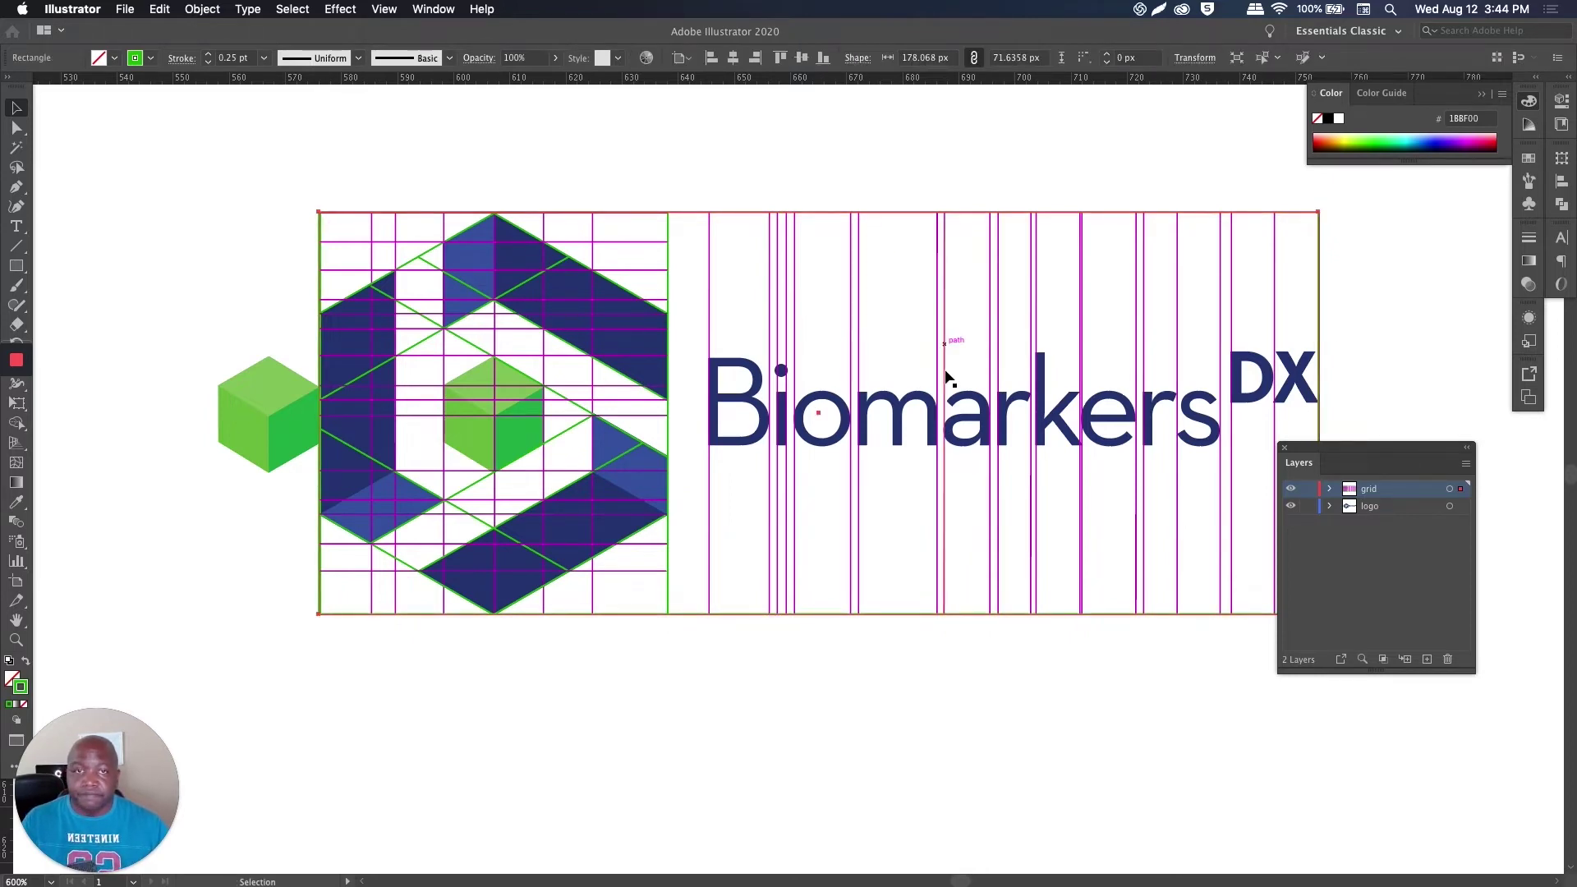
scroll(949, 371, down, 2)
scroll(969, 359, right, 3)
key(e)
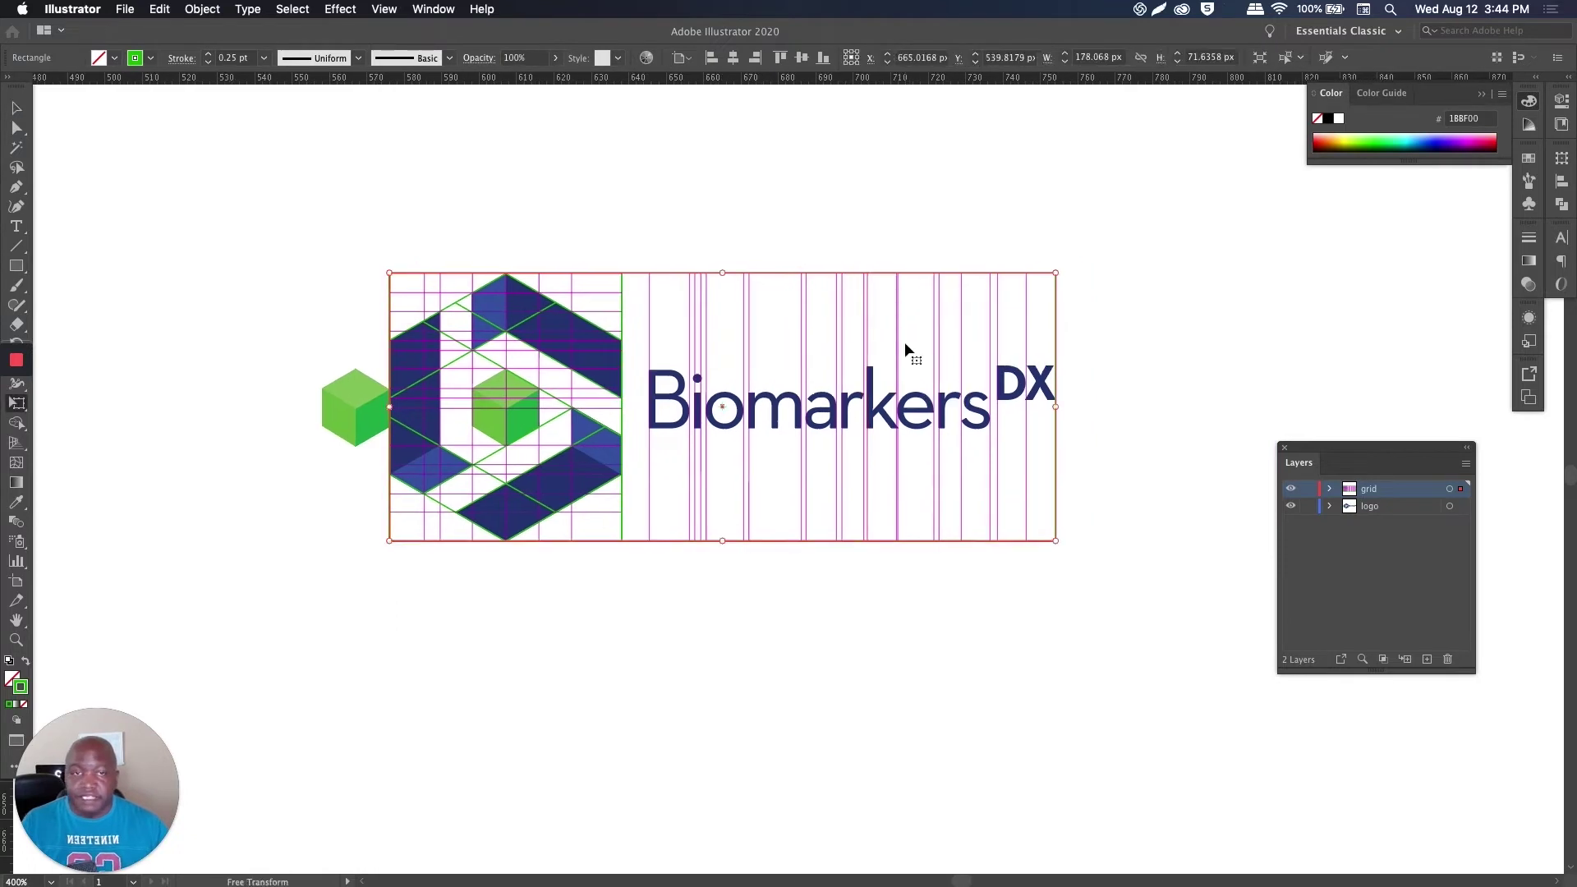
drag(1057, 274, 1121, 239)
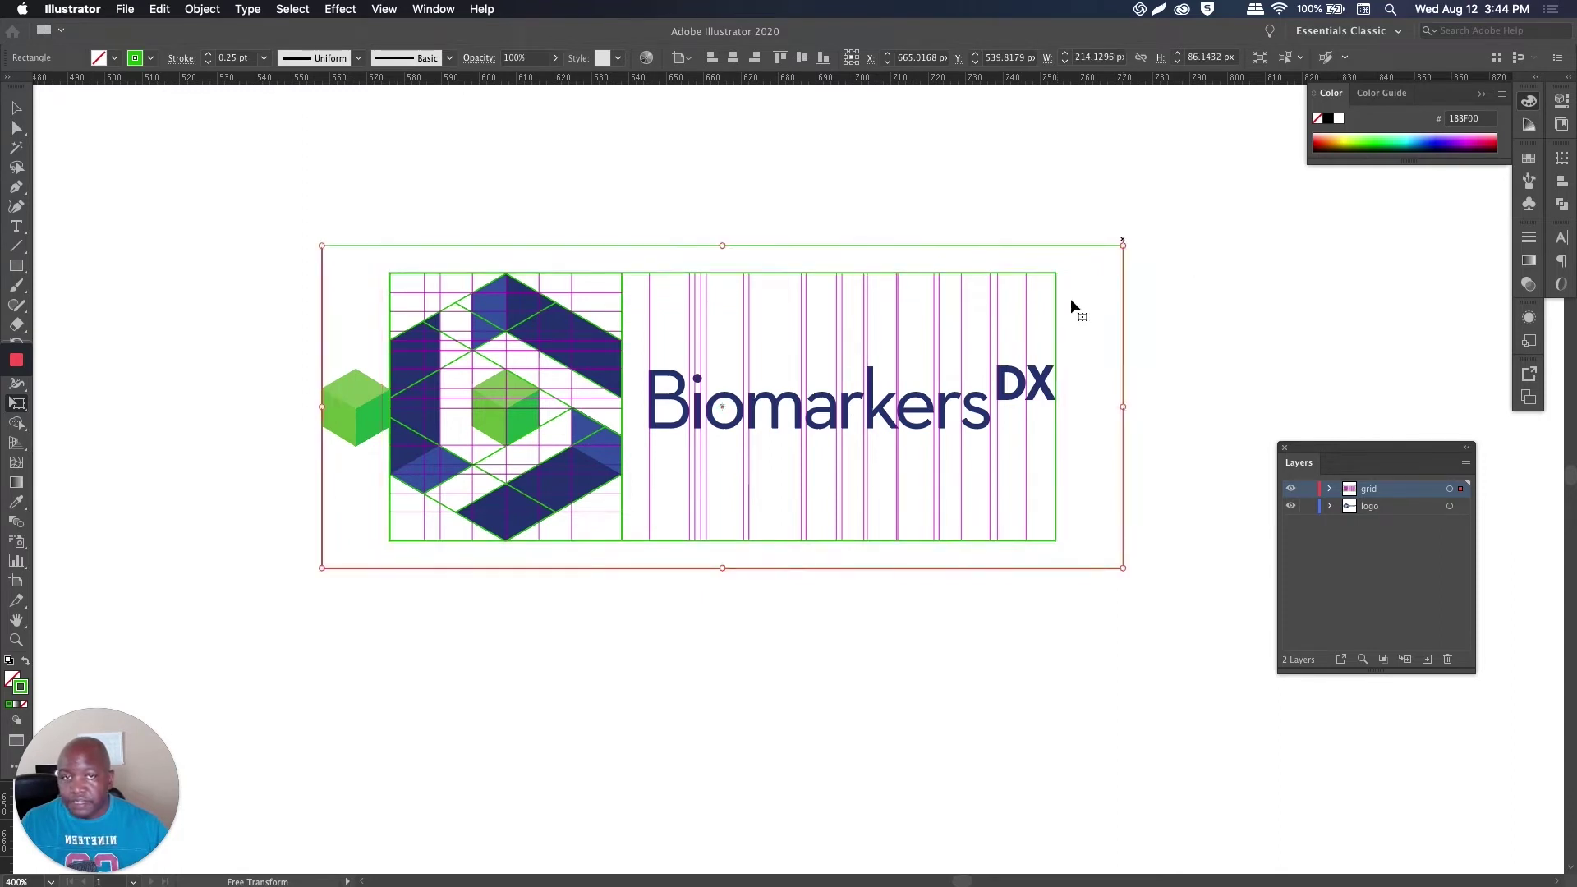
key(v)
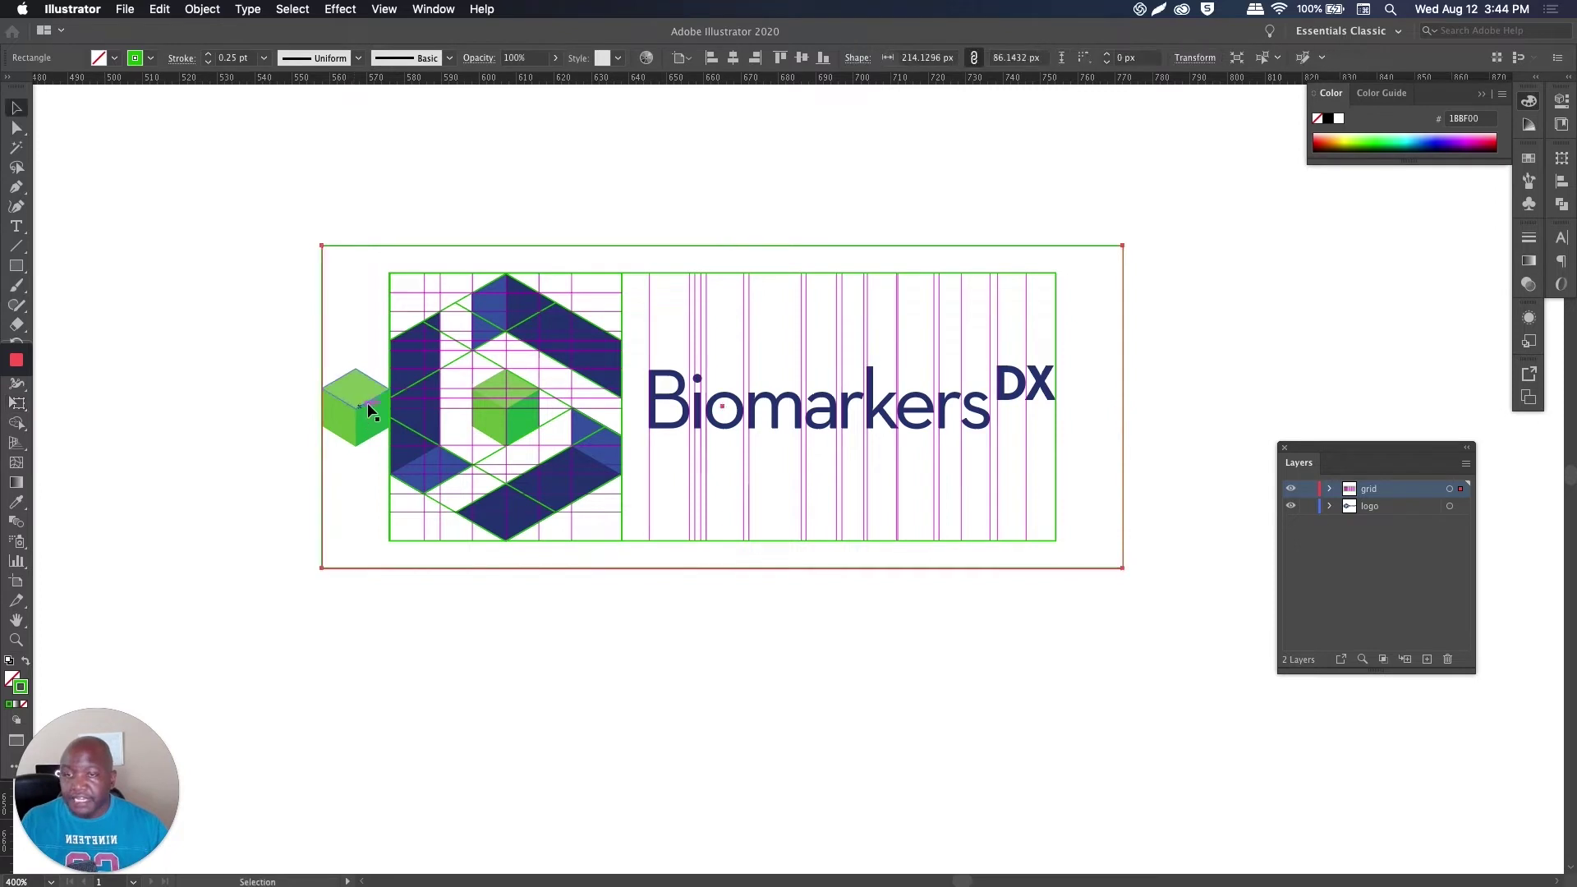
Step: Cut the cube copy beside the symbol out of the logo group
drag(362, 430, 379, 468)
key(super+z)
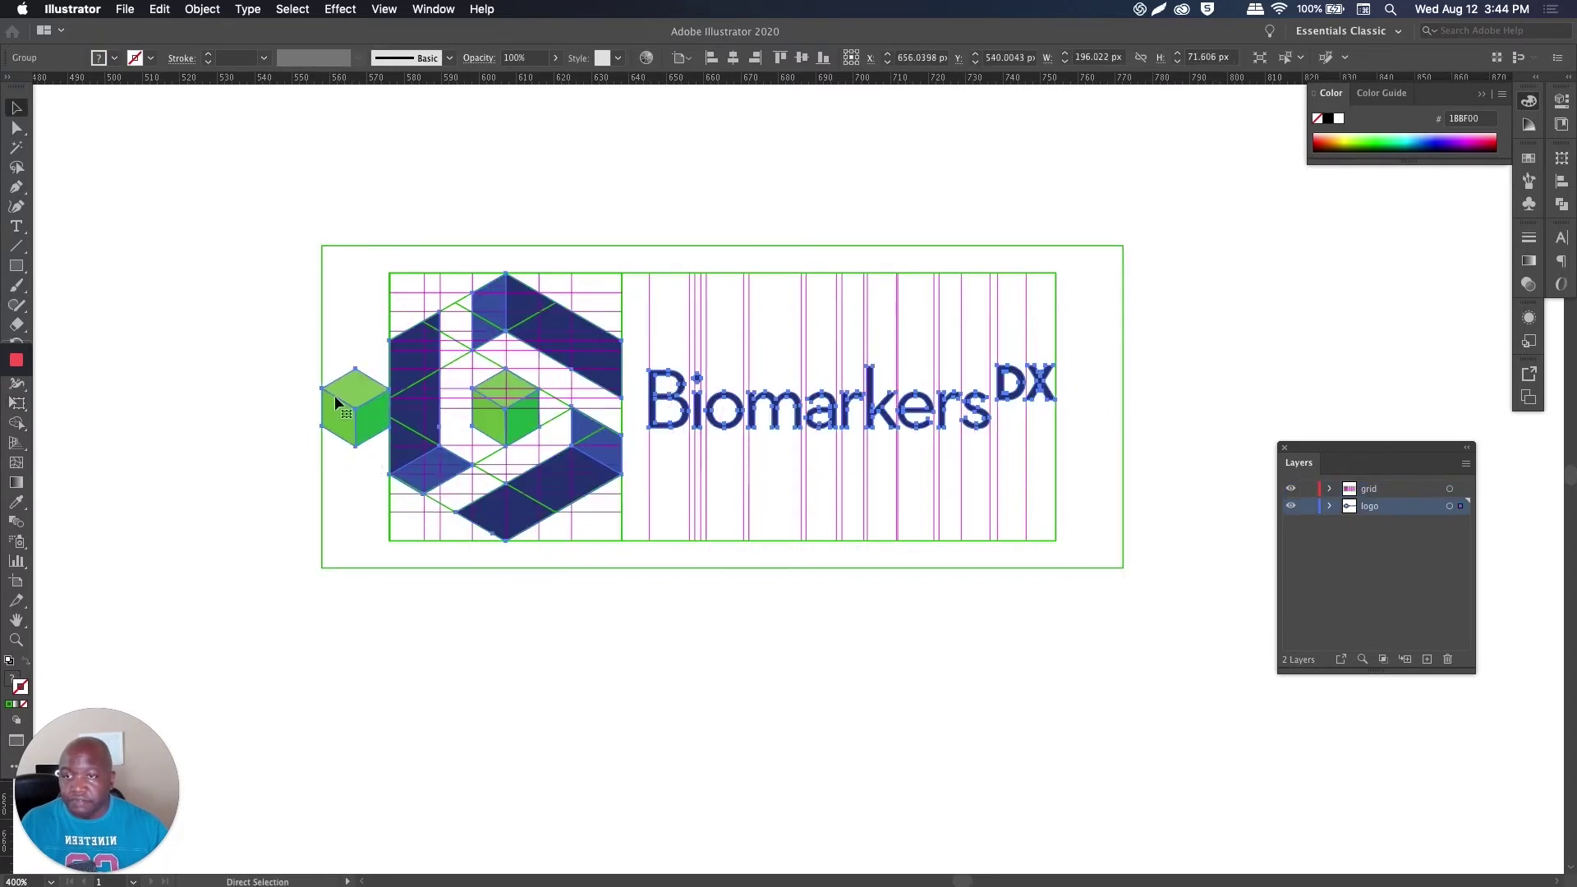
click(354, 336)
key(a)
drag(342, 338, 370, 454)
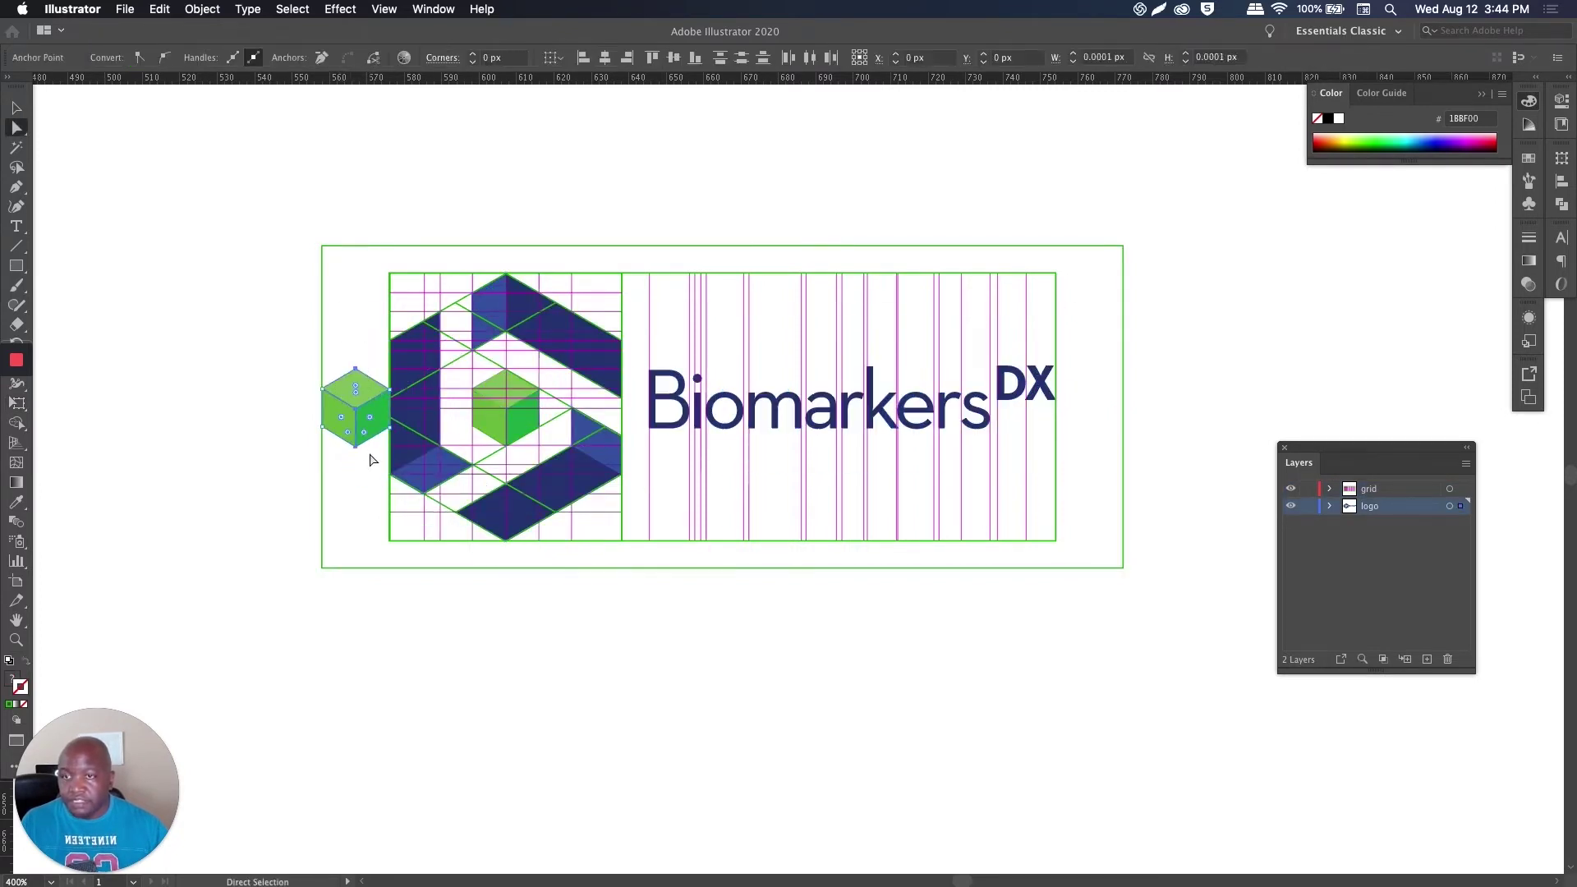
key(Delete)
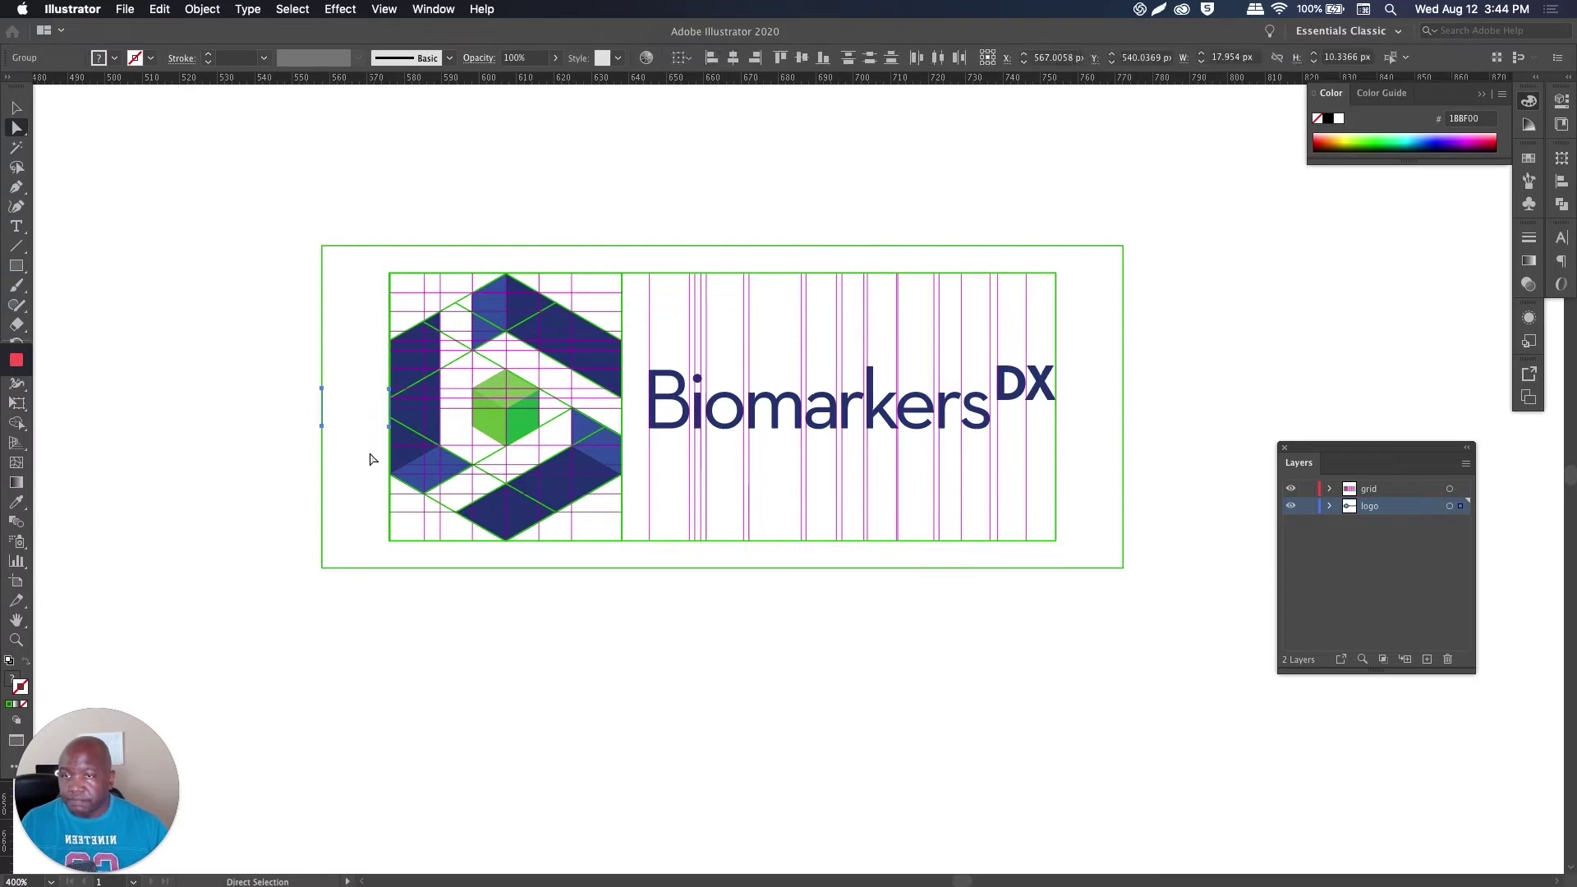
key(Delete)
Step: Paste the cube as a separate object and place it directly below the inner frame's bottom edge
key(ctrl+v)
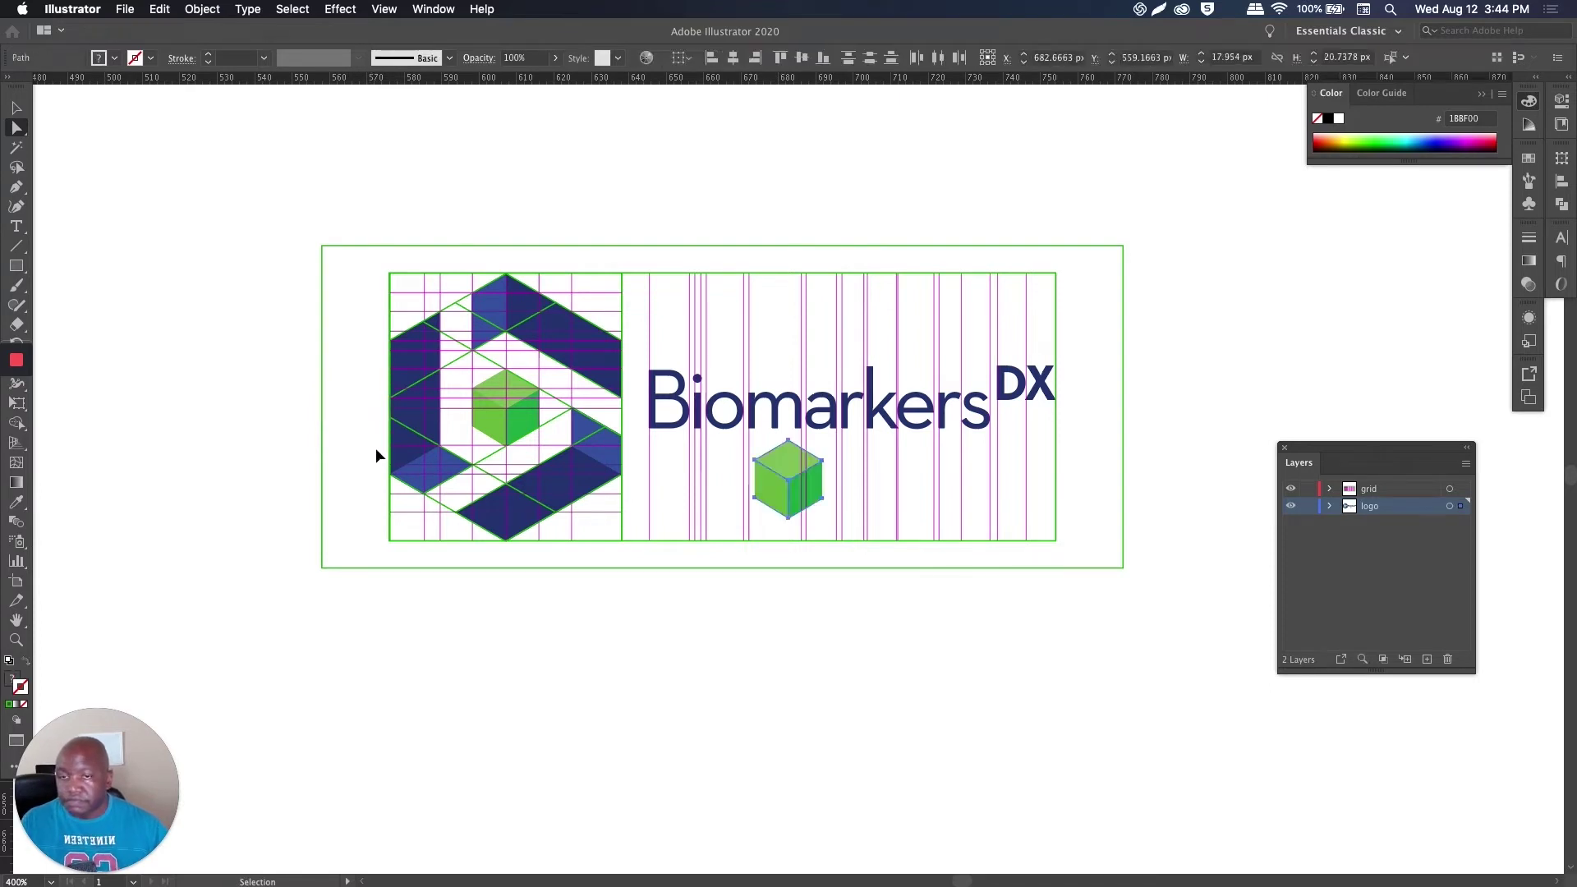
drag(769, 503, 754, 580)
key(ctrl+z)
key(ctrl+z)
key(ctrl+v)
key(v)
drag(777, 479, 715, 658)
Step: Stretch the outer rectangle's height with Free Transform to about 113.5 px, reaching the lower cube's bottom point
click(676, 565)
key(e)
scroll(739, 584, up, 3)
scroll(716, 659, down, 2)
scroll(715, 660, down, 2)
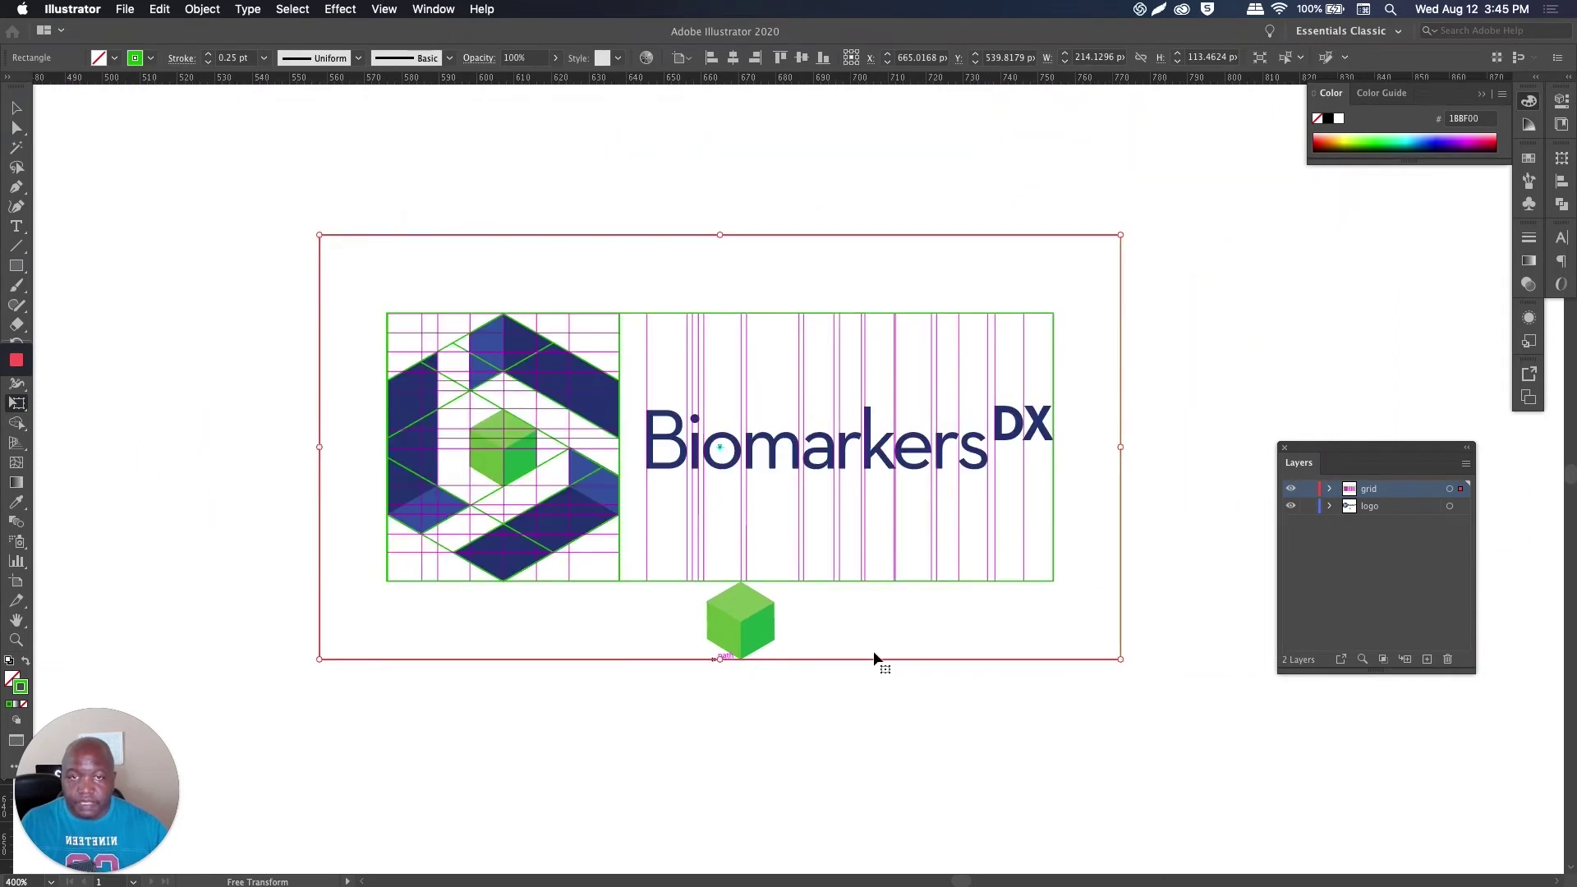
key(v)
click(821, 764)
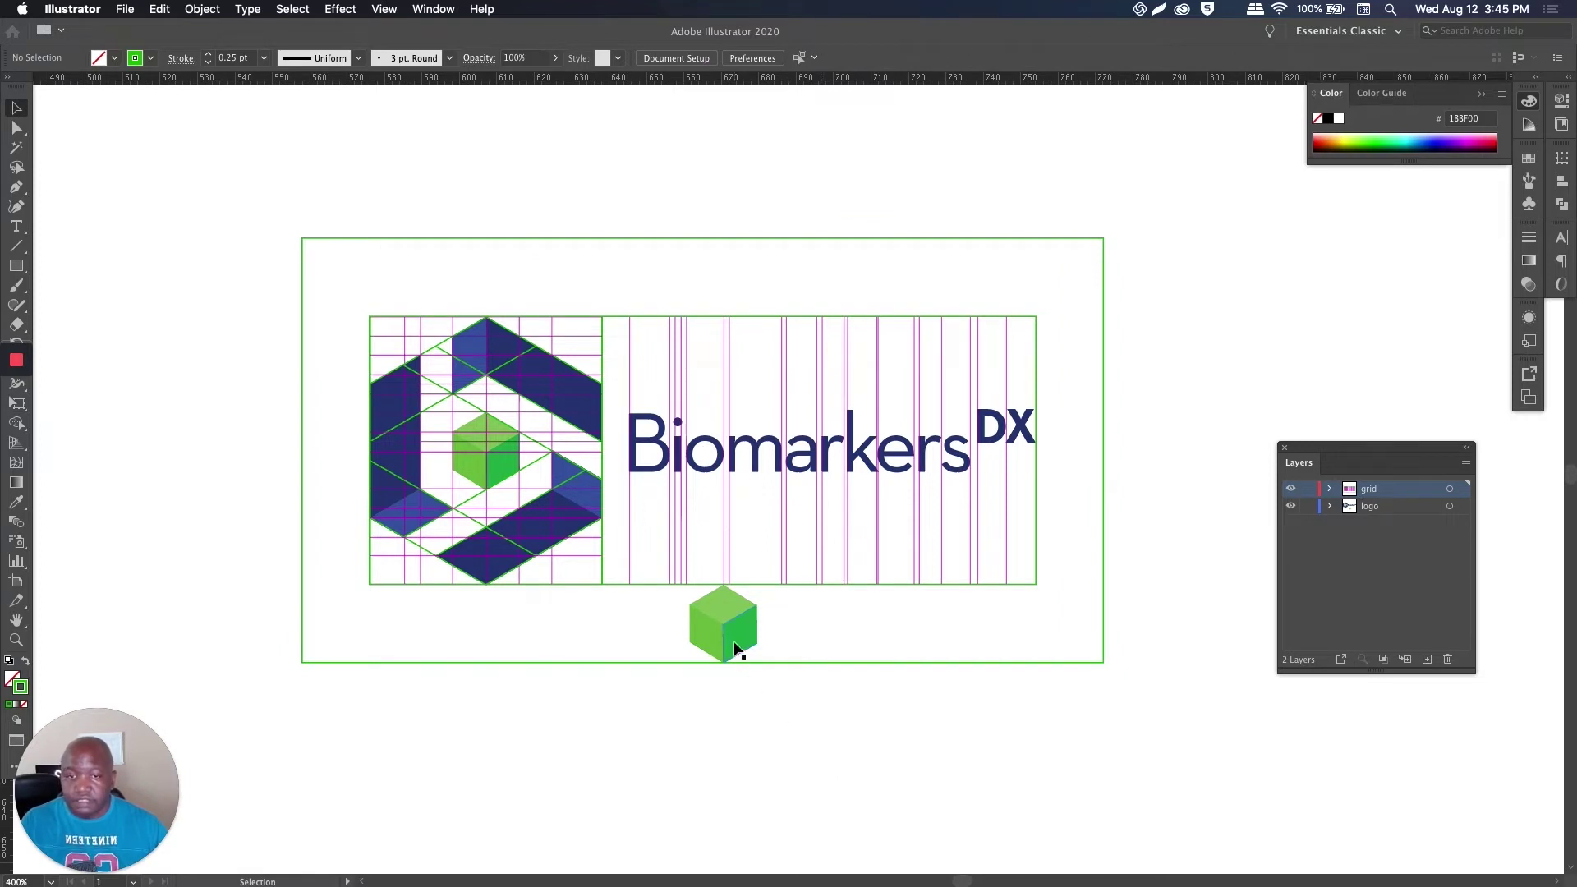
Step: Reposition the lower cube and place copies above, left and right of the logo, between the inner and outer rectangles
drag(723, 631, 797, 611)
drag(1042, 484, 1075, 462)
click(1181, 459)
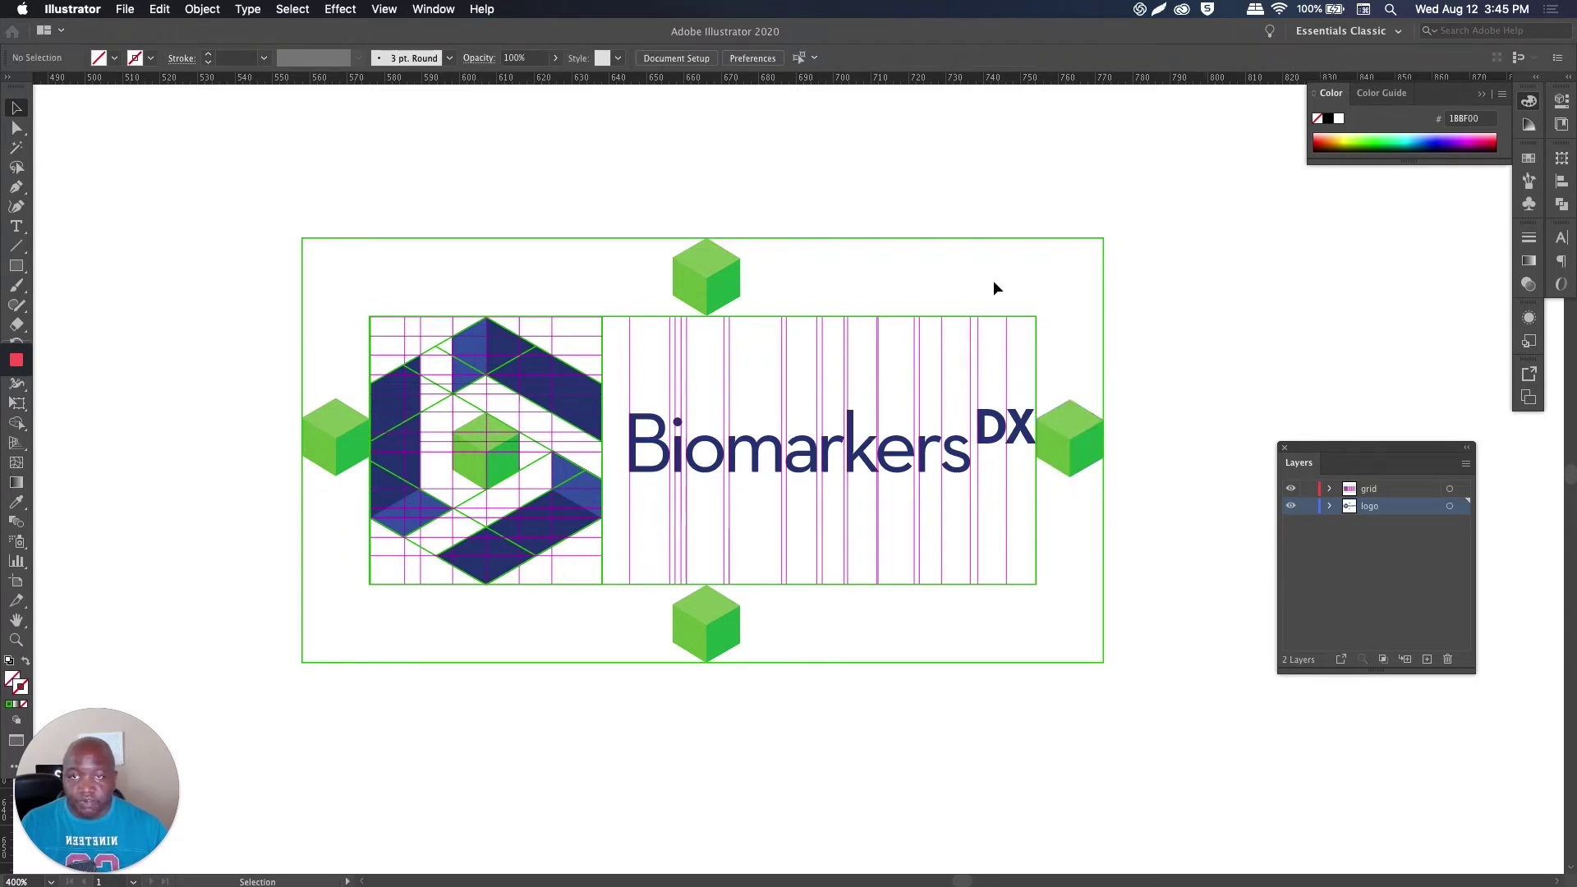
Step: Examine the inner frame's edges and the fit of the spacing cubes up close around the logo
drag(378, 324, 362, 312)
scroll(362, 313, up, 5)
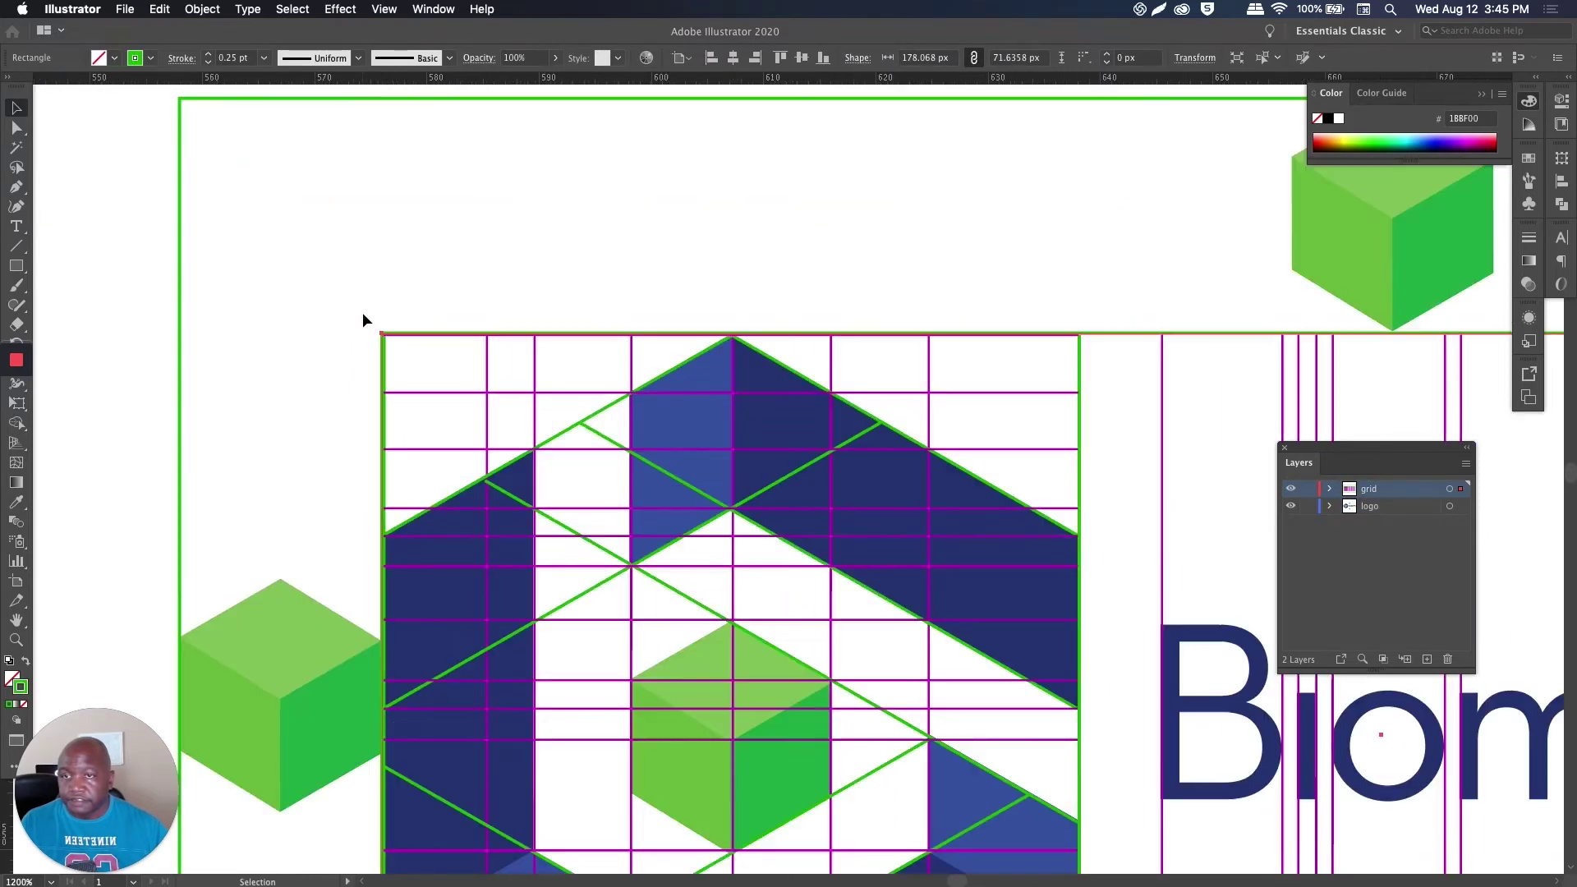
scroll(363, 314, down, 2)
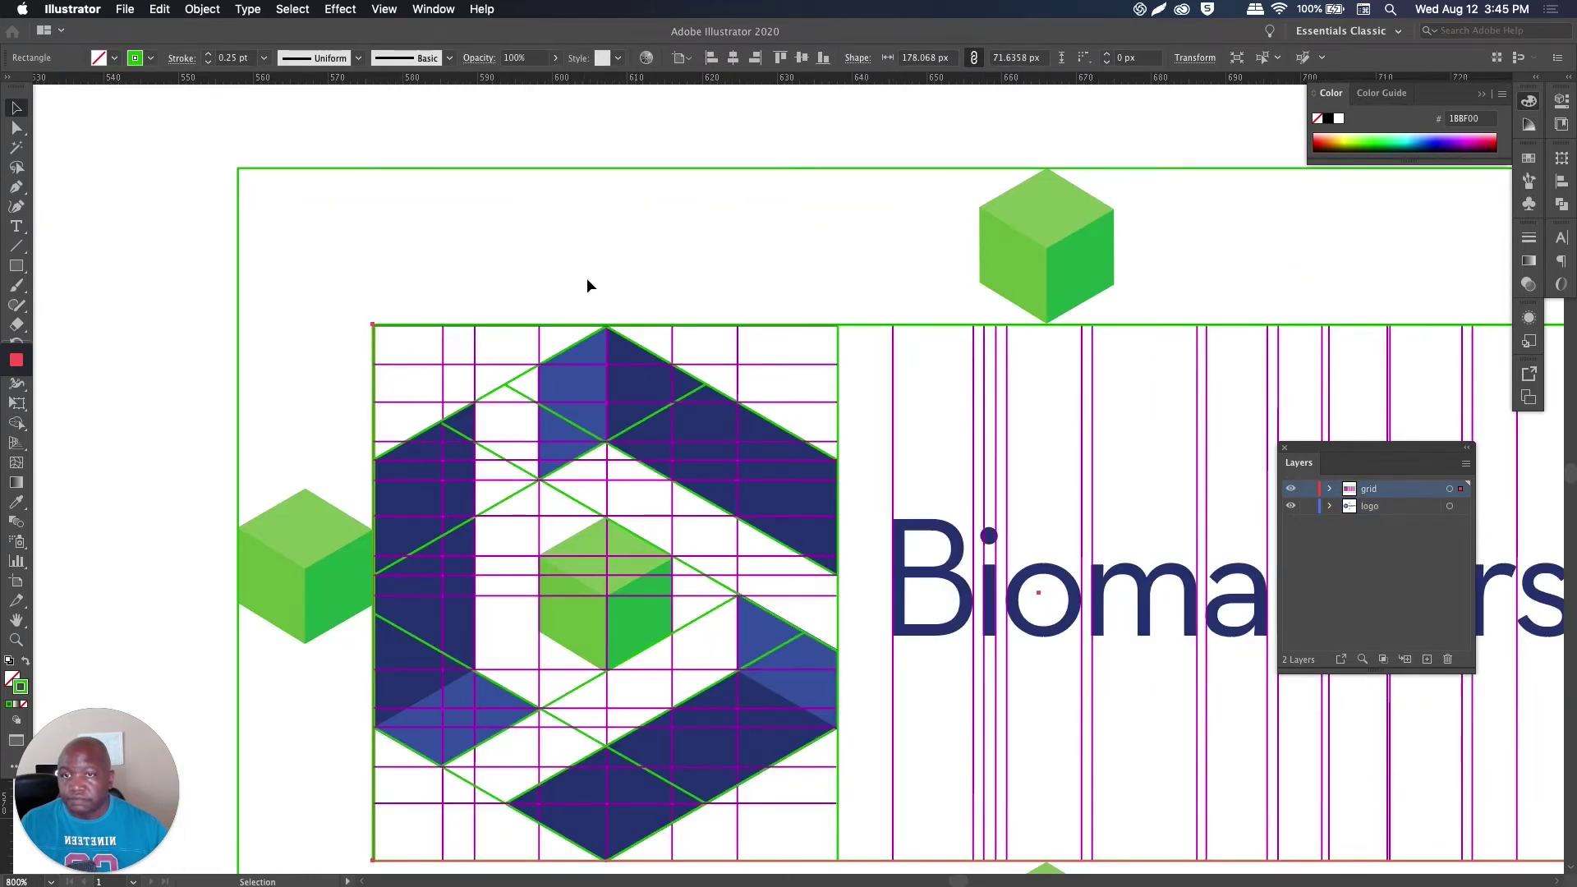
click(865, 361)
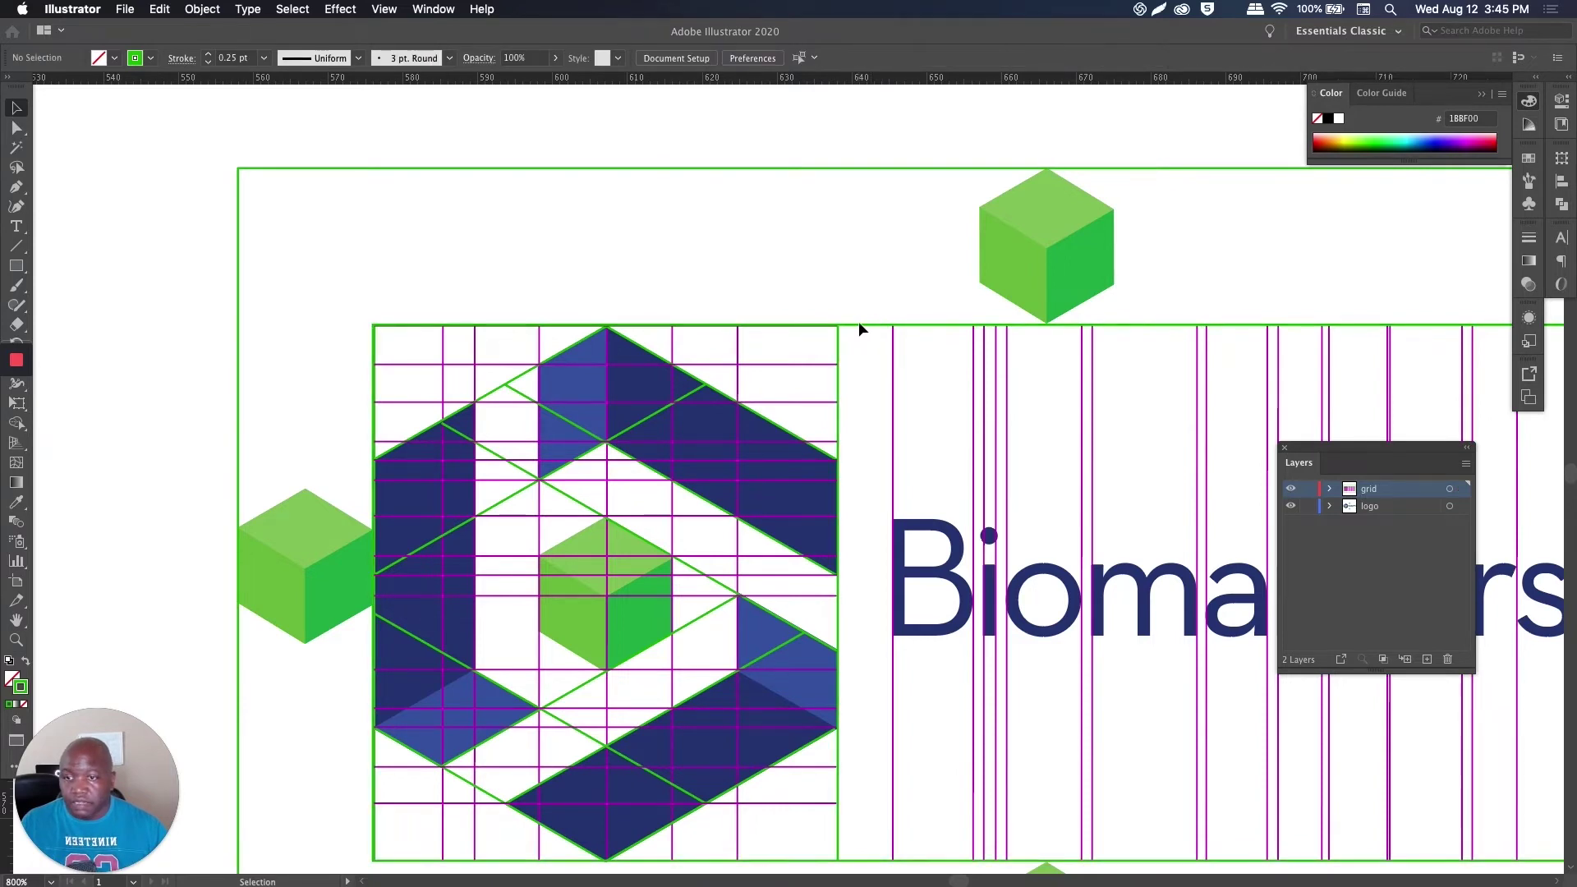
drag(880, 644, 900, 480)
drag(944, 553, 908, 547)
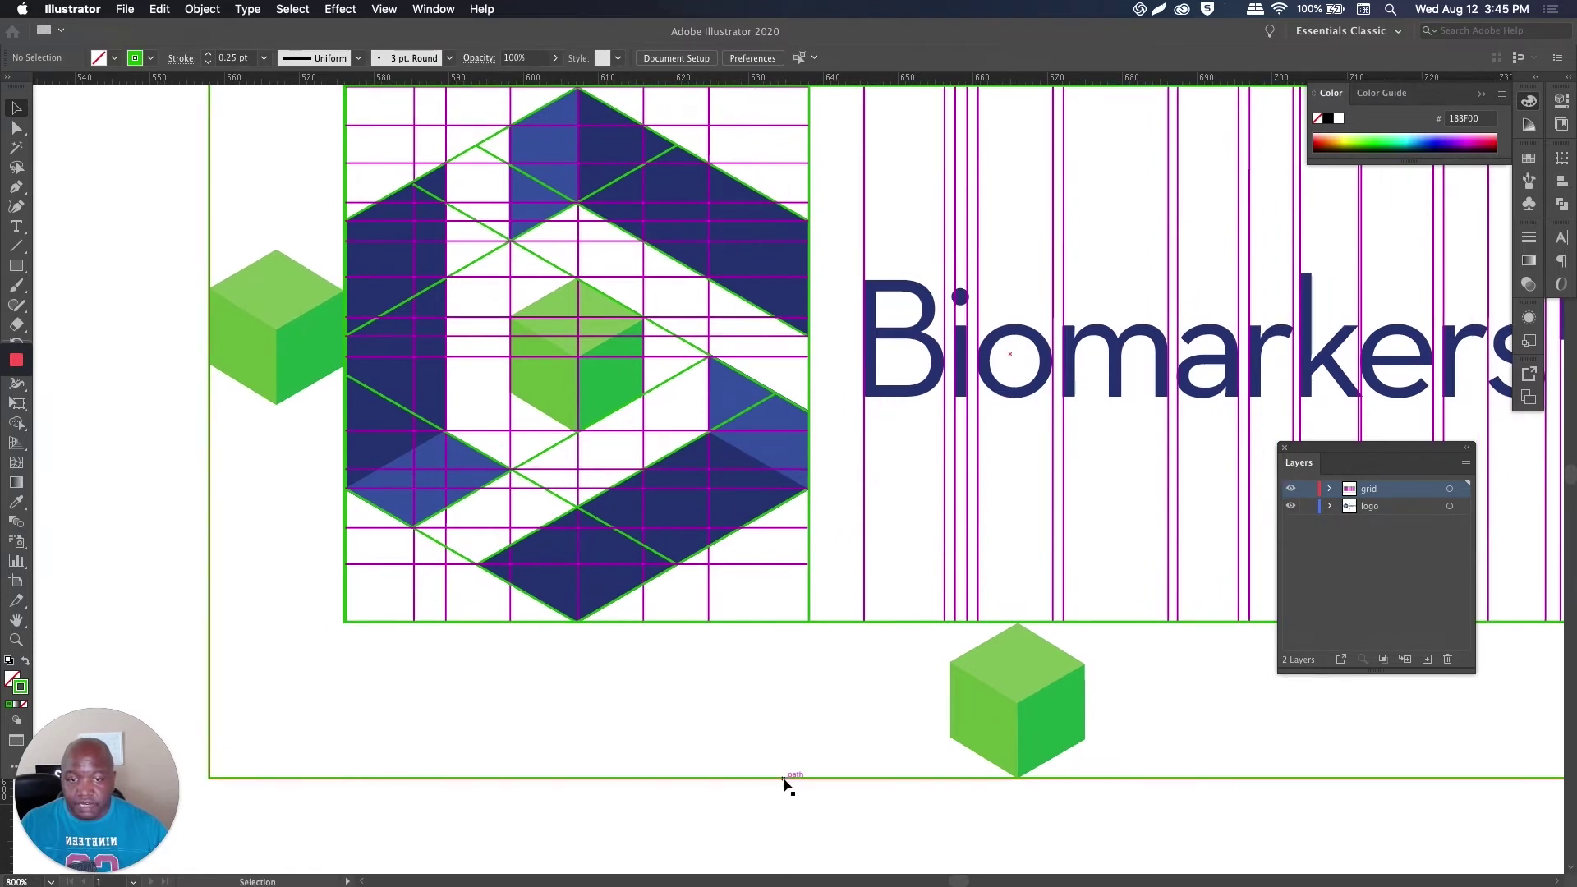
scroll(818, 552, down, 1)
scroll(757, 517, right, 5)
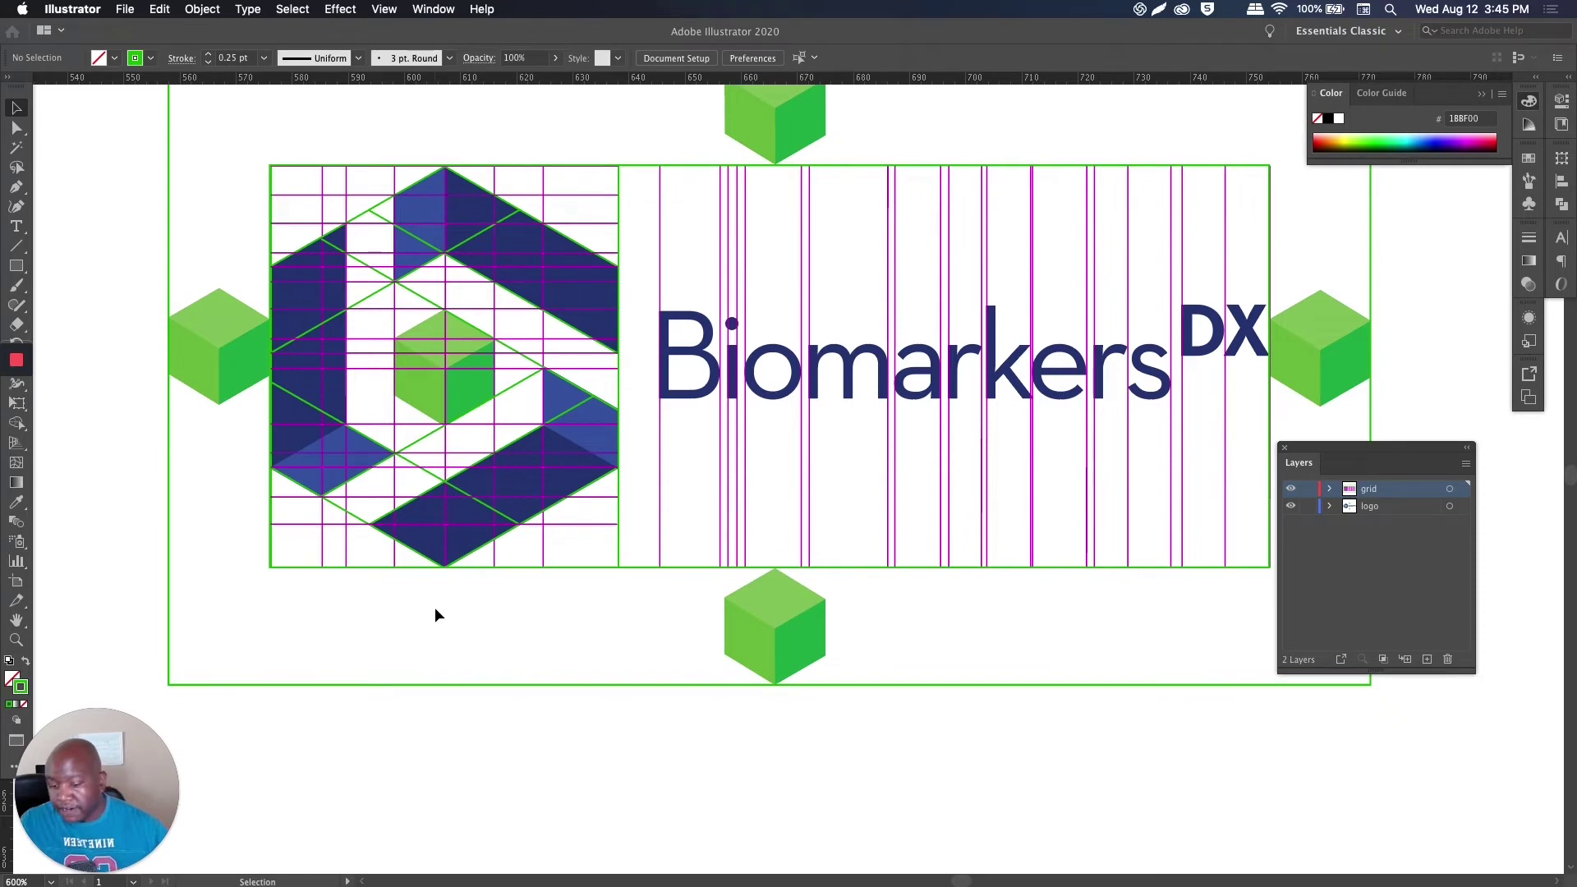
Step: Draw a horizontal line about 214.1 px long along the inner frame's bottom edge, spanning the outer rectangle's width
key(backslash)
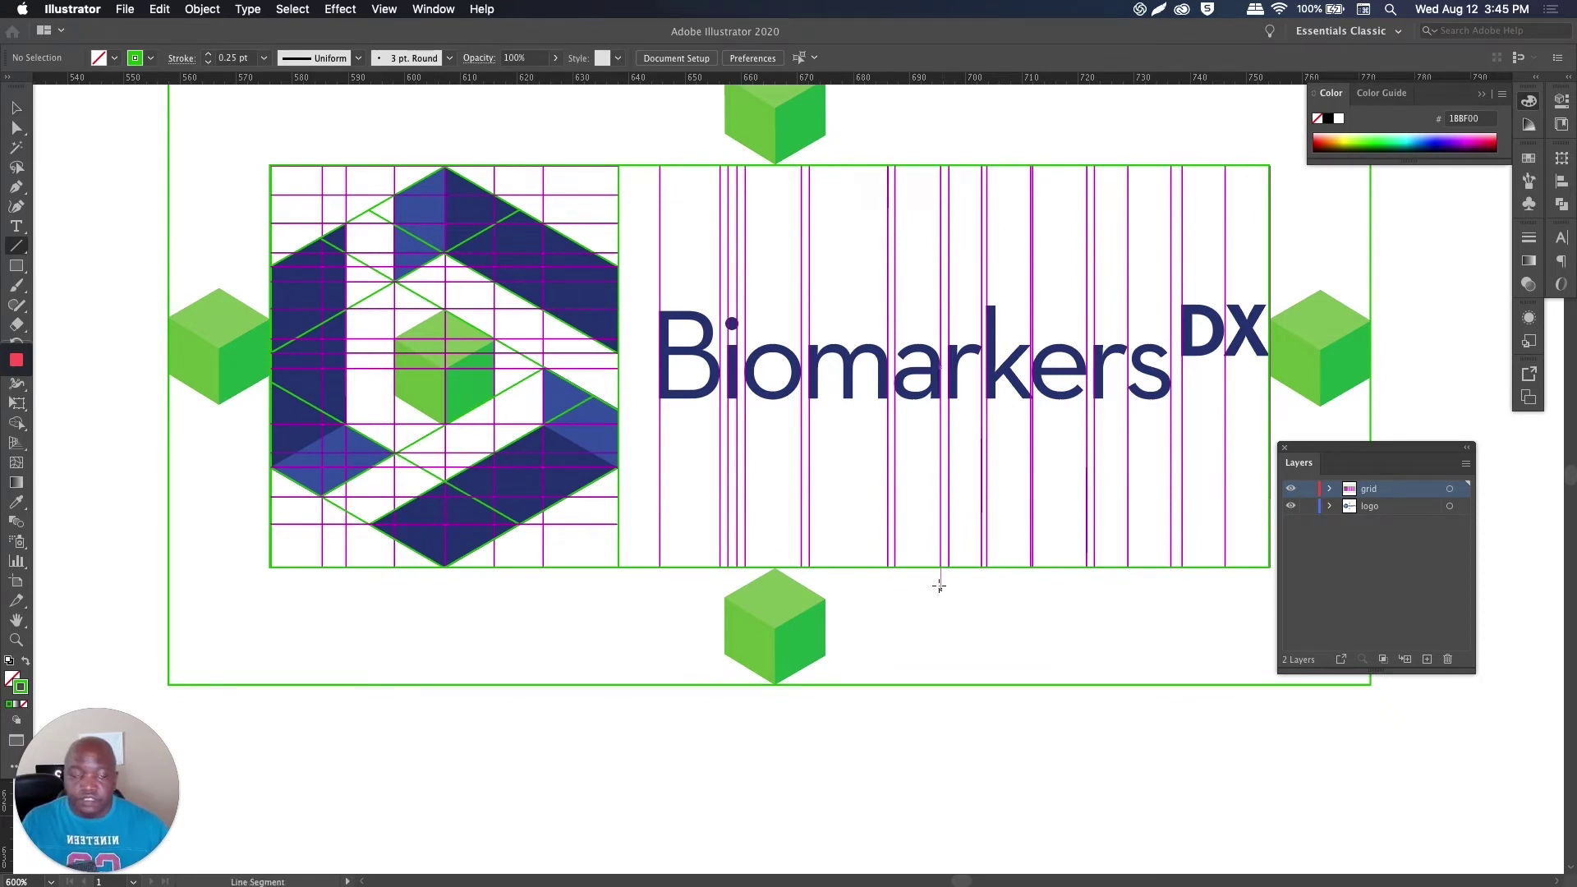
scroll(942, 588, down, 1)
scroll(953, 558, down, 1)
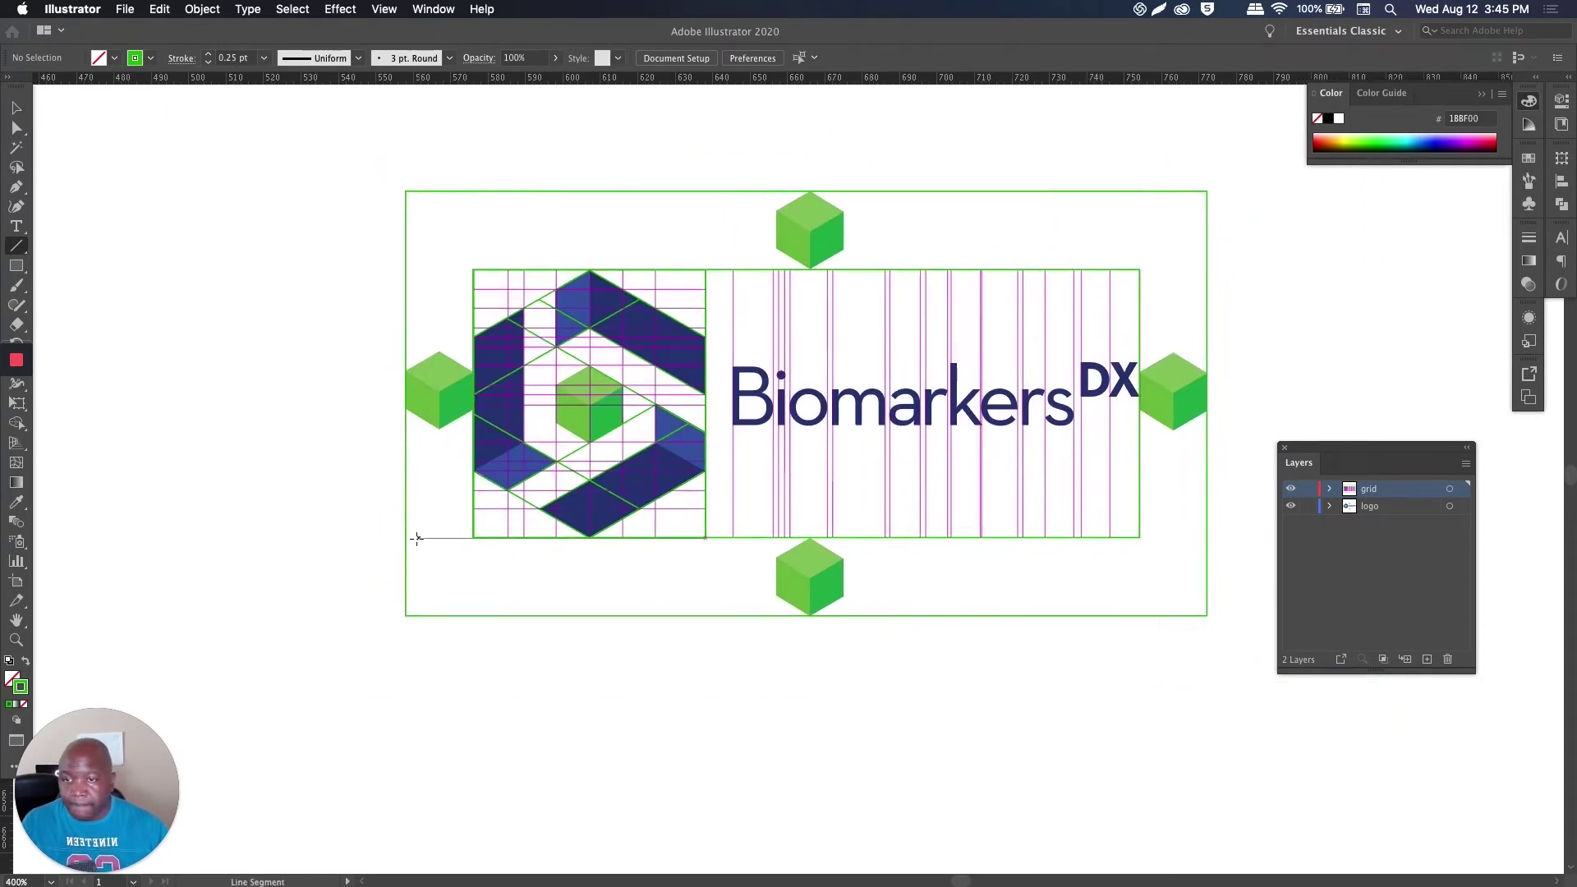
drag(406, 539, 1207, 539)
scroll(411, 555, up, 3)
scroll(547, 544, up, 4)
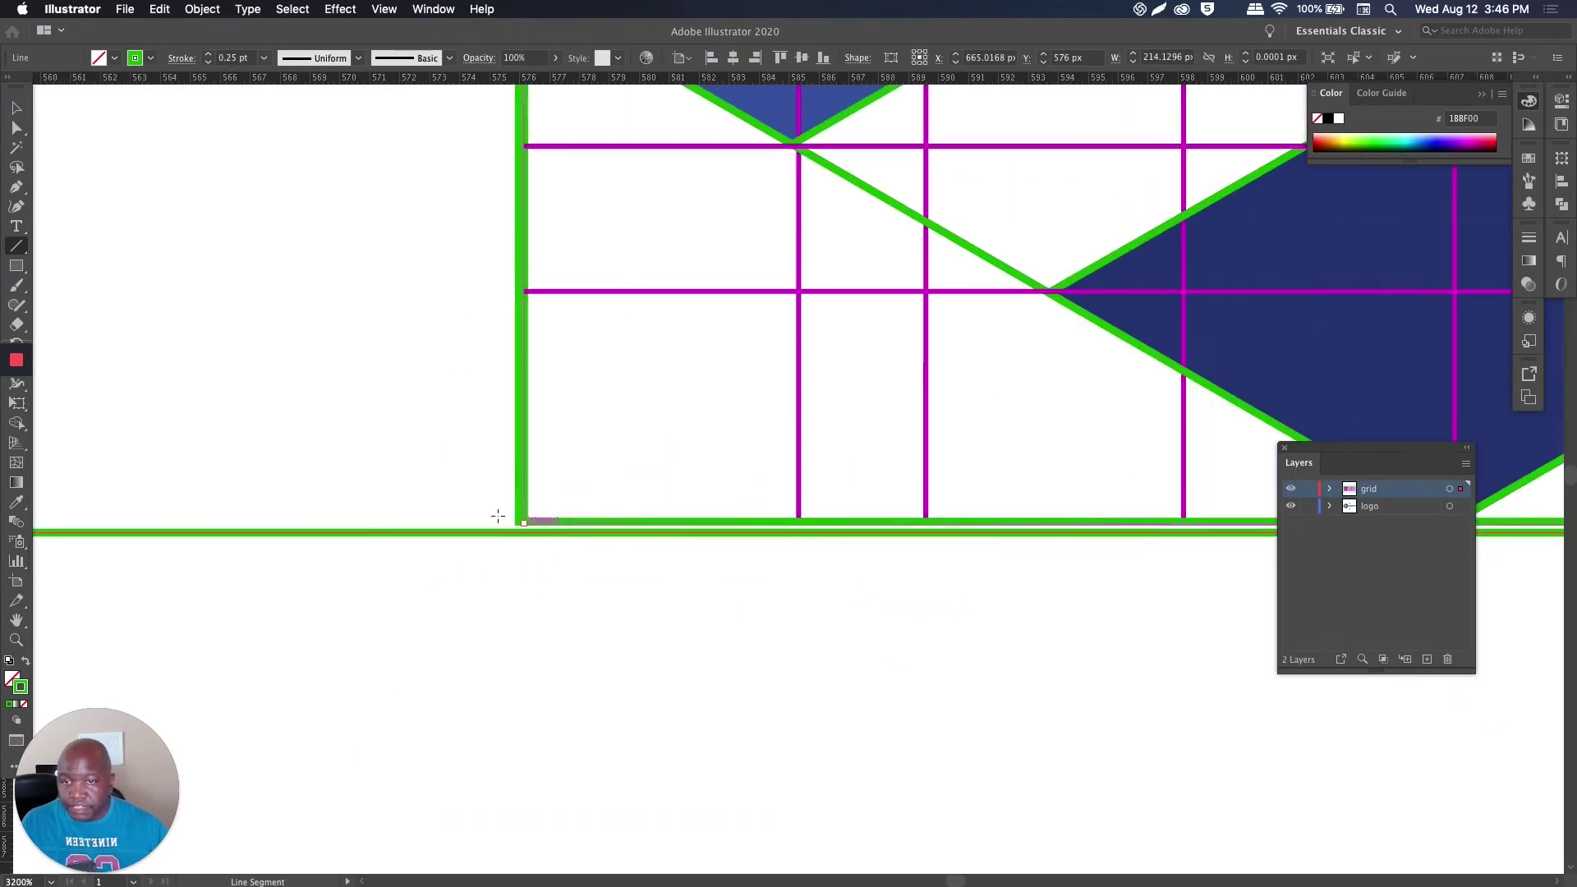
Step: Move the horizontal line up exactly onto the inner frame's bottom edge
key(v)
scroll(454, 532, up, 1)
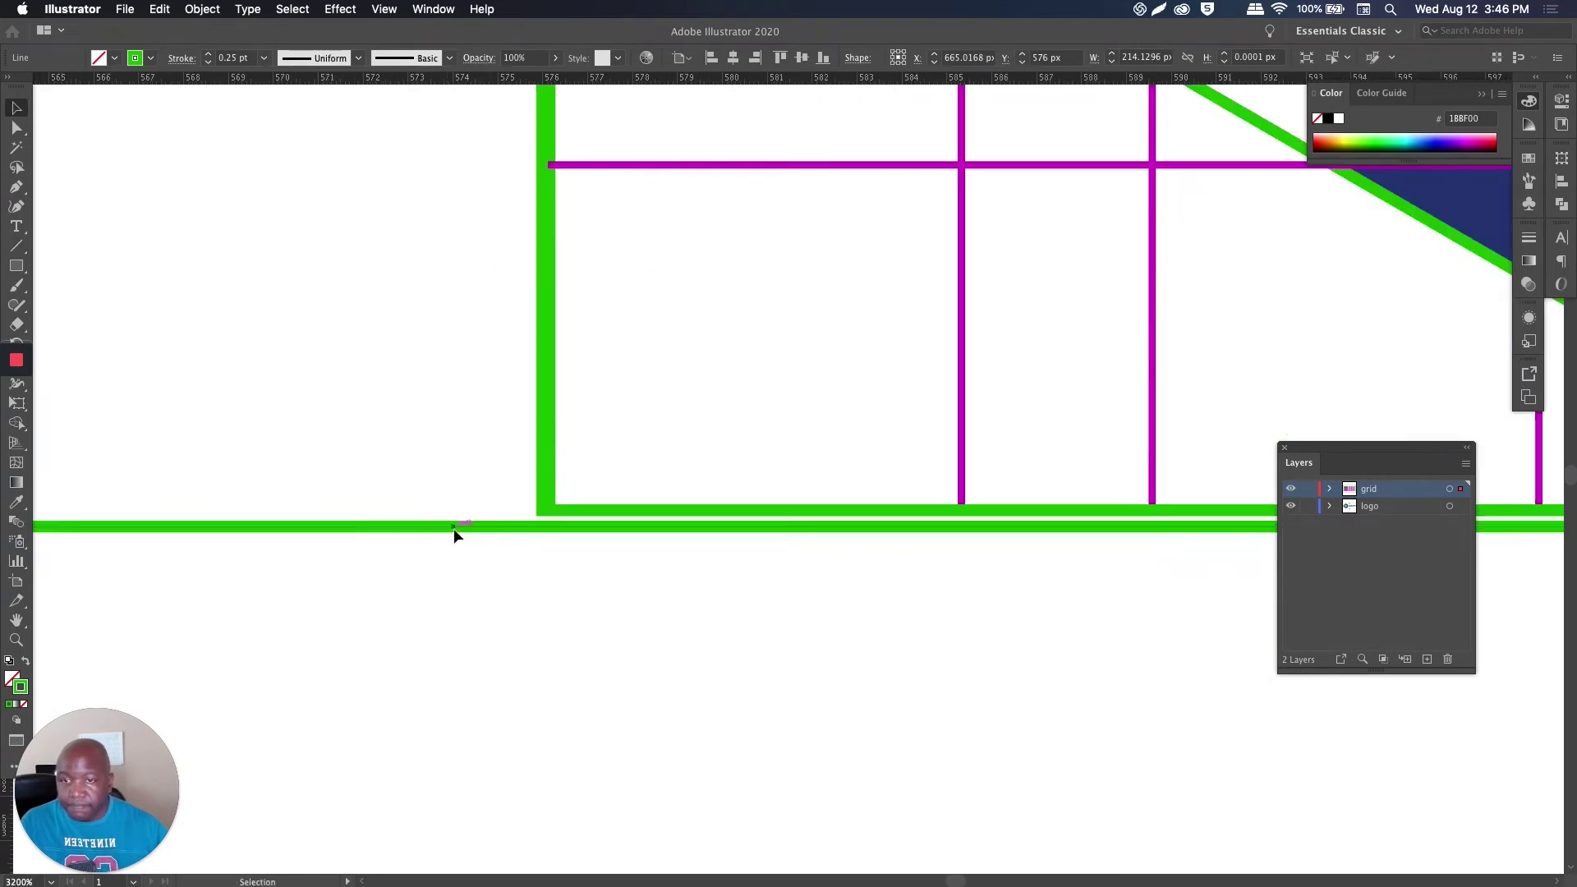
drag(456, 530, 460, 511)
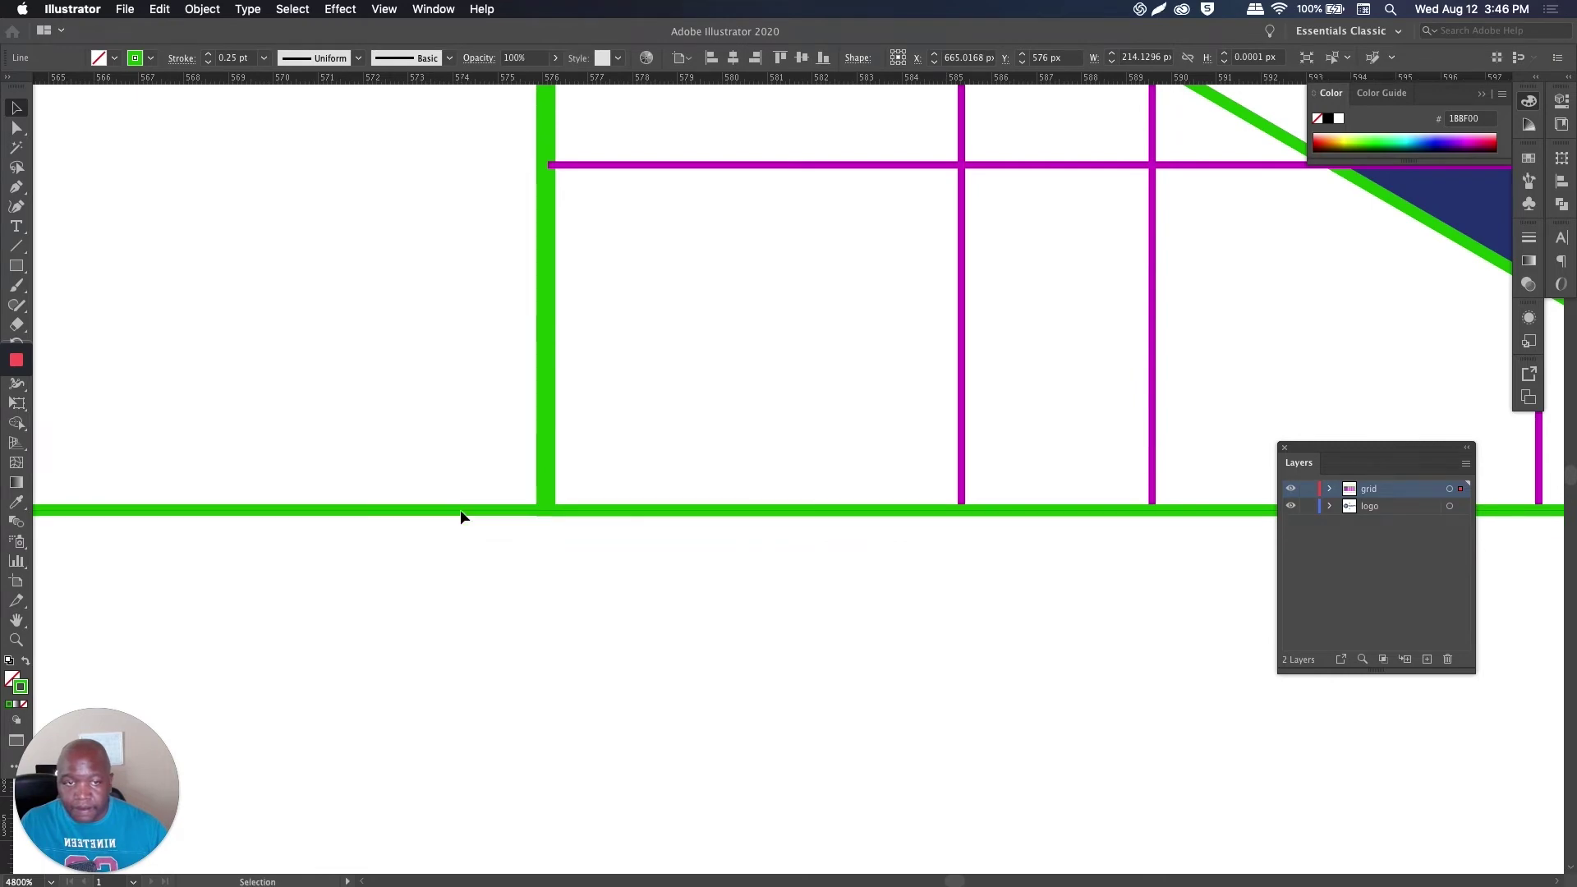
scroll(461, 511, down, 4)
scroll(461, 516, down, 3)
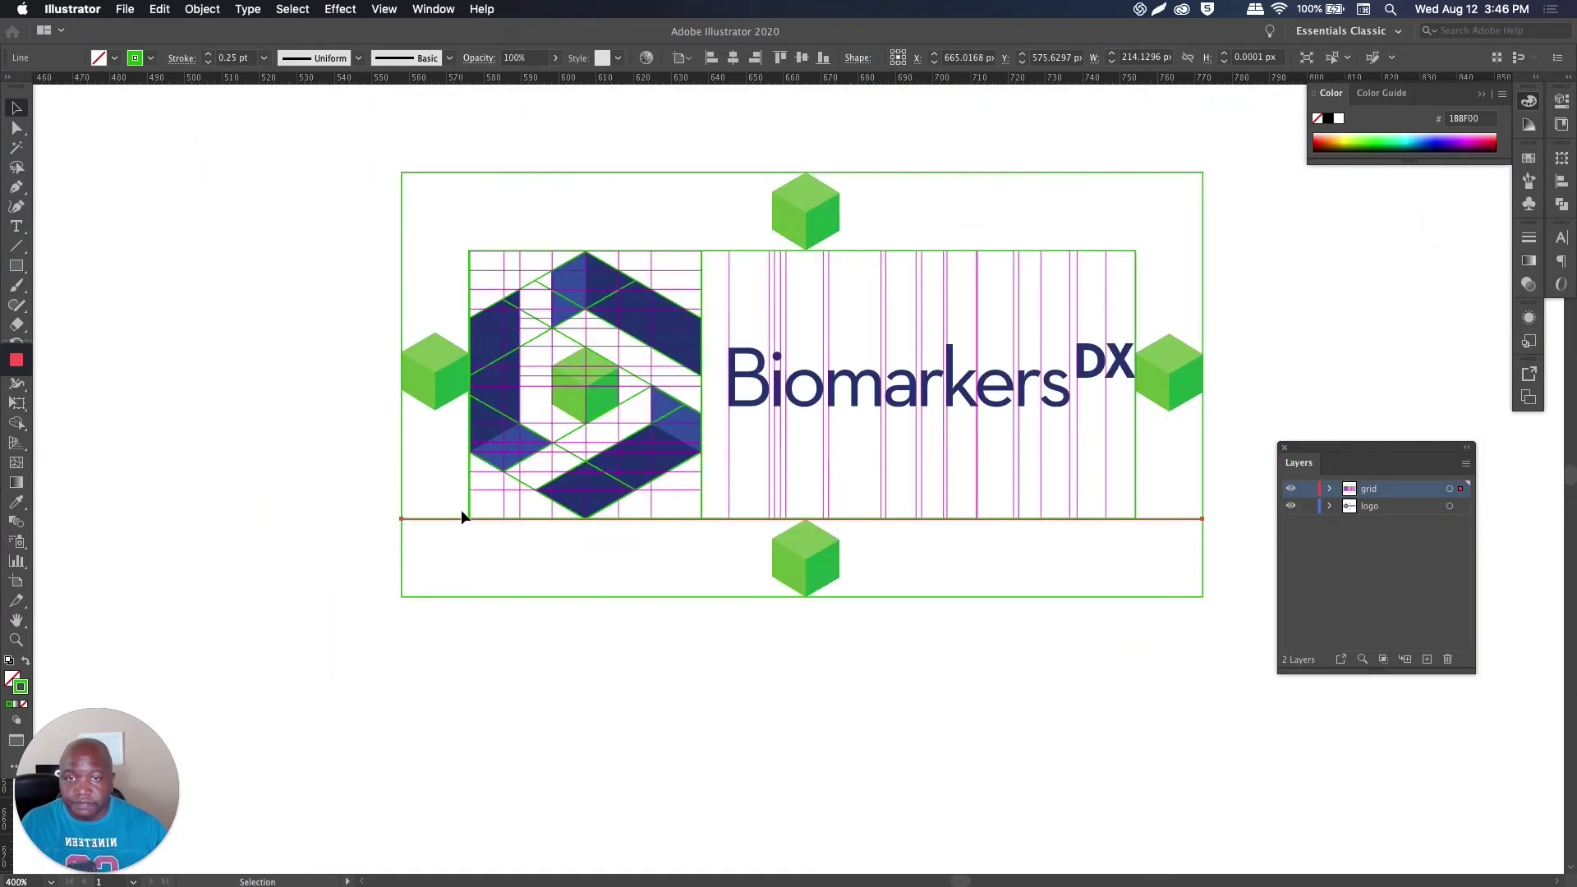
Step: Copy the horizontal line onto the inner frame's top edge, aligned with the sides of the outer rectangle
drag(485, 419, 519, 667)
scroll(492, 486, up, 1)
drag(495, 765, 506, 363)
scroll(511, 357, up, 5)
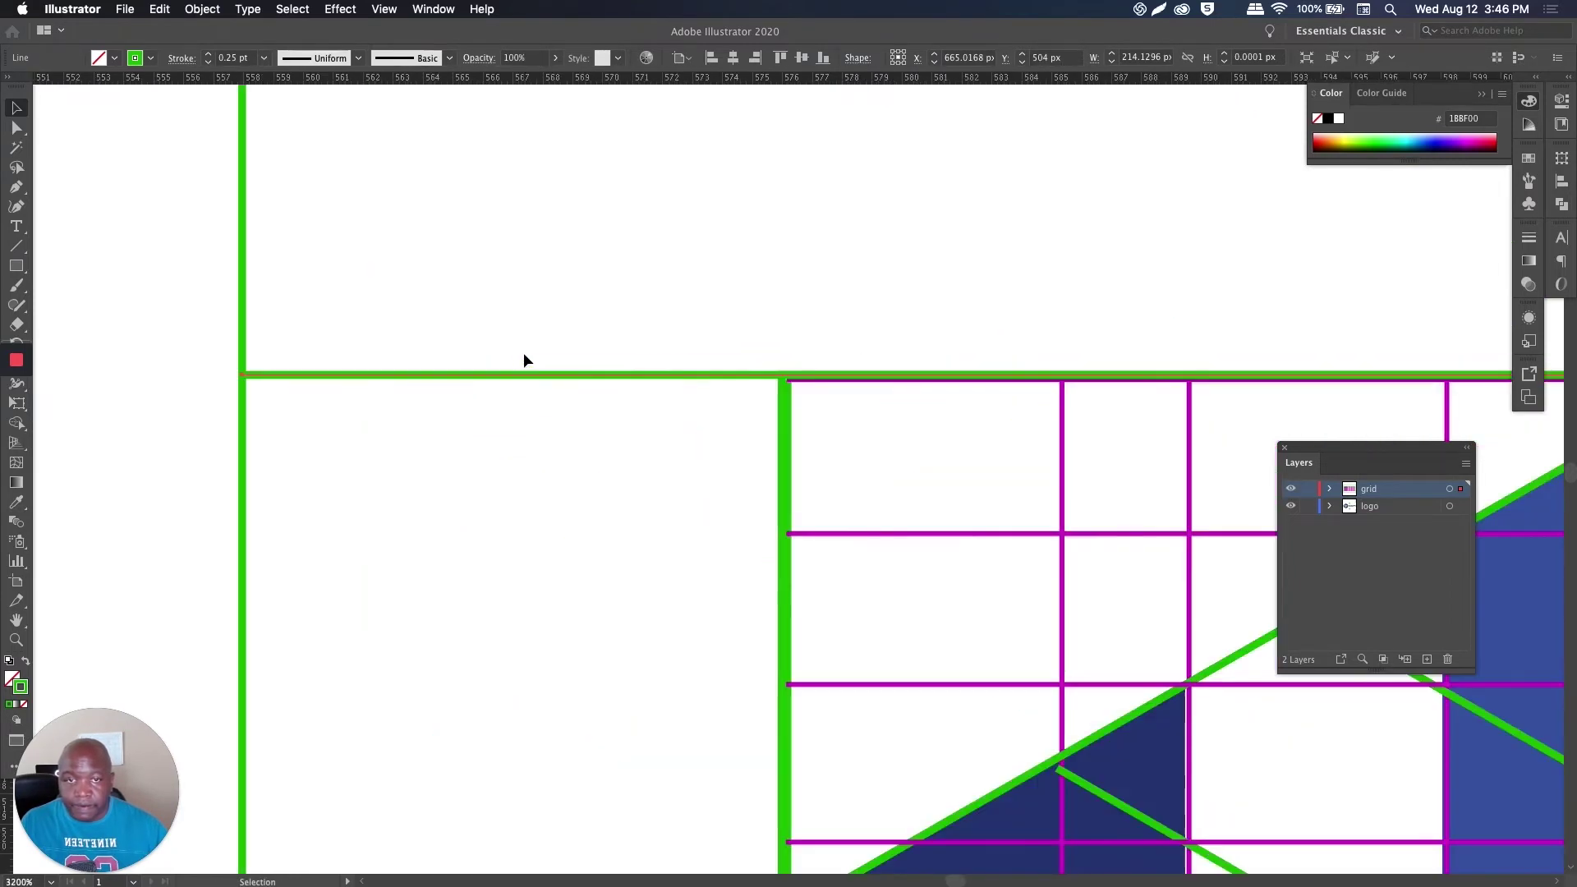
scroll(524, 353, down, 5)
drag(743, 467, 685, 403)
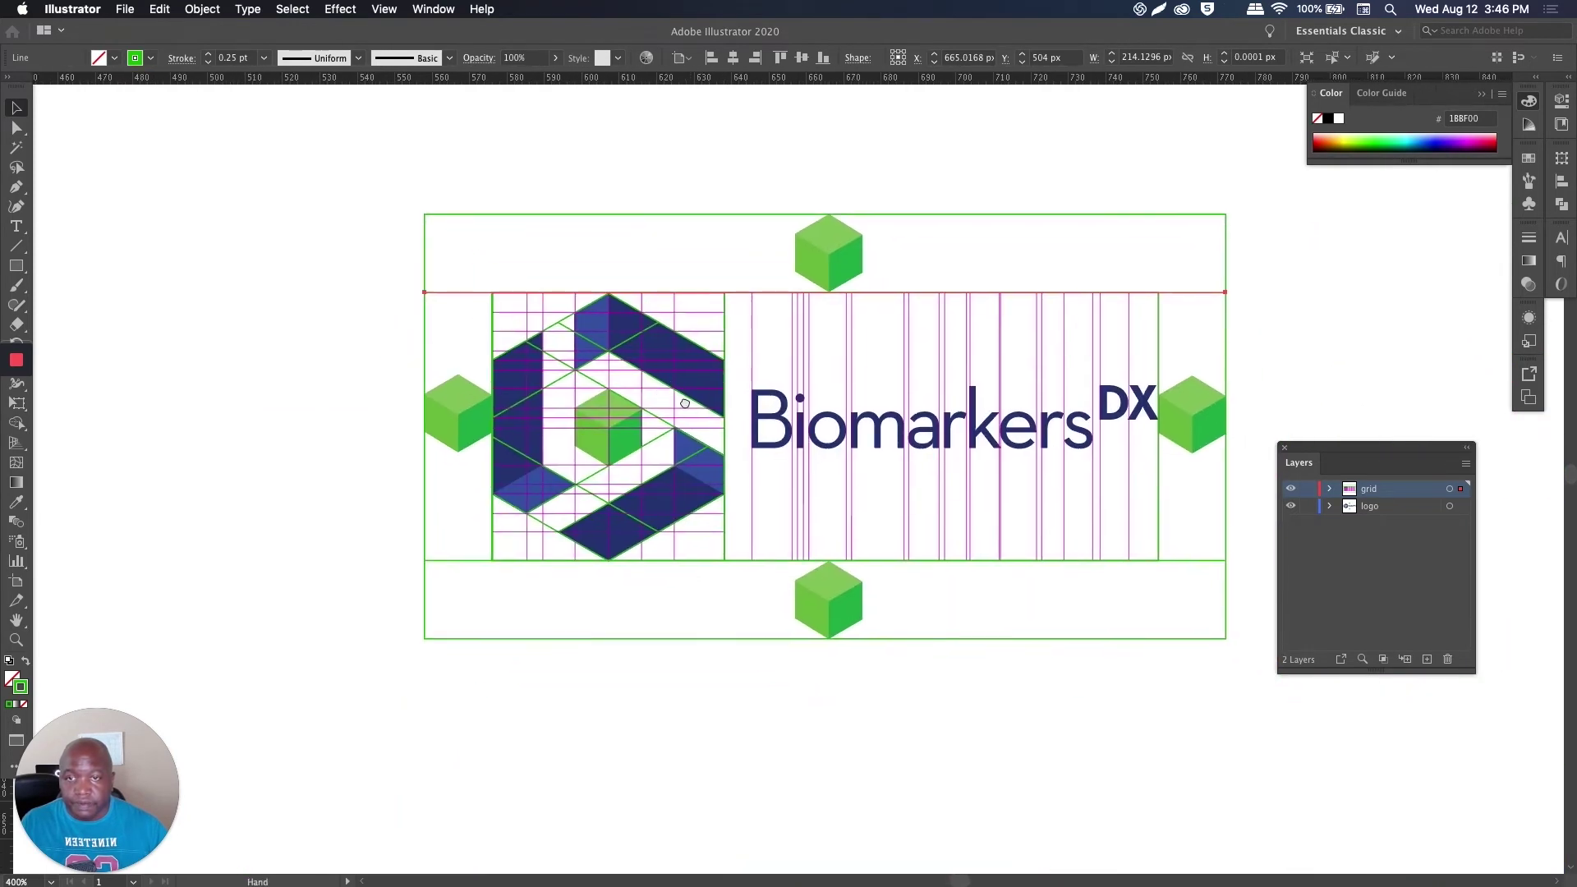
click(584, 597)
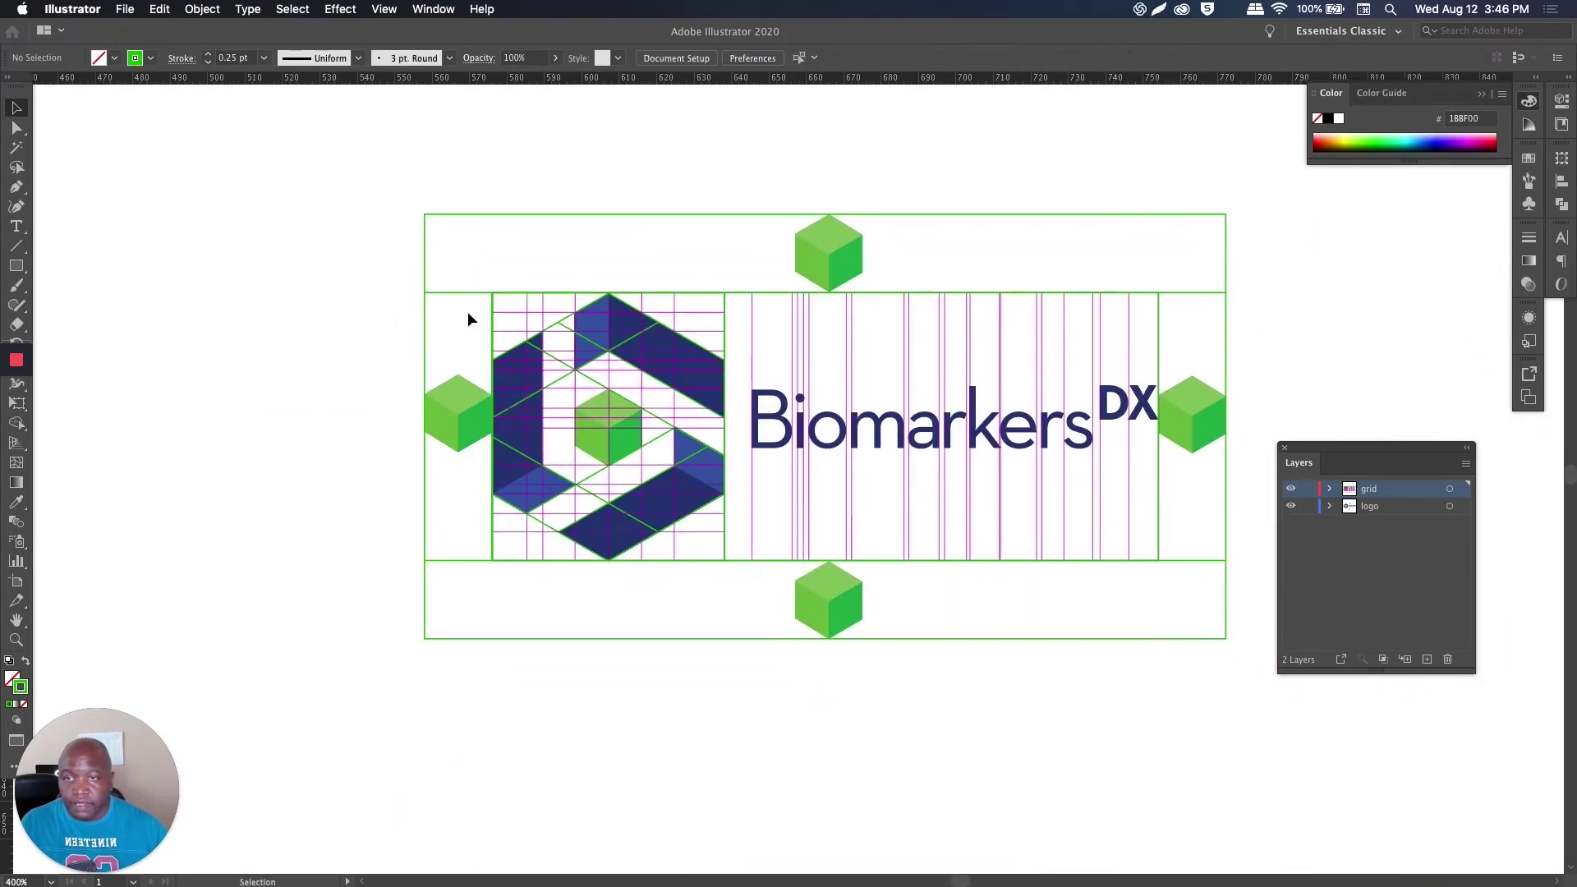
Step: Copy the upper horizontal line away from the frame and rotate the copy to vertical with Free Transform
drag(461, 293, 309, 361)
key(e)
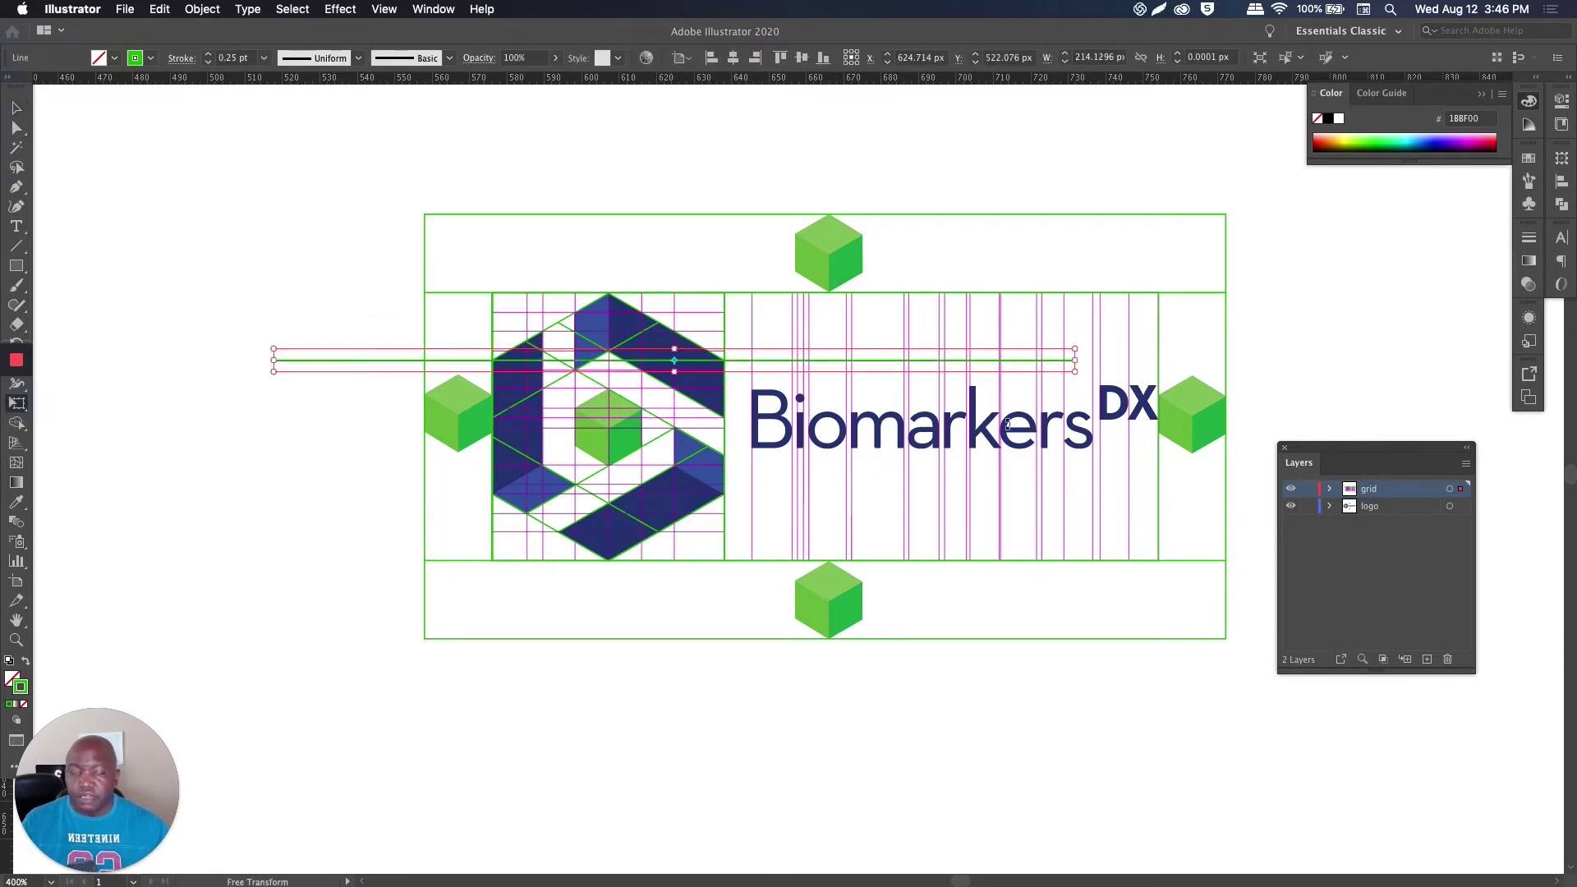
drag(1079, 359, 876, 356)
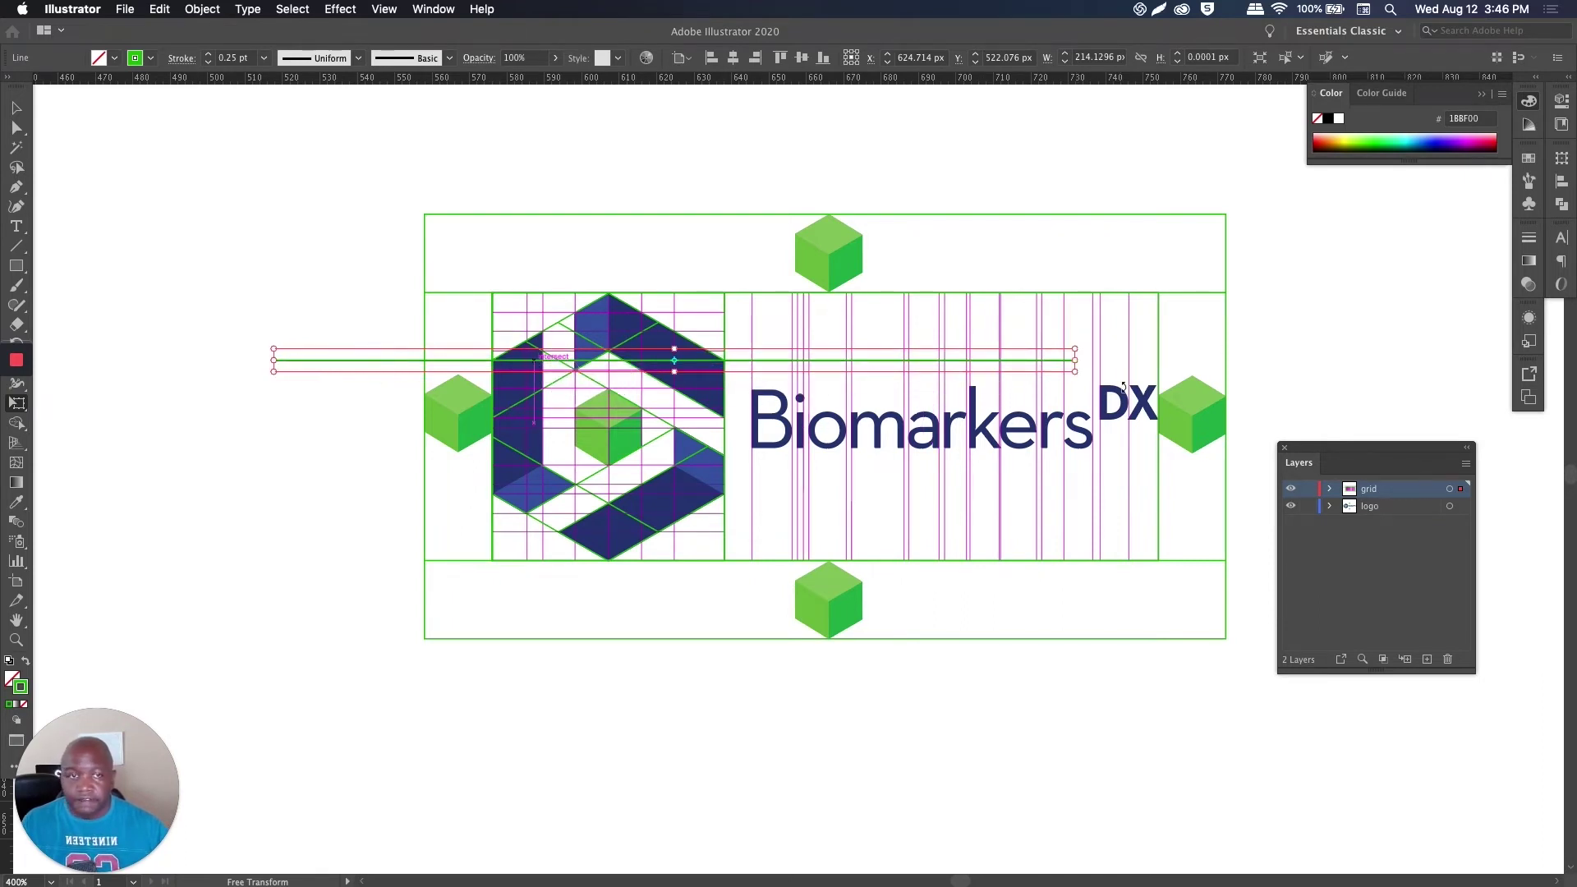
drag(743, 288, 407, 336)
Step: Shorten the vertical line to the outer rectangle's height, about 113.5 px, and place it on the inner frame's left edge
key(super+minus)
drag(387, 176, 387, 295)
drag(387, 770, 392, 613)
key(v)
drag(387, 387, 534, 387)
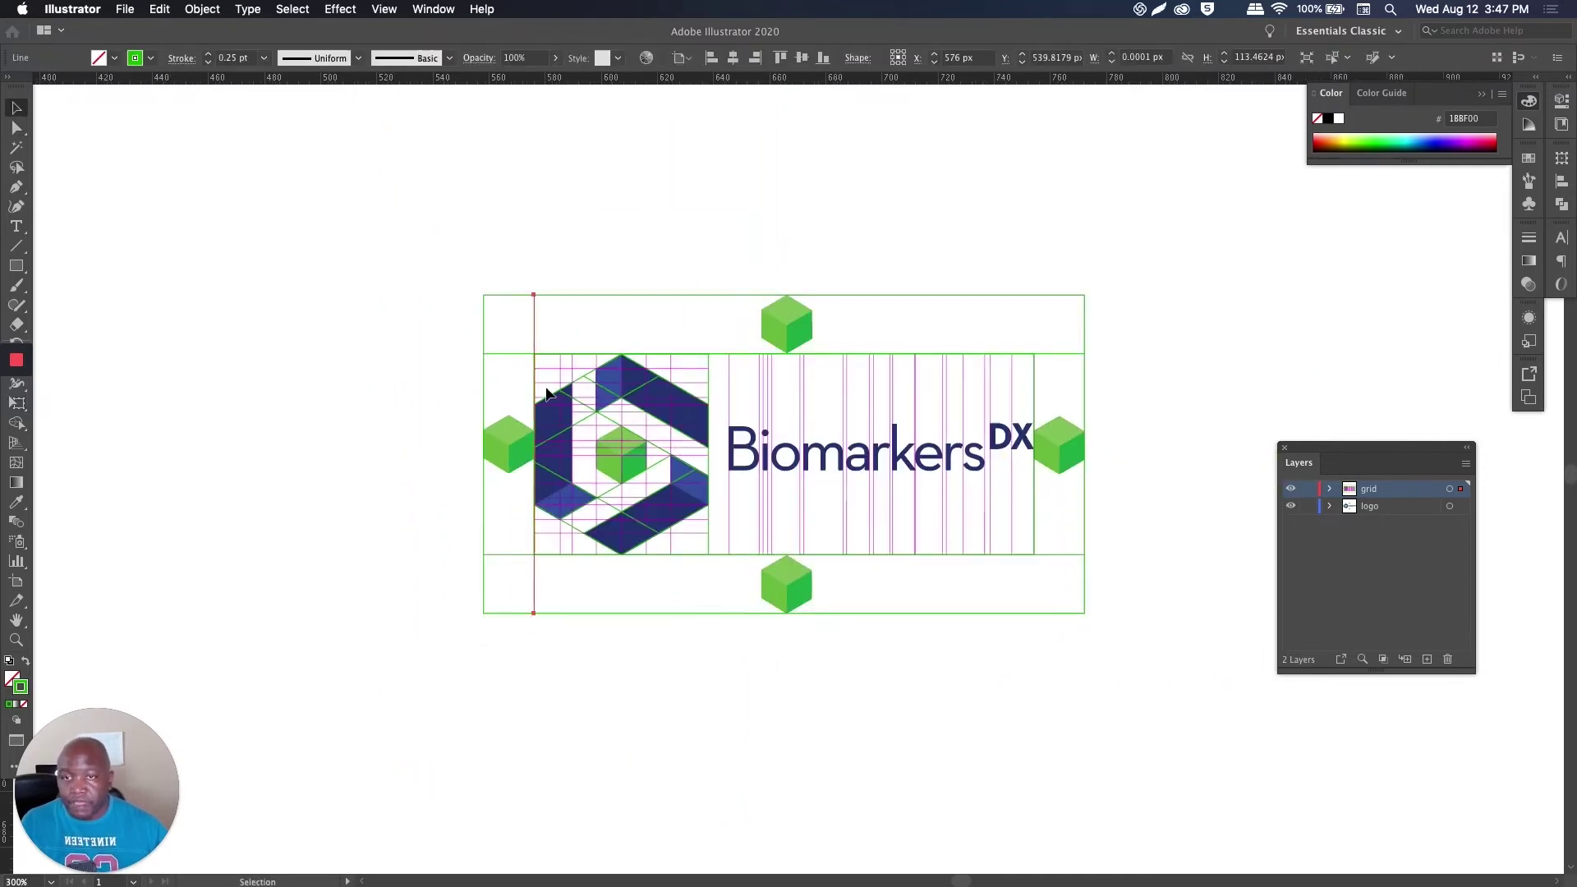
Step: Copy the vertical line about 178 px across onto the inner frame's right edge
key(super+equal)
click(616, 315)
scroll(469, 421, right, 3)
scroll(469, 421, down, 2)
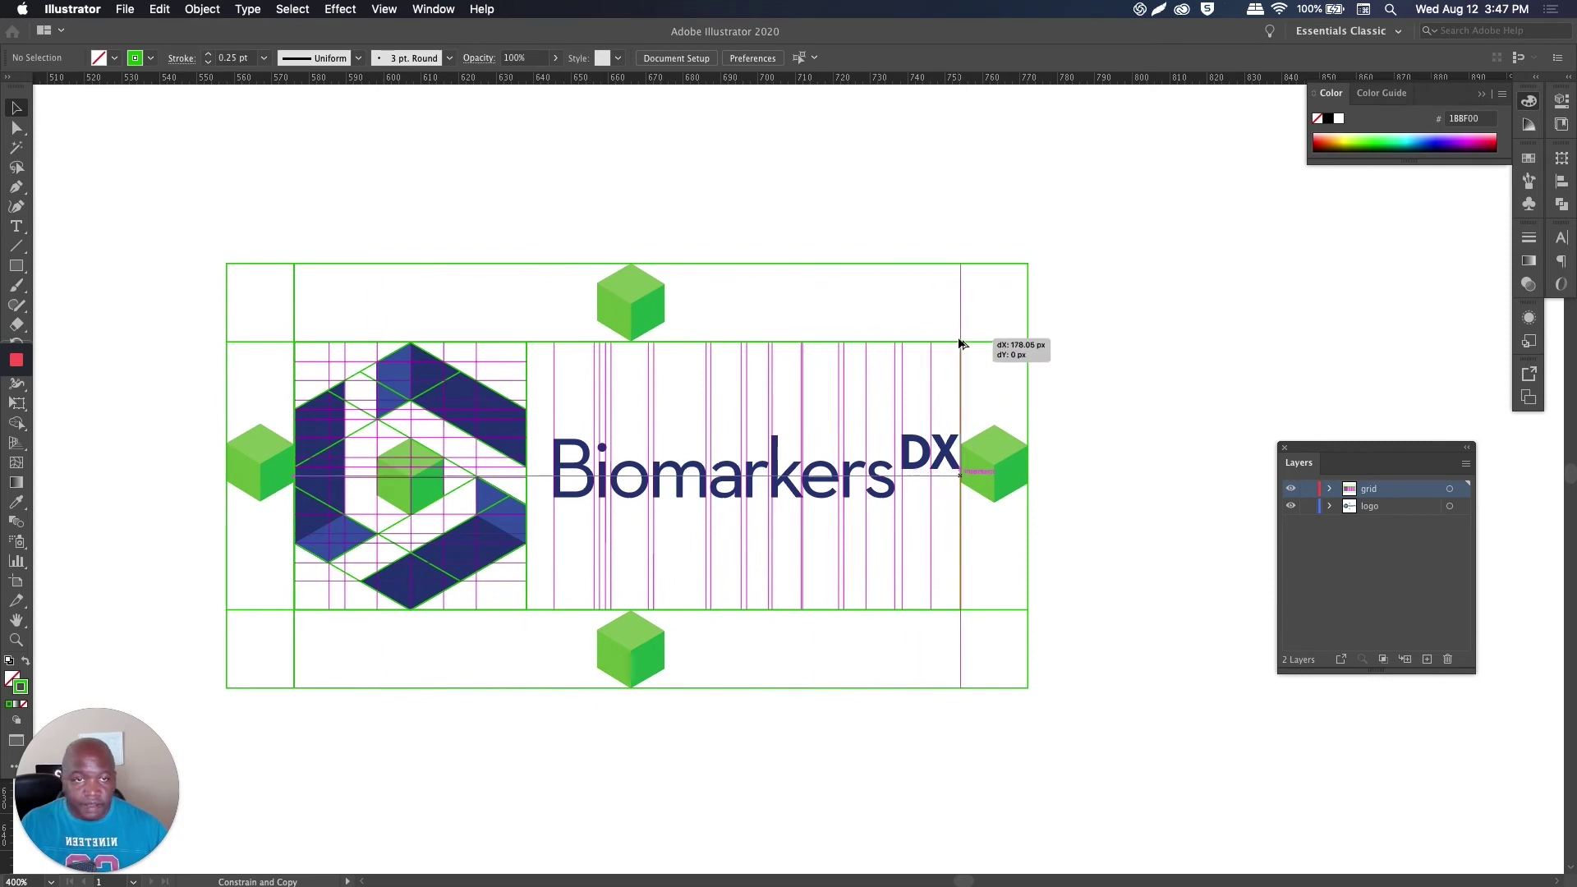
scroll(958, 342, left, 2)
scroll(958, 342, down, 2)
scroll(1031, 521, left, 2)
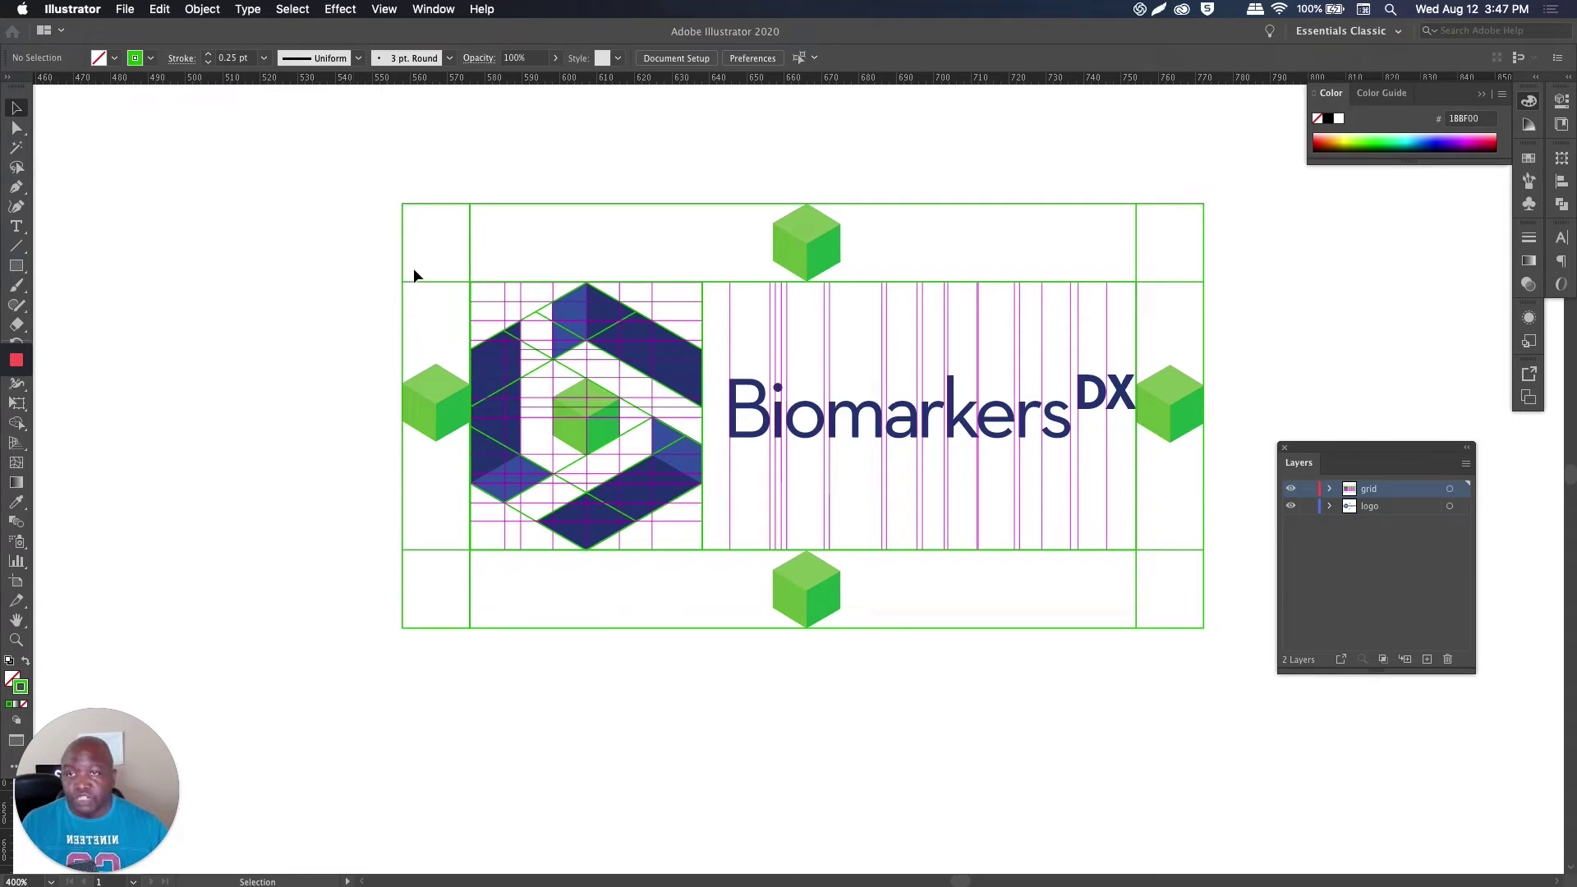
Step: Copy the cube into the outer frame's top-left and top-right corner squares
drag(440, 421, 439, 259)
click(323, 382)
drag(913, 325, 764, 283)
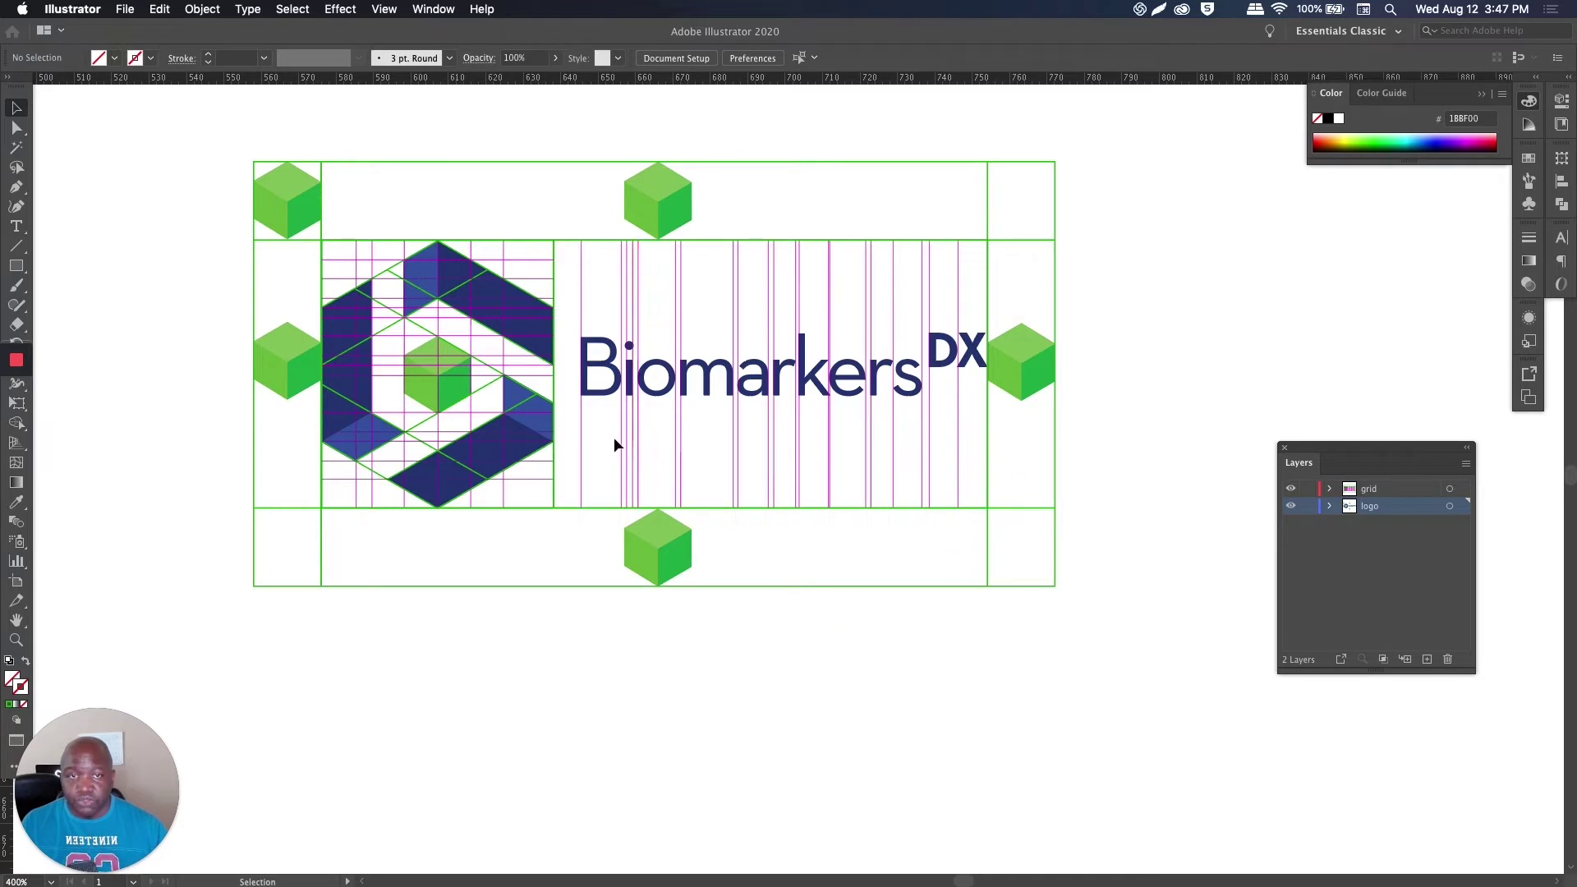
drag(284, 204, 1019, 195)
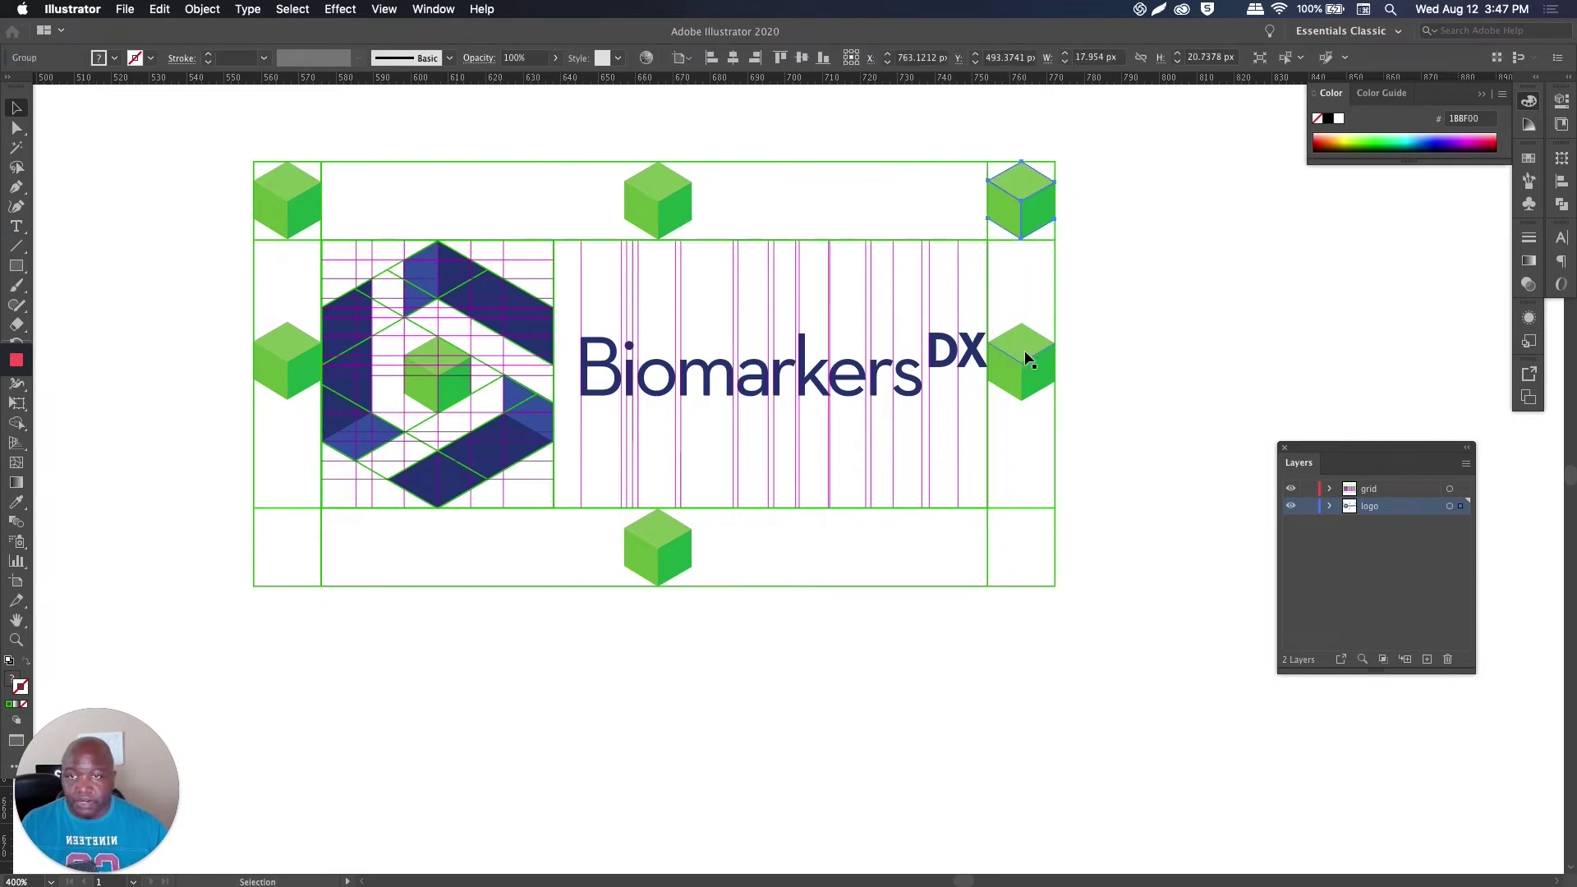
Step: Copy the right margin's cube straight down into the bottom-right corner square and check its fit up close
drag(1021, 359, 1031, 557)
click(1123, 499)
scroll(1041, 552, up, 5)
key(super+shift+a)
click(1204, 483)
click(1170, 513)
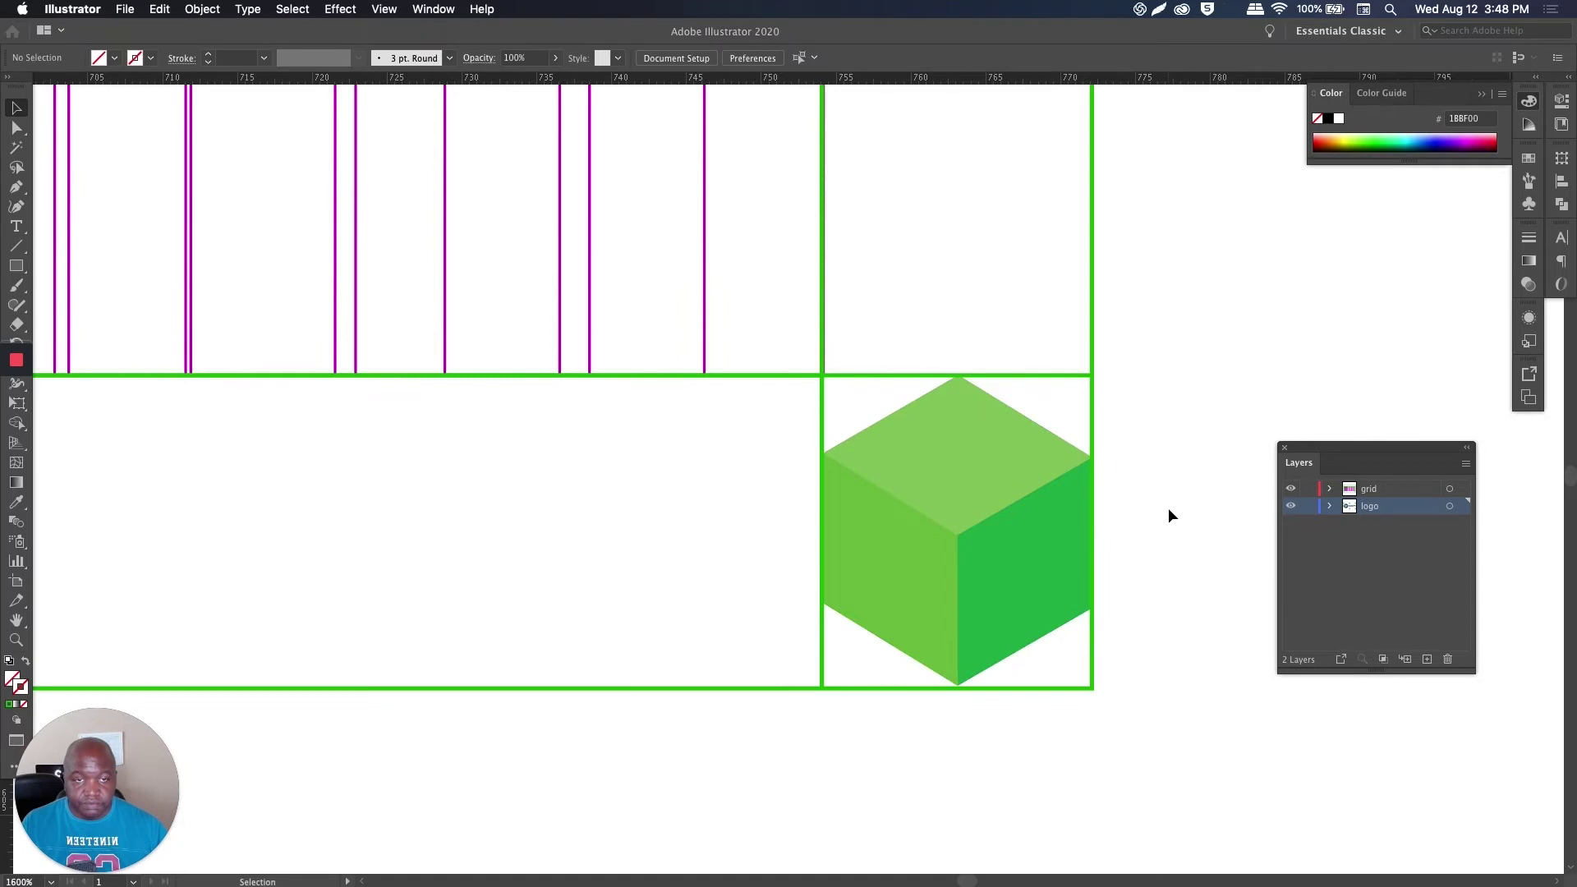
scroll(1000, 475, up, 3)
click(1000, 472)
scroll(1000, 472, down, 4)
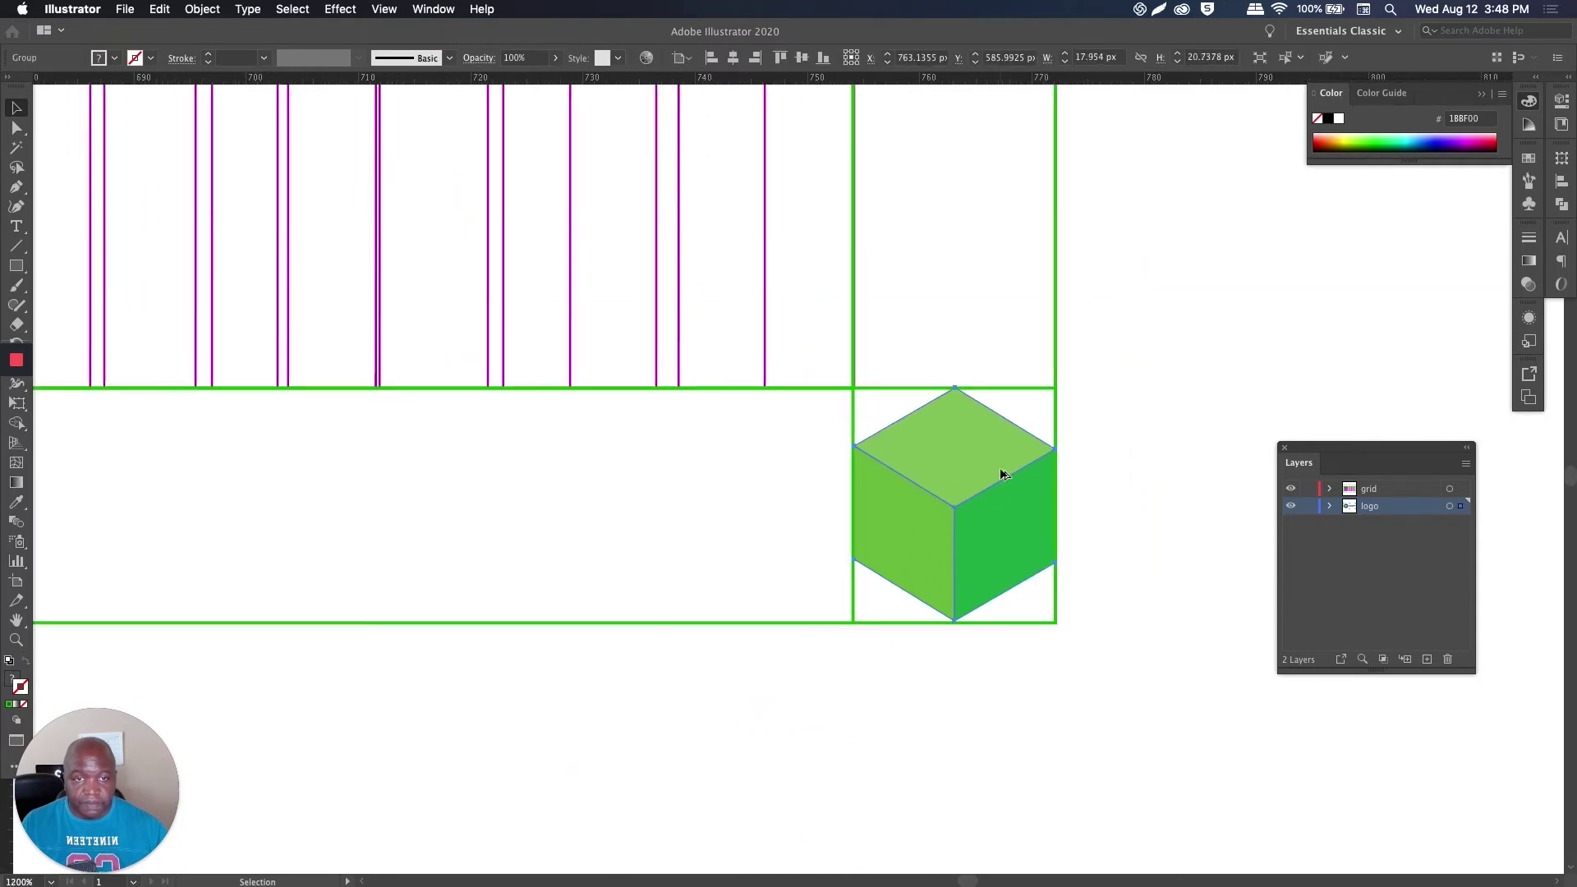
scroll(1003, 468, down, 2)
click(1101, 386)
scroll(790, 399, down, 2)
drag(573, 185, 853, 291)
scroll(833, 304, down, 1)
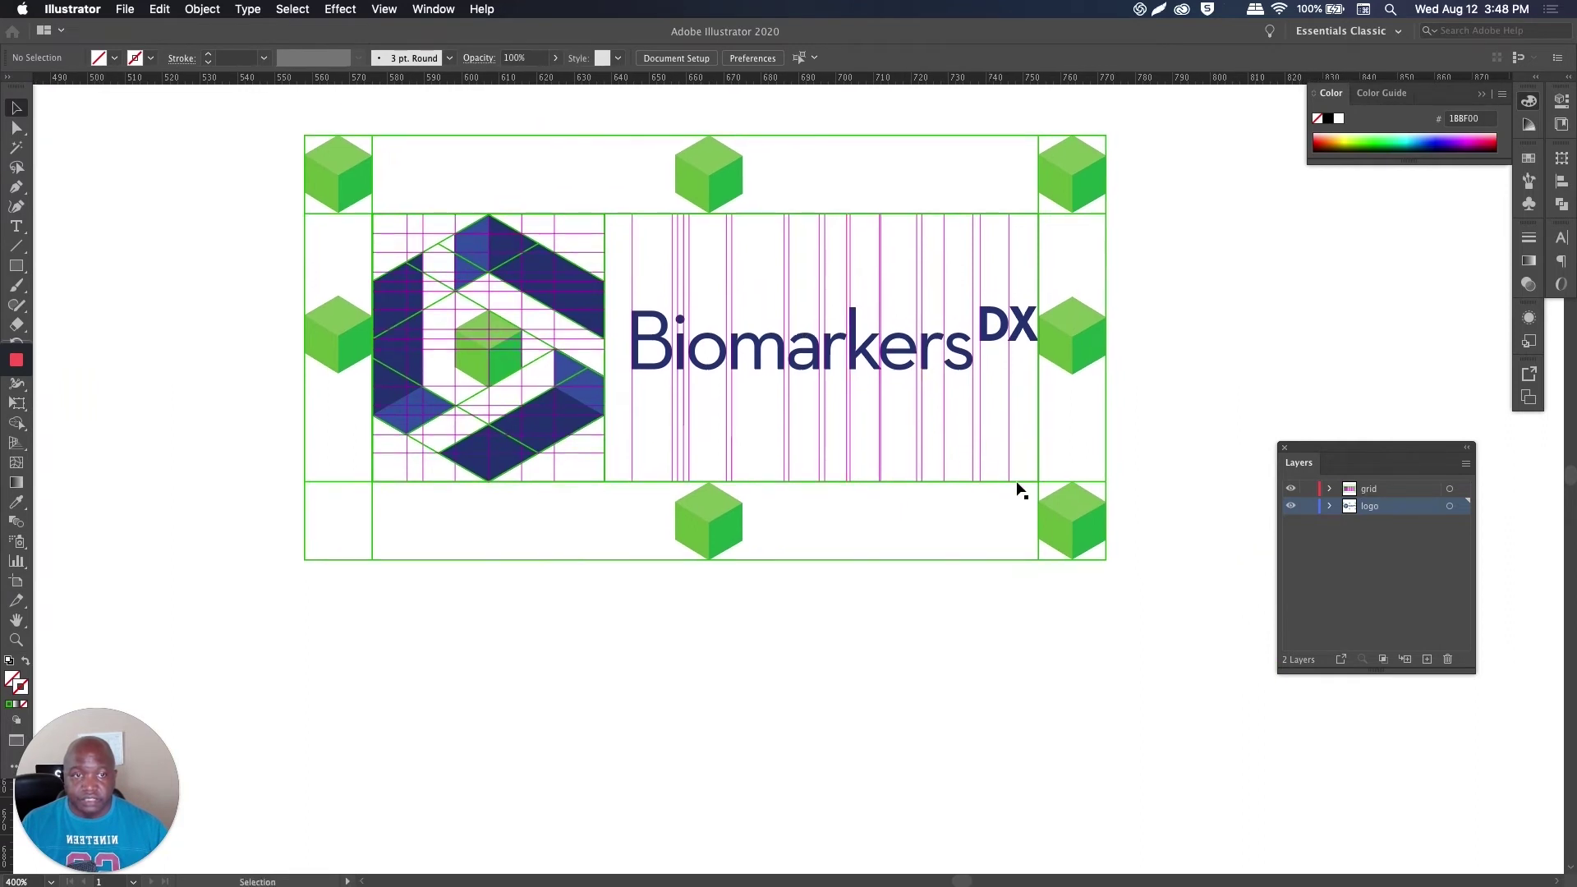
Step: Copy the bottom-right corner cube across into the outer frame's bottom-left corner square
drag(1074, 508, 341, 542)
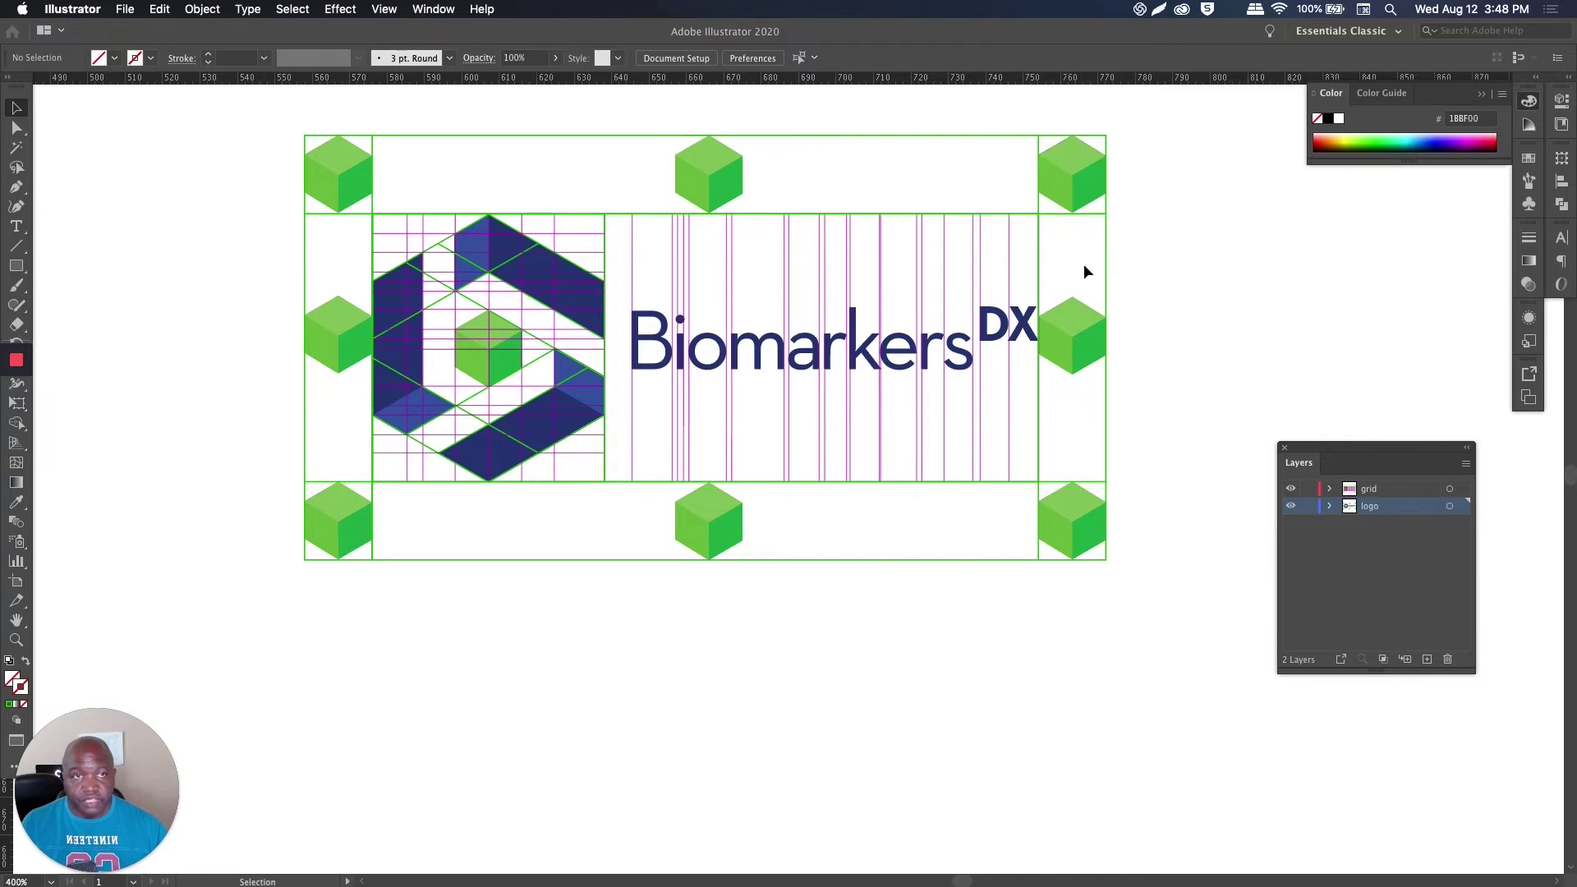
key(space)
drag(875, 367, 852, 375)
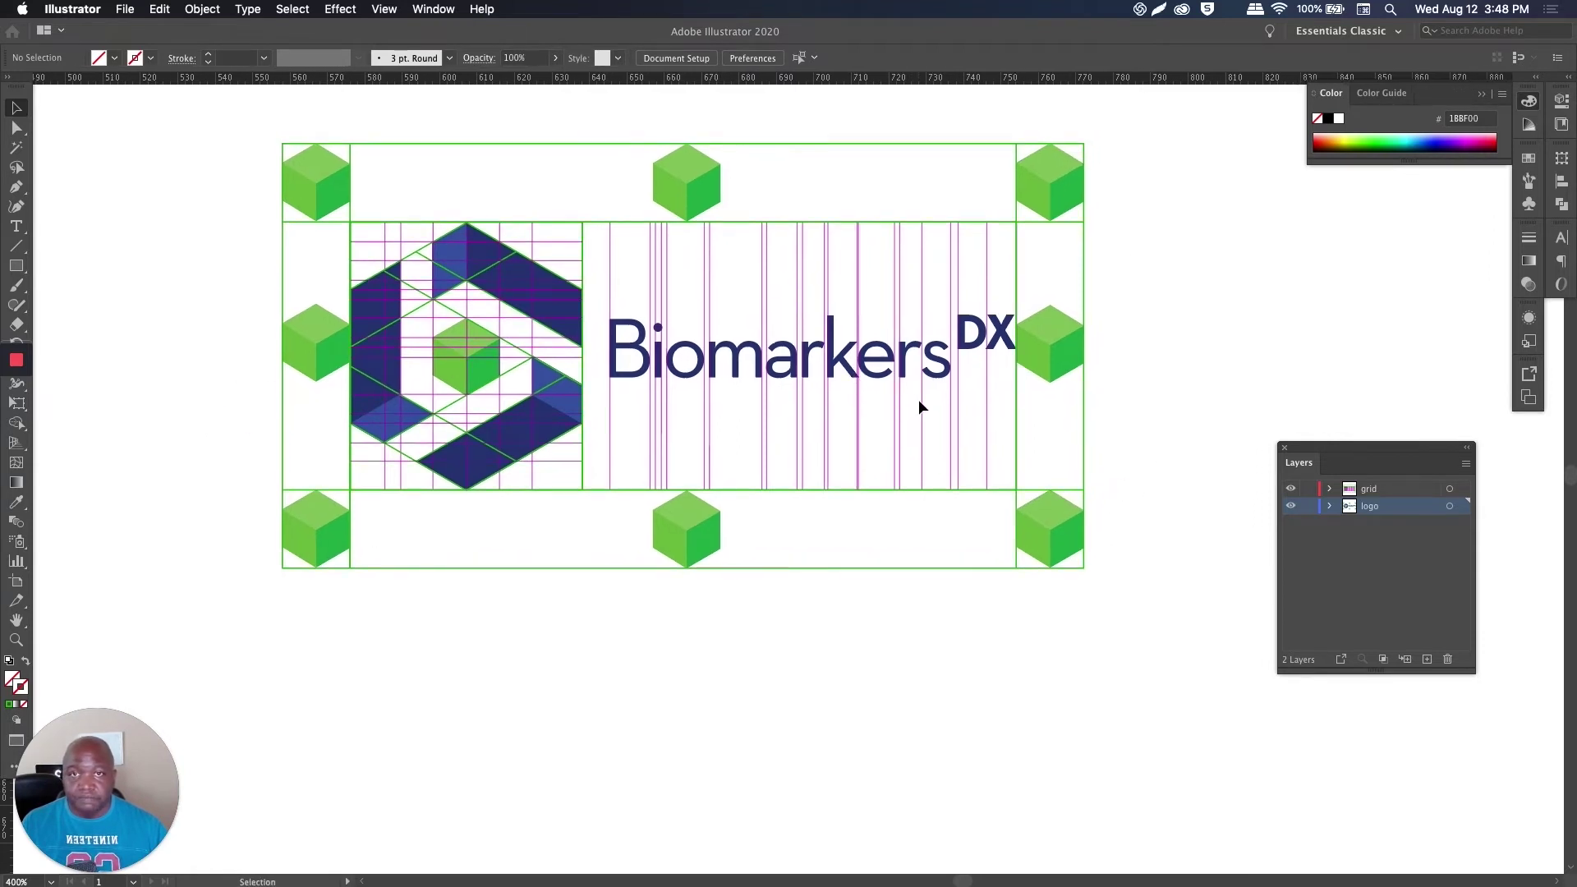
Step: Hide and reshow the grid layer and the logo layer in turn to compare them
click(1290, 490)
click(1290, 490)
click(1291, 506)
click(1292, 506)
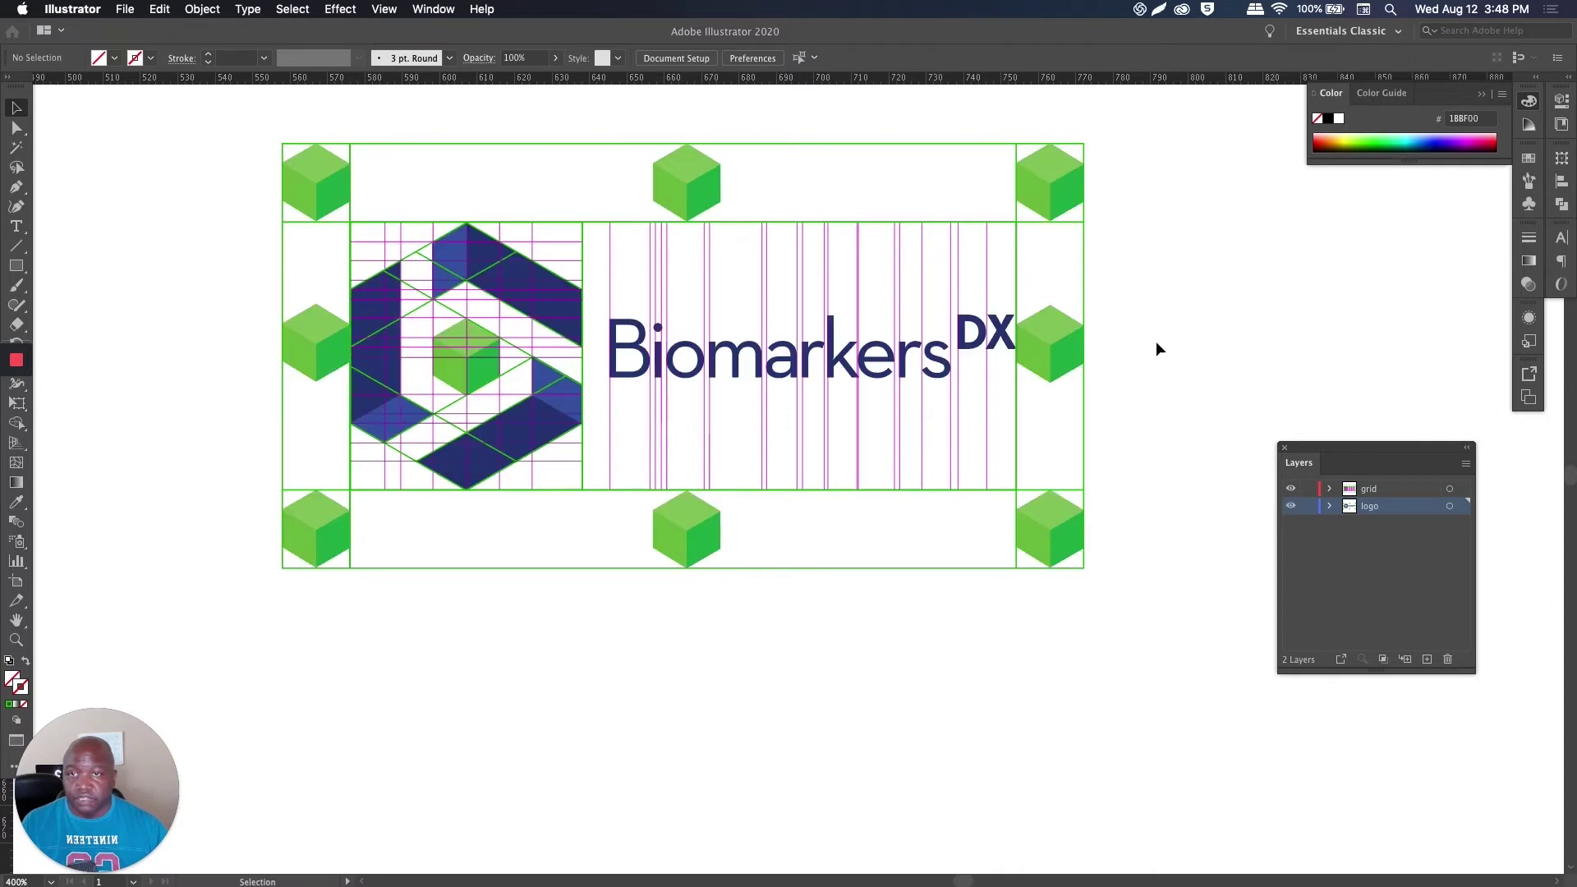
Step: Move the eight cubes around the logo from the logo layer onto a new layer above the grid
click(312, 337)
shift+click(320, 530)
shift+click(1055, 513)
shift+click(1060, 355)
shift+click(1054, 197)
shift+click(690, 194)
shift+click(318, 194)
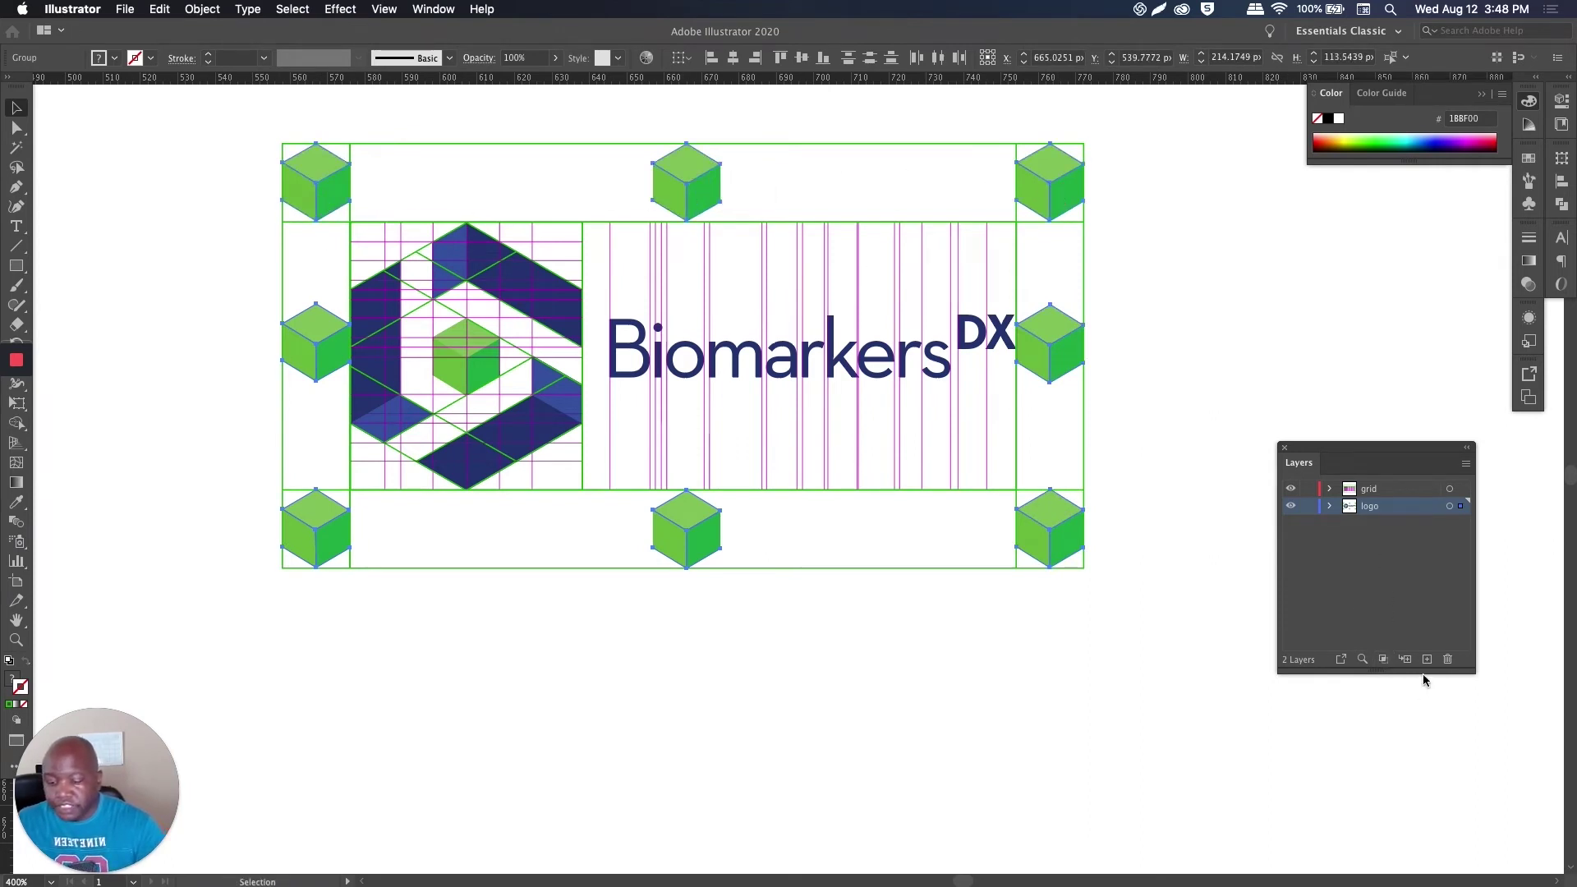
key(super+l)
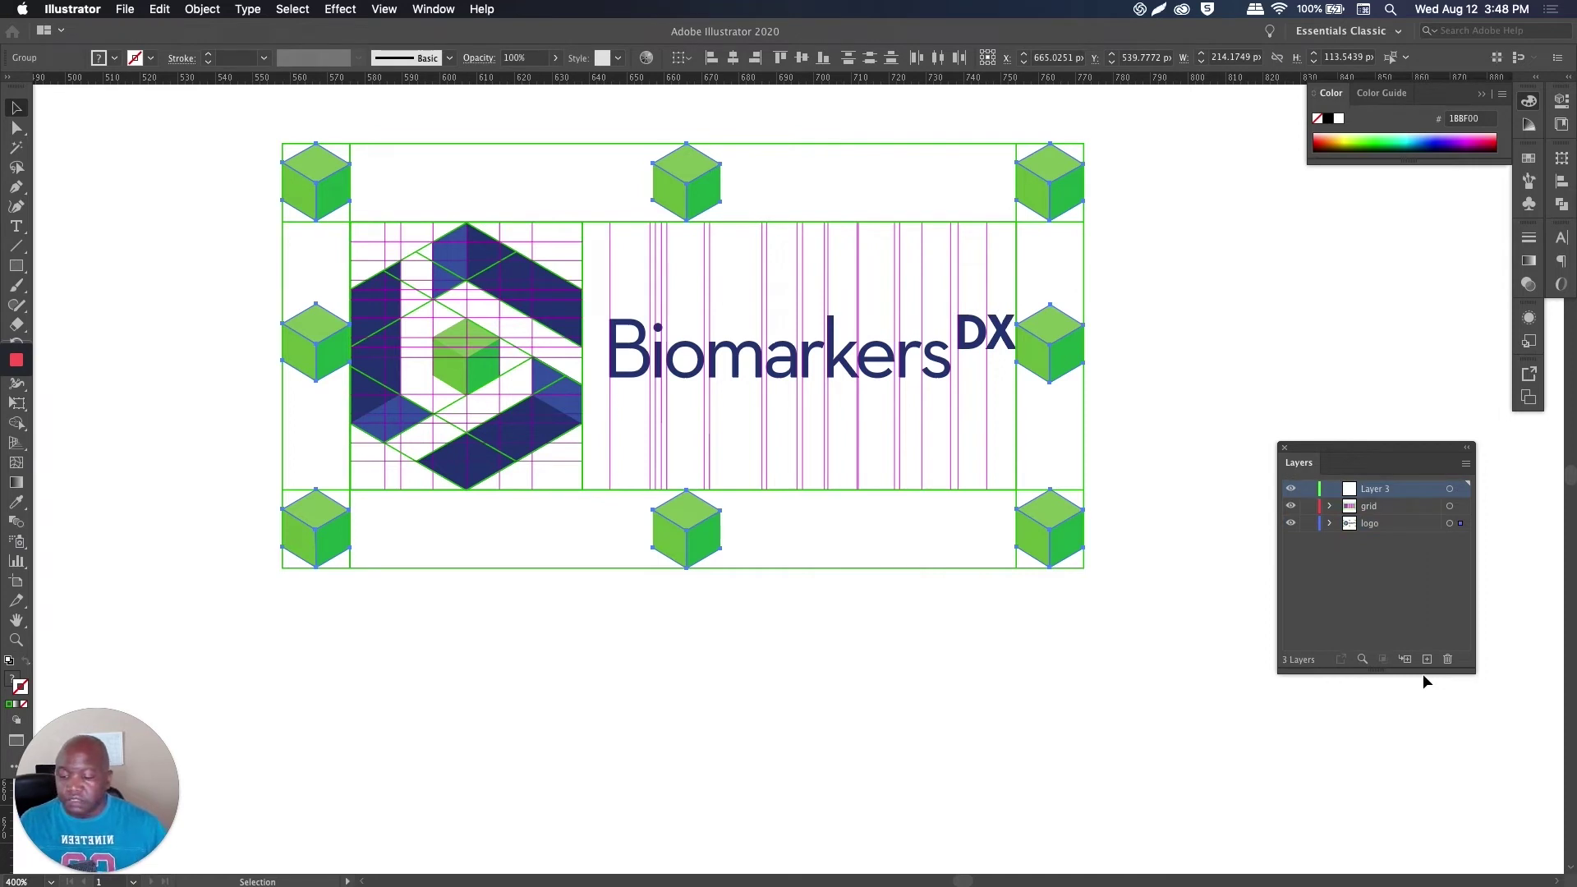
key(super+x)
key(super+f)
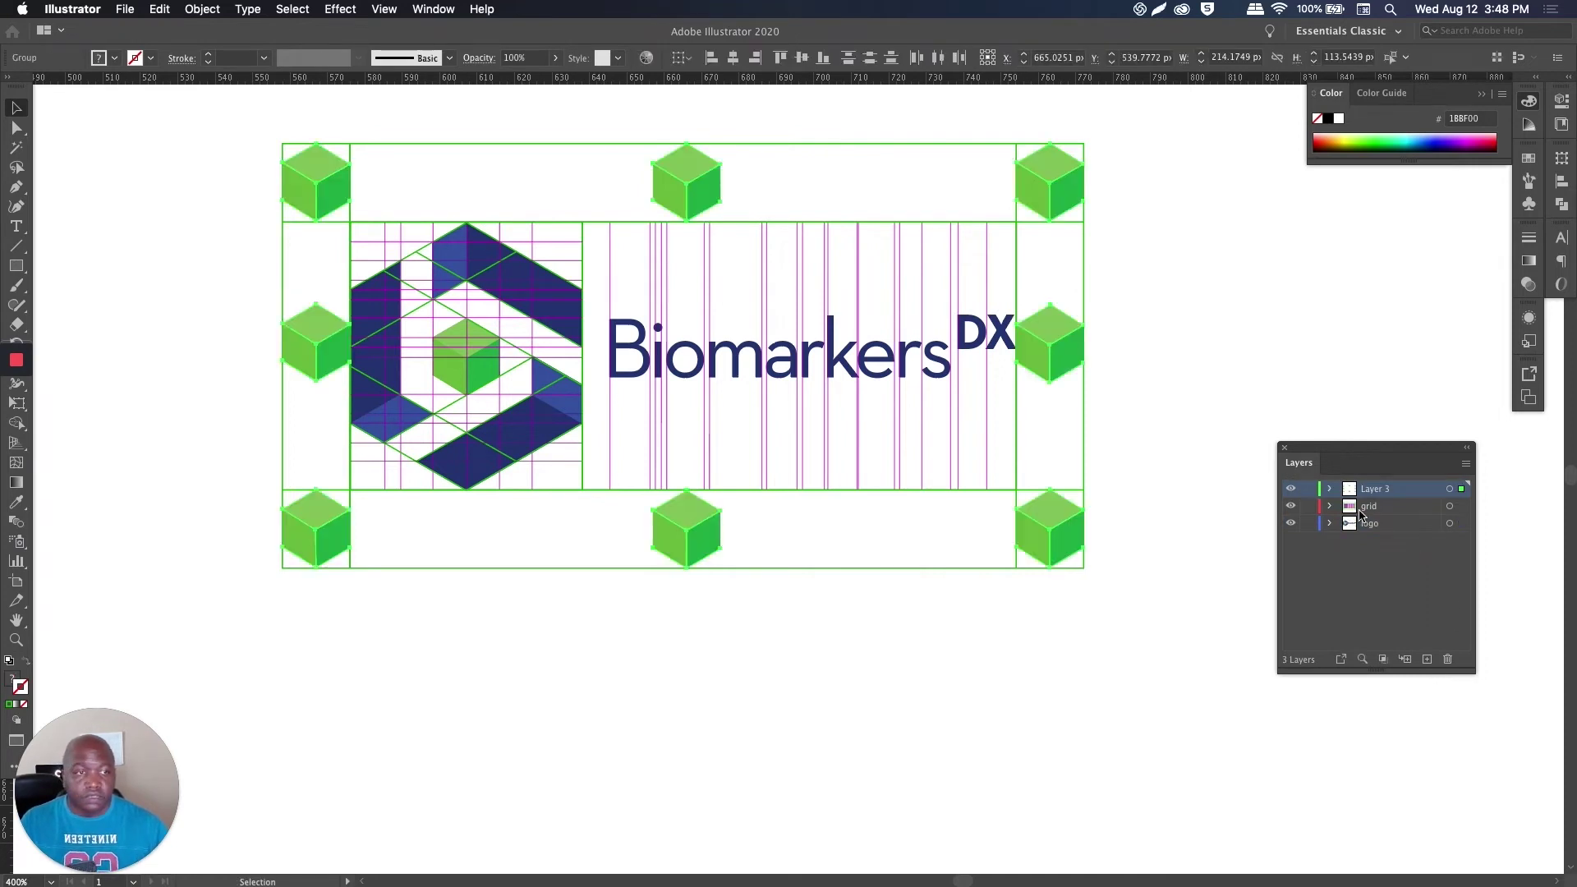
Step: Rename the new layer holding the cubes as margin and deselect the cubes
double_click(1376, 489)
text(margin)
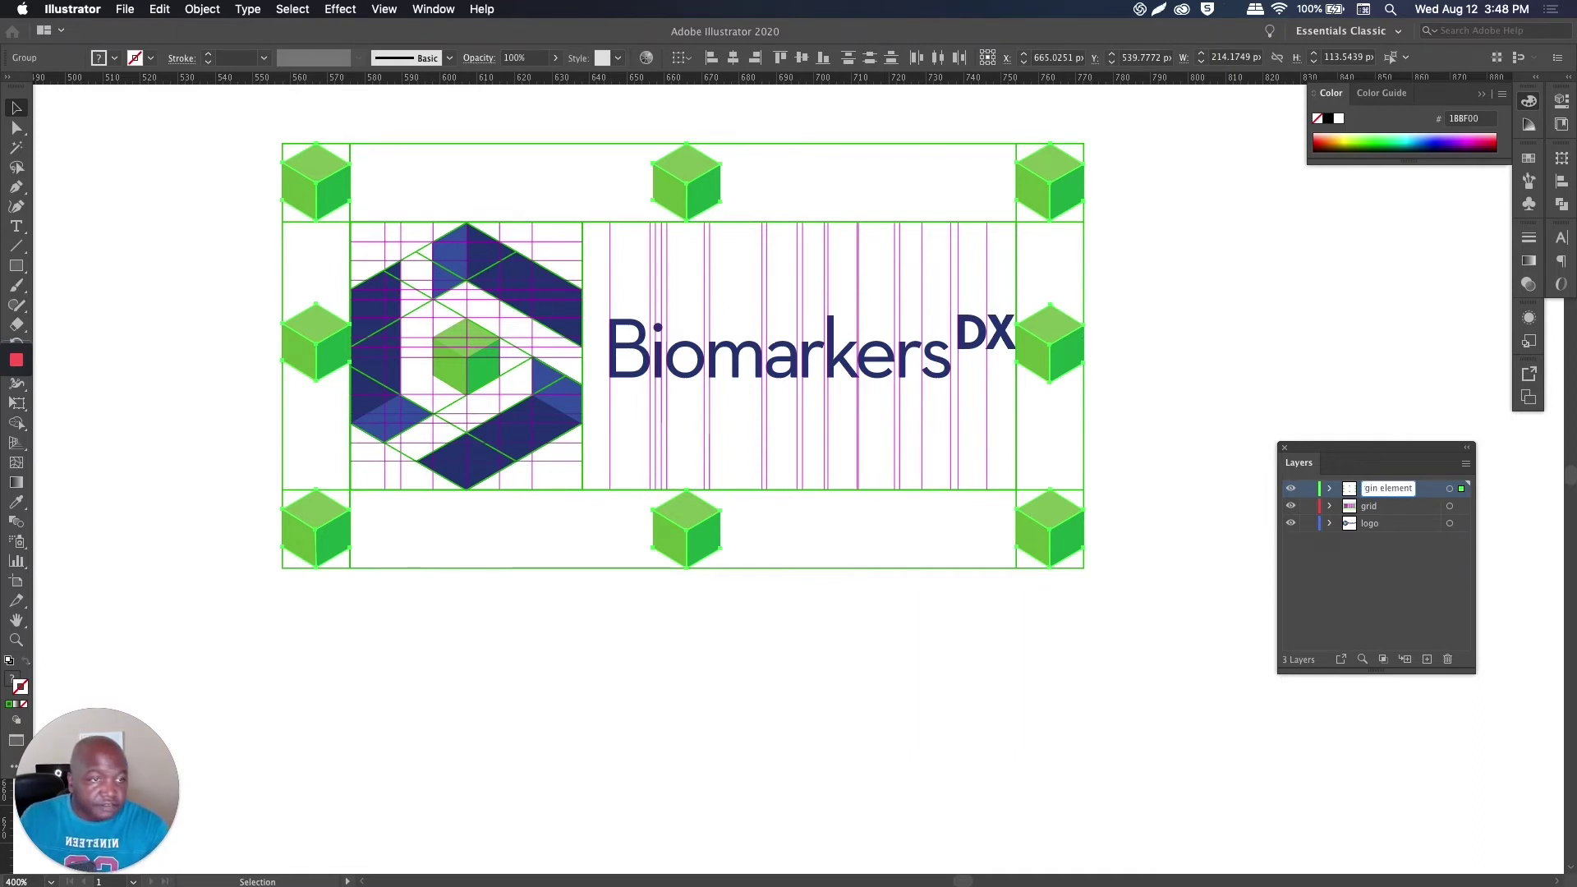
key(BackSpace)
key(BackSpace)
key(BackSpace)
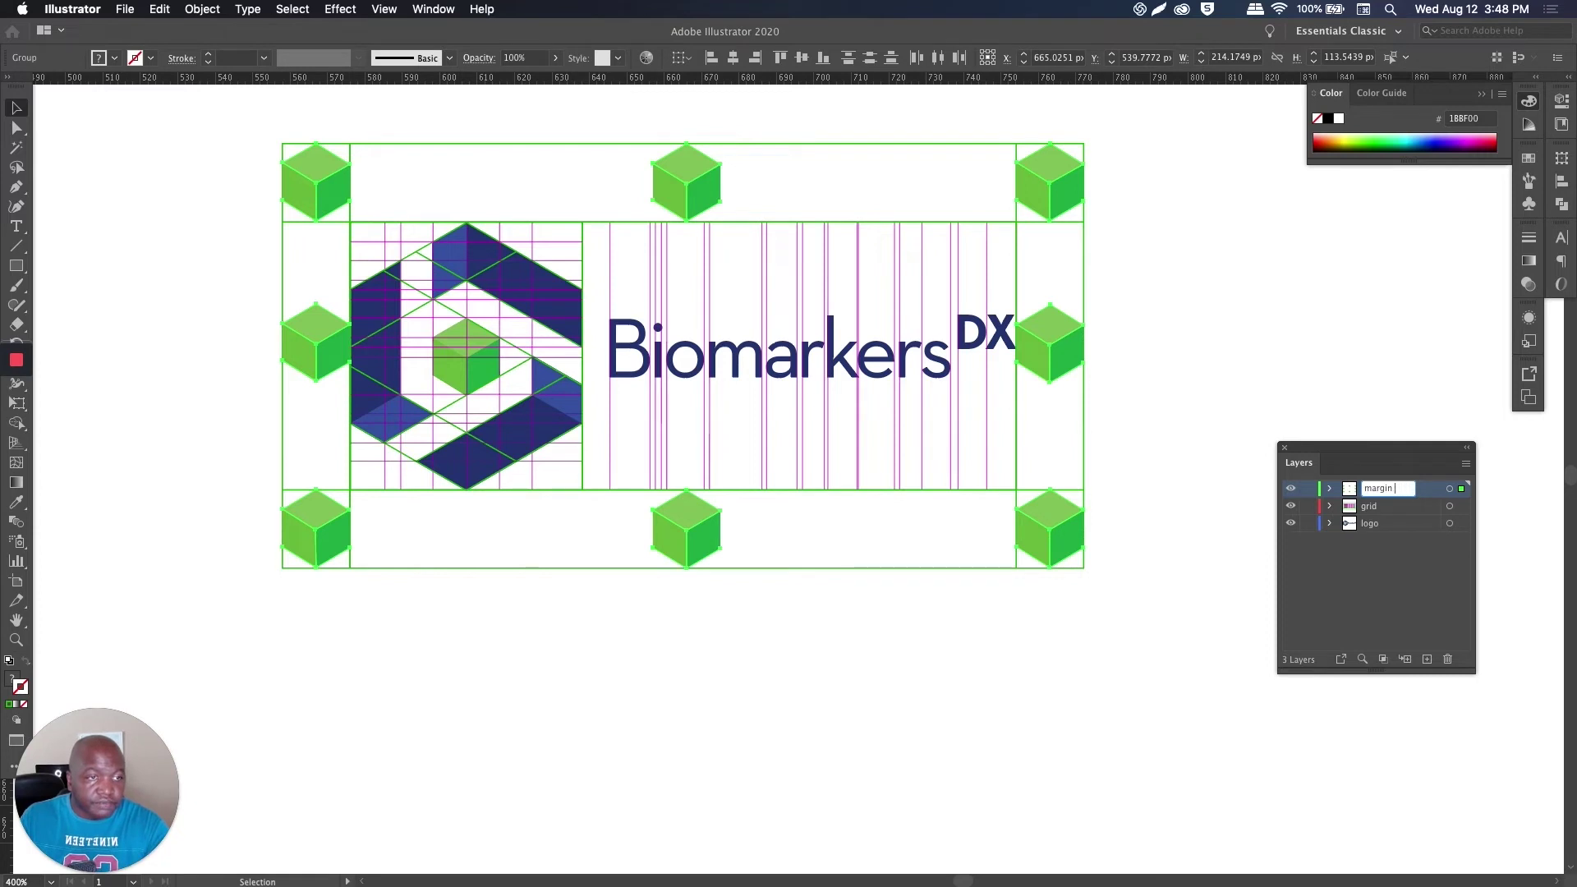
key(Return)
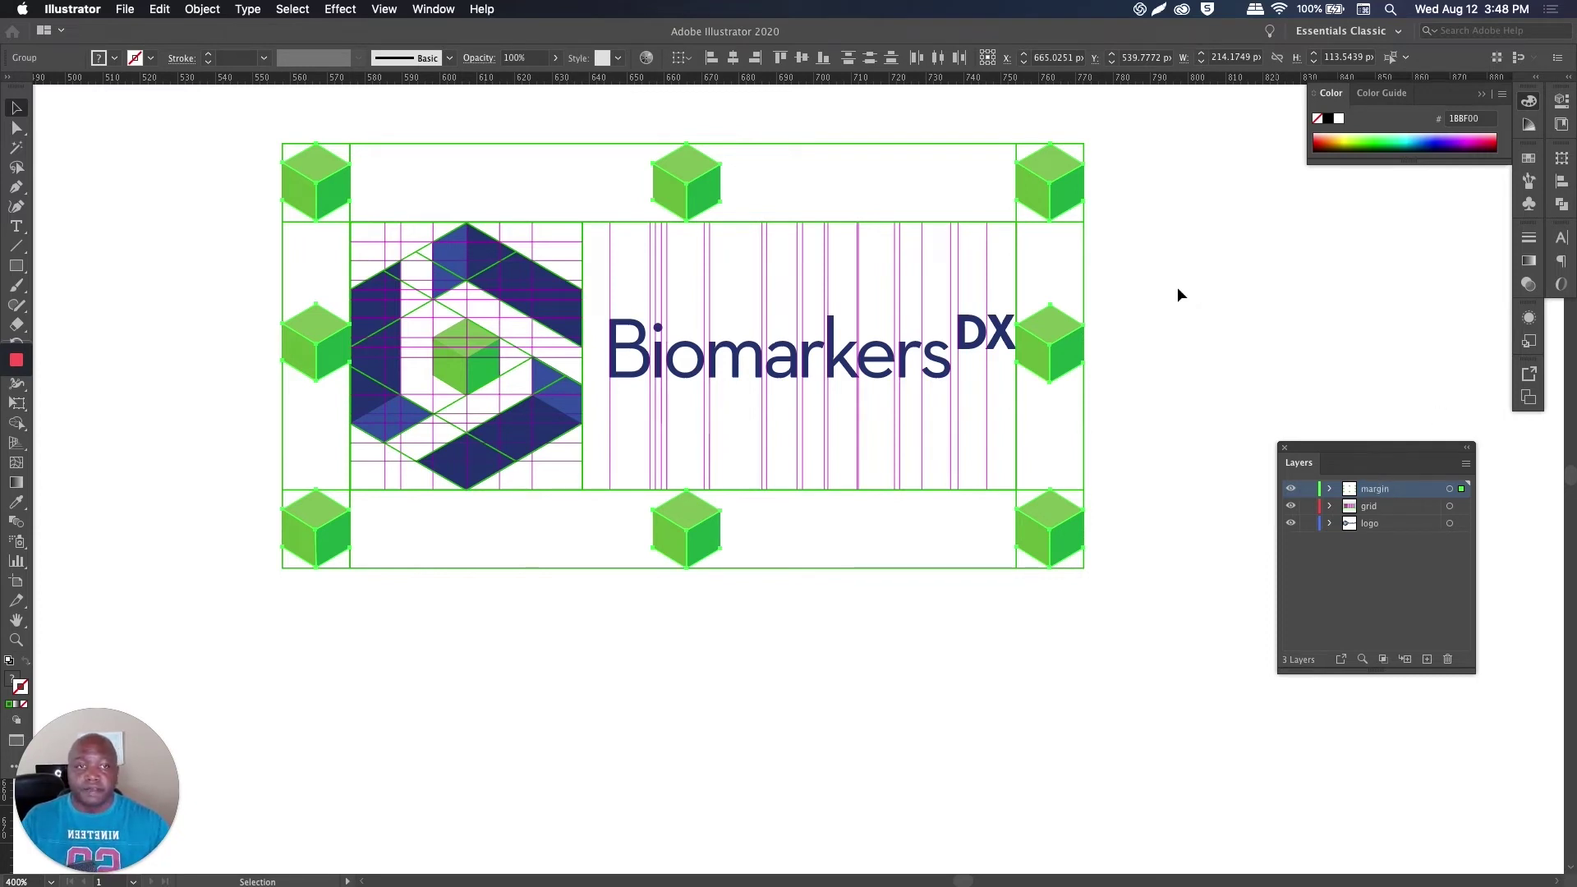
click(1194, 289)
drag(1179, 299, 1207, 356)
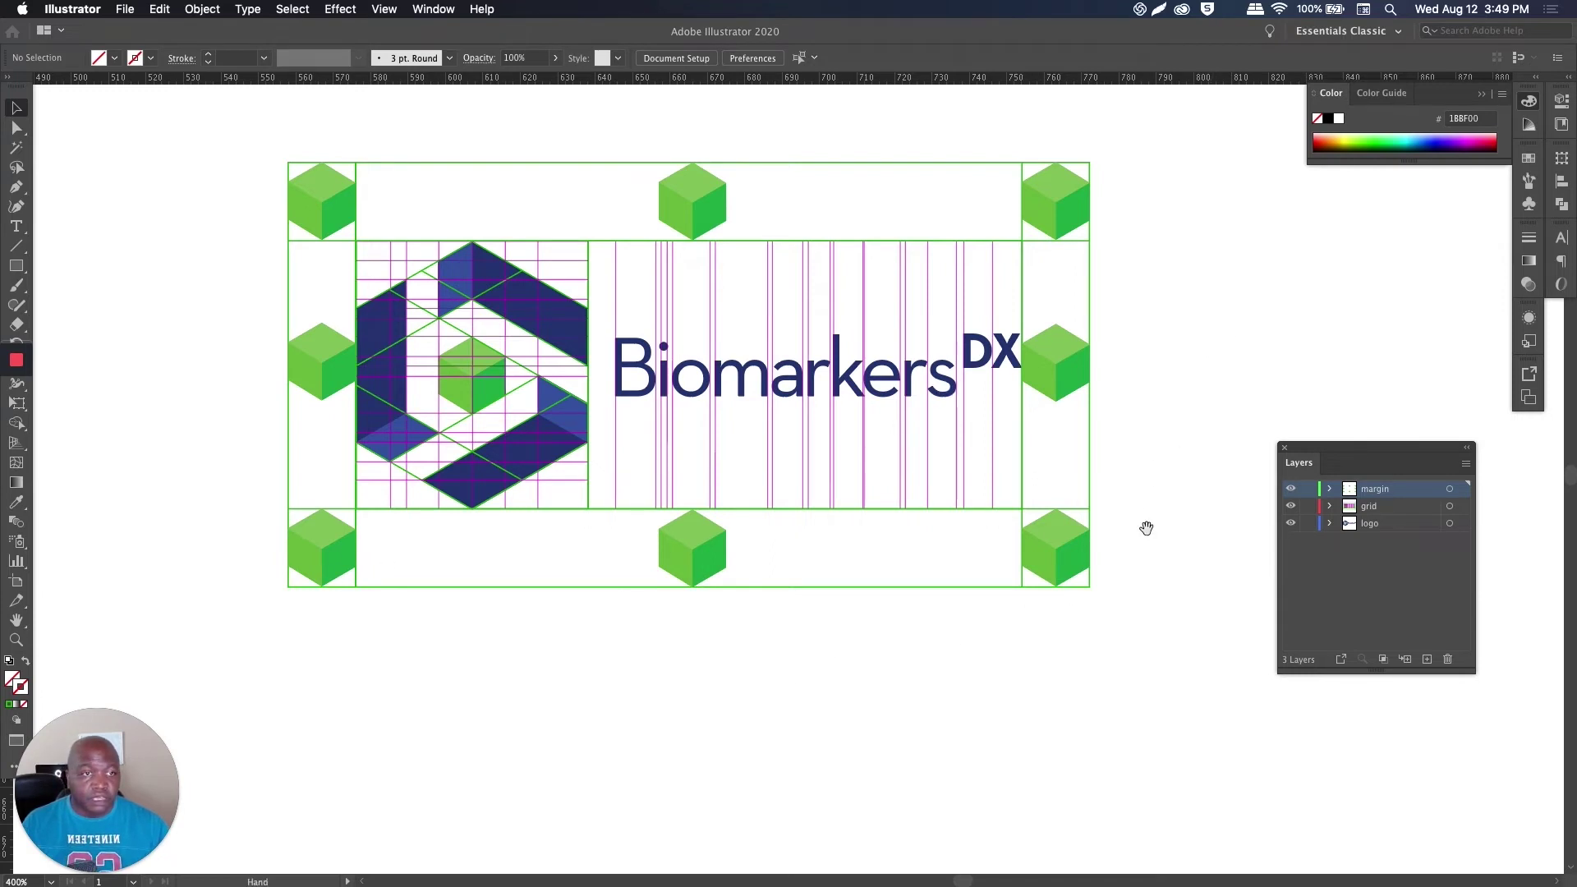
Step: Preview the logo with the margin and grid layers hidden and reshow both layers
scroll(1155, 469, right, 2)
click(1292, 489)
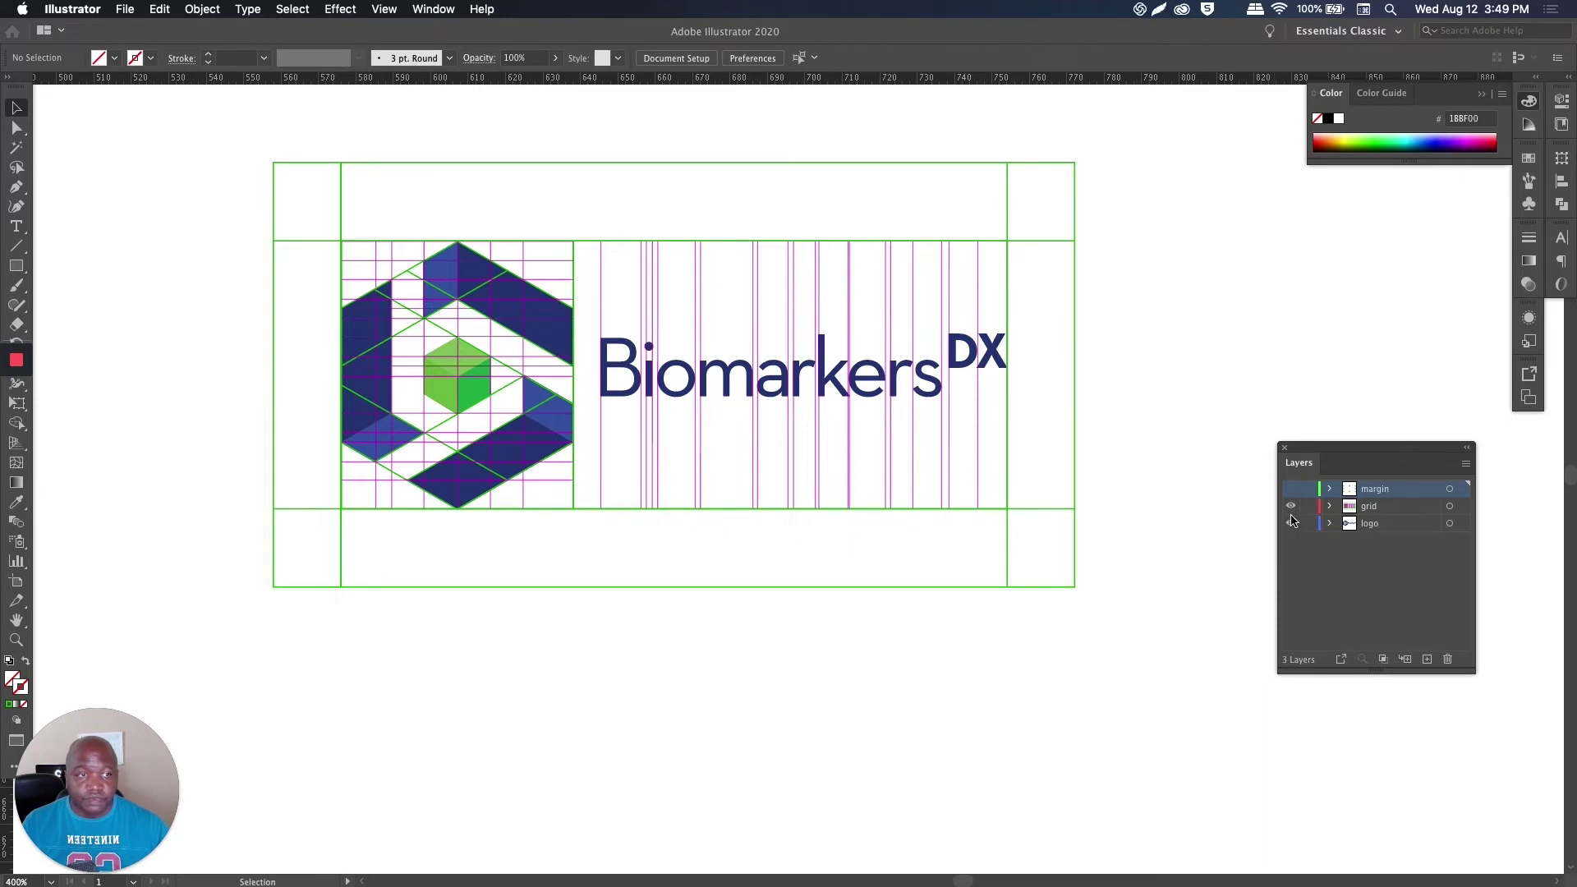
click(1290, 505)
click(1290, 506)
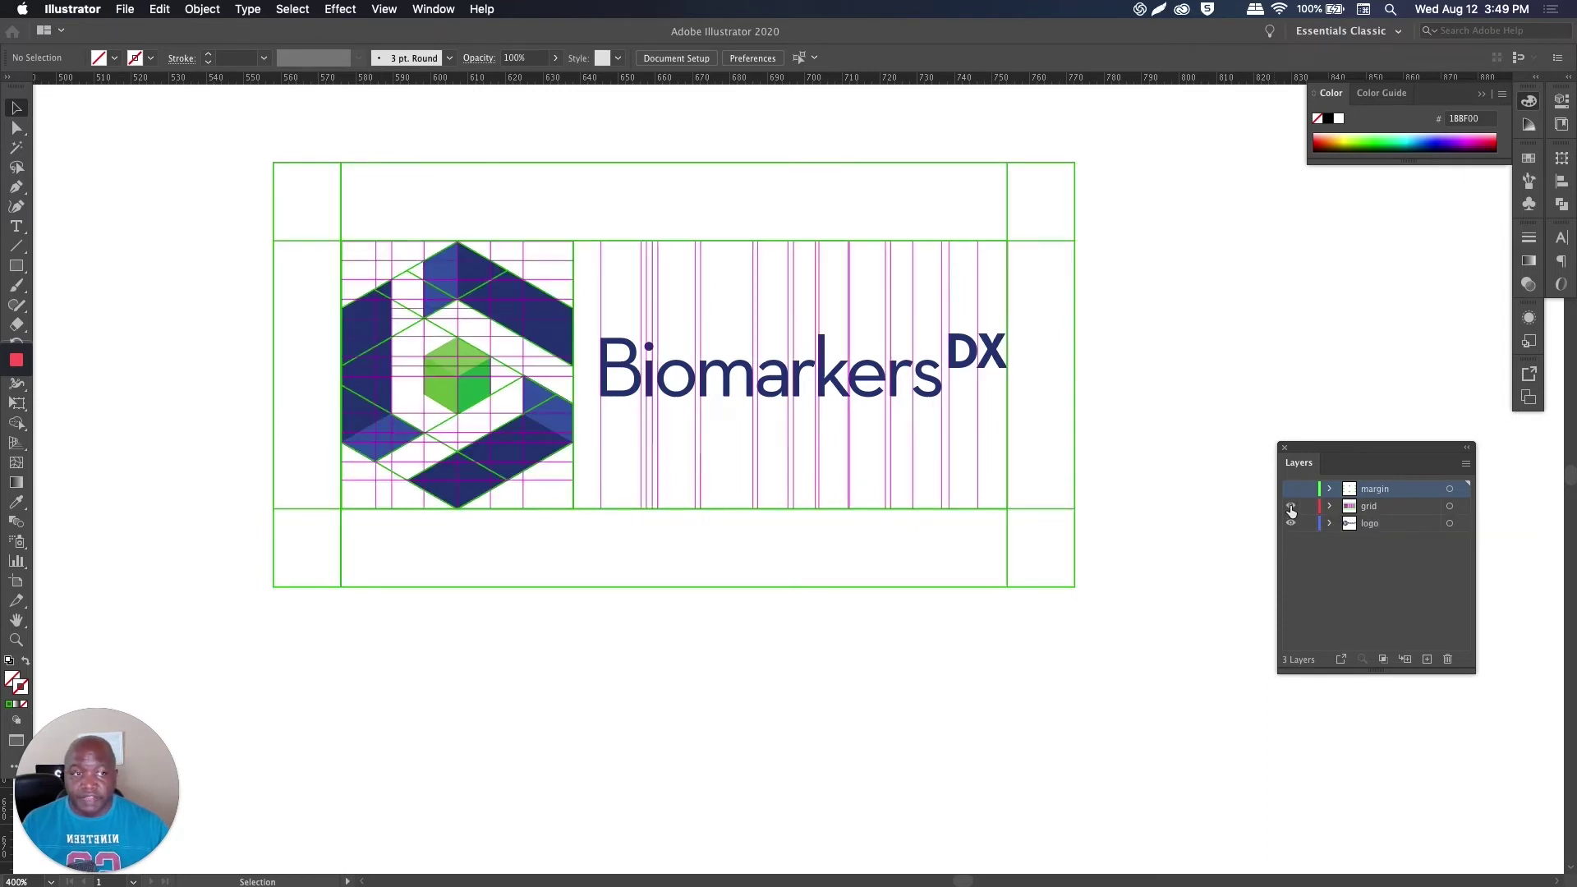
click(1292, 491)
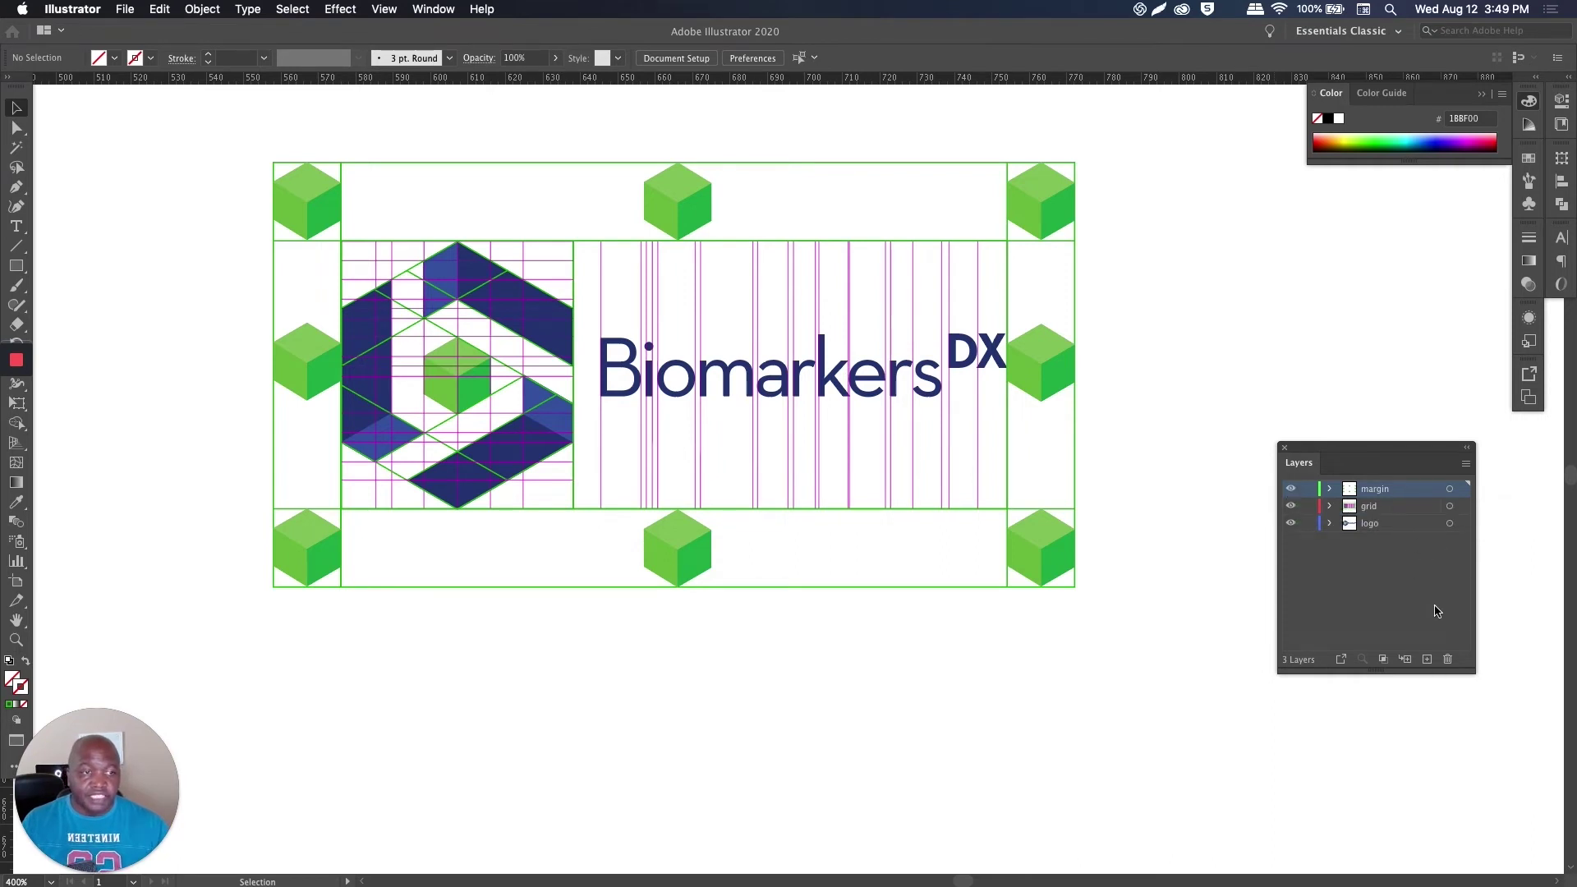
Step: Add a new layer above the margin layer and preview the artwork without the margin cubes
click(1427, 659)
click(1291, 506)
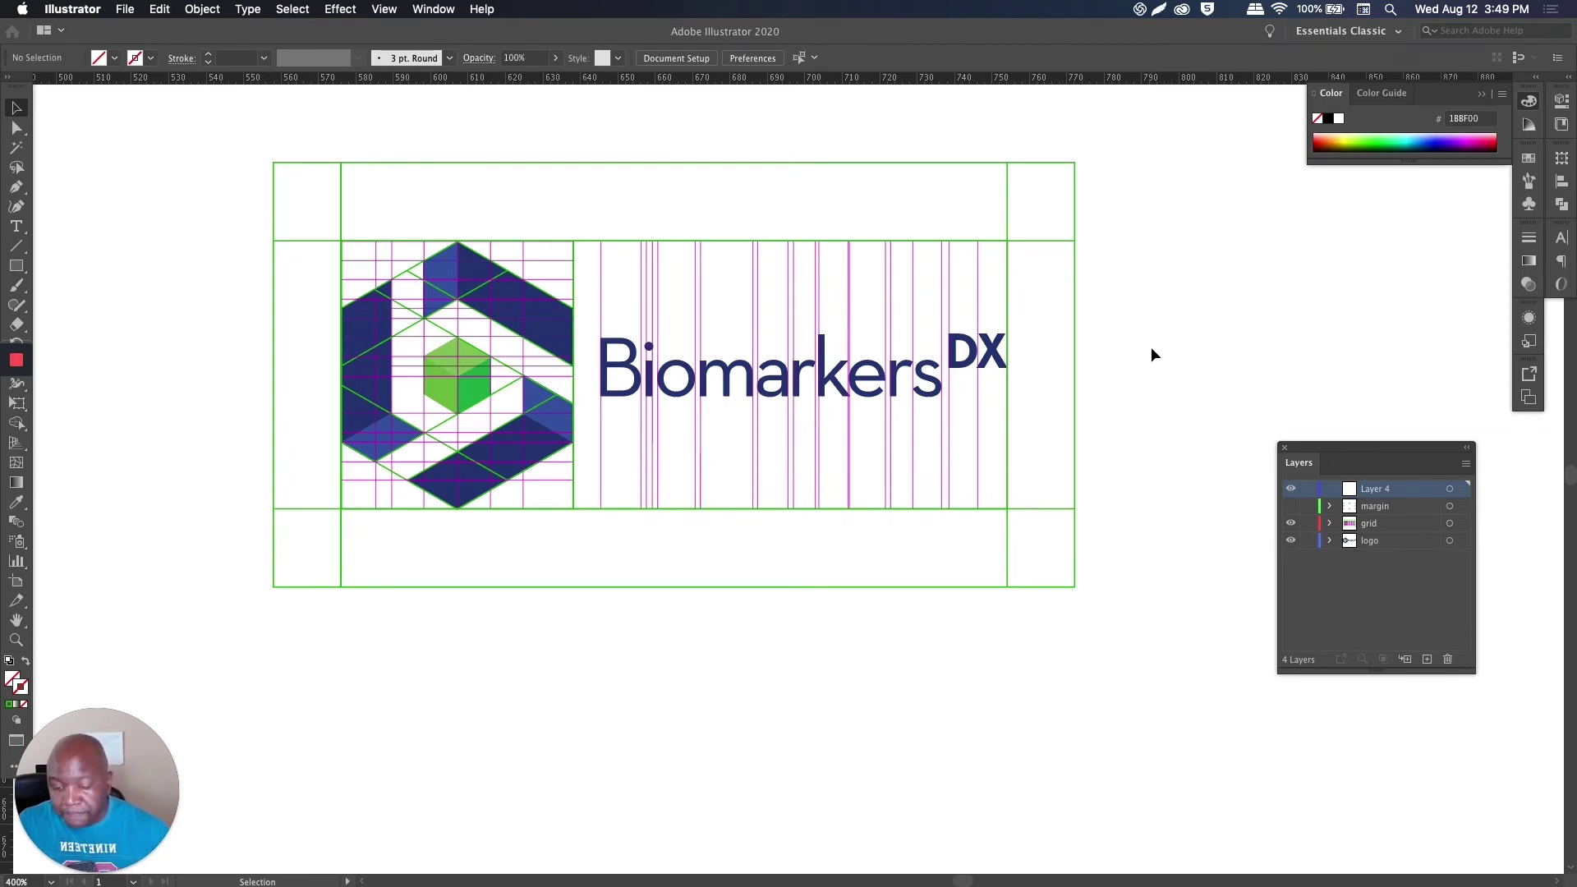
click(1292, 507)
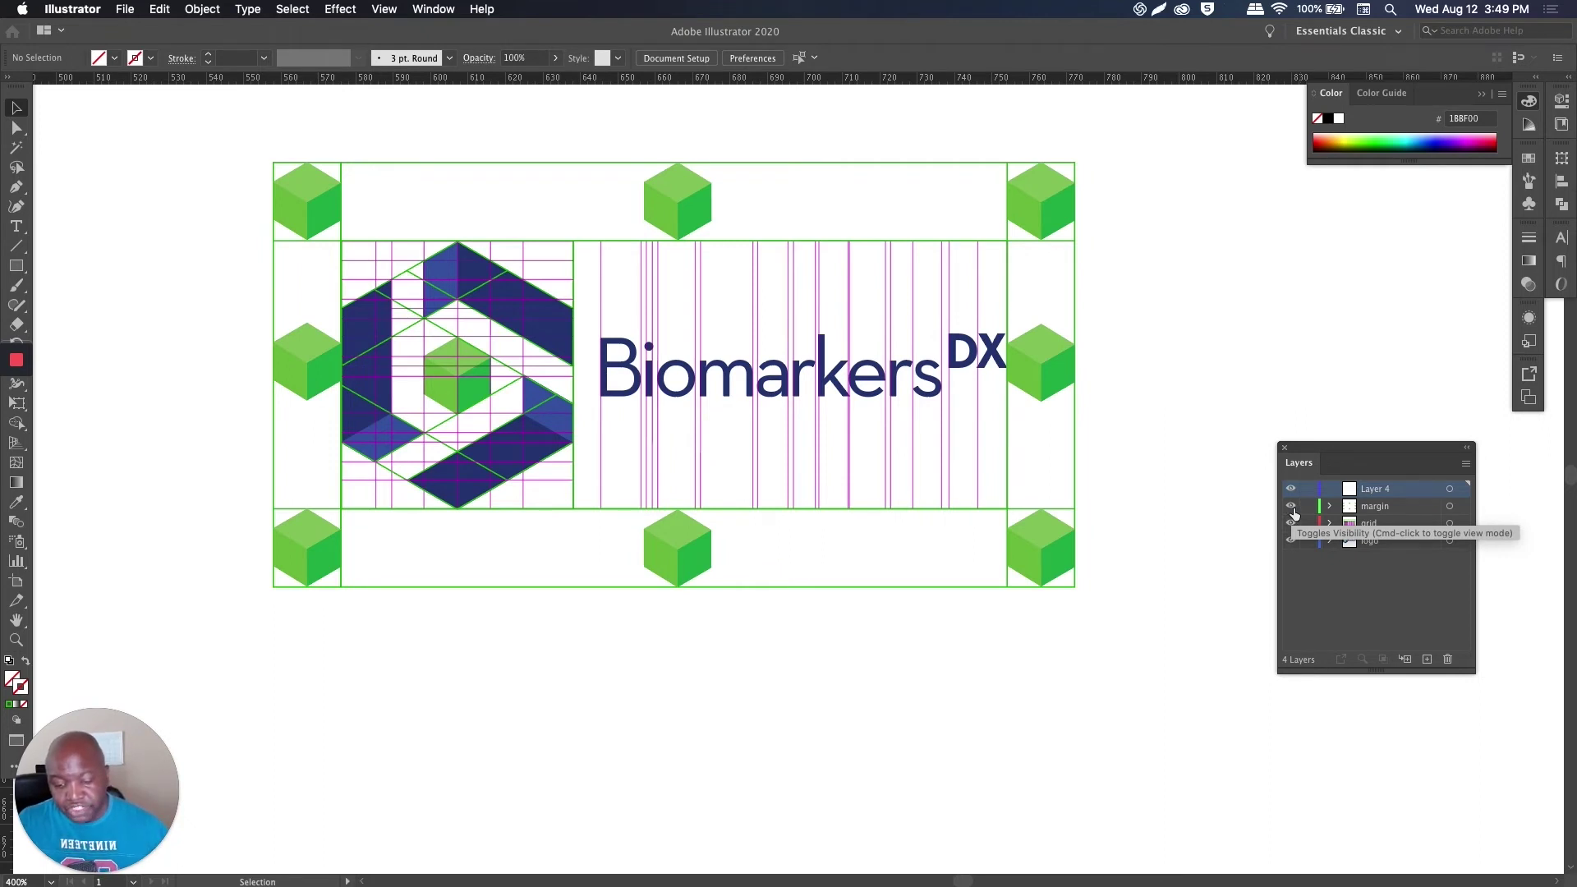
Step: Sample the purple D400C8 grid line with the Eyedropper and swap its stroke colour to the fill
key(u)
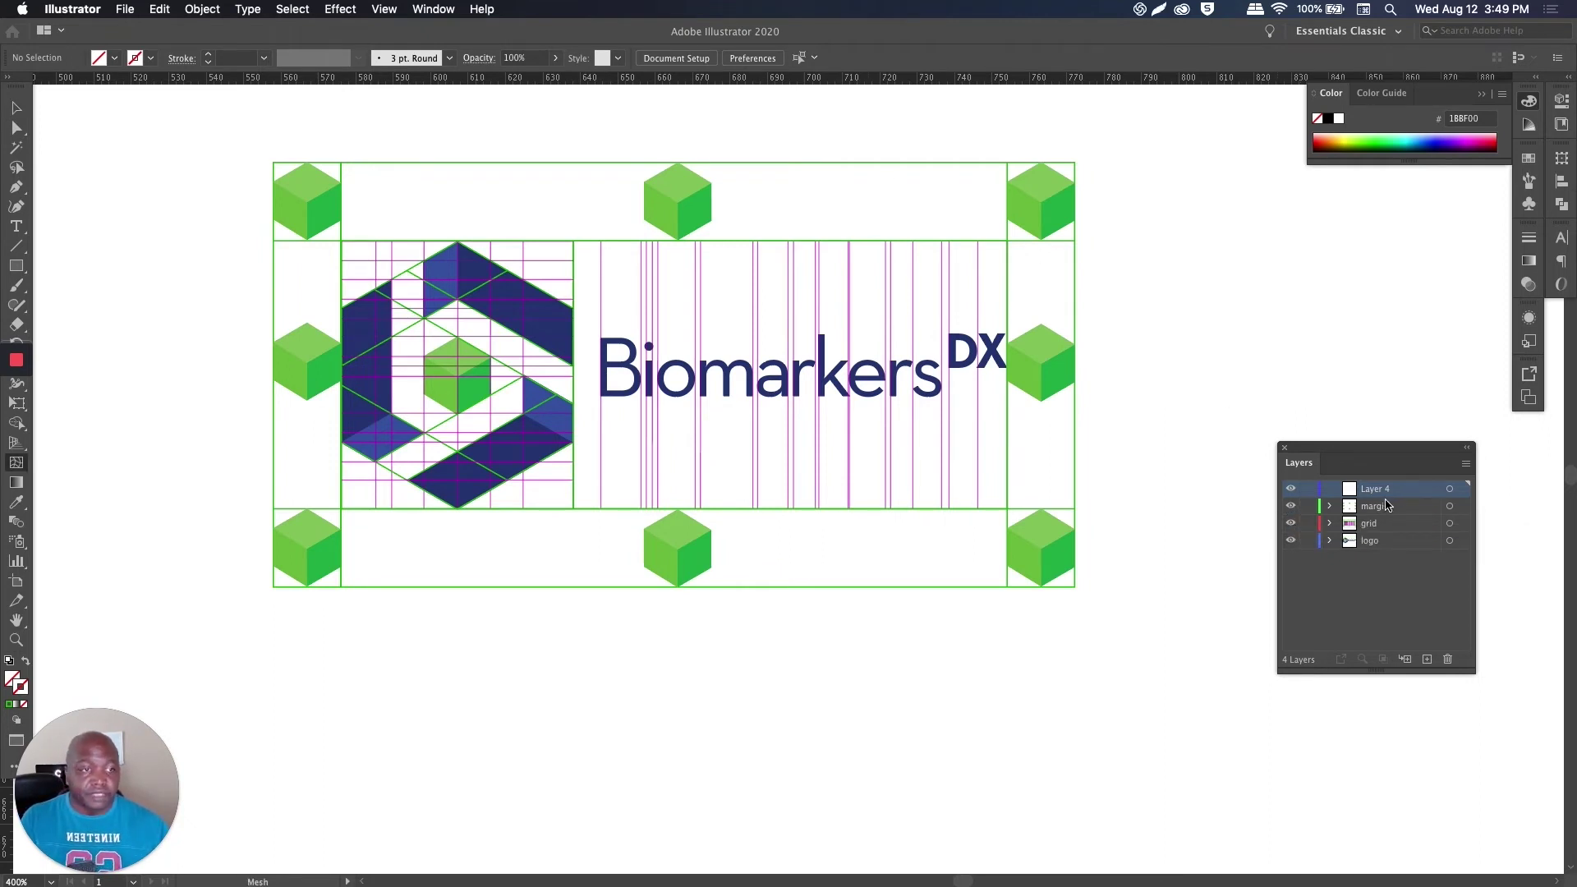
key(m)
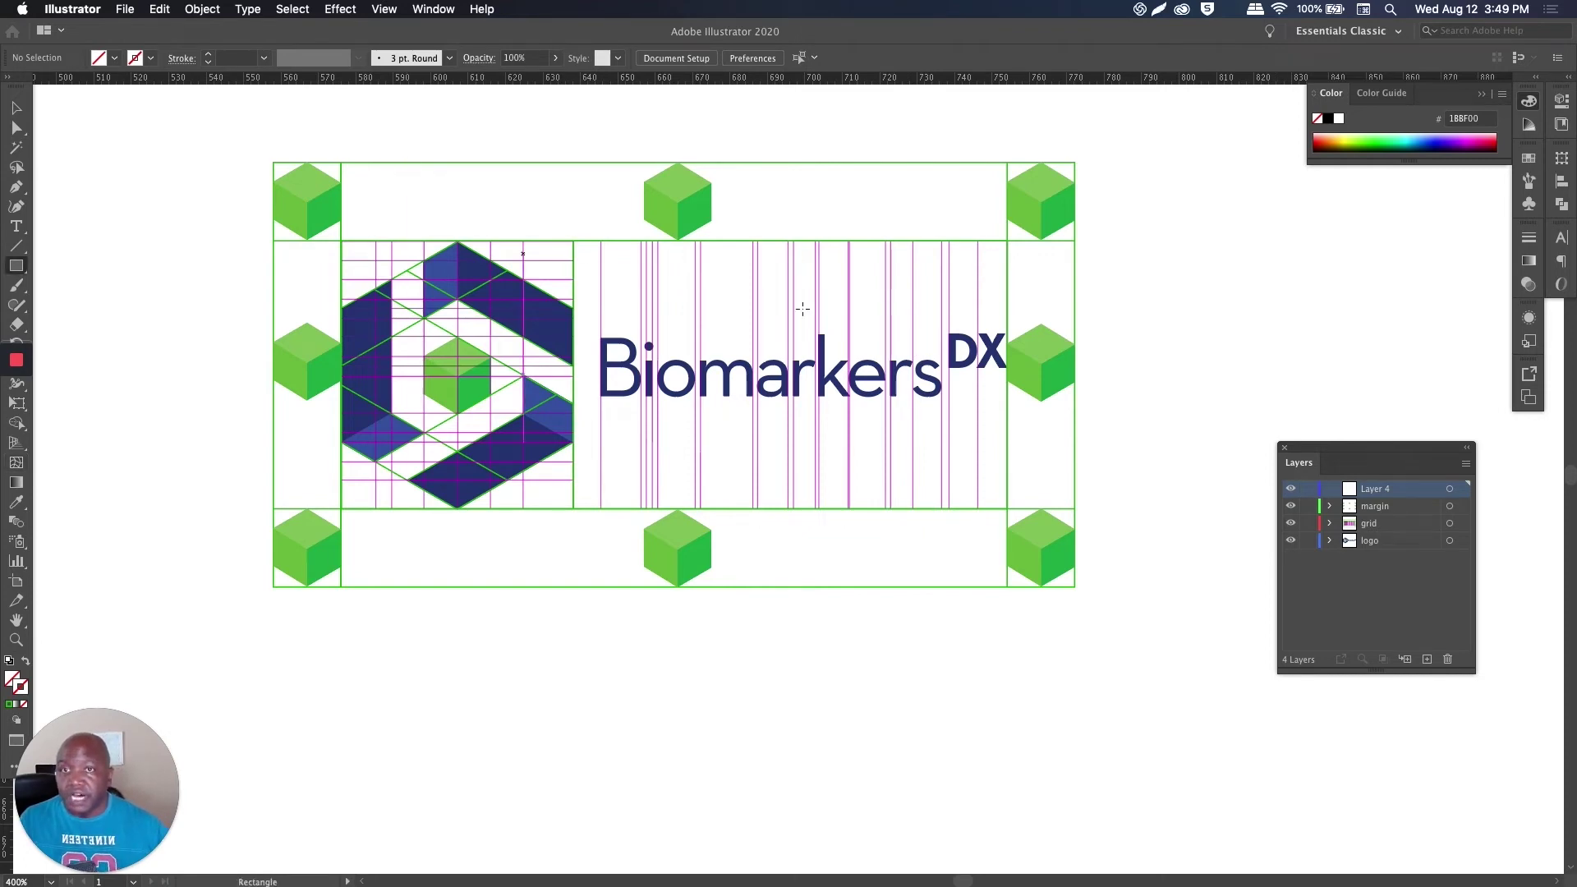
key(i)
scroll(634, 254, up, 2)
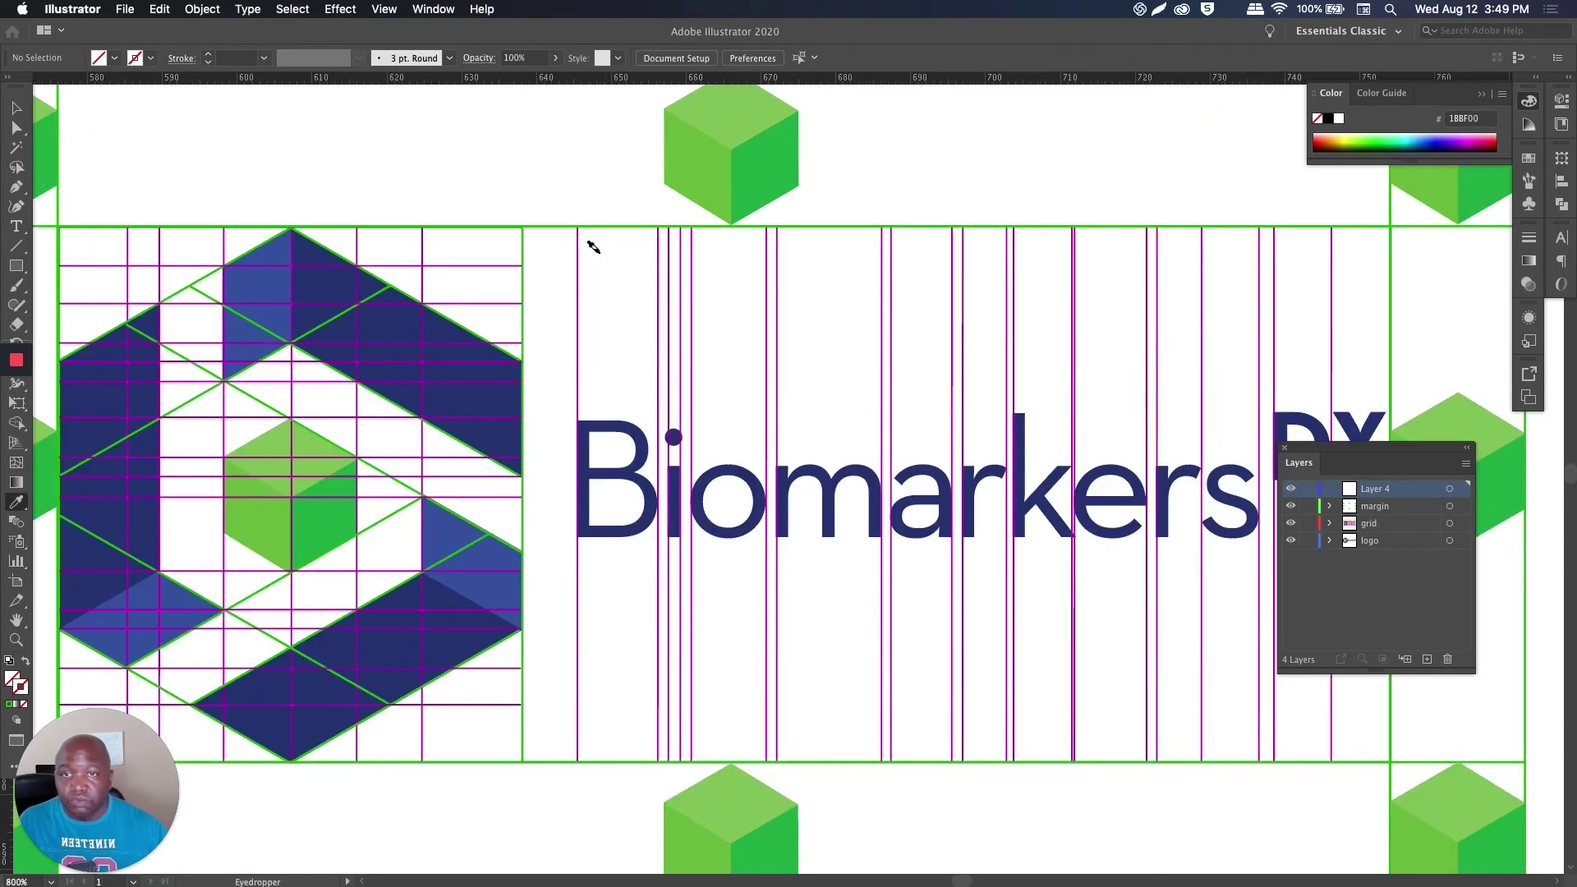
click(579, 258)
scroll(583, 253, down, 2)
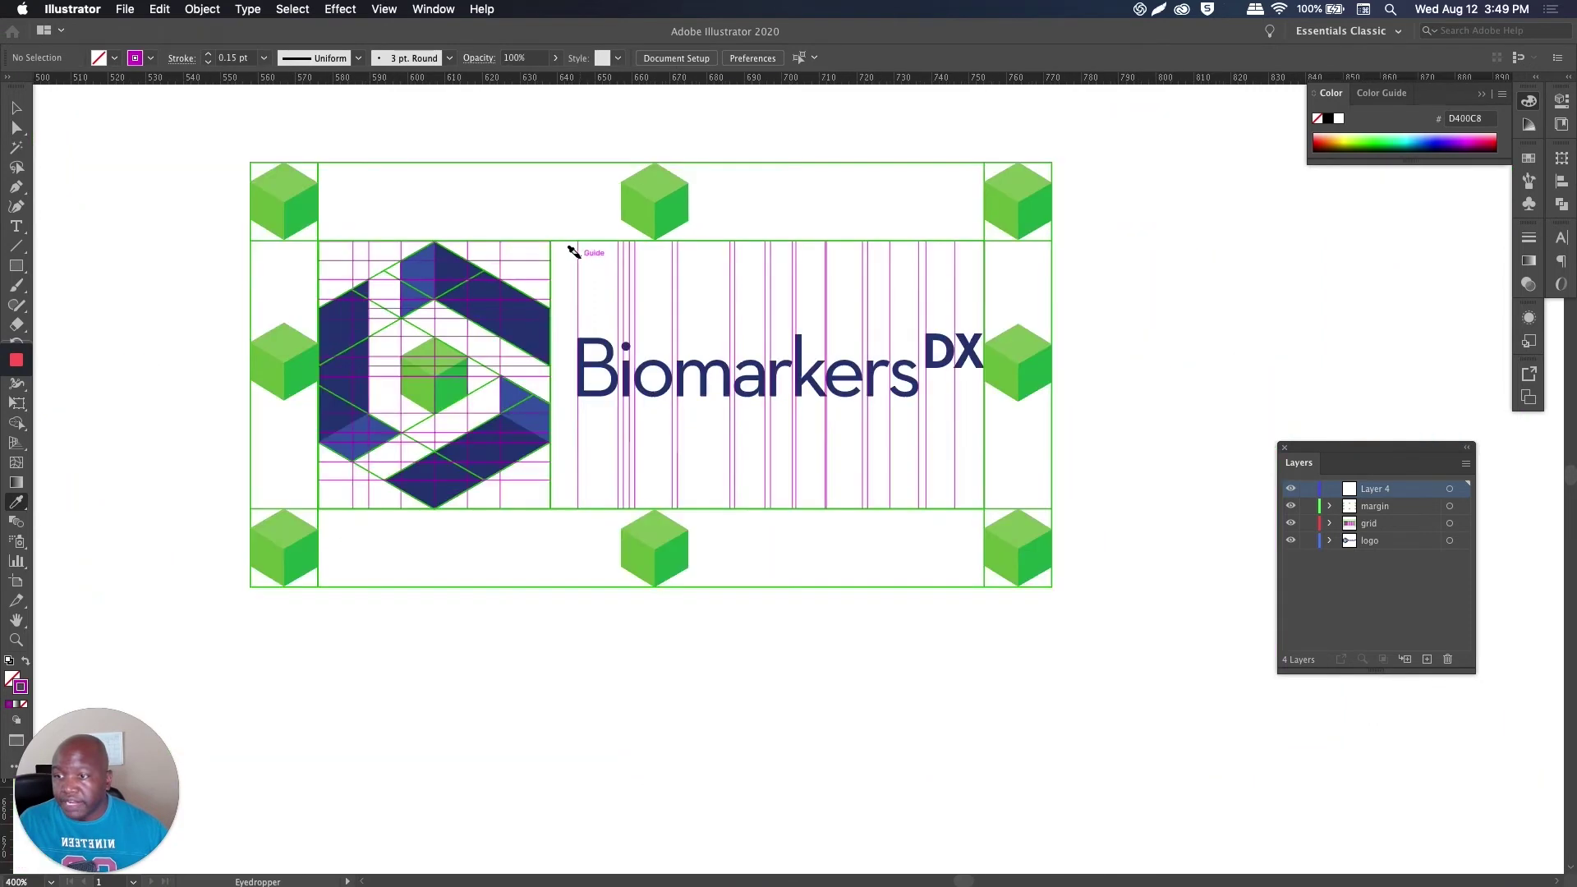
key(shift+x)
Step: Draw four purple rectangles covering the top, right, bottom and left margin bands, the top and bottom ones about 214 × 21 px
key(m)
drag(250, 162, 1050, 238)
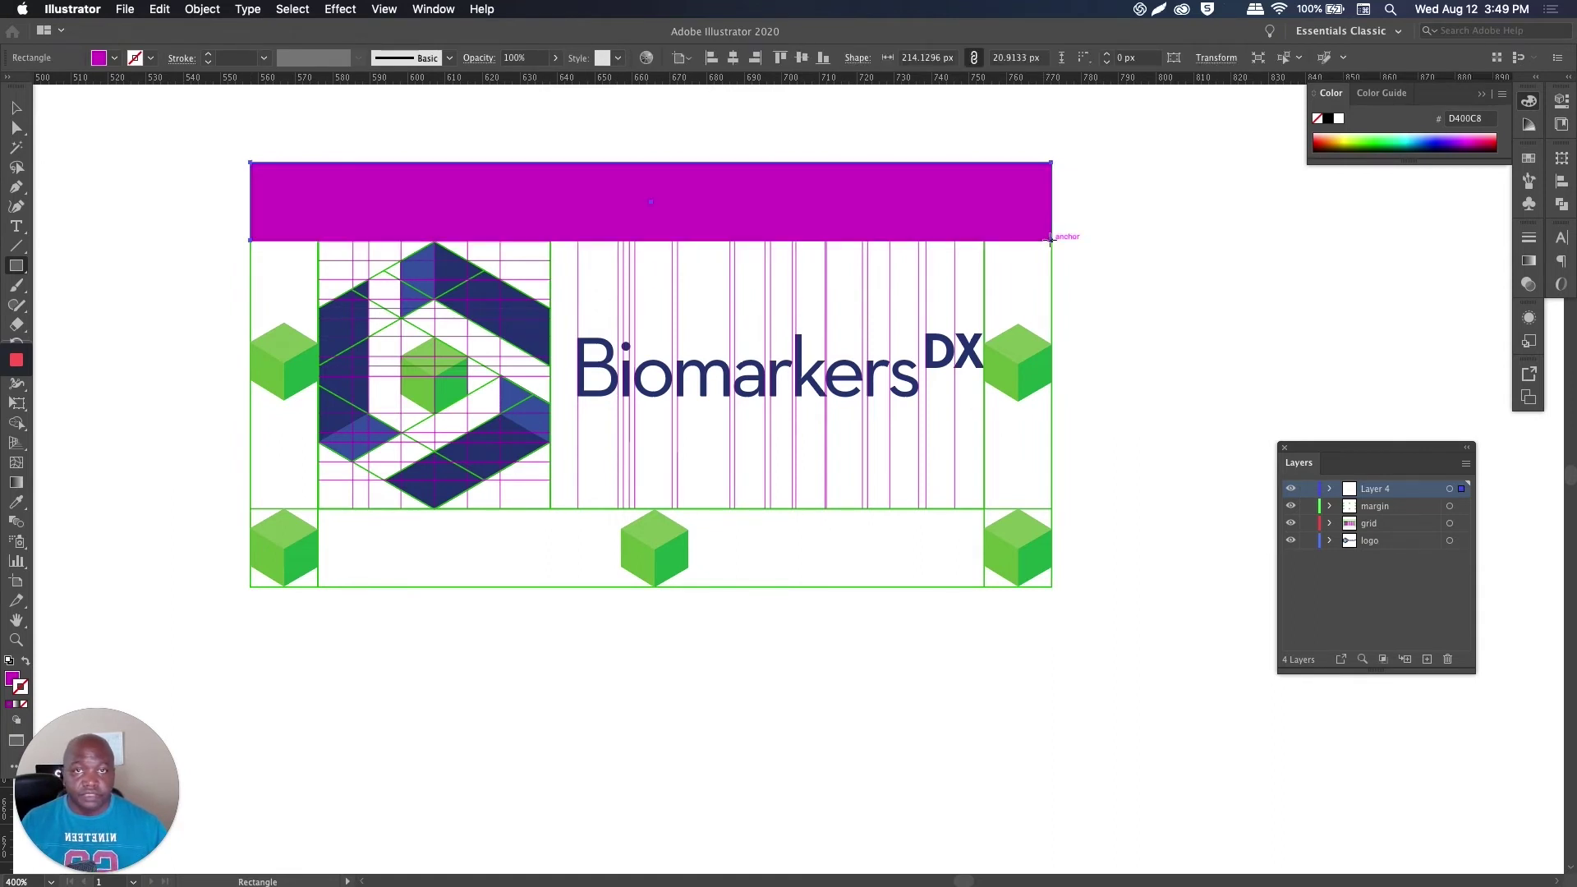
scroll(936, 218, down, 2)
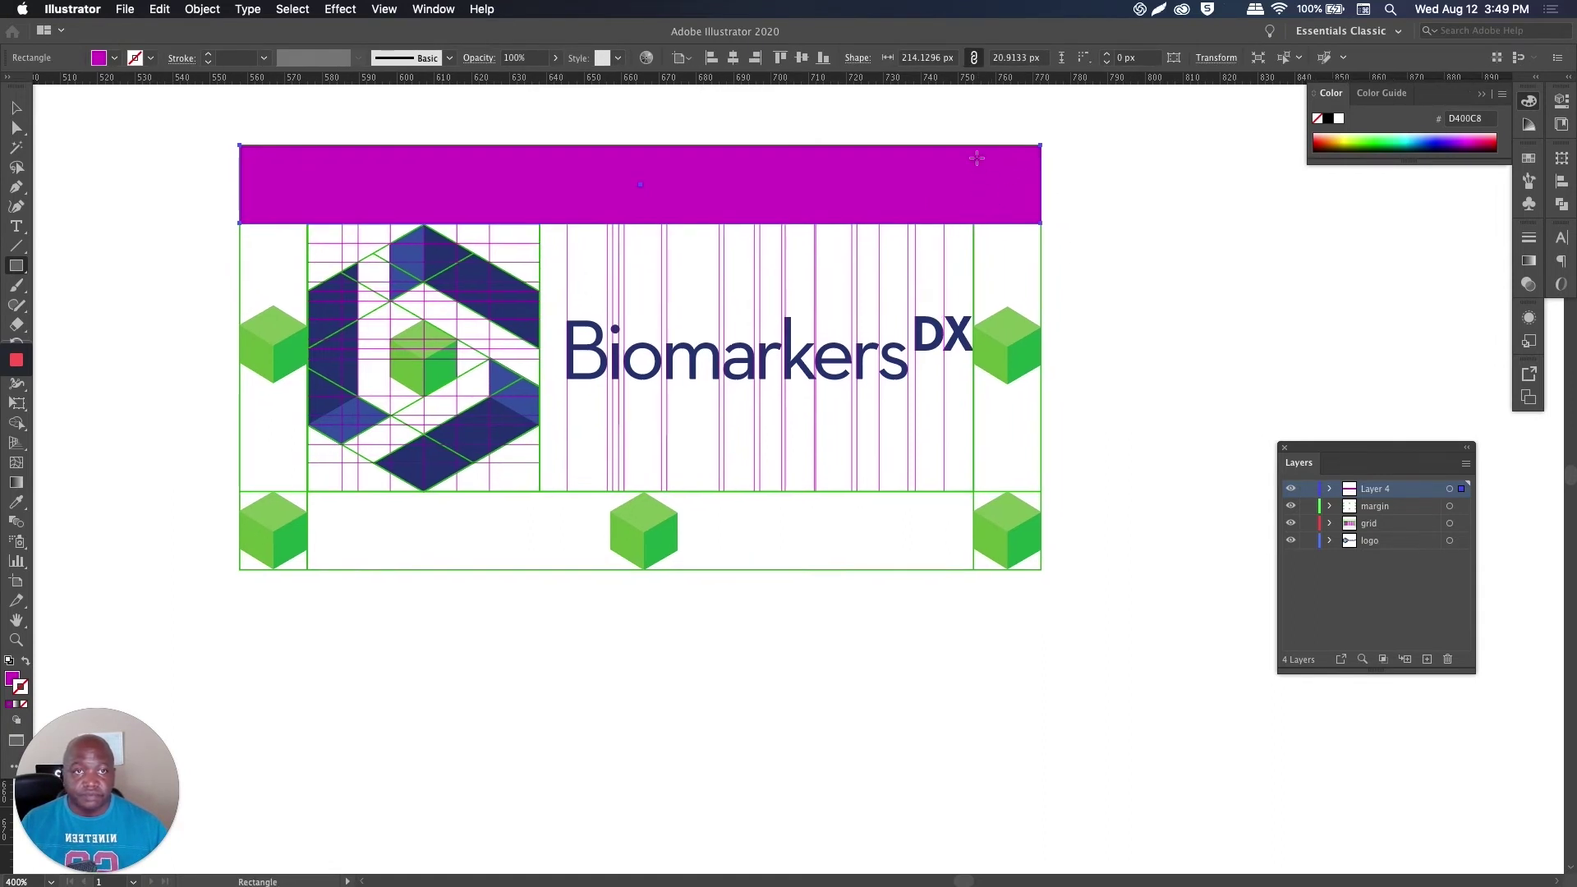
drag(973, 146, 1043, 573)
drag(239, 493, 1041, 570)
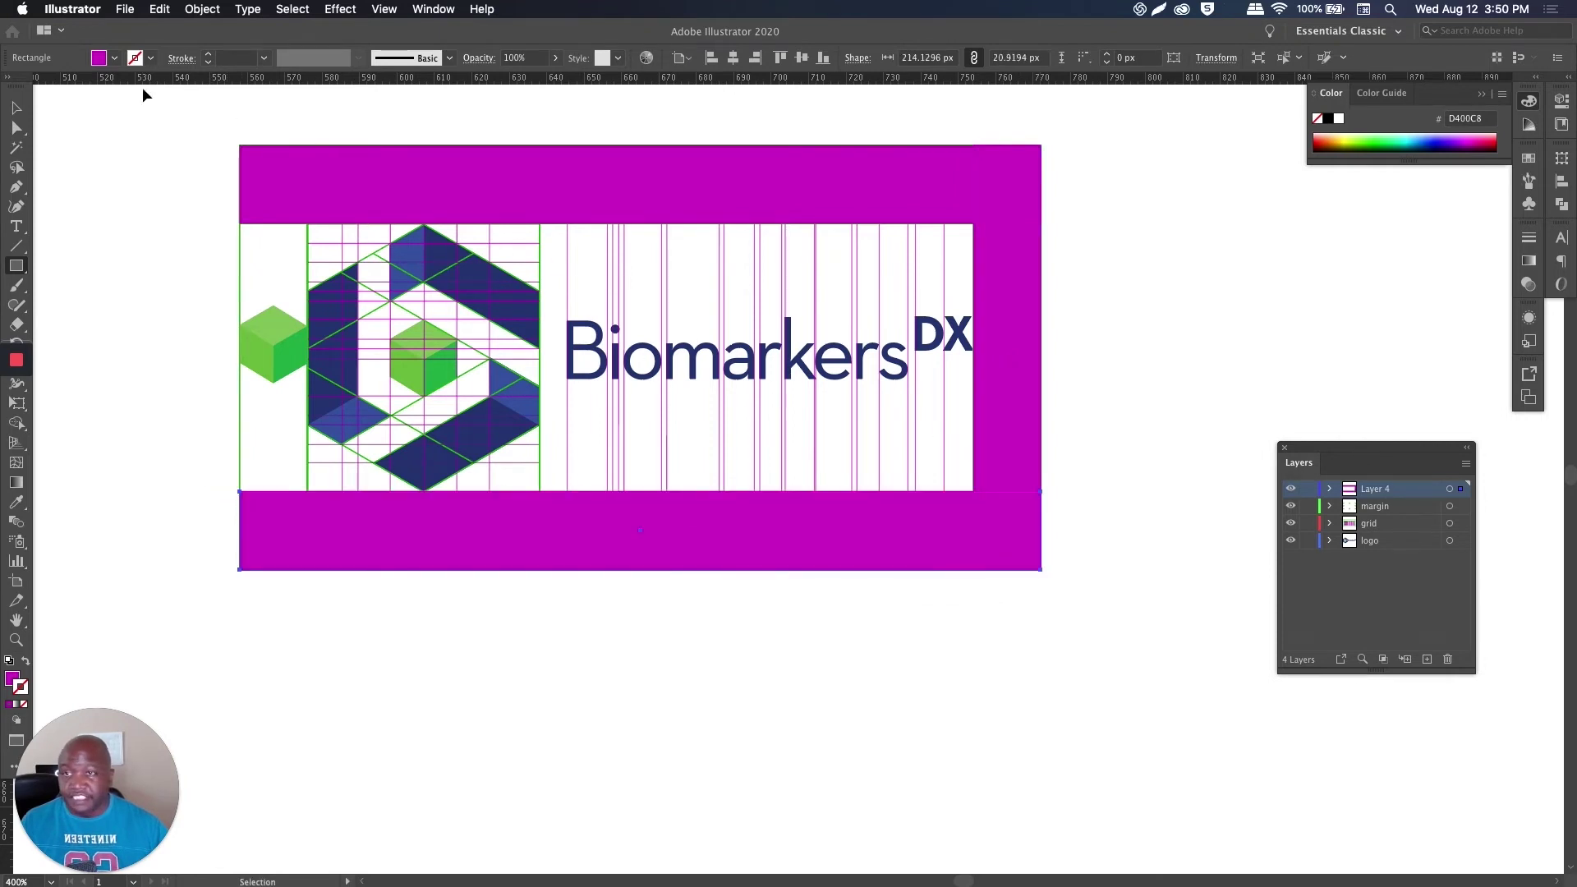
mouse_move(239, 147)
mouse_down()
mouse_move(337, 485)
mouse_move(311, 519)
mouse_move(306, 570)
mouse_up()
Step: Set the four margin rectangles' opacity to 15%, with the cube layer hidden and the grid and logo layers locked
key(v)
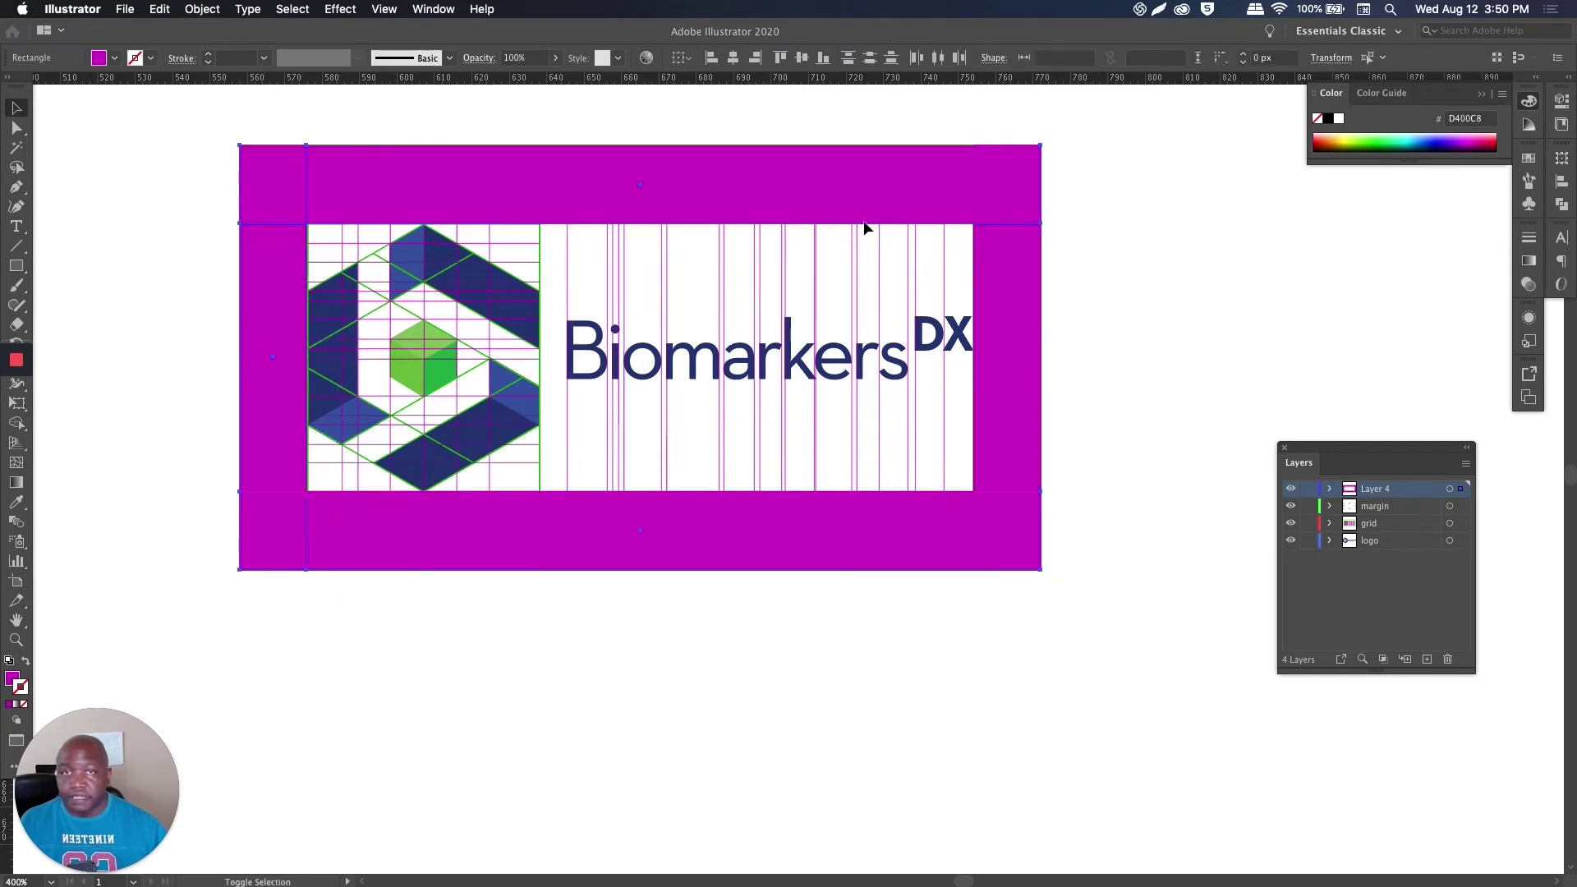
click(1529, 283)
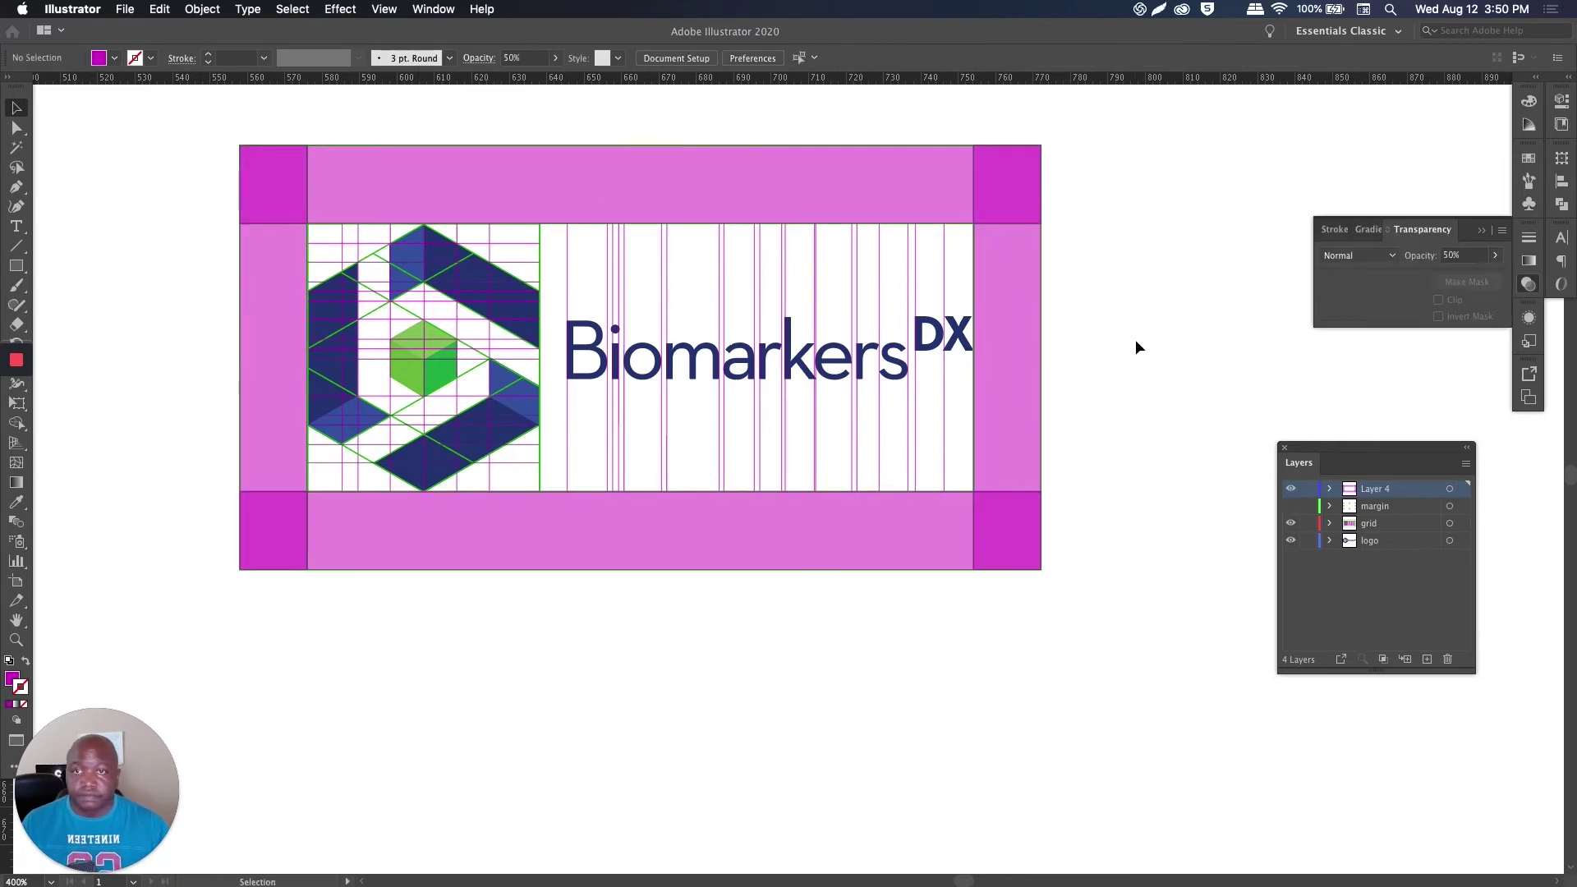
key(super+a)
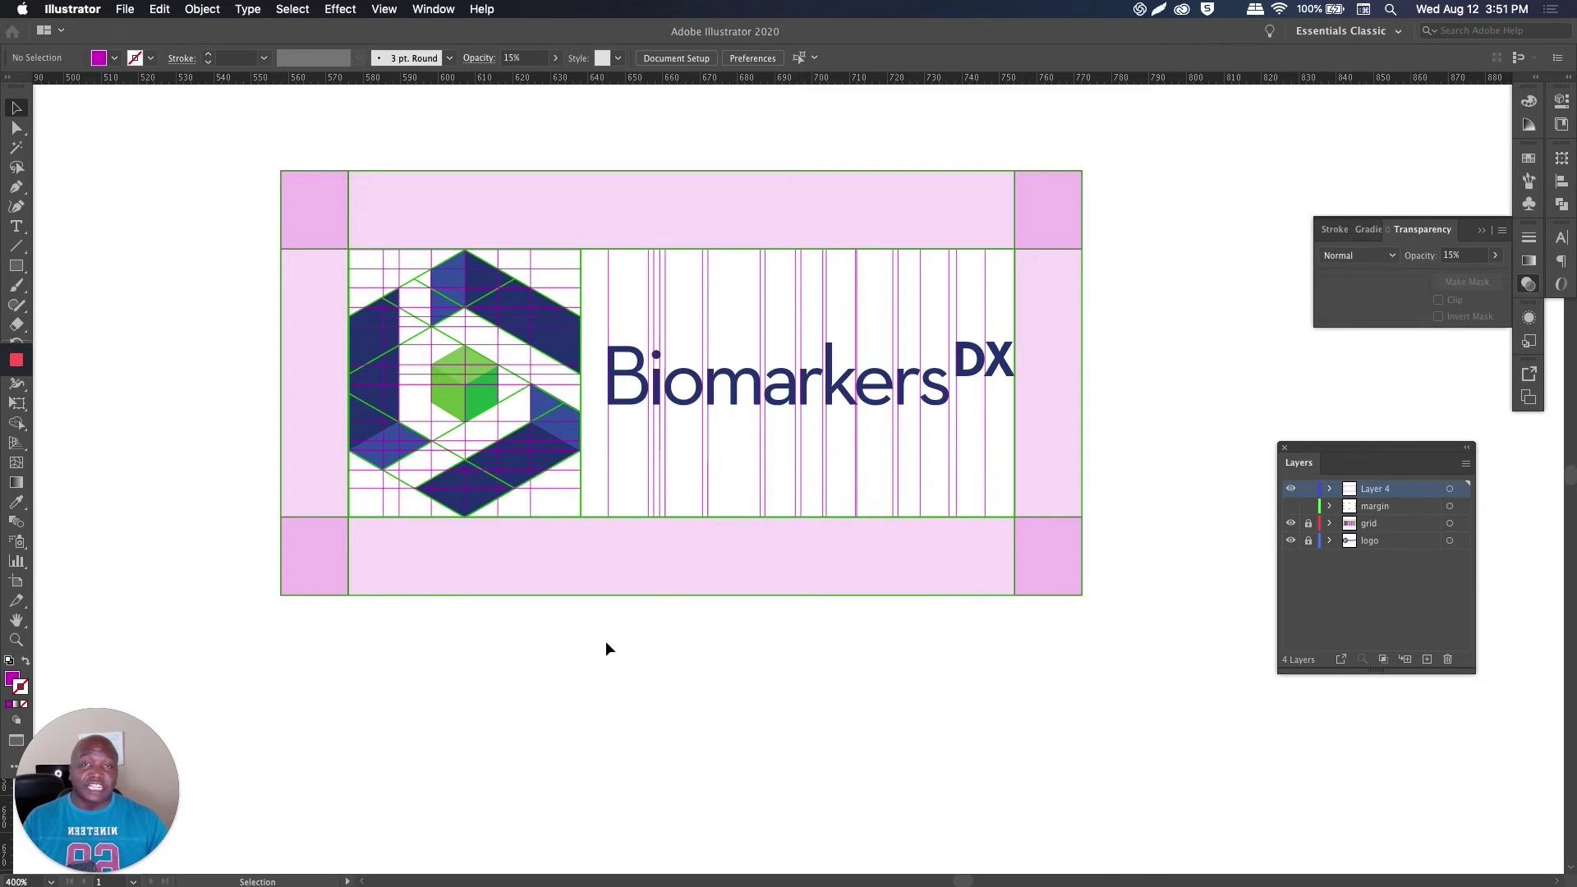
Step: Show the document grid behind the artwork
key(super+apostrophe)
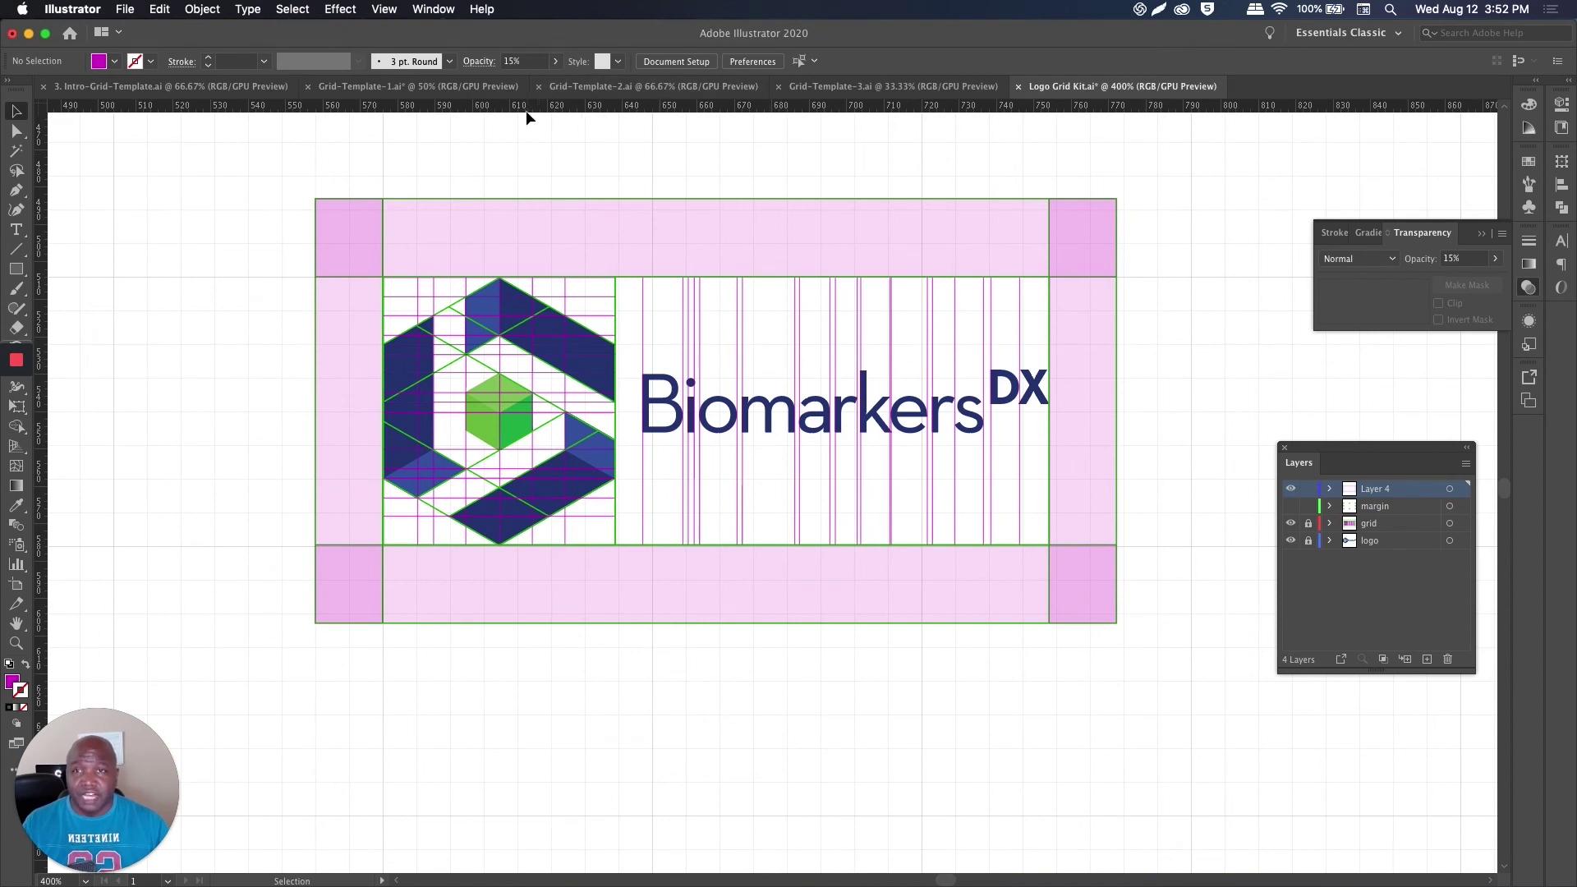
key(a)
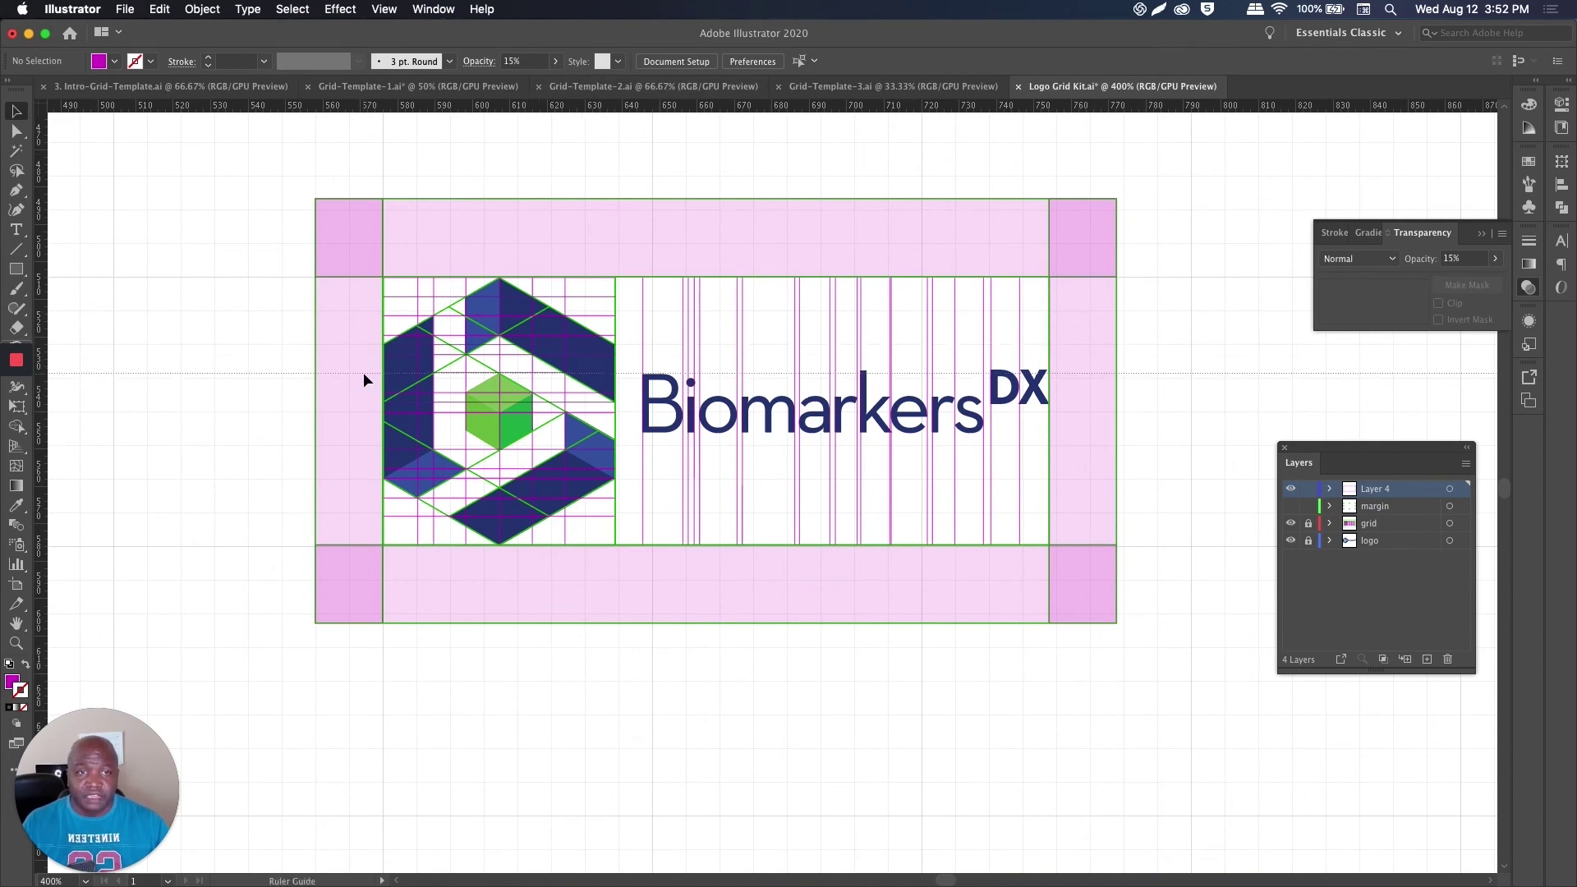
key(v)
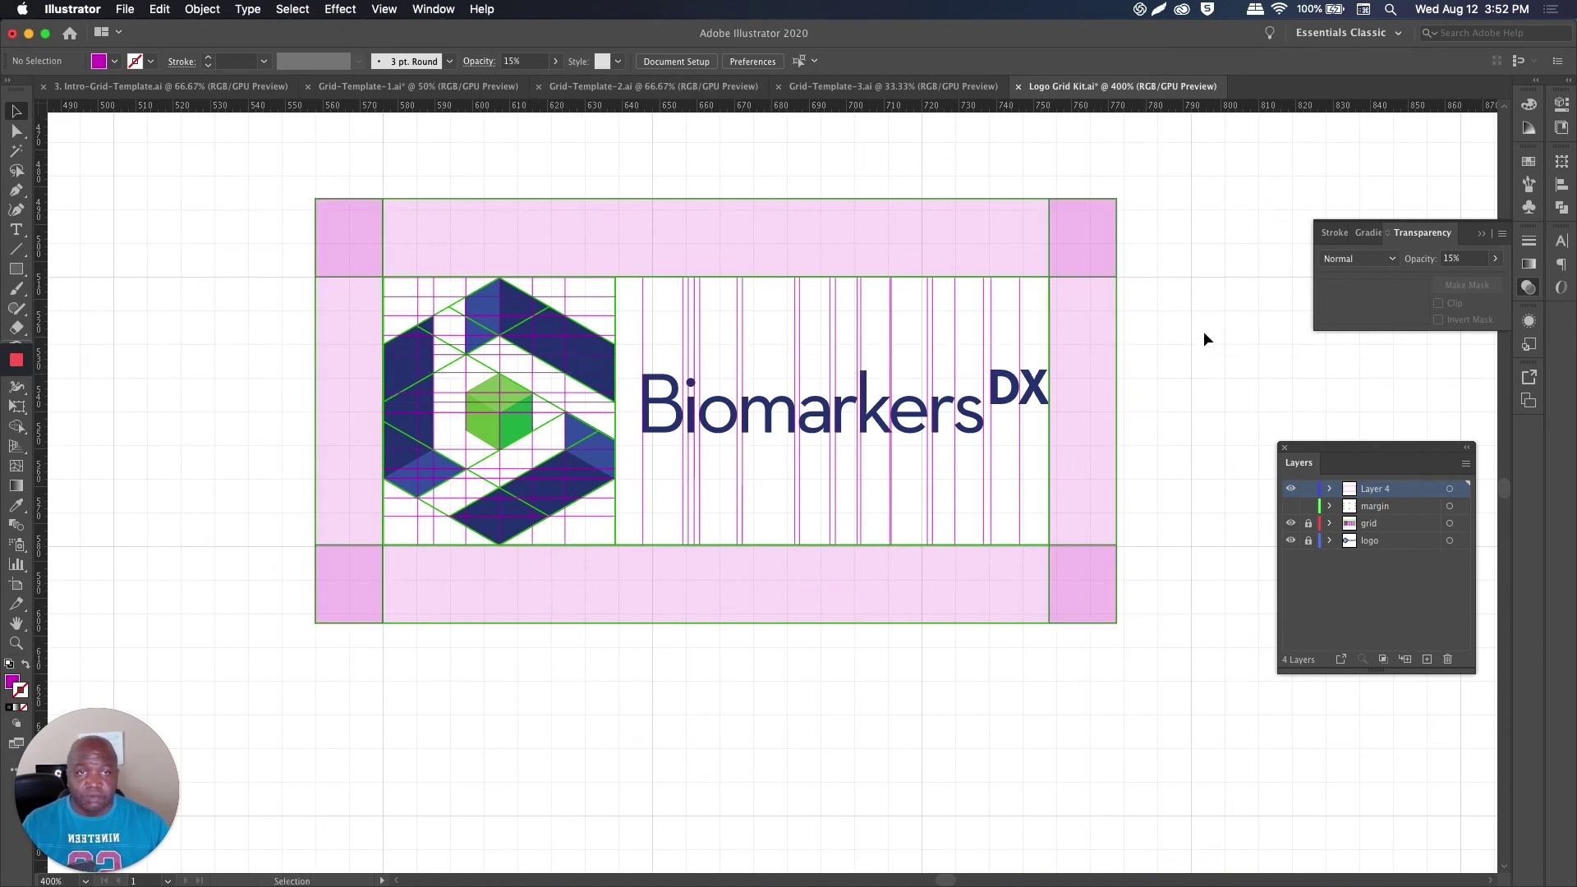
click(718, 278)
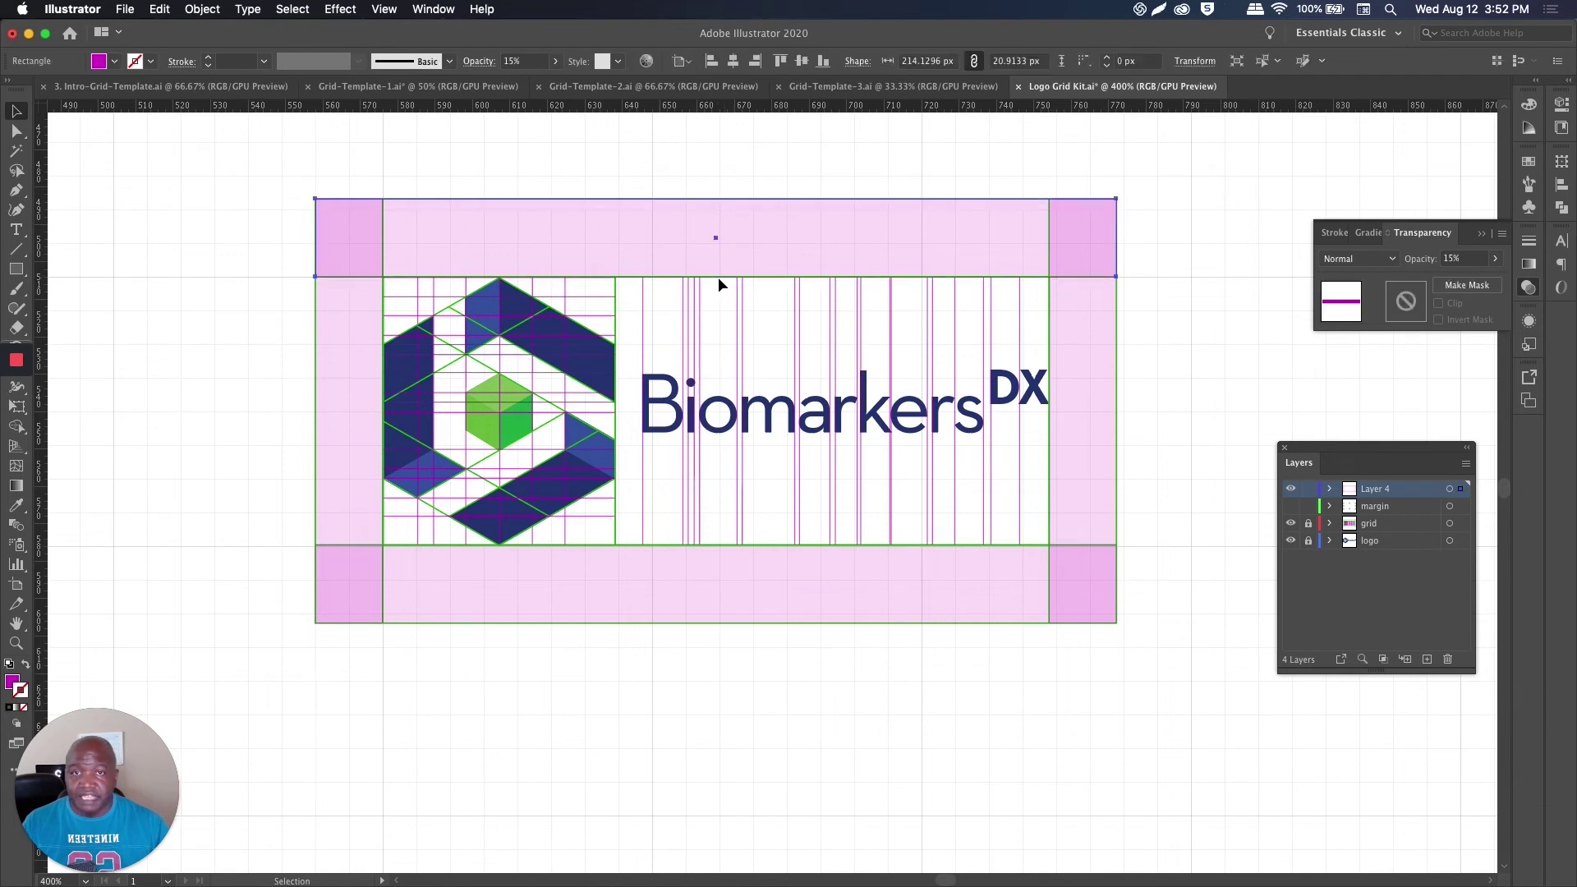
double_click(718, 278)
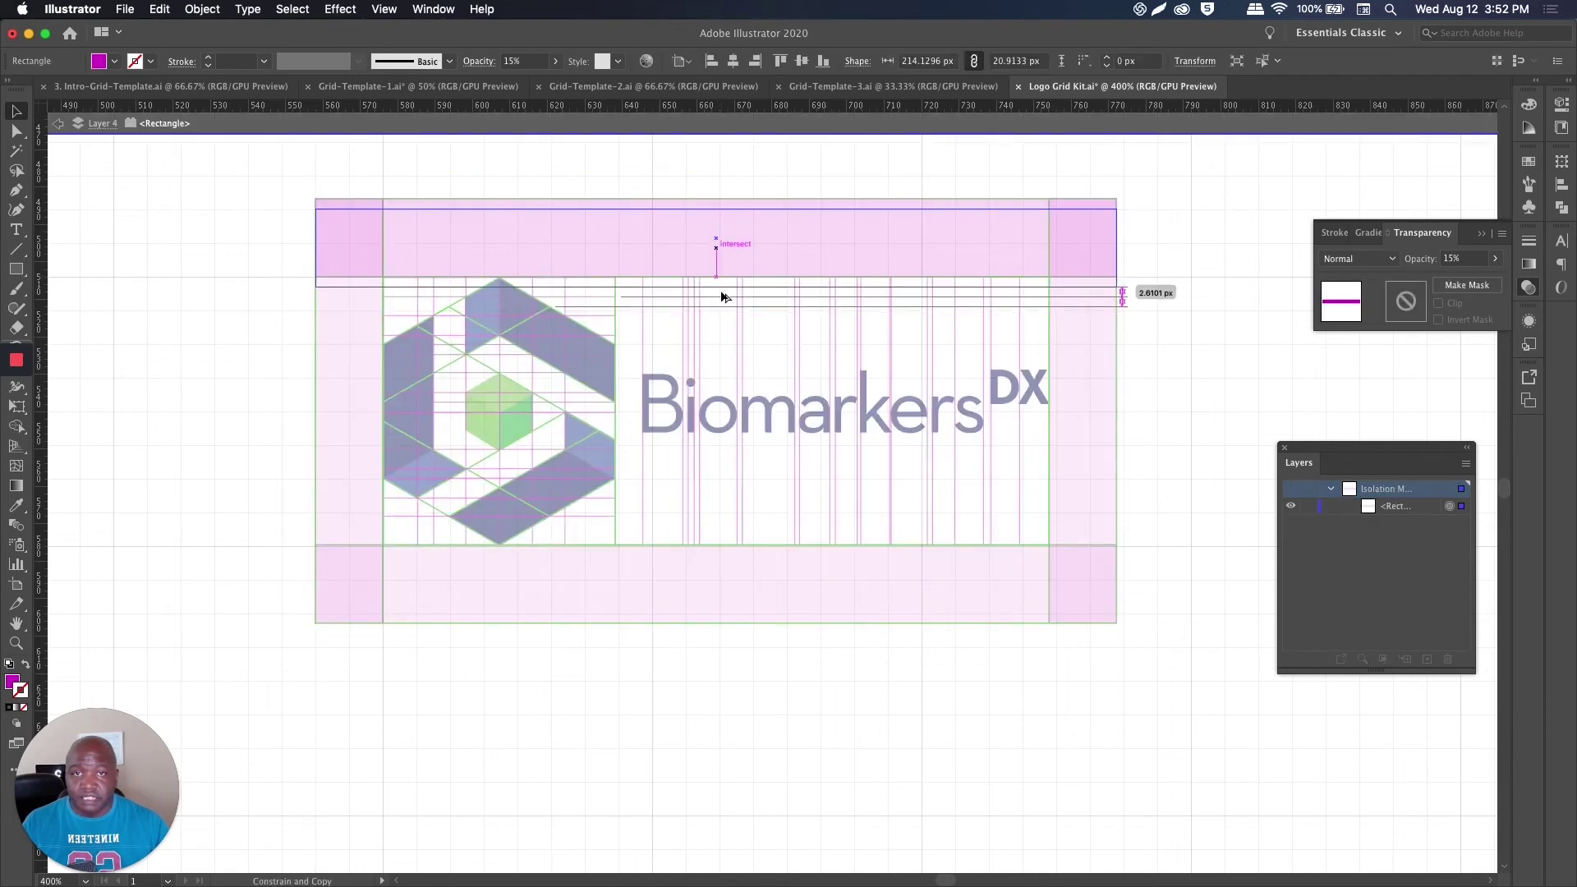
key(a)
key(v)
double_click(727, 297)
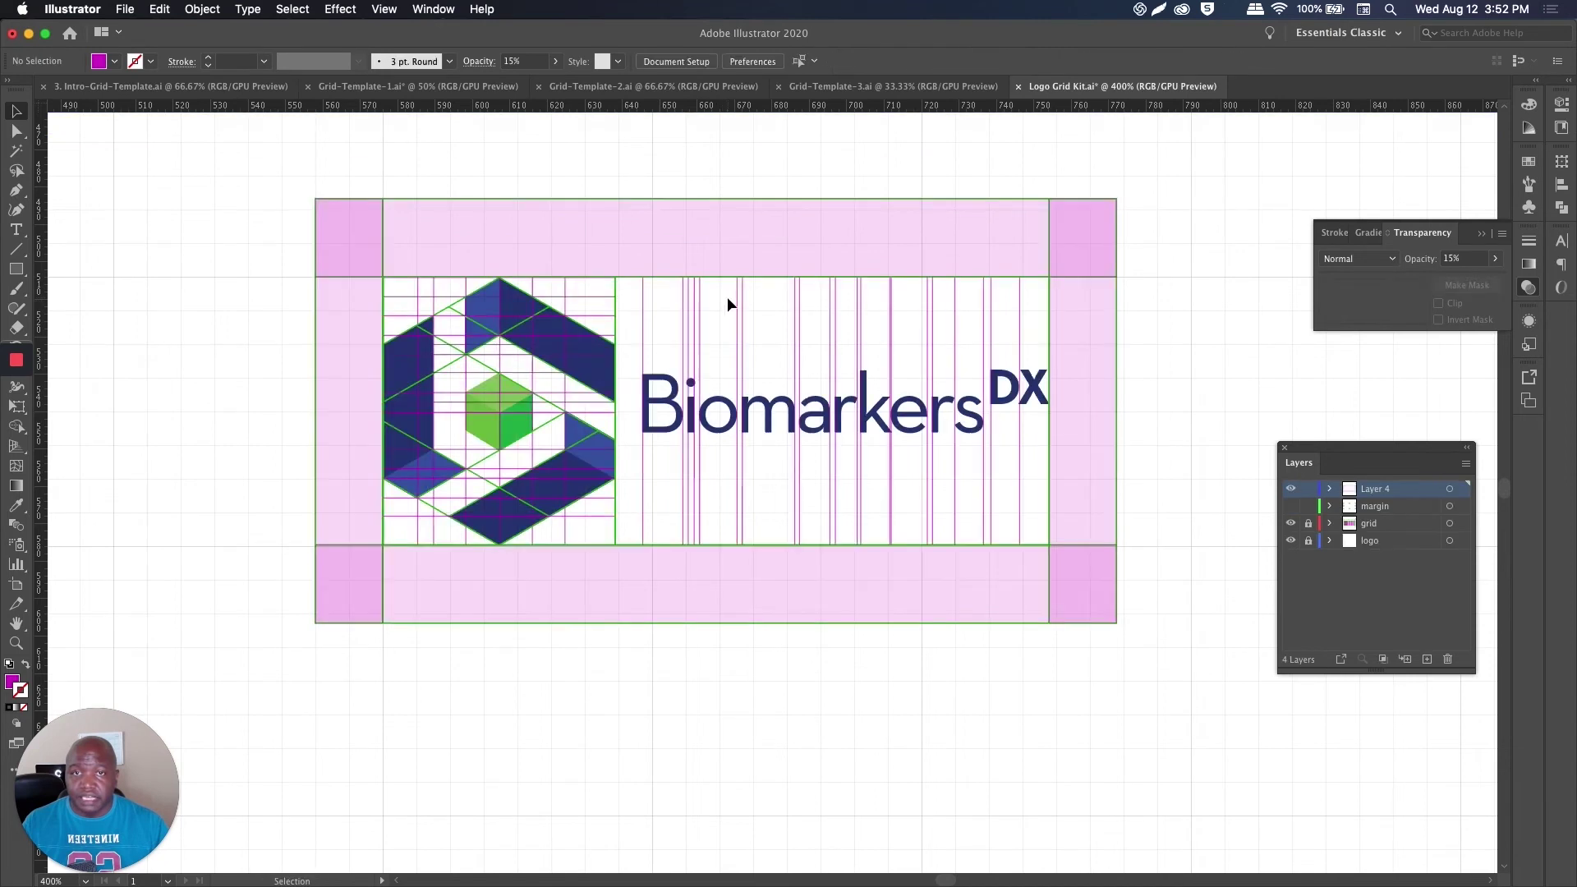
click(1290, 506)
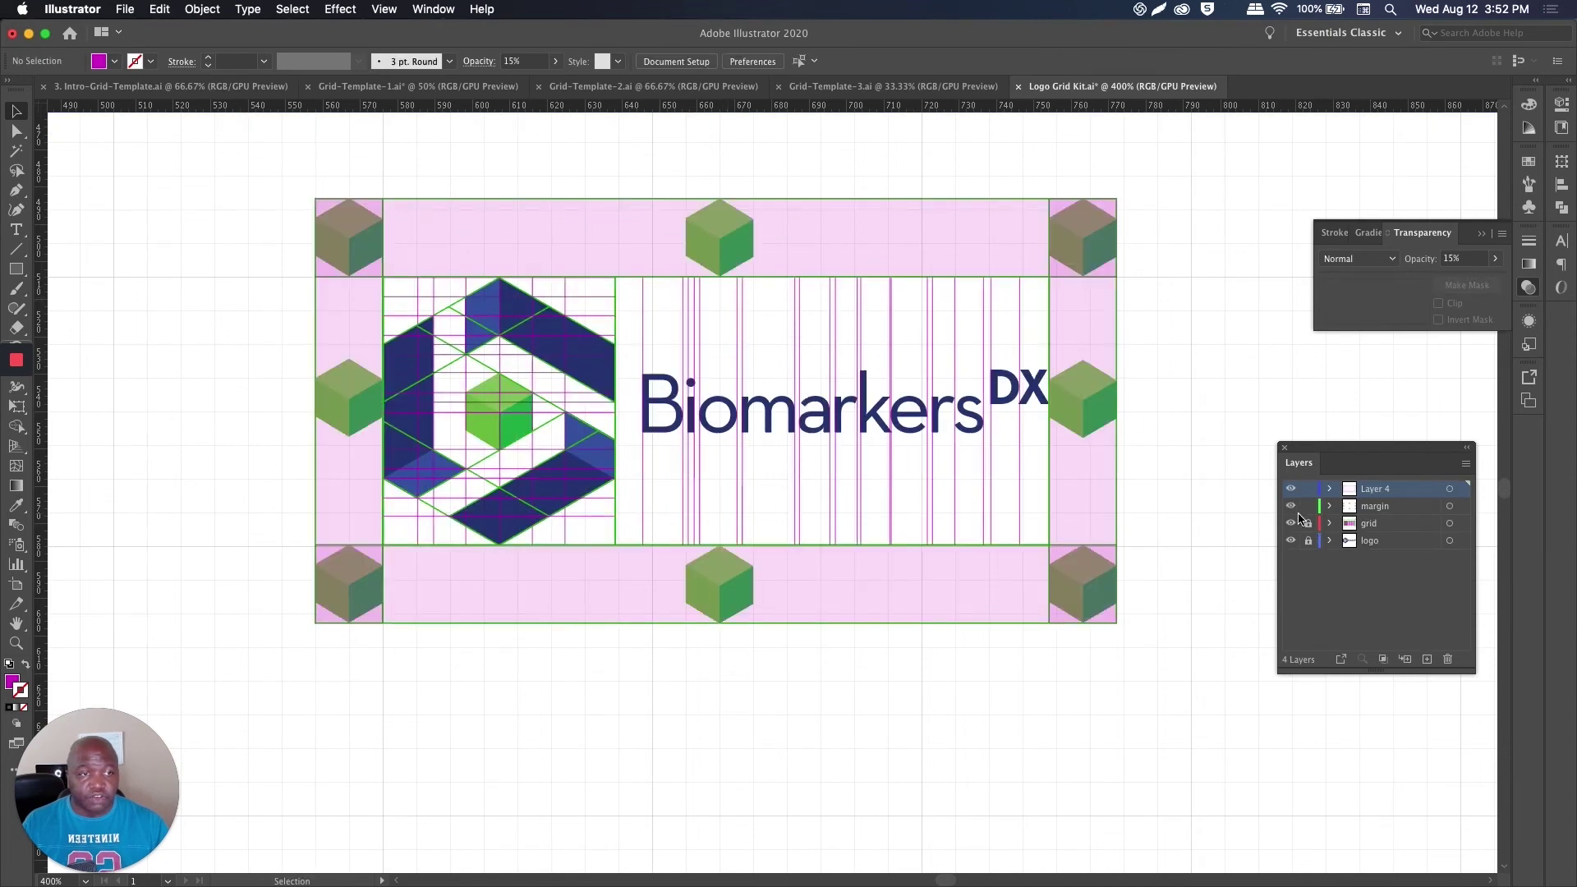
click(1291, 507)
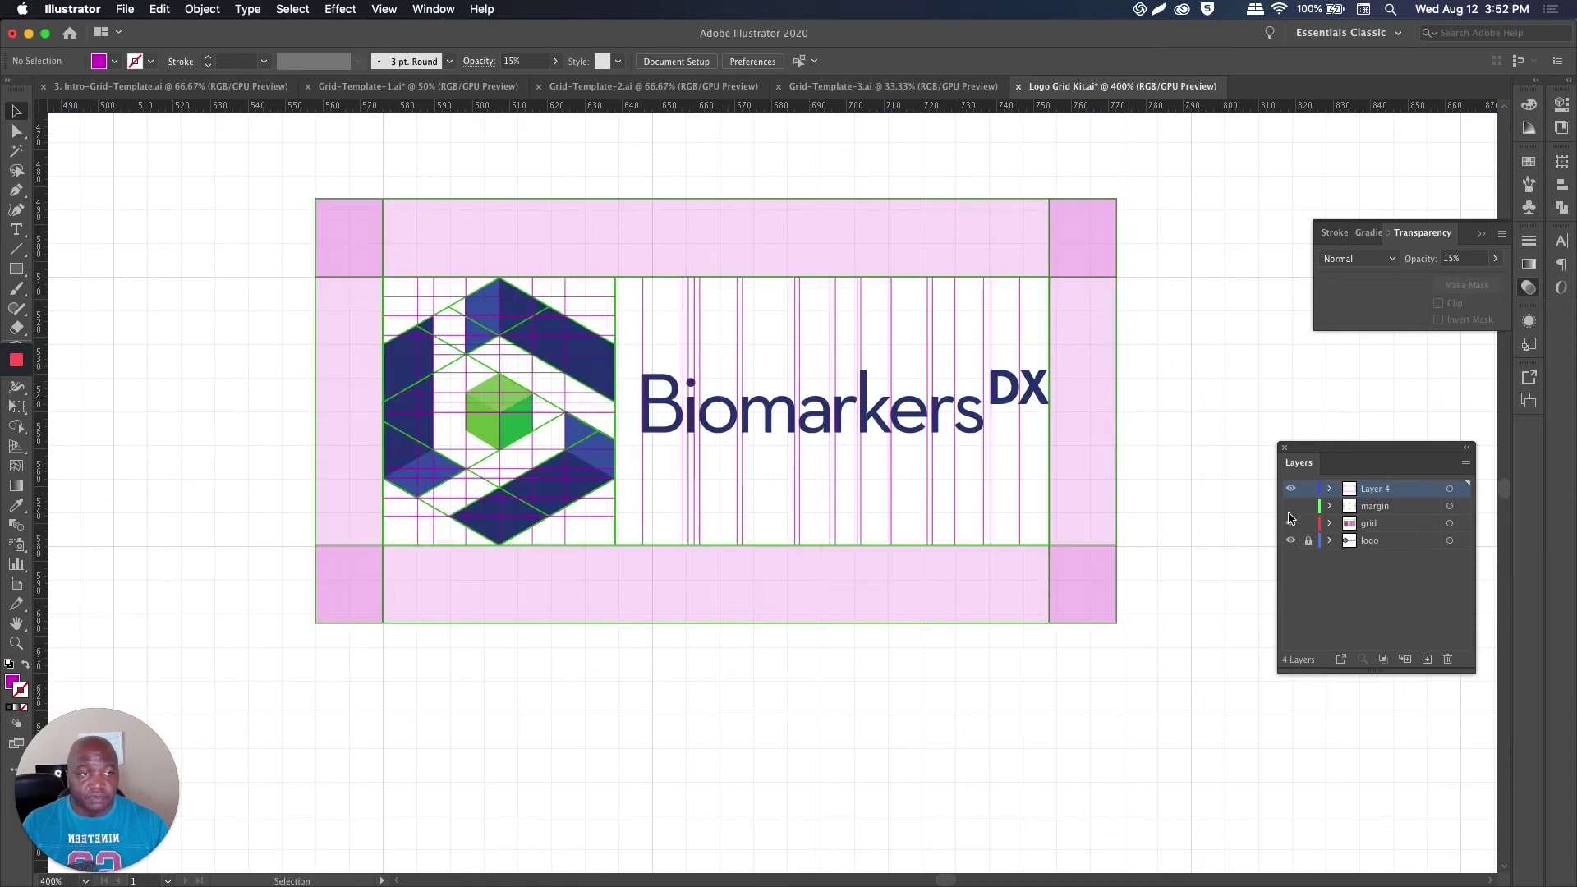
Step: Unlock the grid layer and lock Layer 4, which holds the margin bands
click(1357, 508)
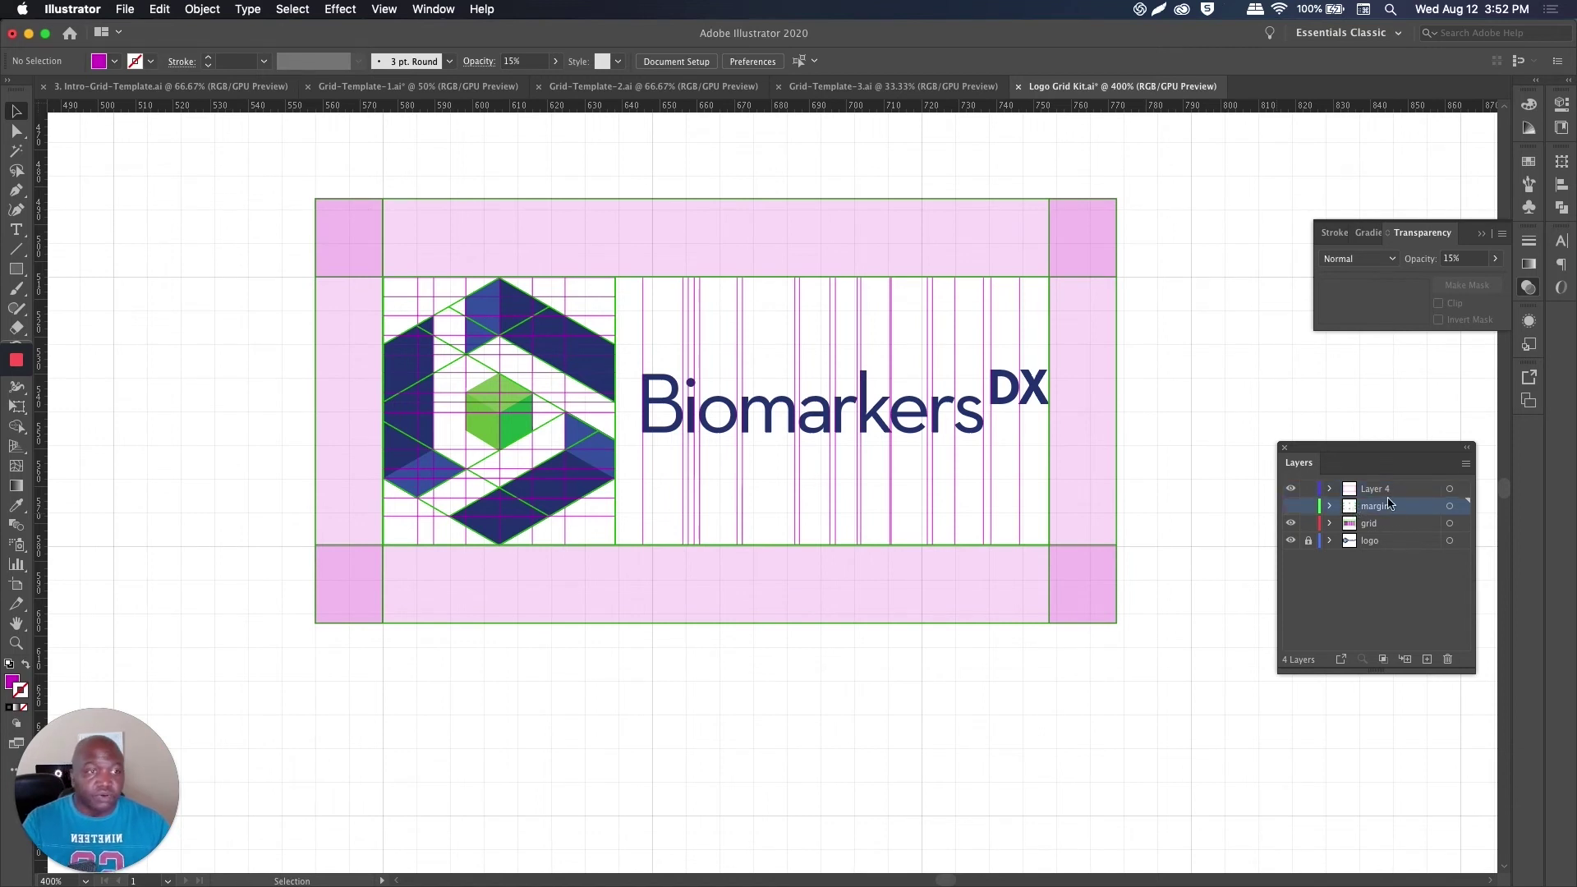
click(1364, 523)
click(1021, 278)
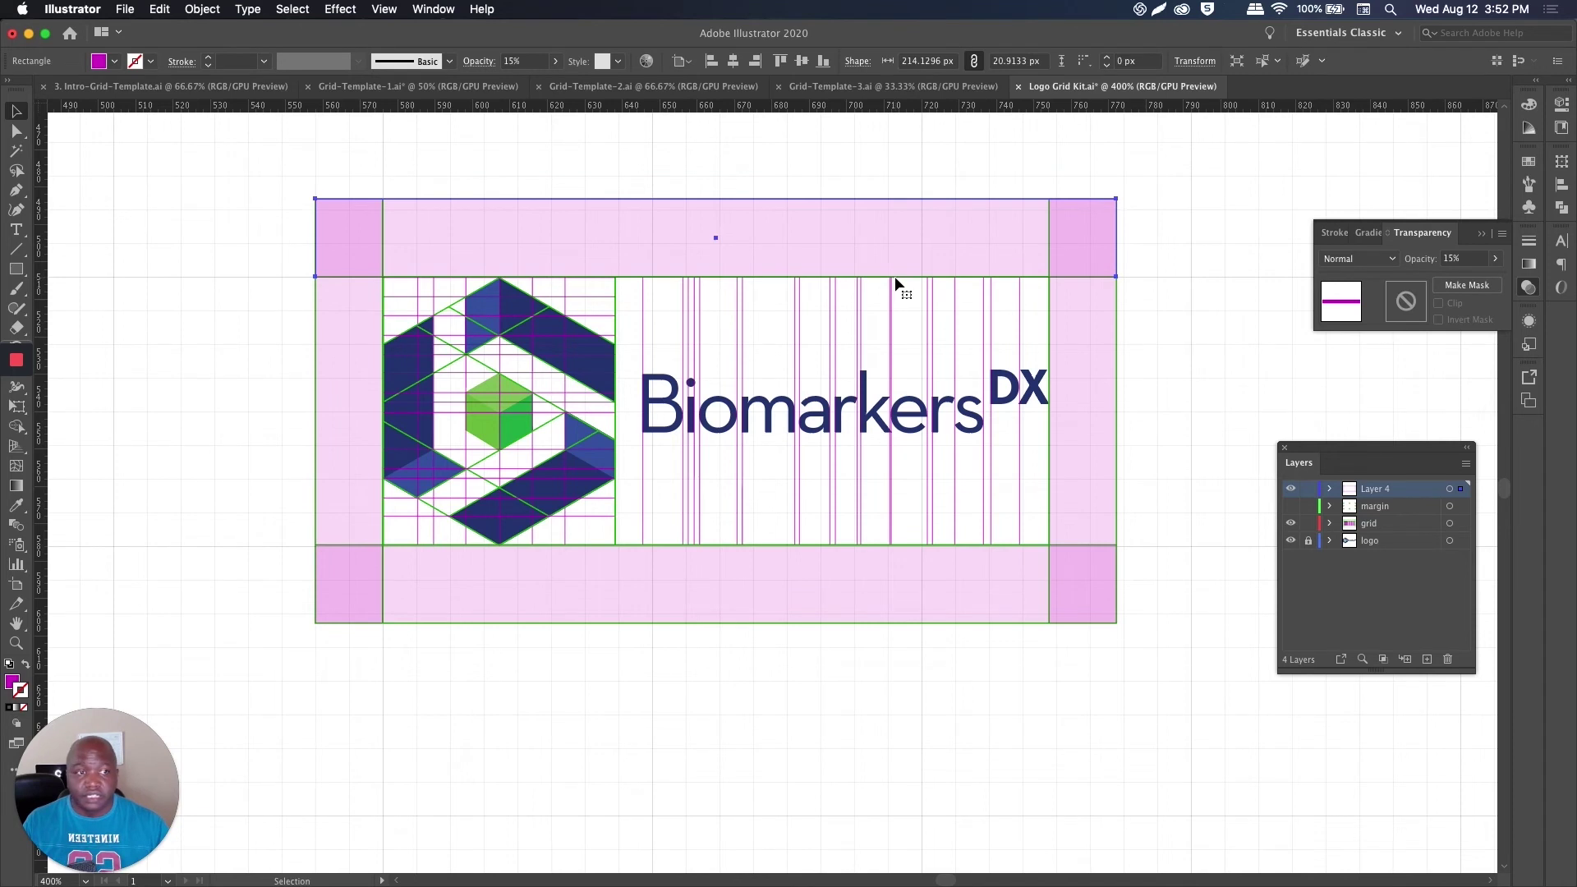
click(1310, 491)
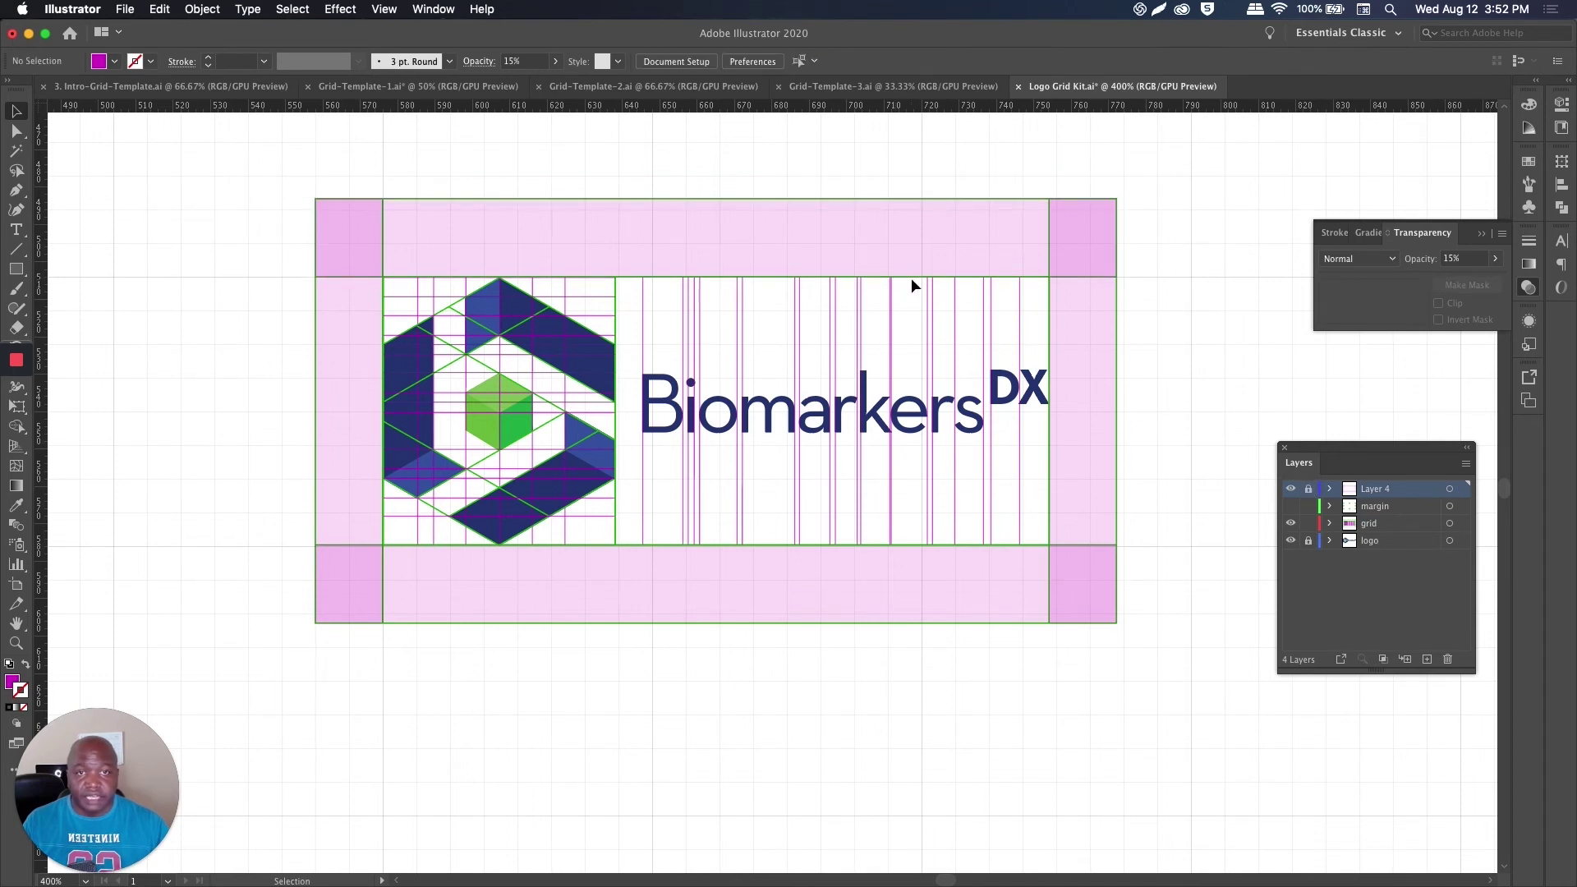
Step: Duplicate the horizontal green line above the wordmark to the top of the Biomarkers lettering and to its baseline
drag(910, 288, 900, 371)
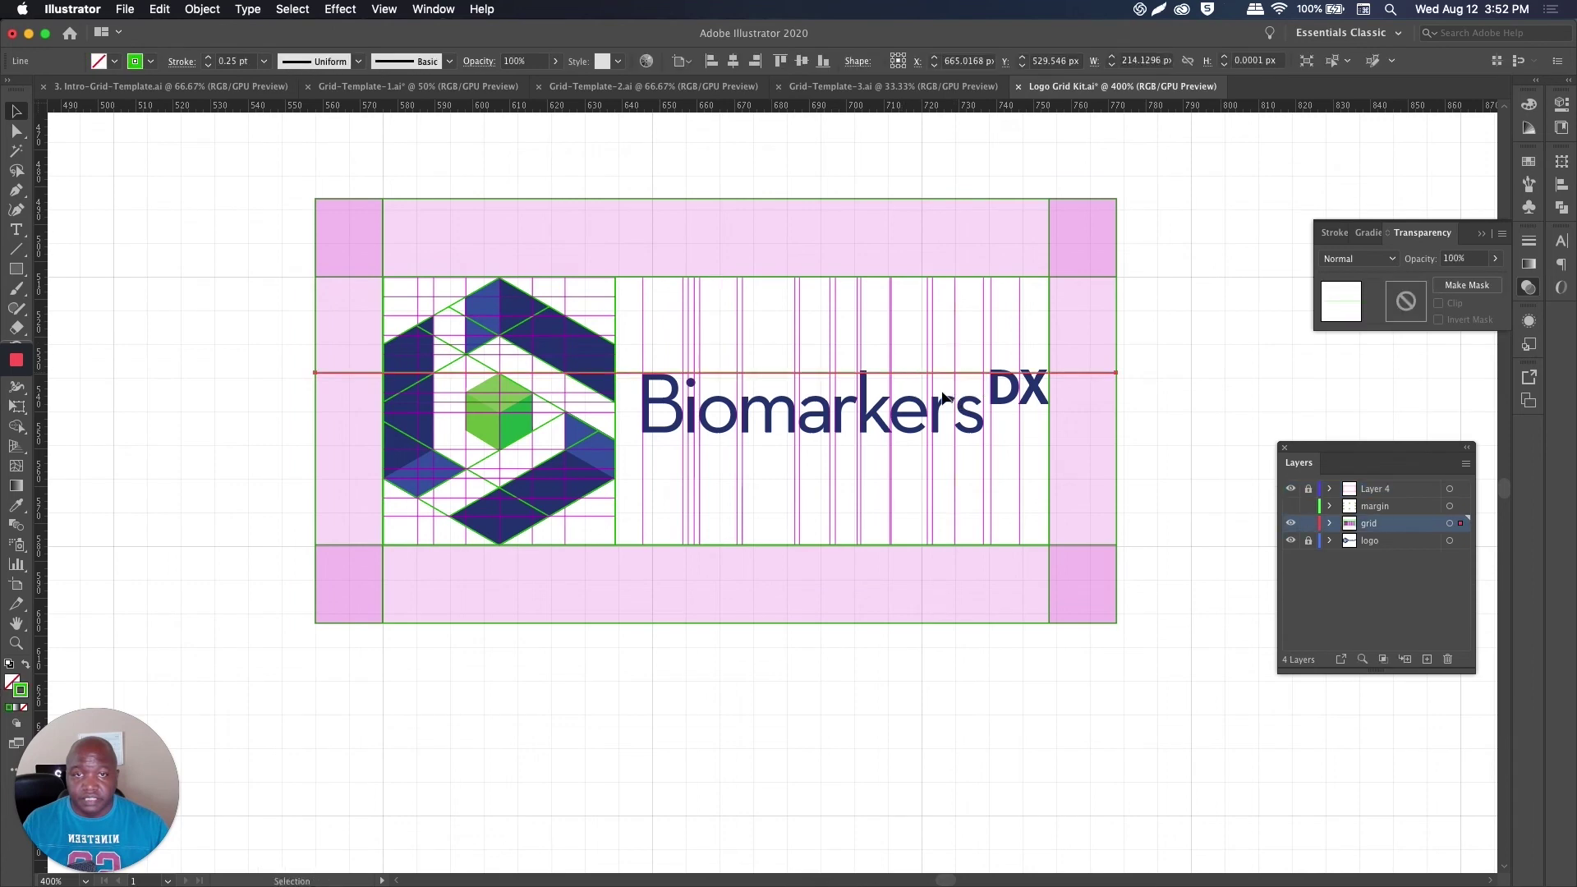
scroll(953, 386, up, 4)
drag(958, 330, 955, 511)
key(super+minus)
key(super+minus)
key(super+minus)
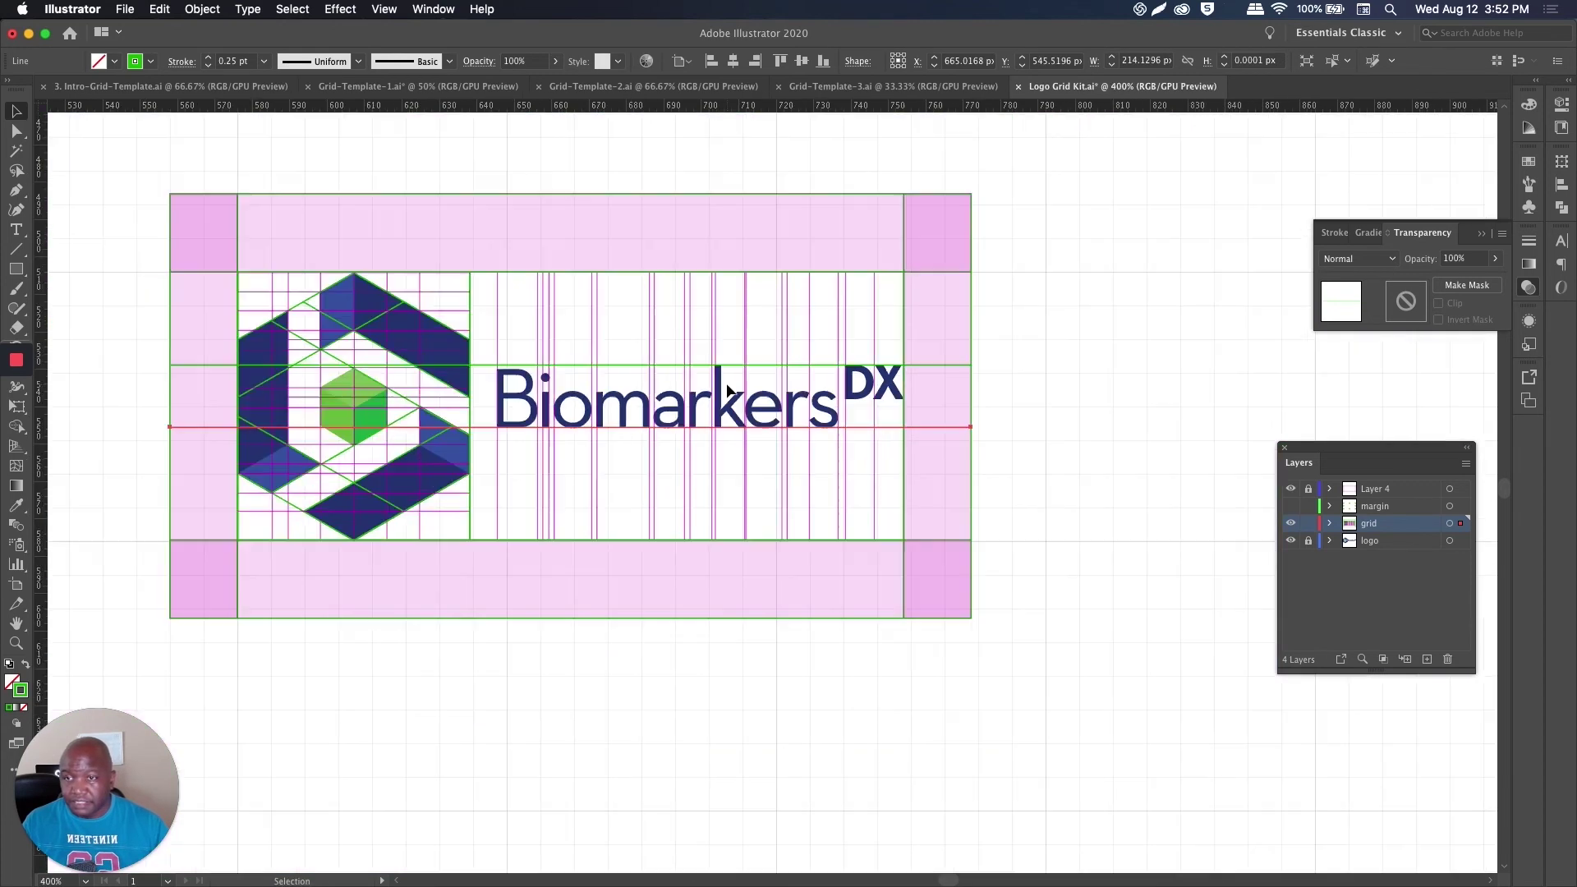
click(1105, 565)
drag(739, 495, 976, 484)
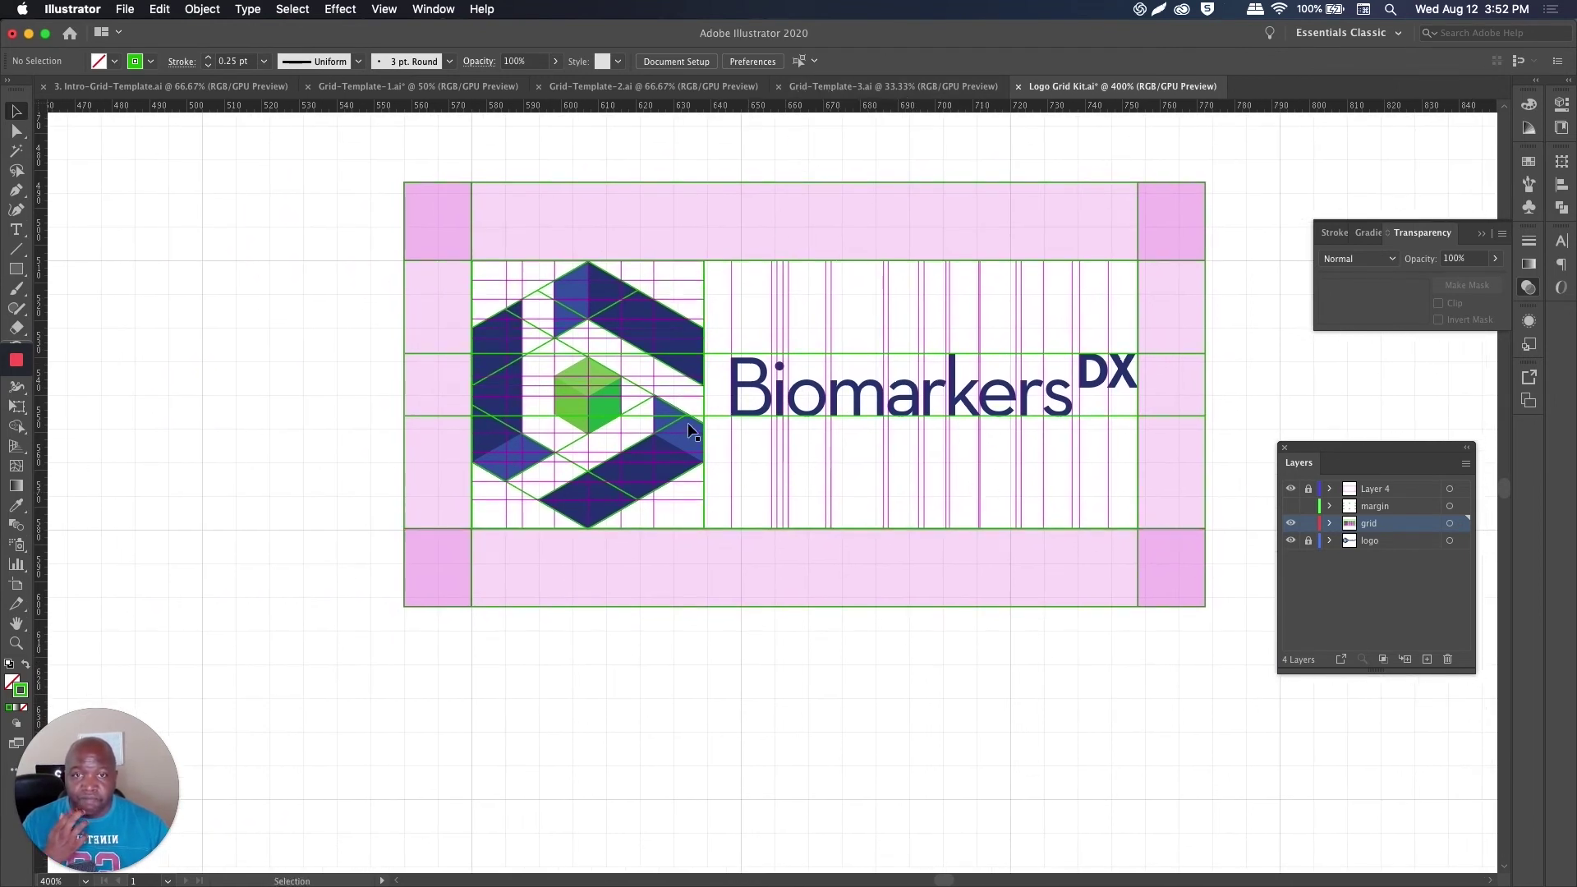
scroll(849, 750, right, 3)
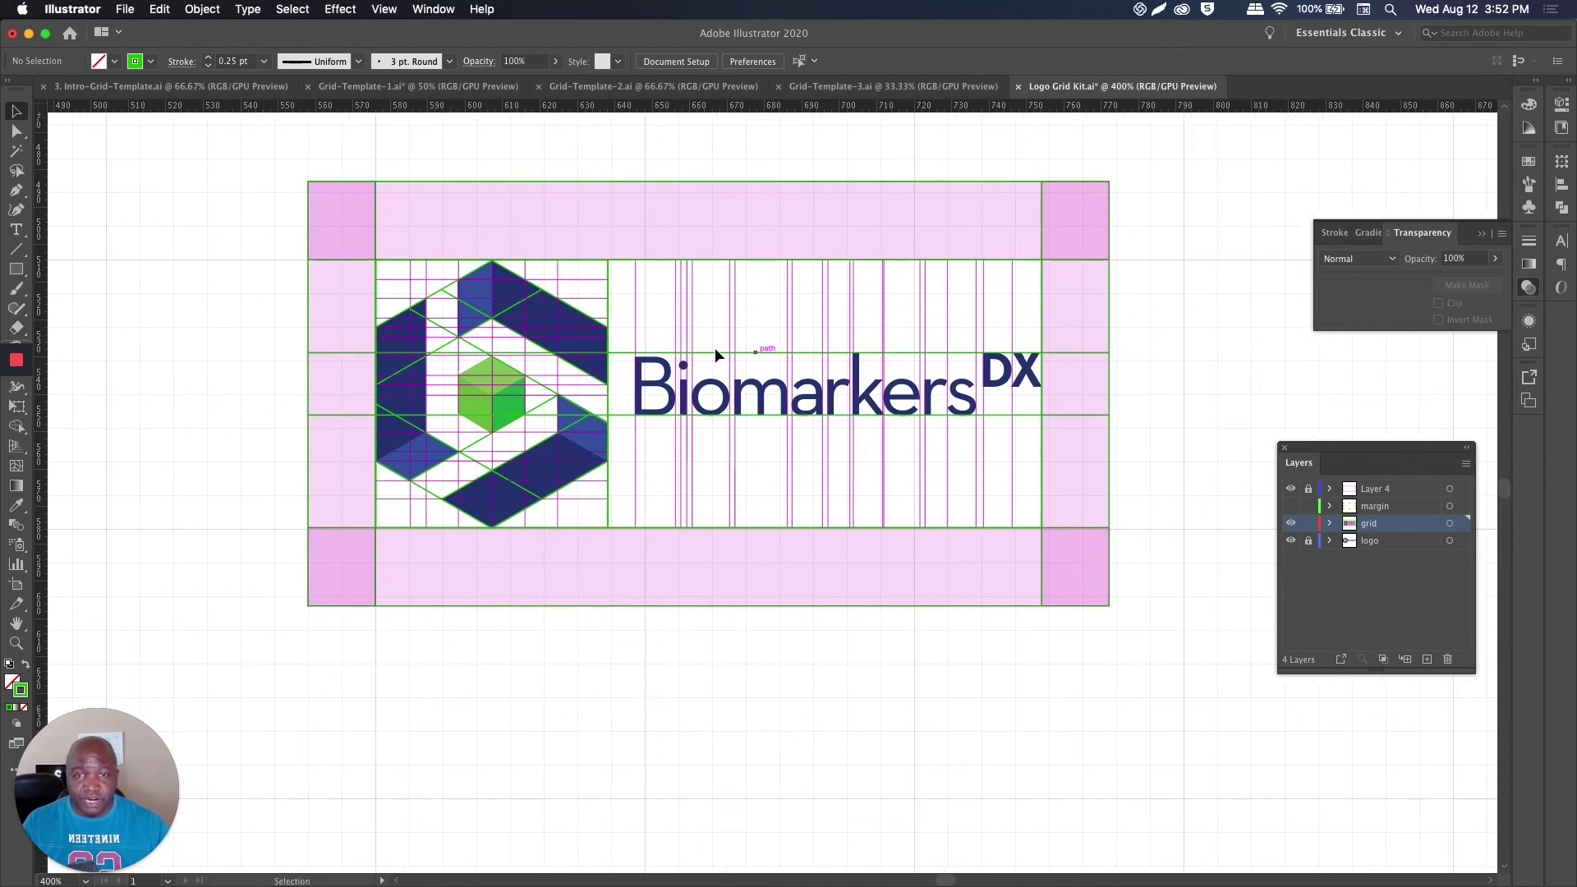
Step: Lock the grid layer and compare the logo with the grid and margin-band layers hidden and shown
click(1291, 525)
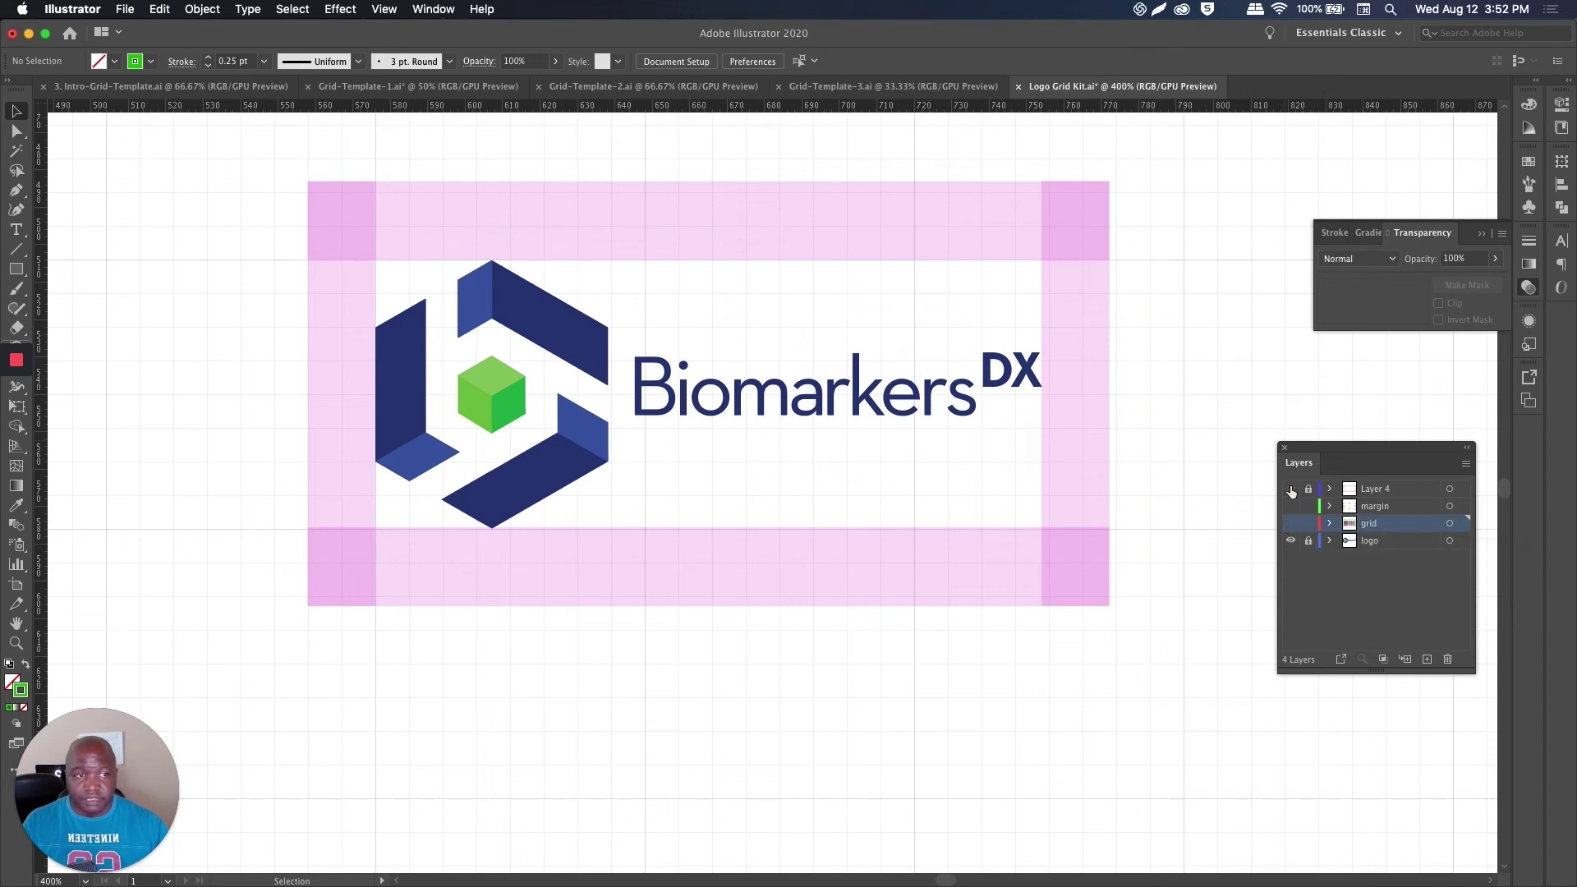
click(1291, 489)
click(1291, 489)
click(1309, 523)
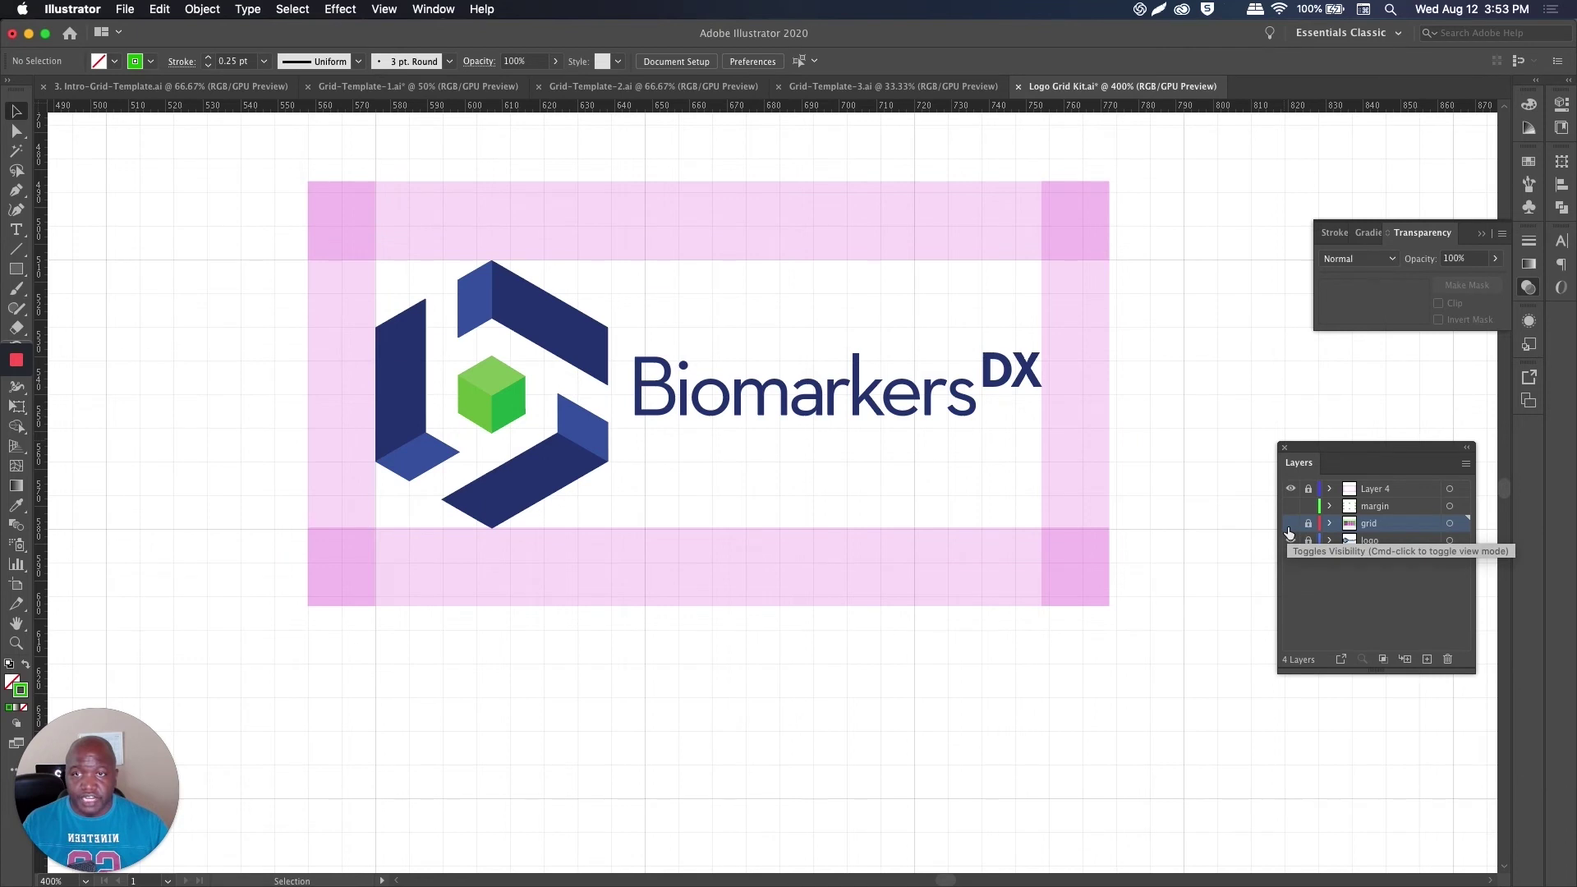
click(1290, 524)
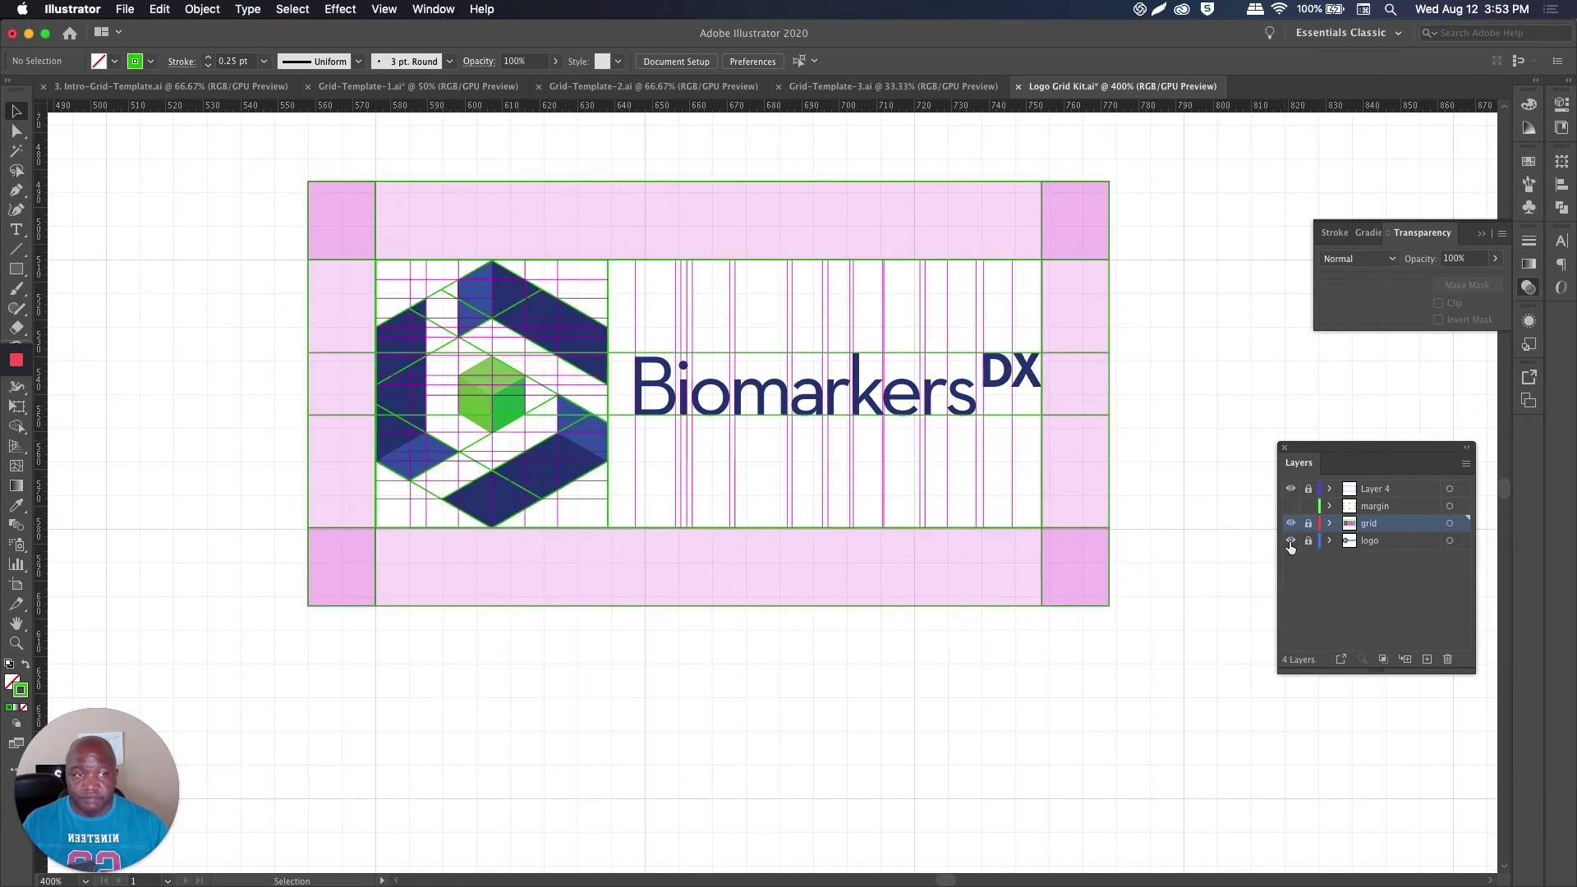
Step: Show the margin layer's cubes and compare the construction grid with the logo layer hidden and shown
click(1290, 541)
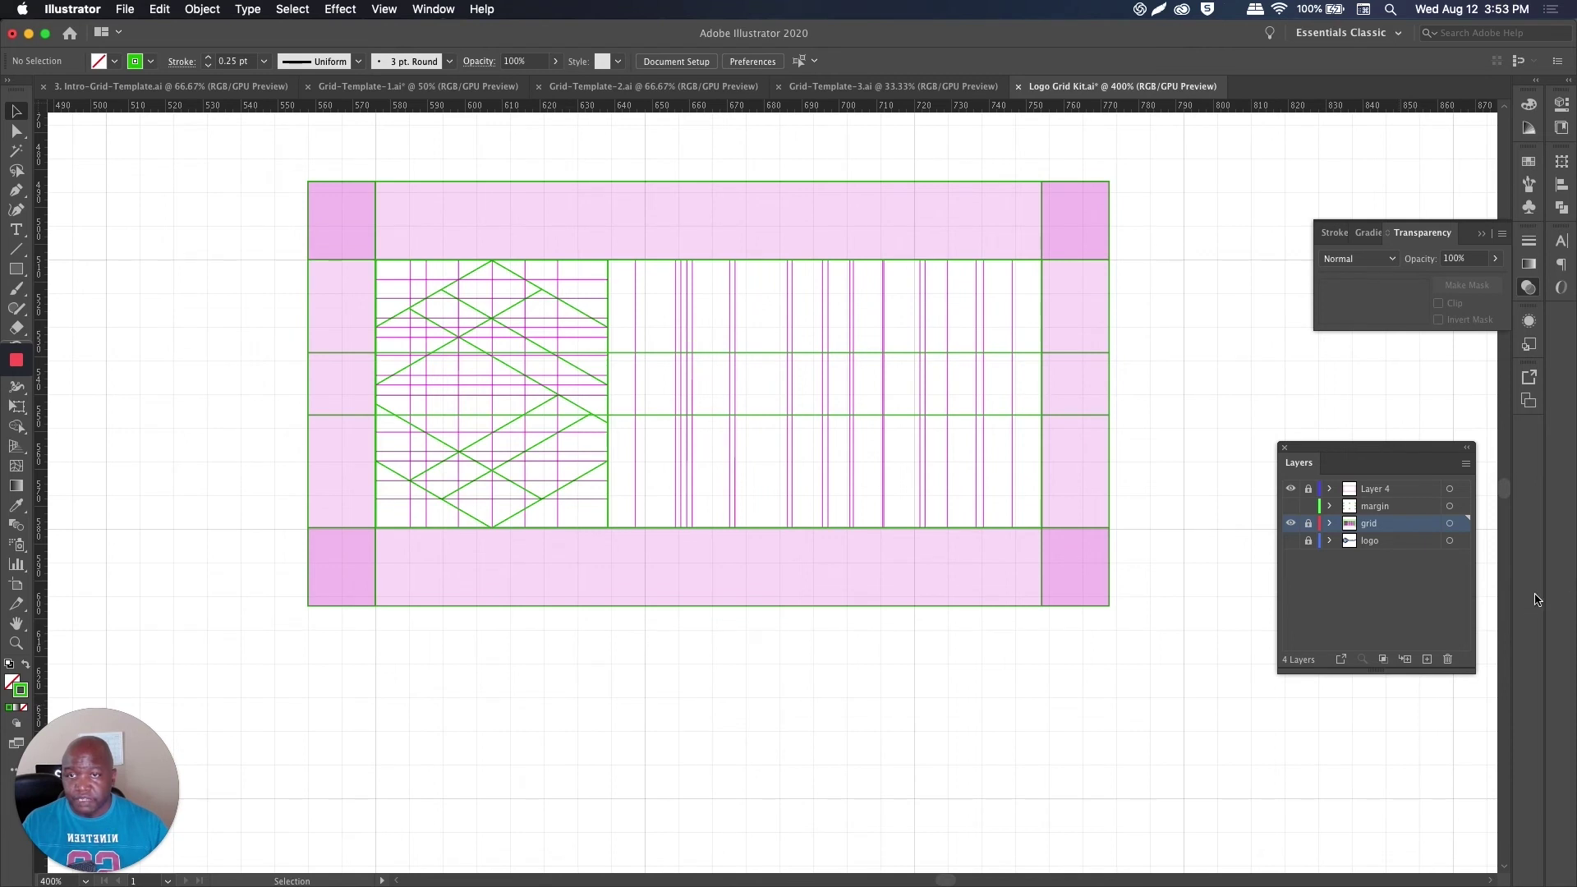
click(1290, 505)
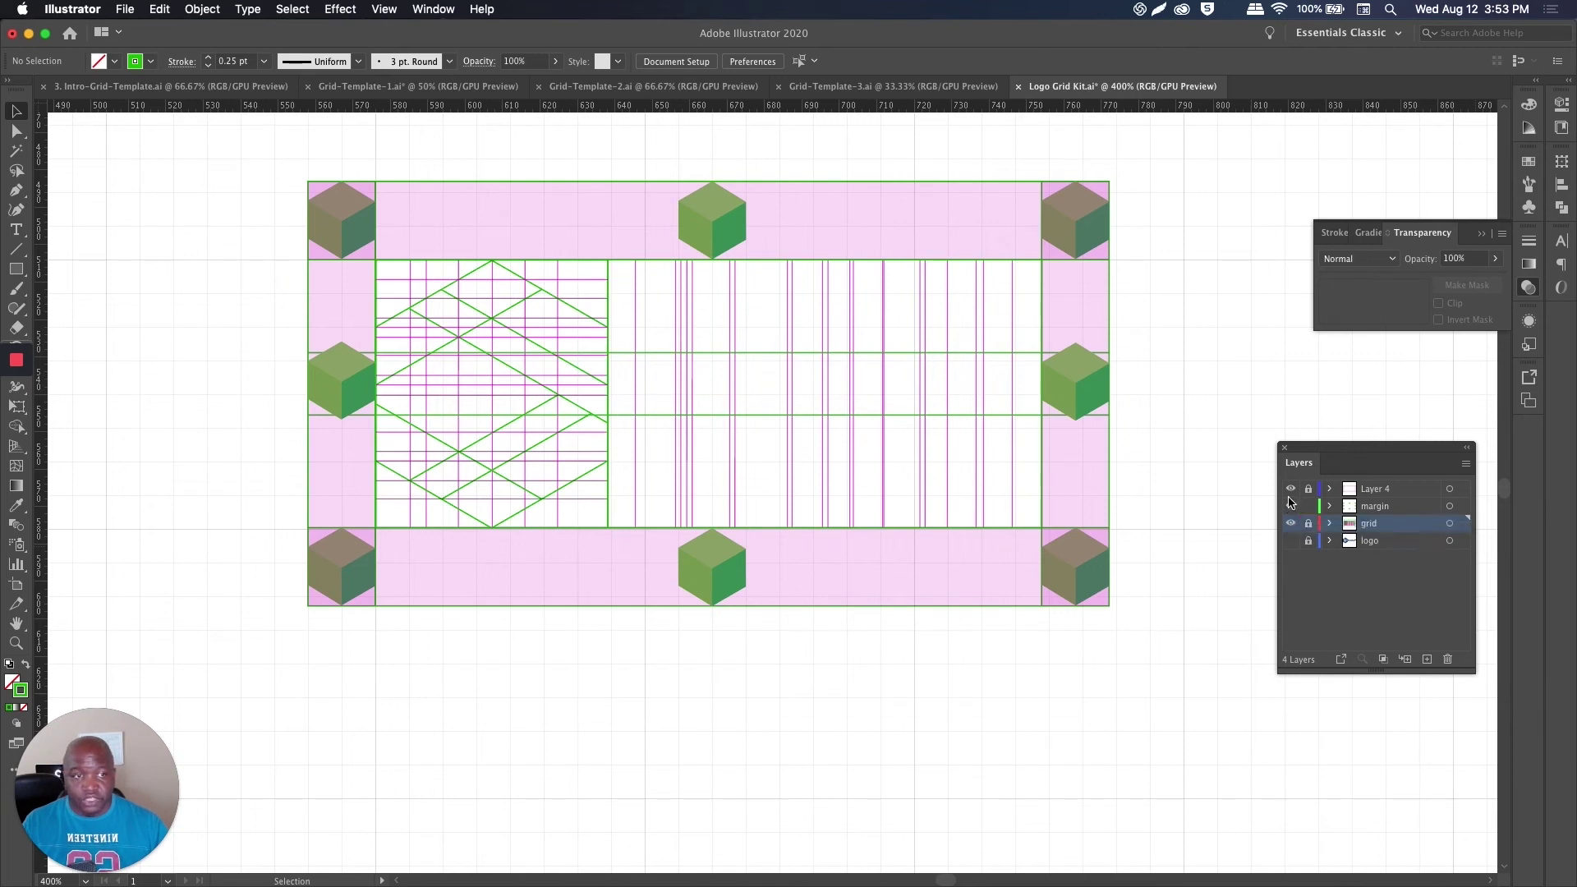
click(1289, 540)
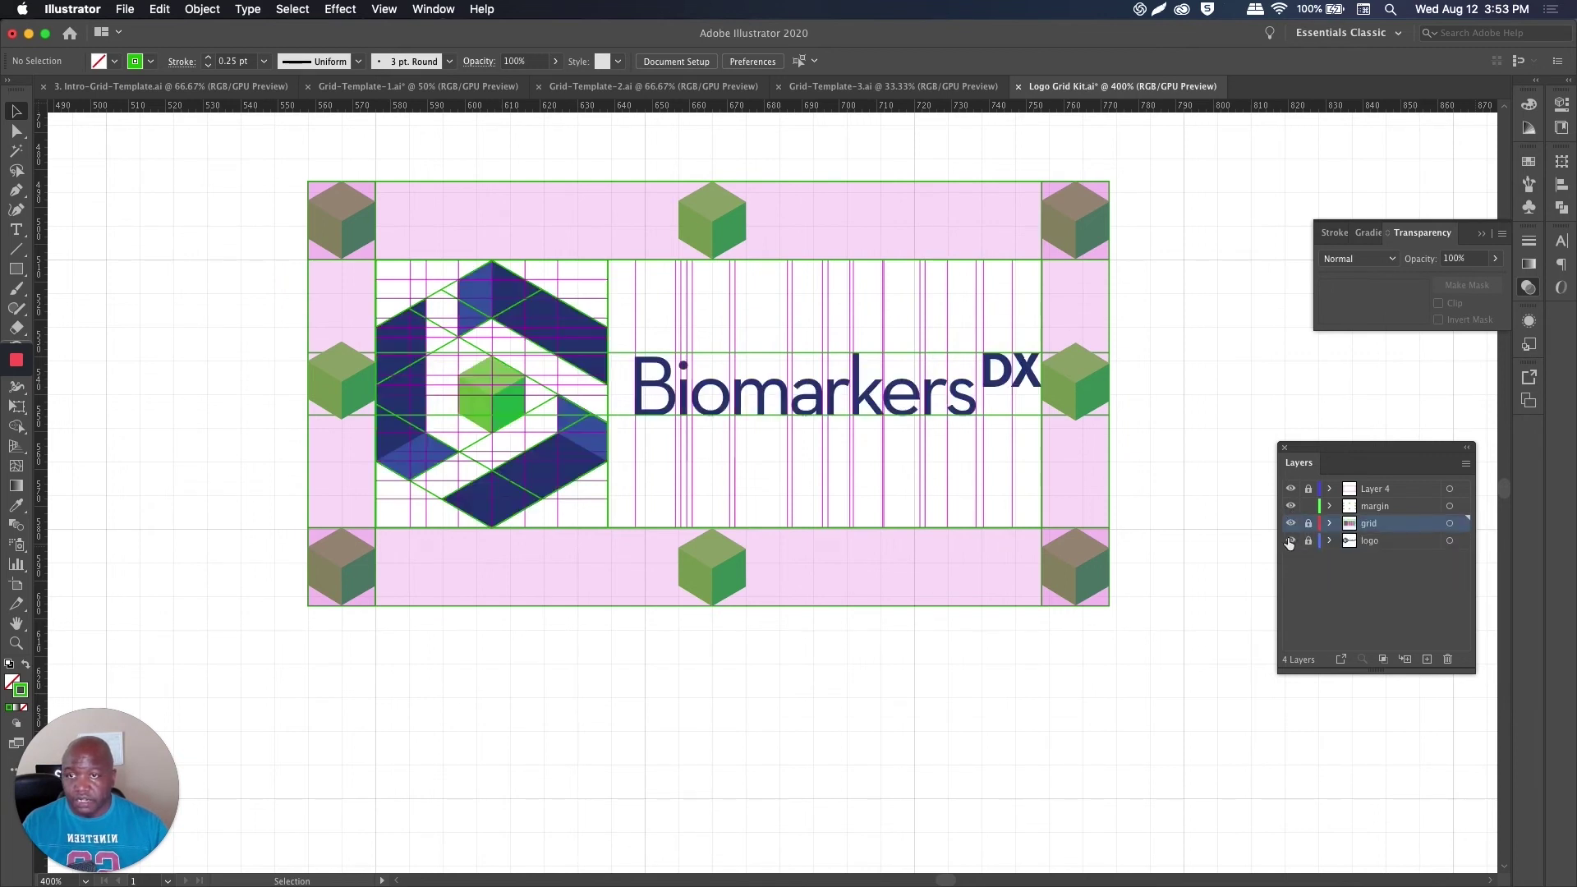
click(1289, 541)
click(1289, 541)
click(1289, 541)
click(1289, 540)
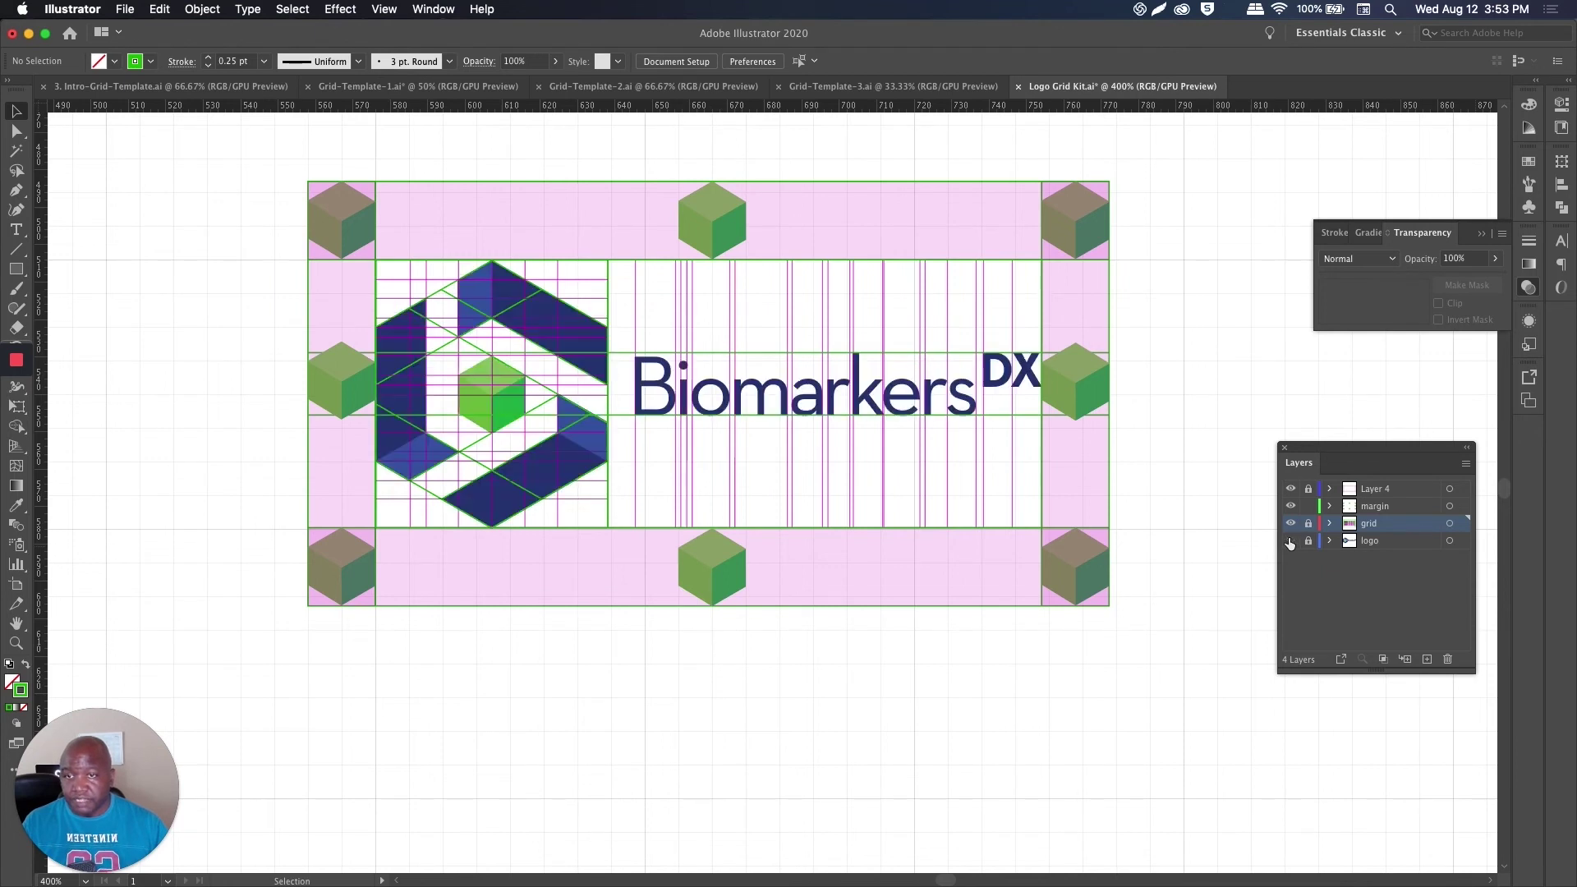
click(1289, 540)
click(1289, 541)
click(1289, 541)
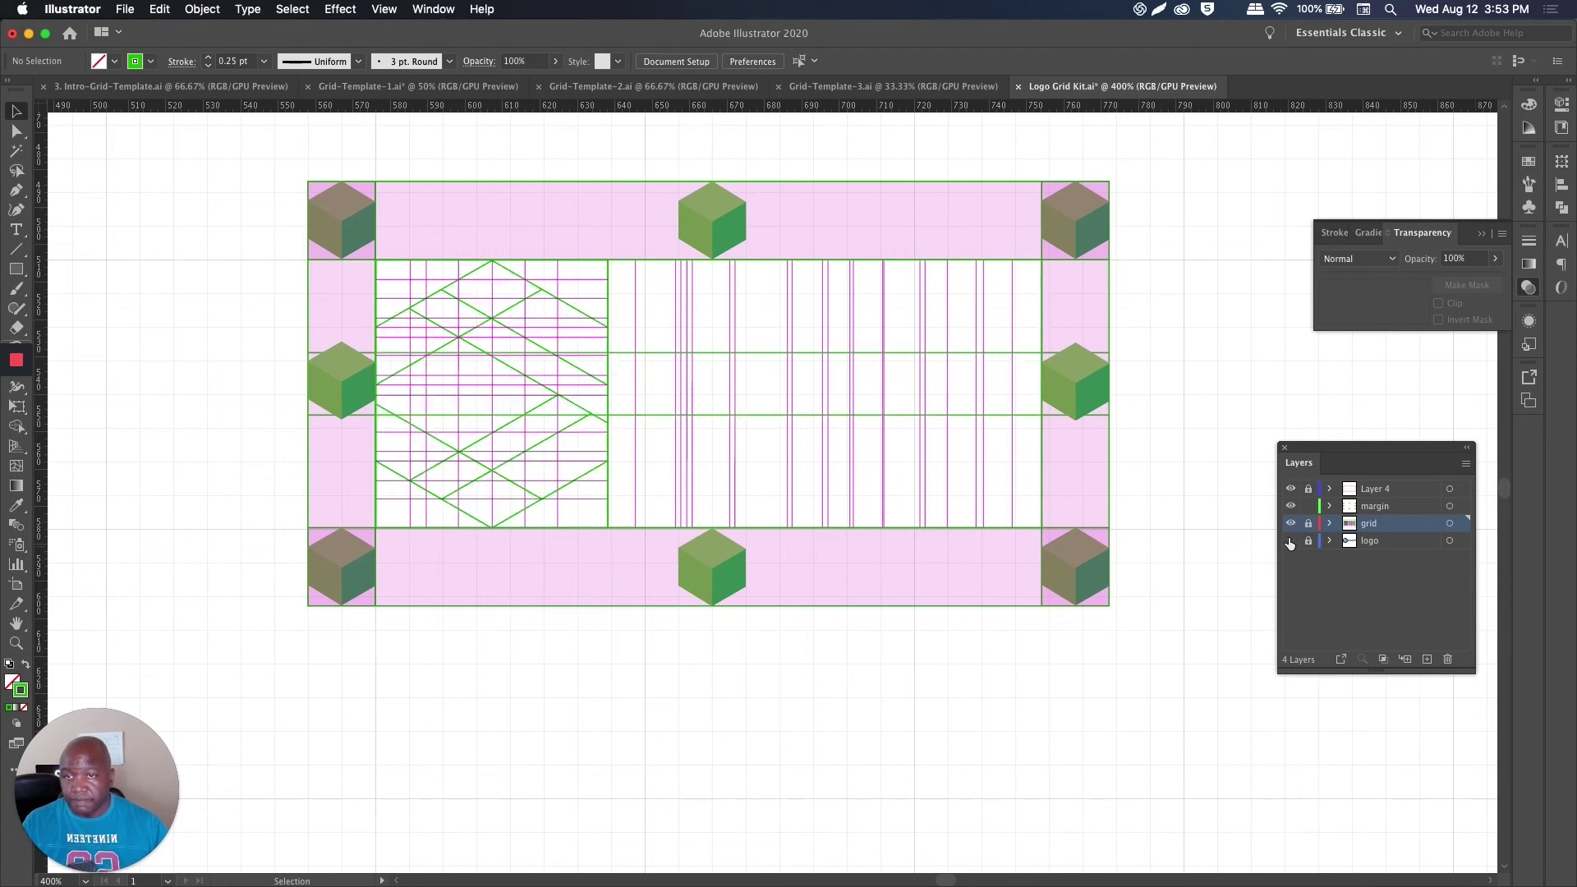
click(1289, 541)
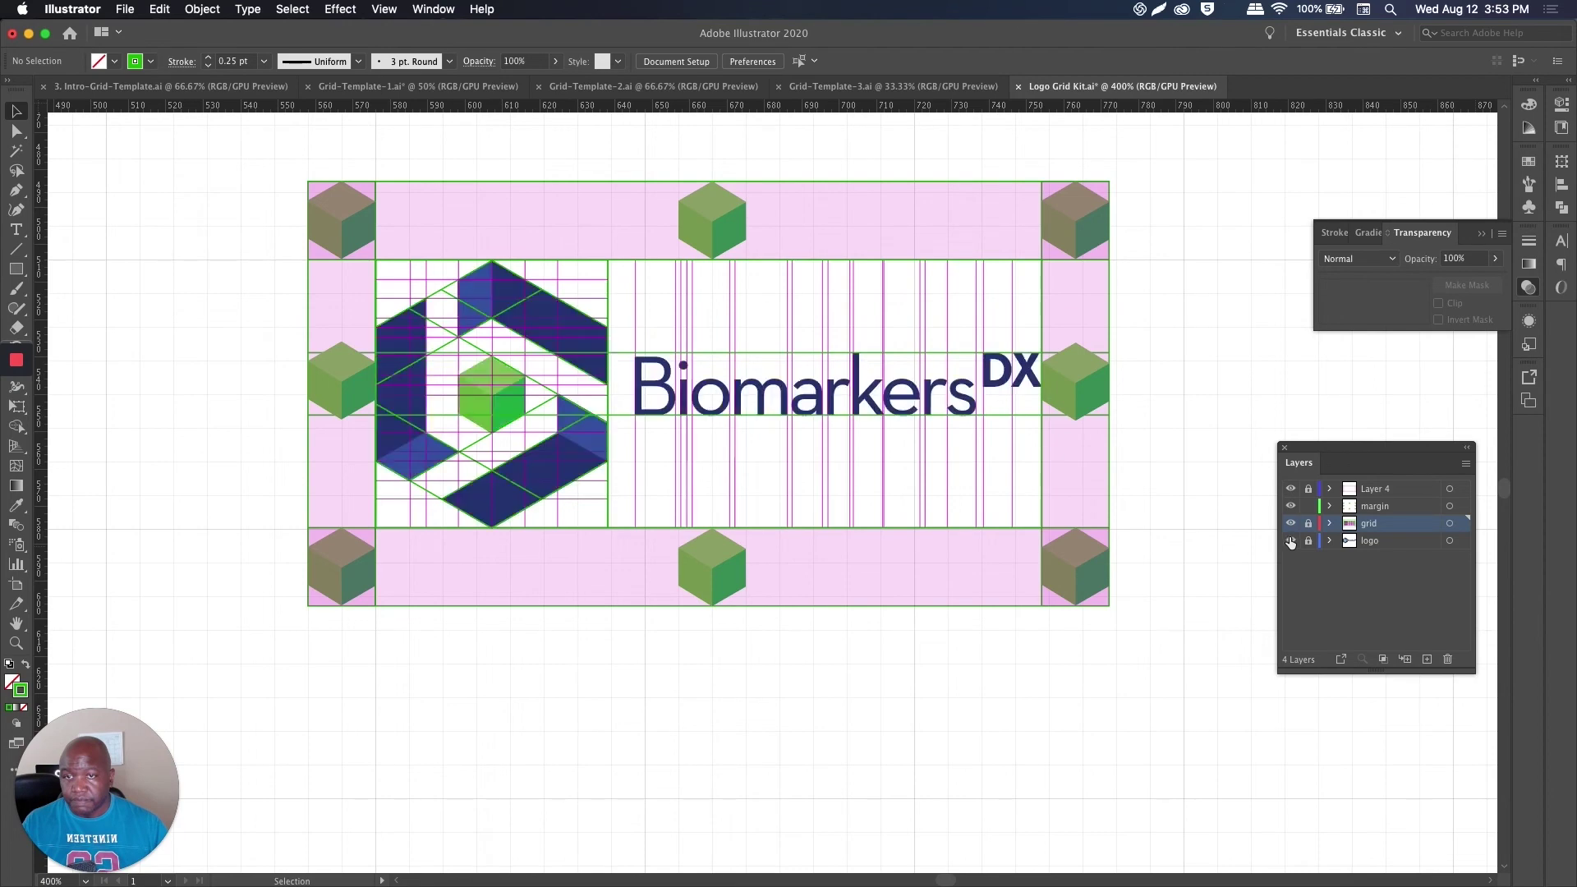
Step: Unlock the grid layer and copy a rising diagonal green line onto the central cube's upper-left edge
click(1309, 541)
click(1309, 523)
scroll(411, 353, up, 5)
drag(518, 480, 443, 460)
scroll(278, 539, up, 3)
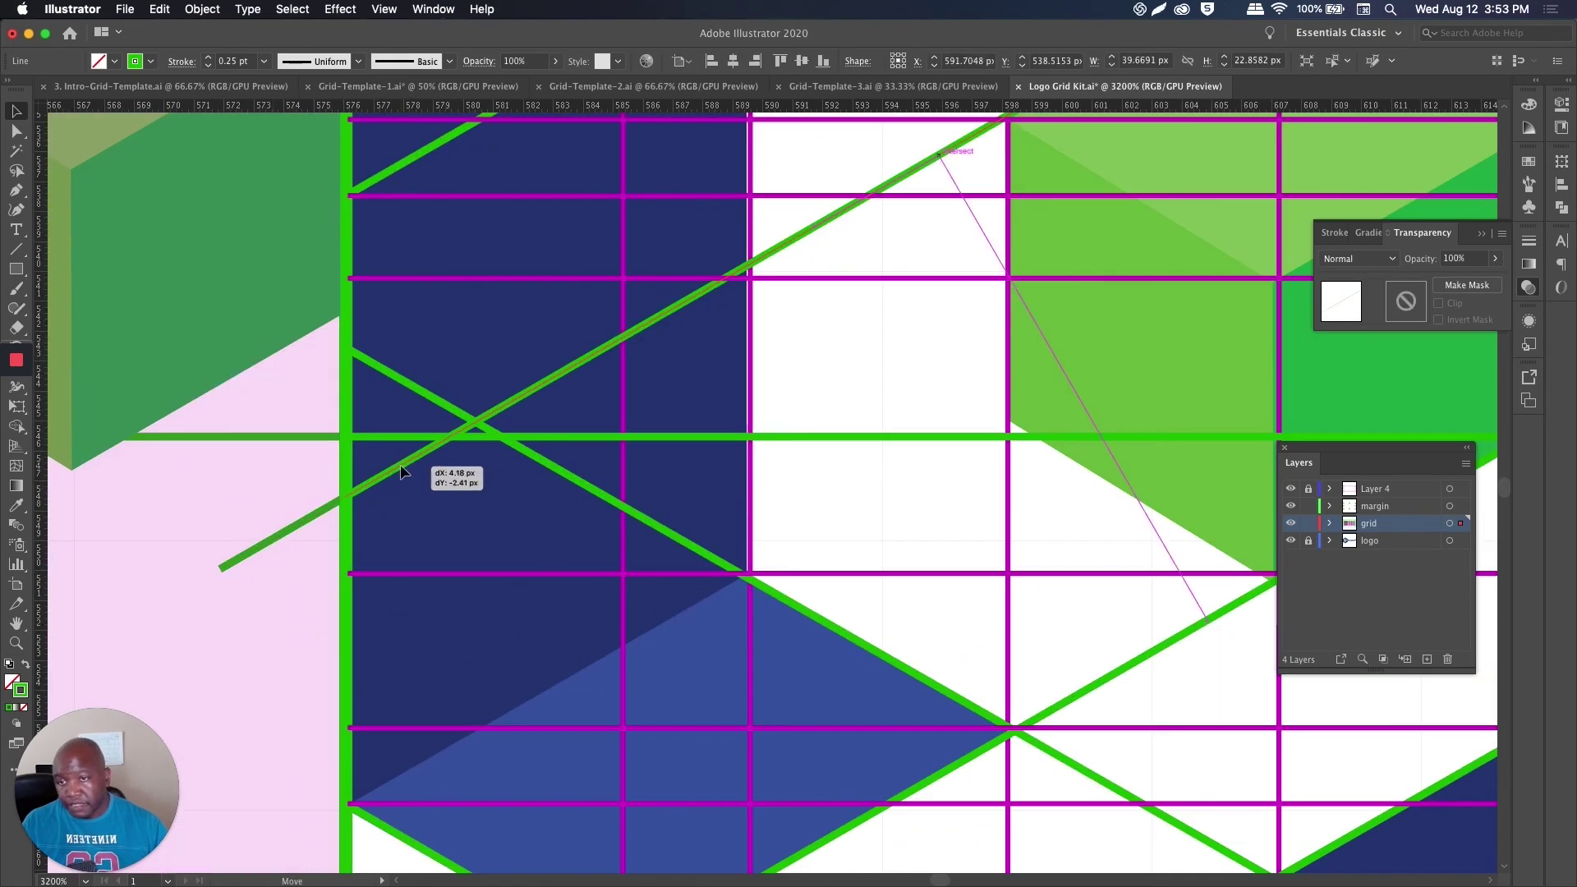
scroll(443, 461, down, 3)
scroll(859, 572, up, 1)
scroll(858, 573, down, 3)
Step: Extend the diagonal under the cube to the icon's right edge and the one above it to the upper bar's outer edge
key(a)
drag(842, 548, 1040, 435)
drag(1041, 441, 1042, 440)
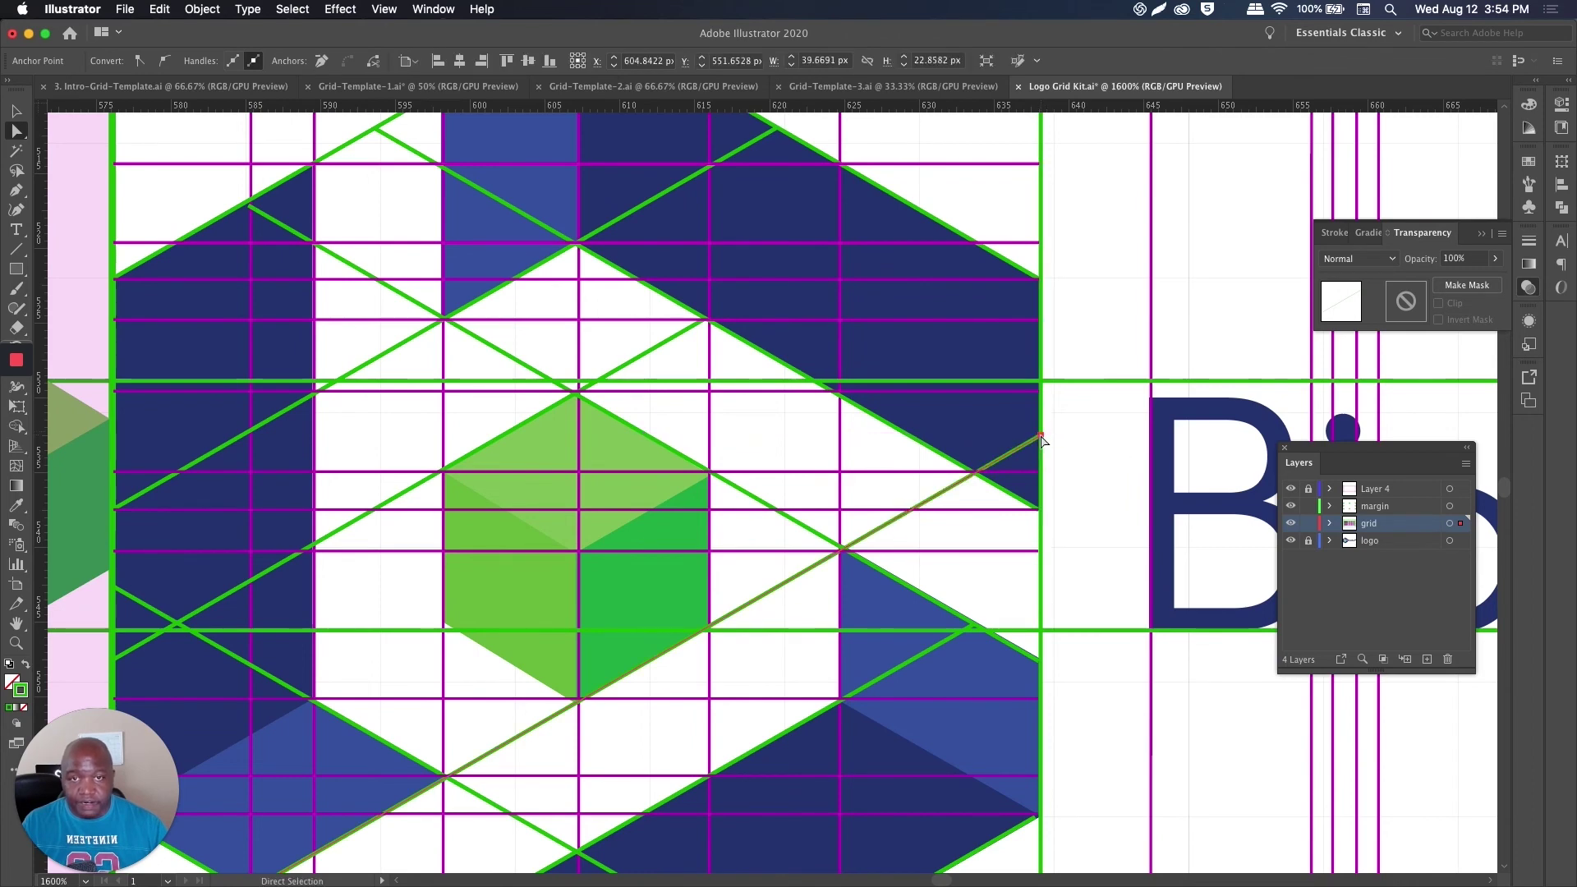
scroll(704, 447, up, 3)
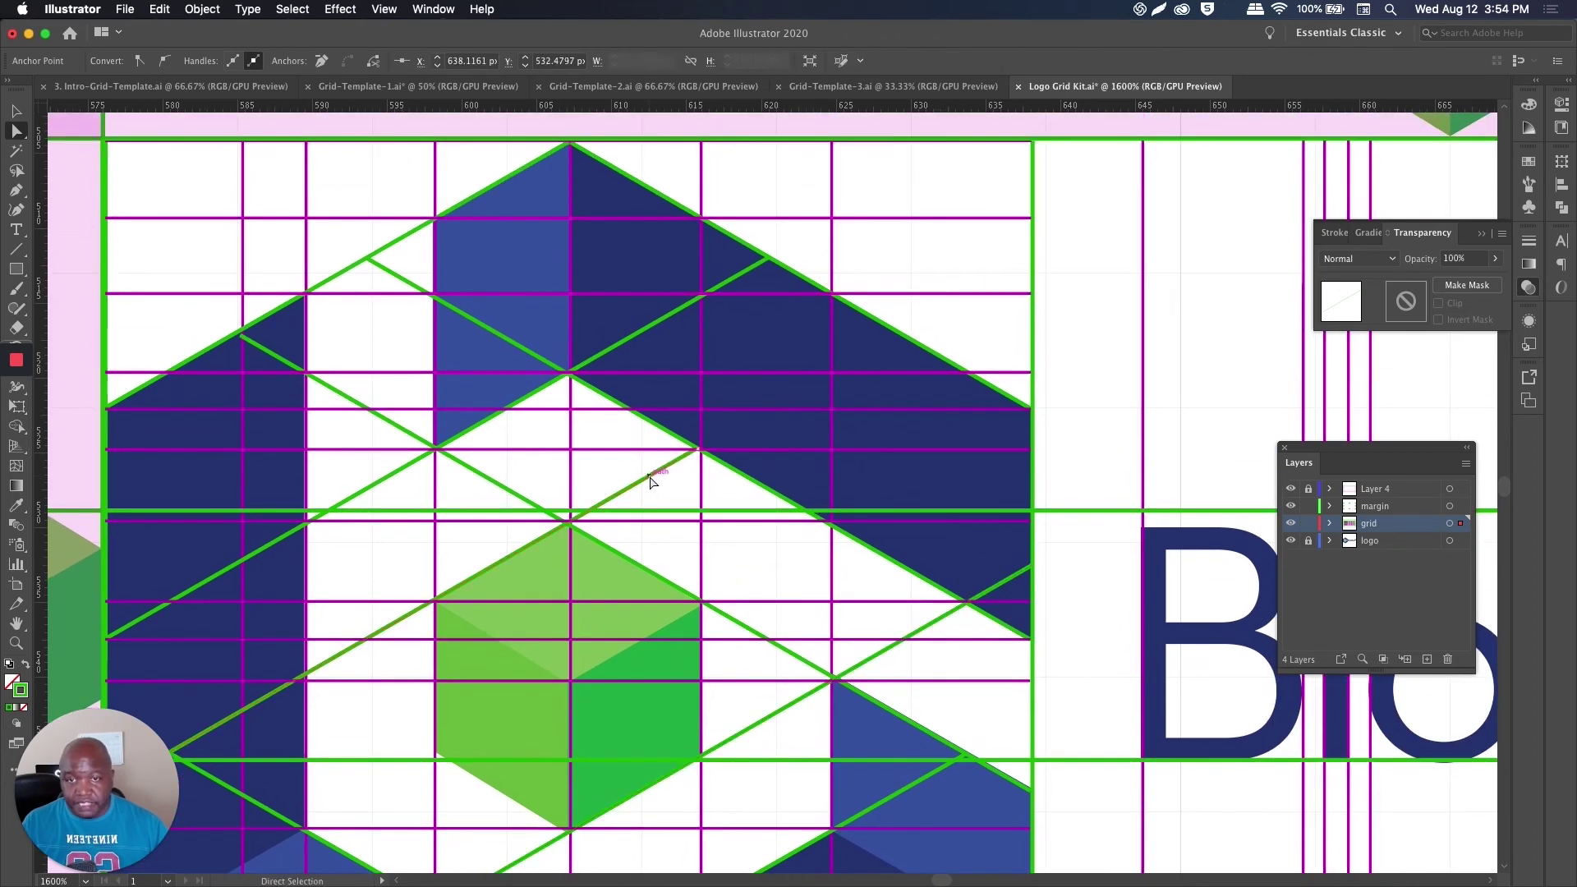
drag(709, 448, 897, 333)
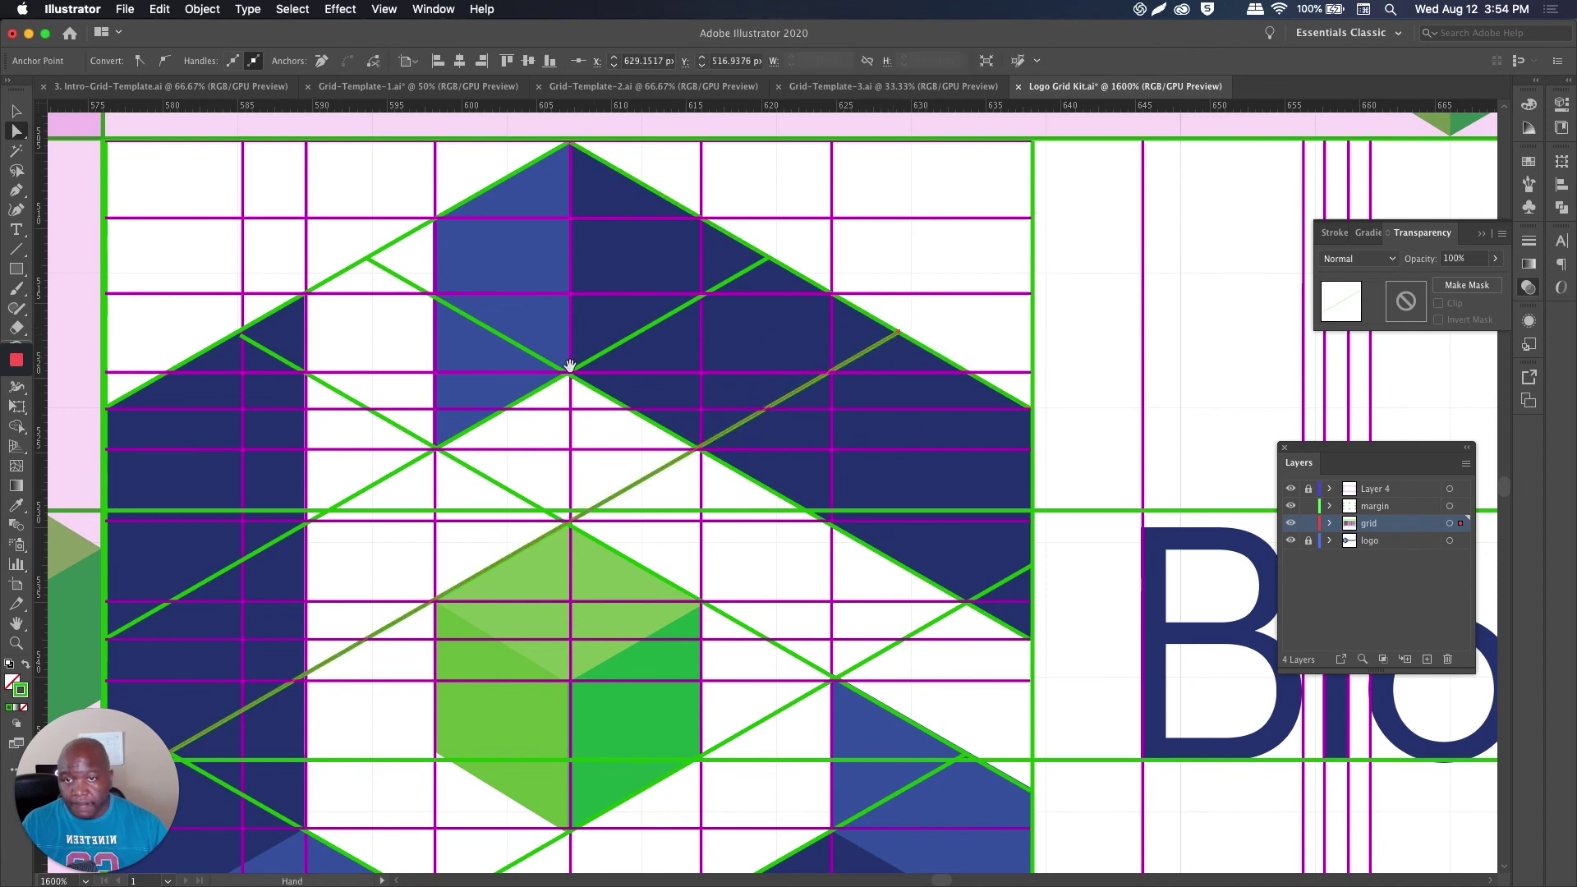
Step: Copy the falling diagonal onto the cube's lower-left edge, ending it at the icon's left edge and the lower bar's outer edge
scroll(613, 353, down, 3)
scroll(613, 353, left, 3)
scroll(743, 438, down, 1)
scroll(768, 430, down, 2)
scroll(768, 430, right, 3)
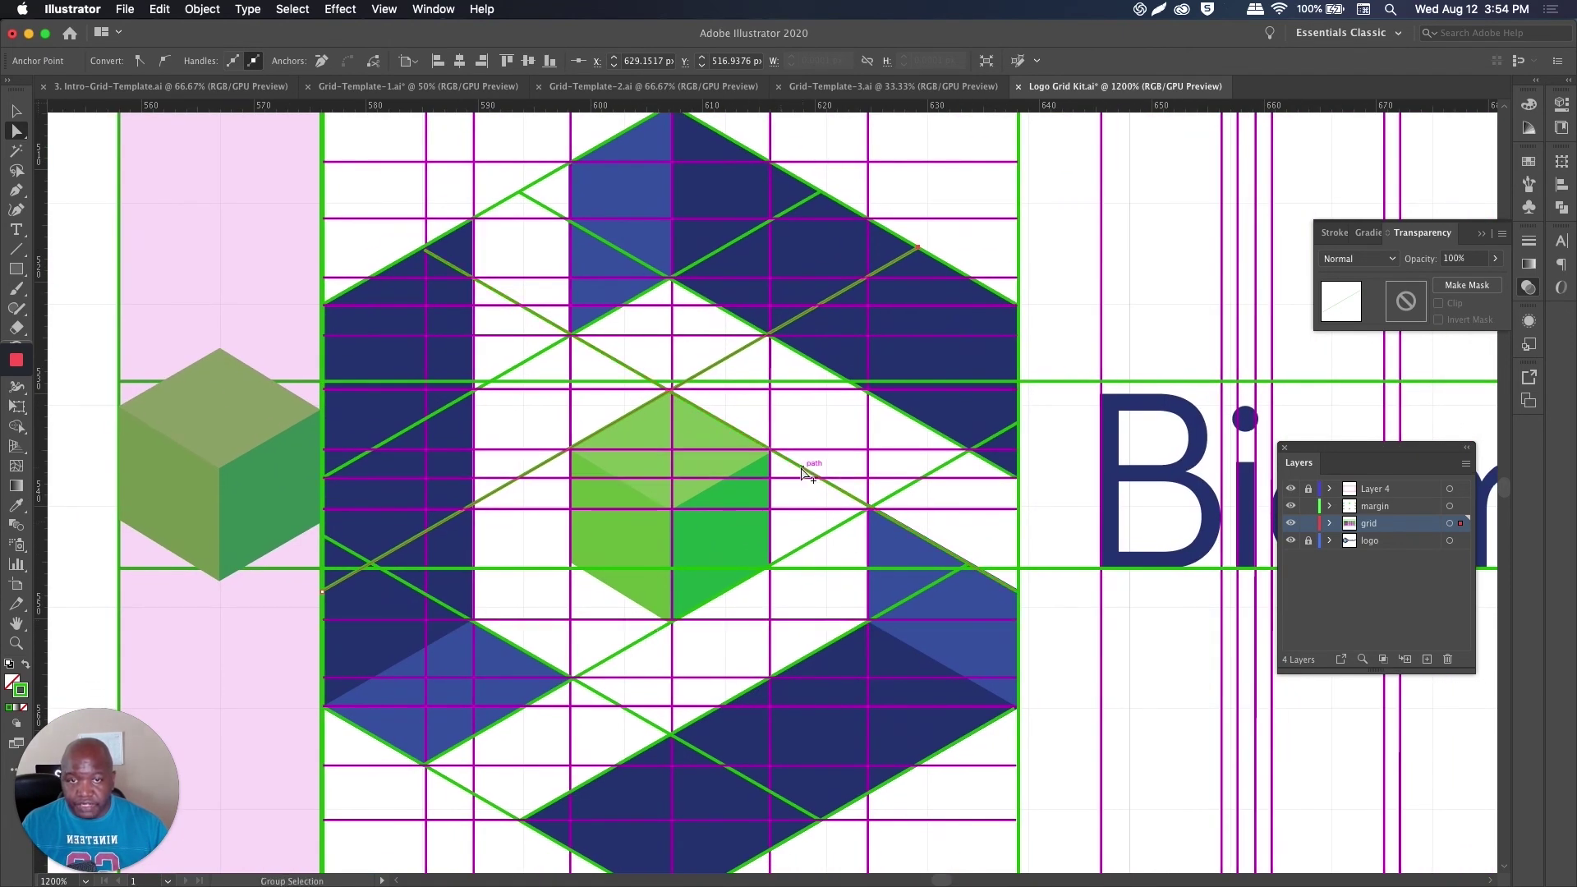
drag(808, 467, 667, 627)
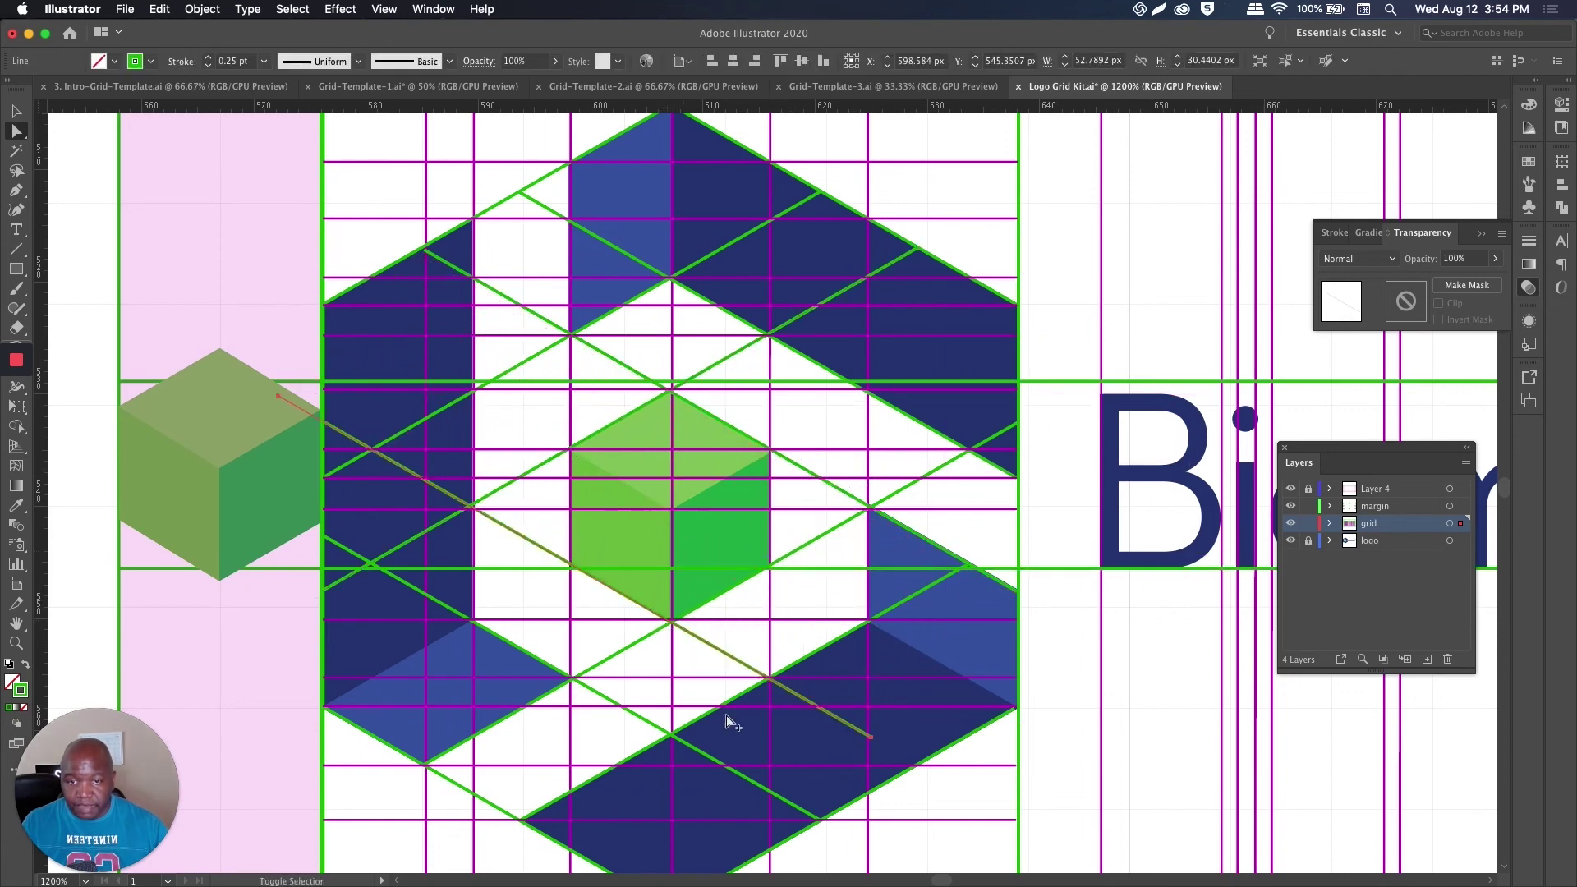
click(872, 741)
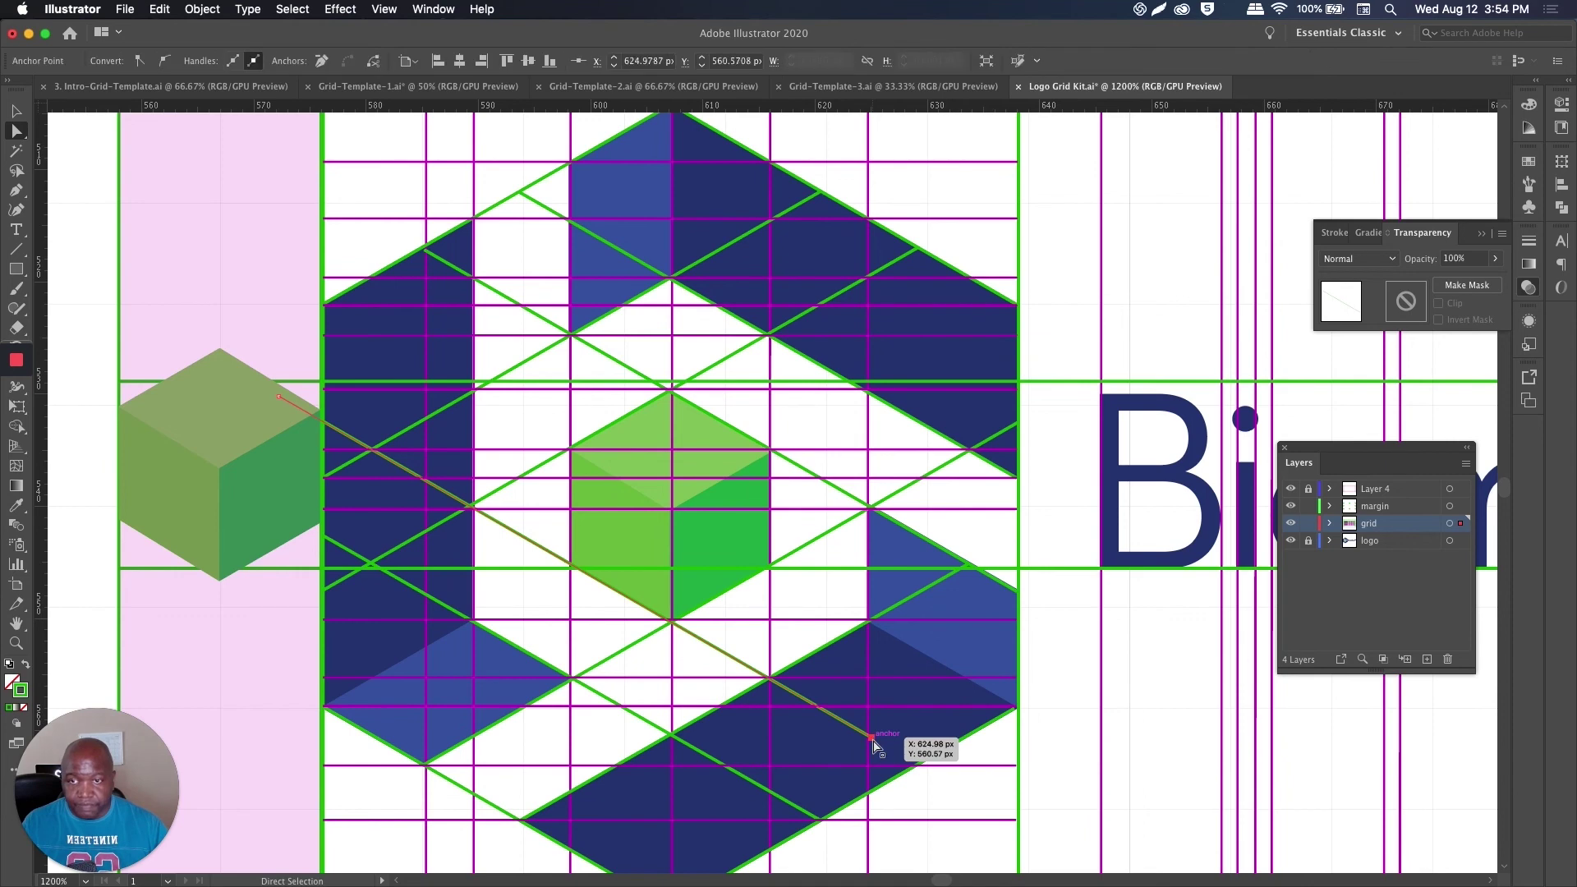
drag(875, 740, 920, 763)
scroll(355, 341, up, 2)
drag(262, 420, 355, 481)
scroll(355, 481, down, 2)
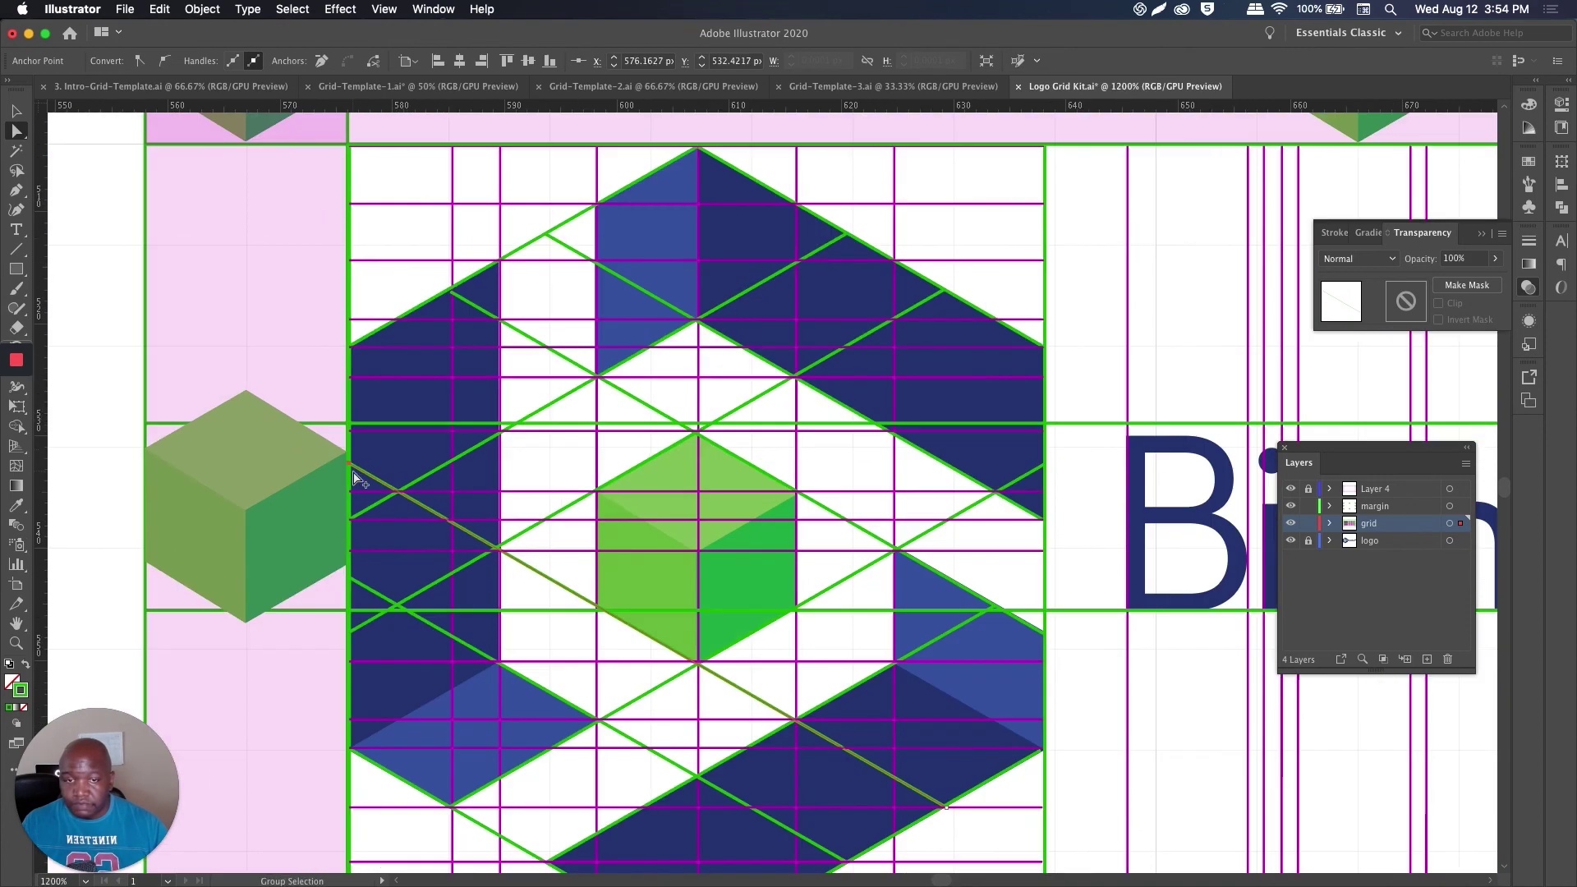
Step: Hide the margin layer's cubes and compare the finished grid with the logo layer hidden and shown
click(1291, 523)
click(1291, 523)
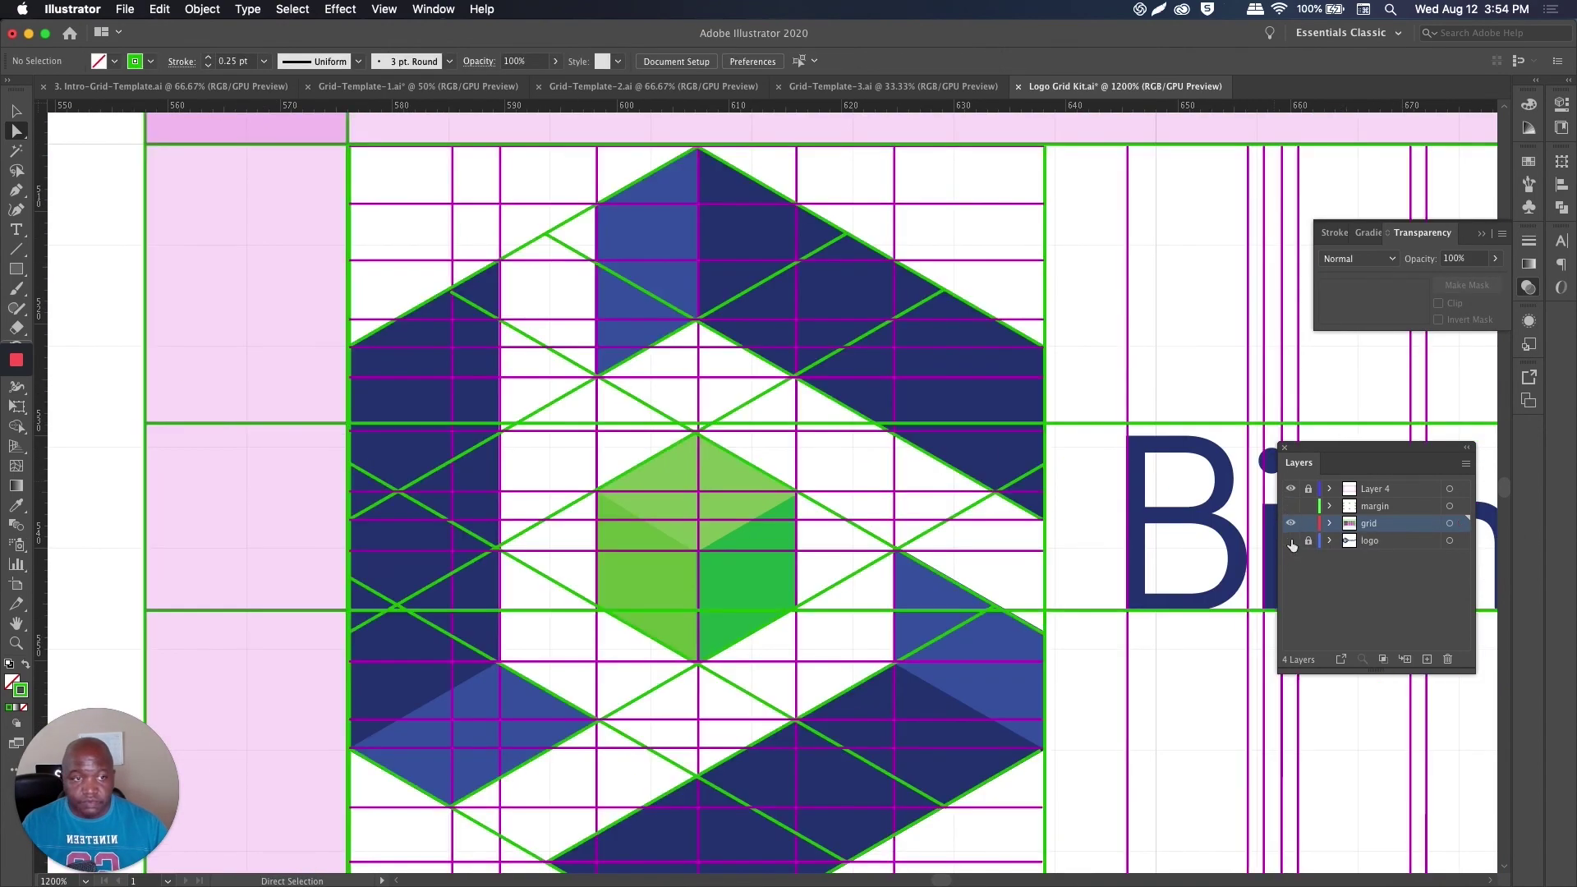
click(1291, 540)
scroll(1126, 553, down, 2)
scroll(1066, 521, right, 5)
scroll(1065, 522, down, 3)
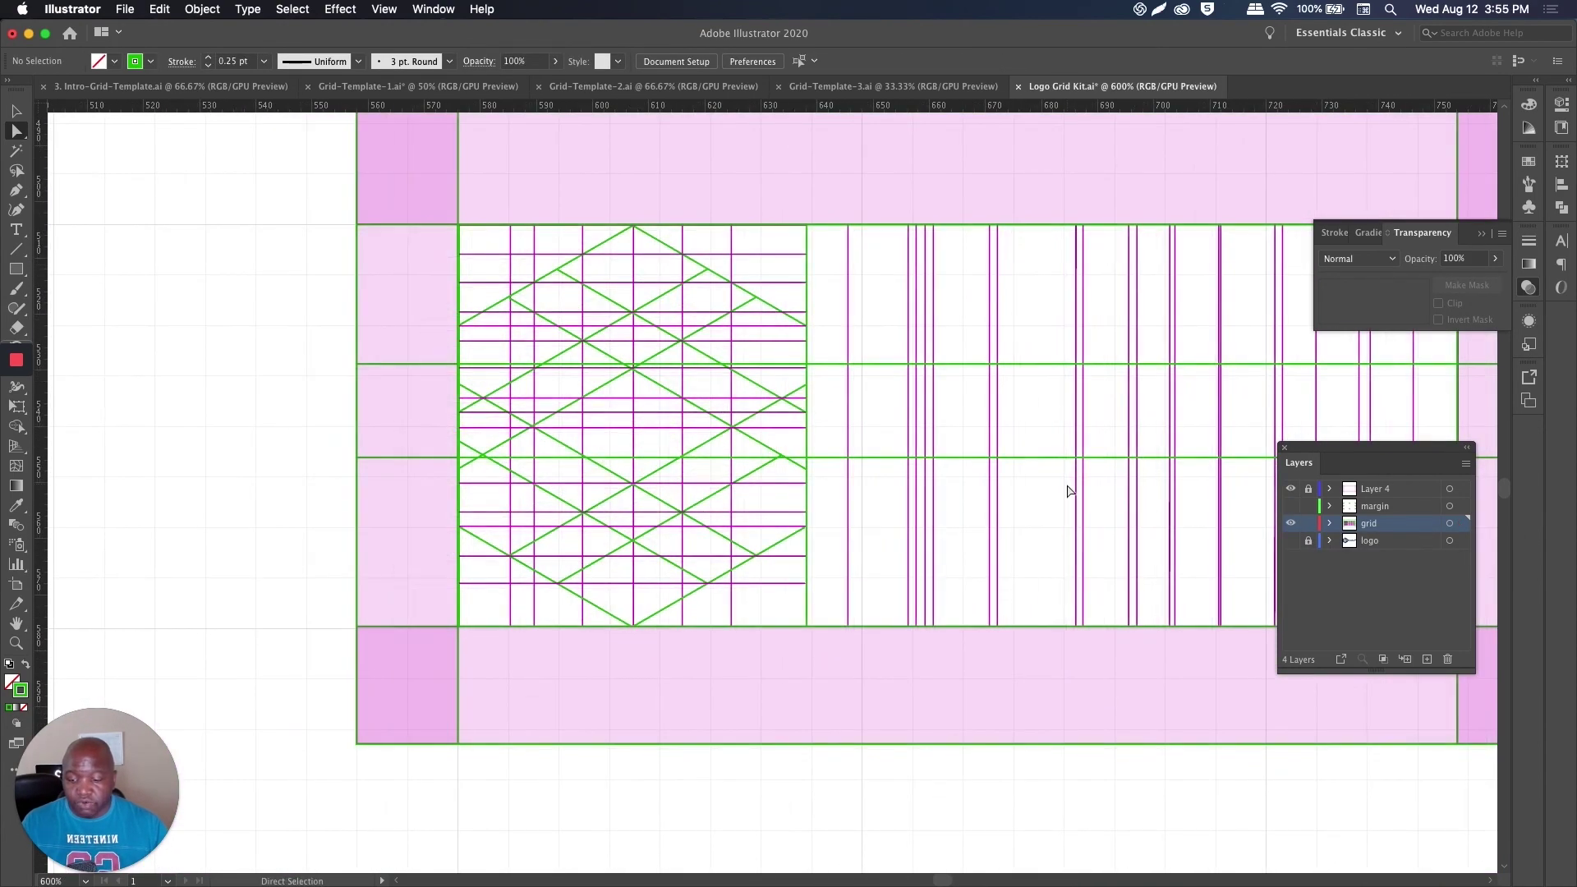
key(v)
click(1291, 506)
click(1292, 507)
click(1291, 541)
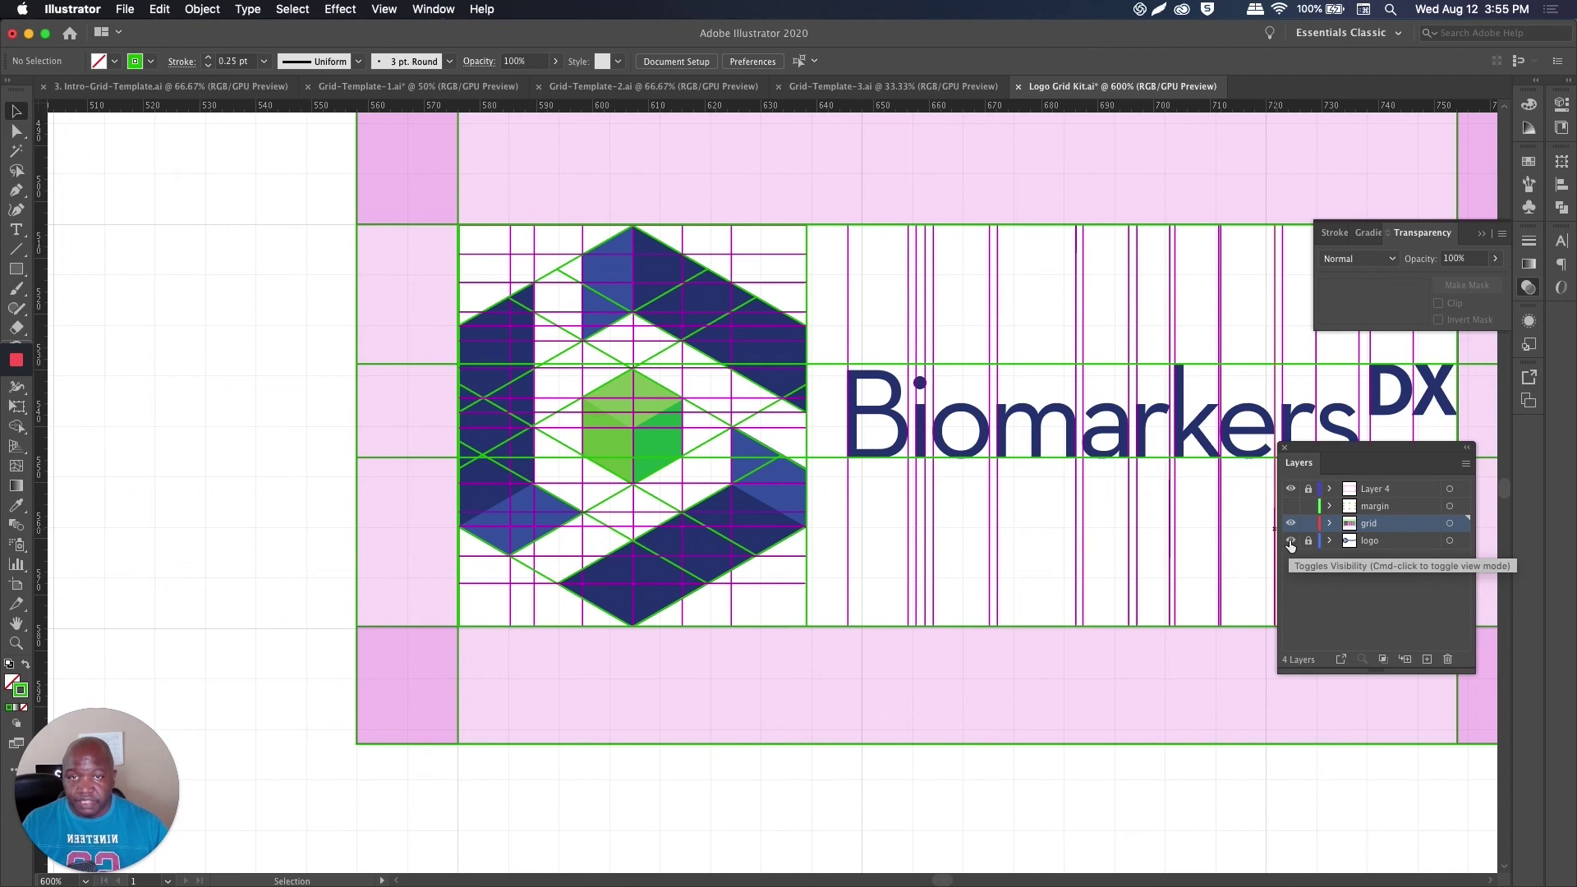
click(1290, 541)
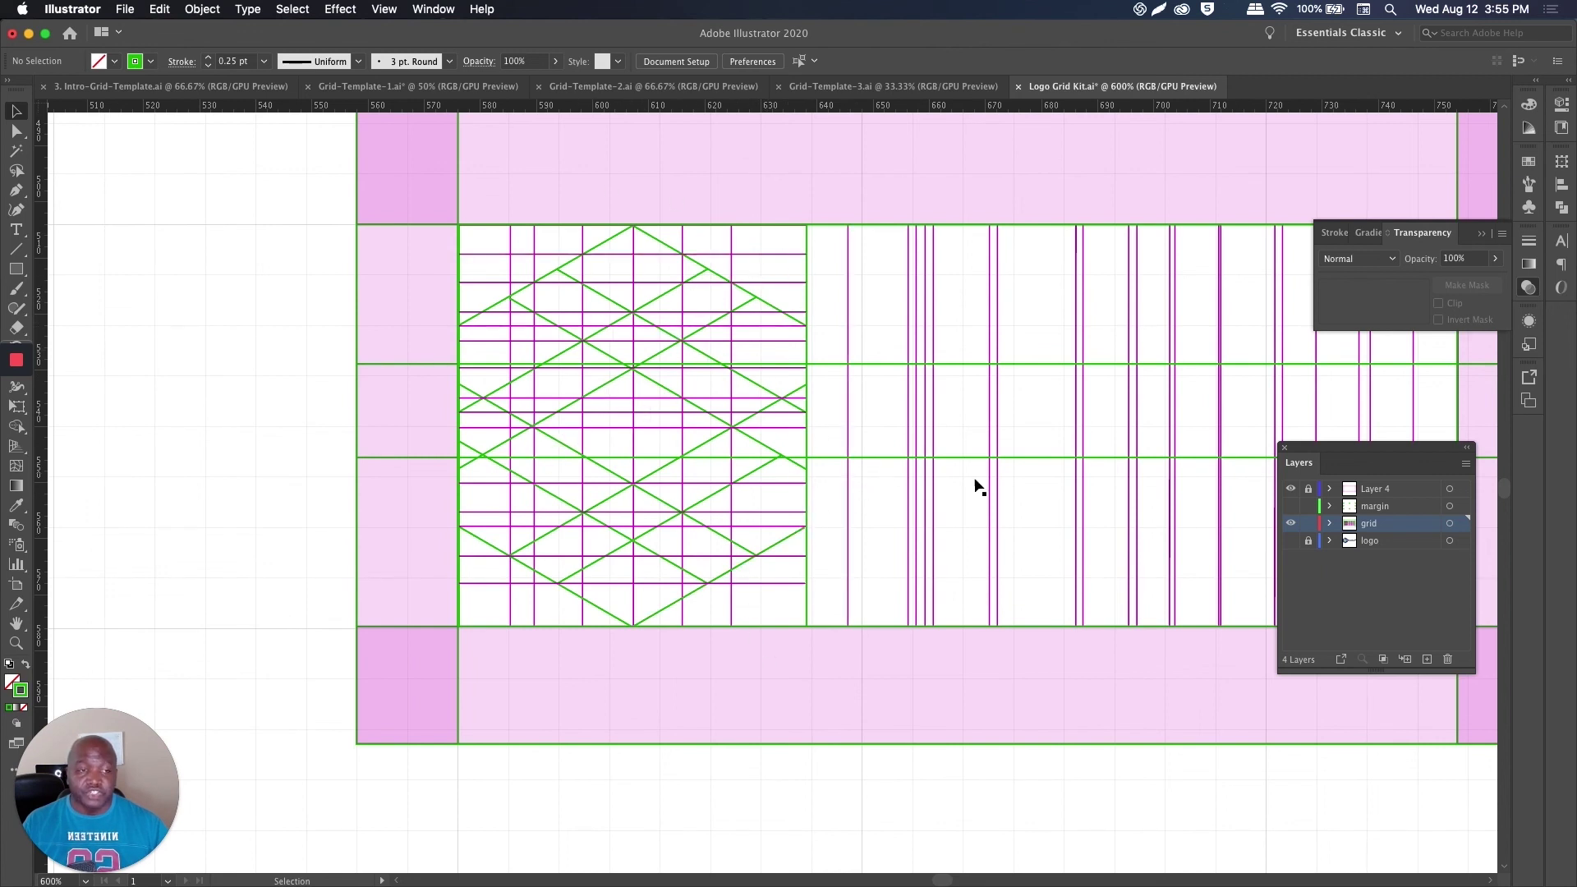
click(1291, 541)
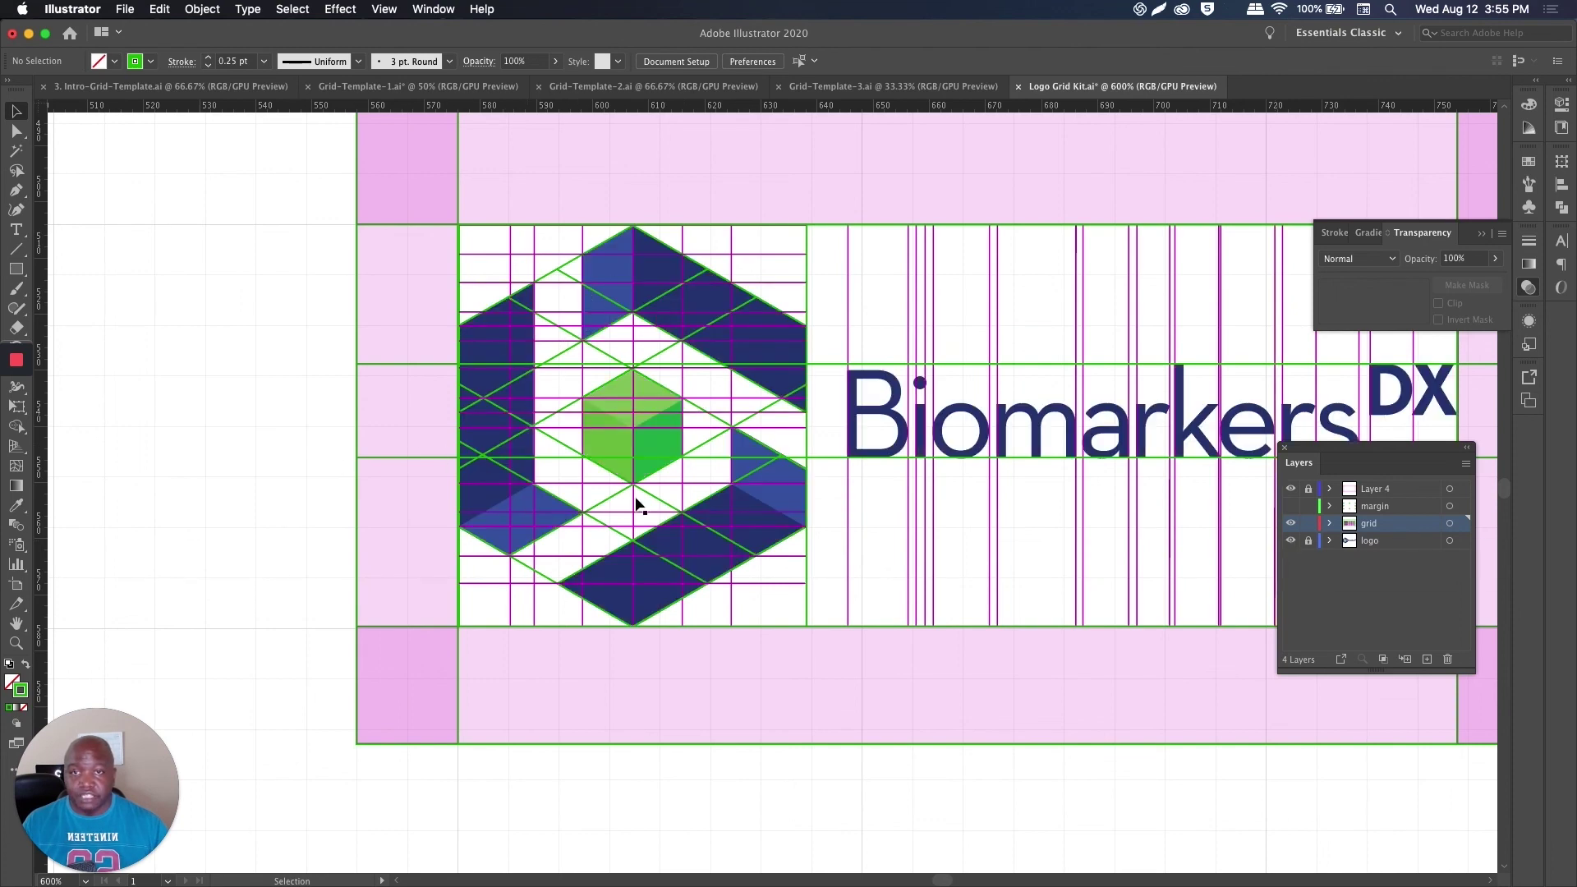
Step: Compare the logo with the grid layer hidden and shown, and review the whole framed artwork
click(1291, 524)
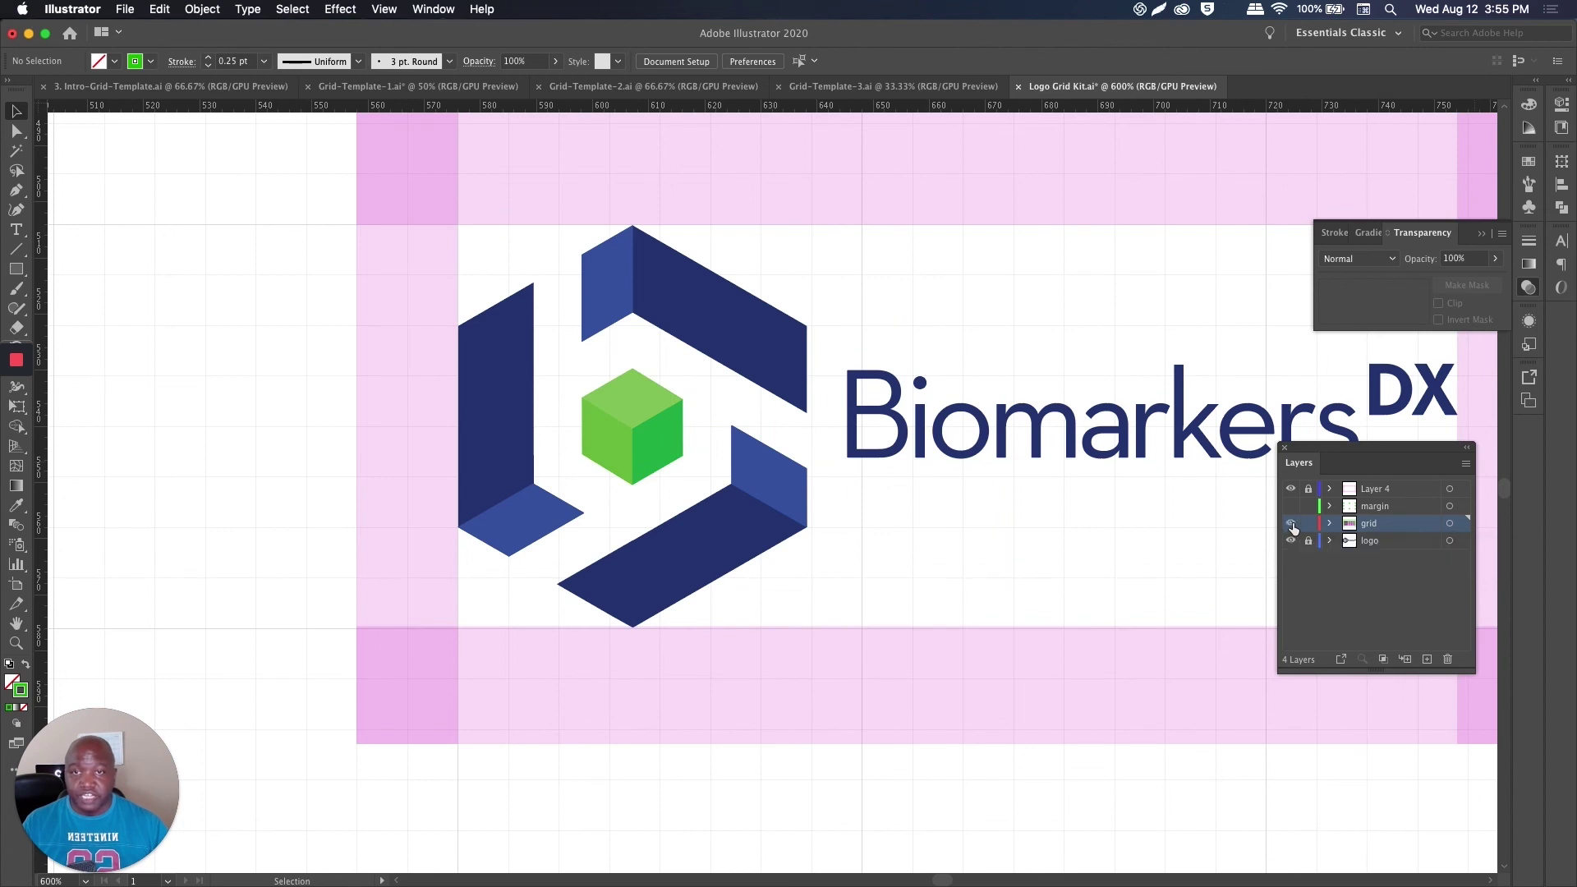
click(1291, 526)
click(1292, 523)
click(1292, 523)
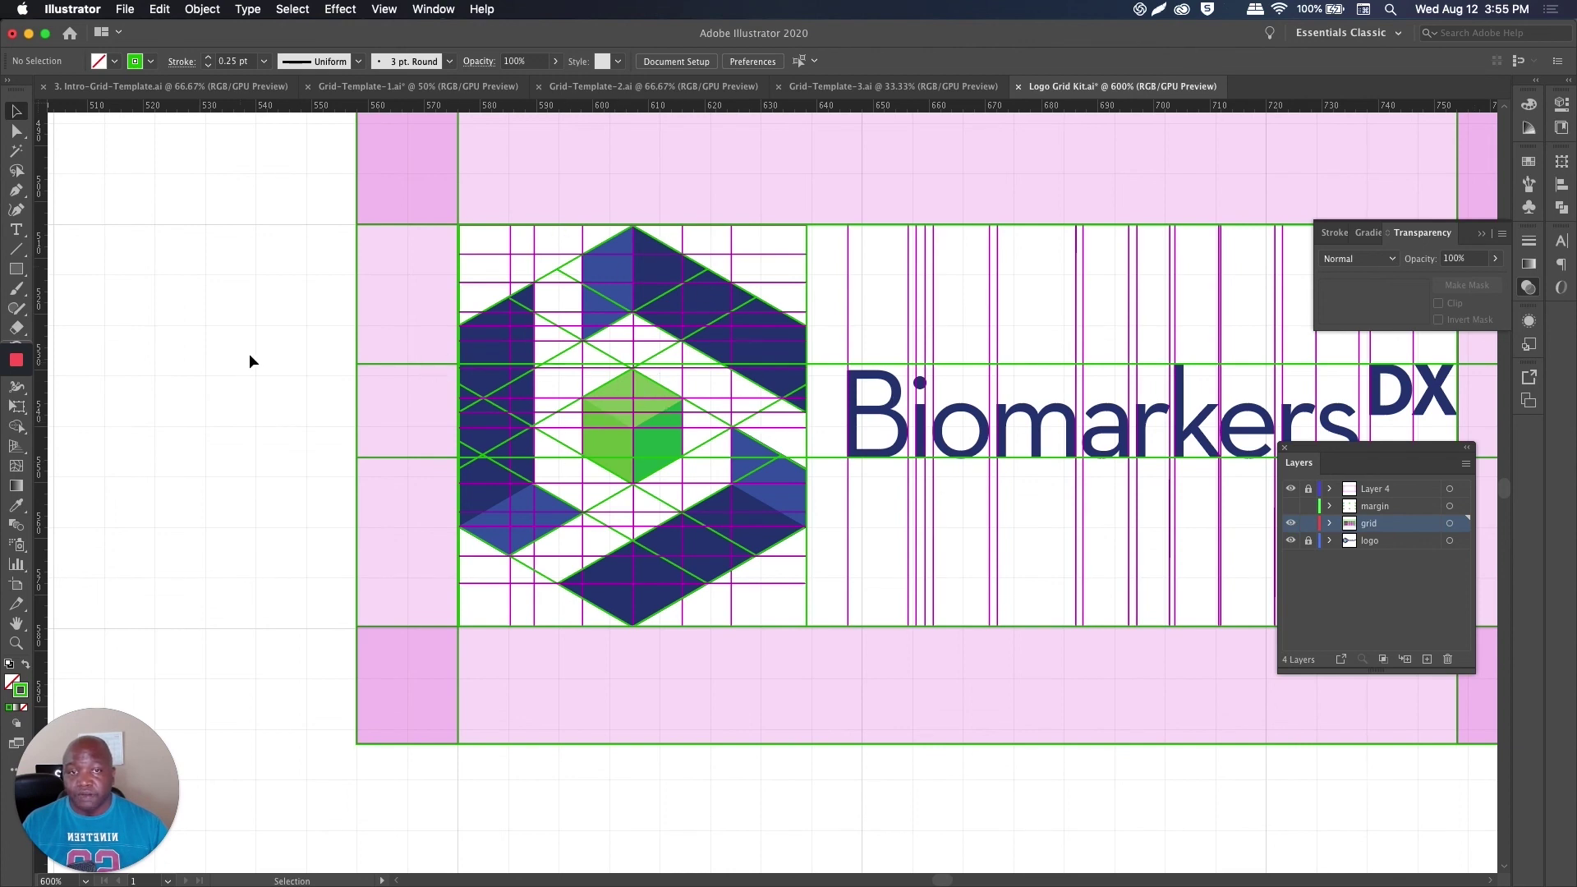
scroll(1039, 456, right, 5)
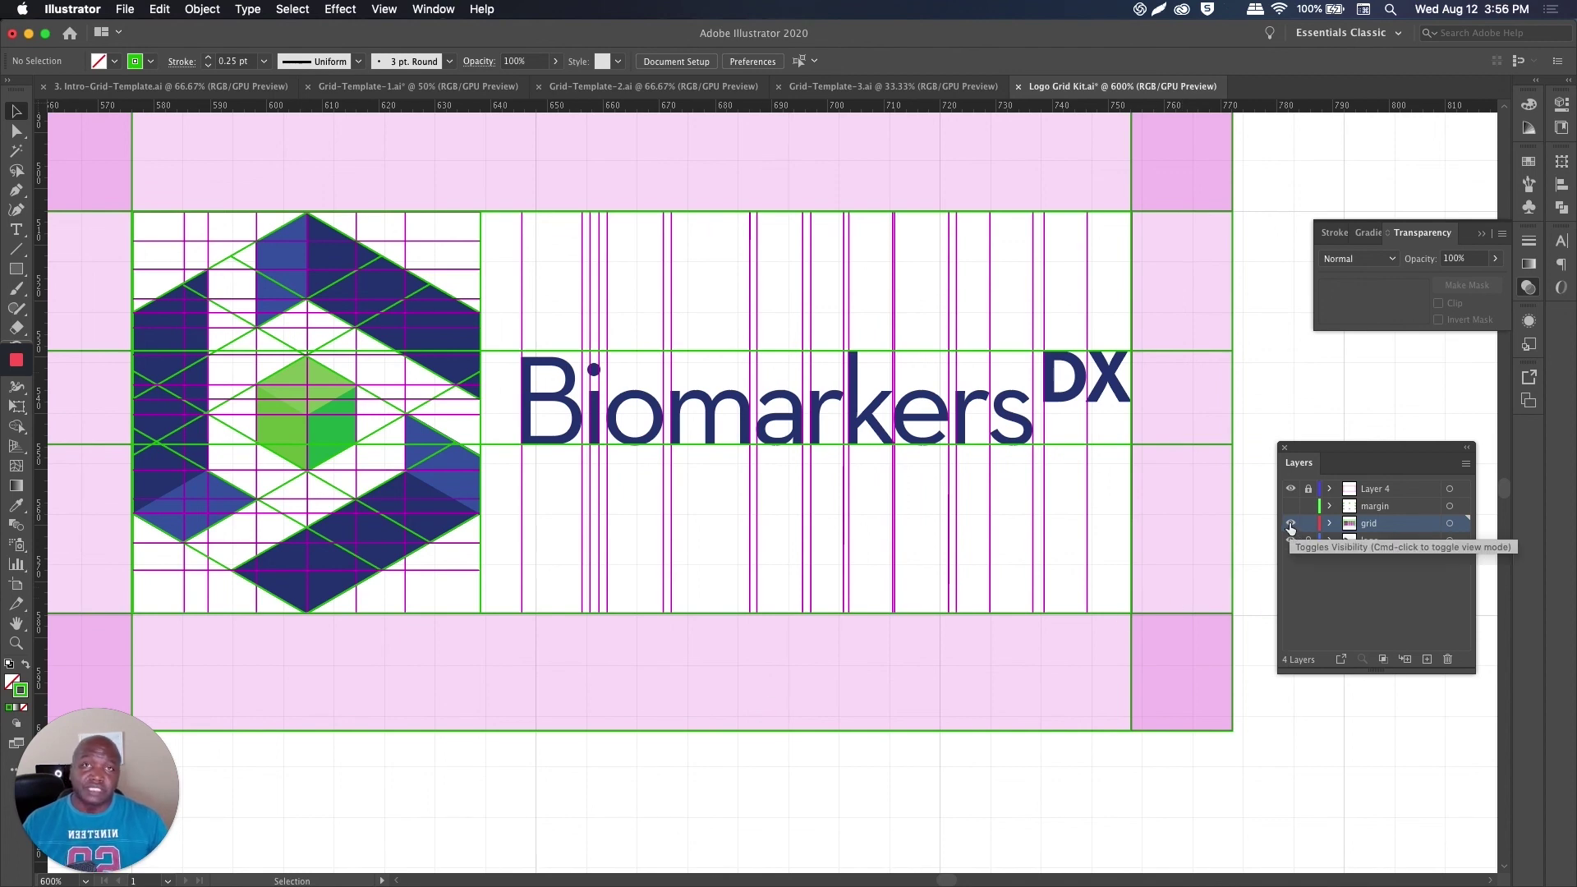
drag(1055, 325, 1114, 328)
key(ctrl+minus)
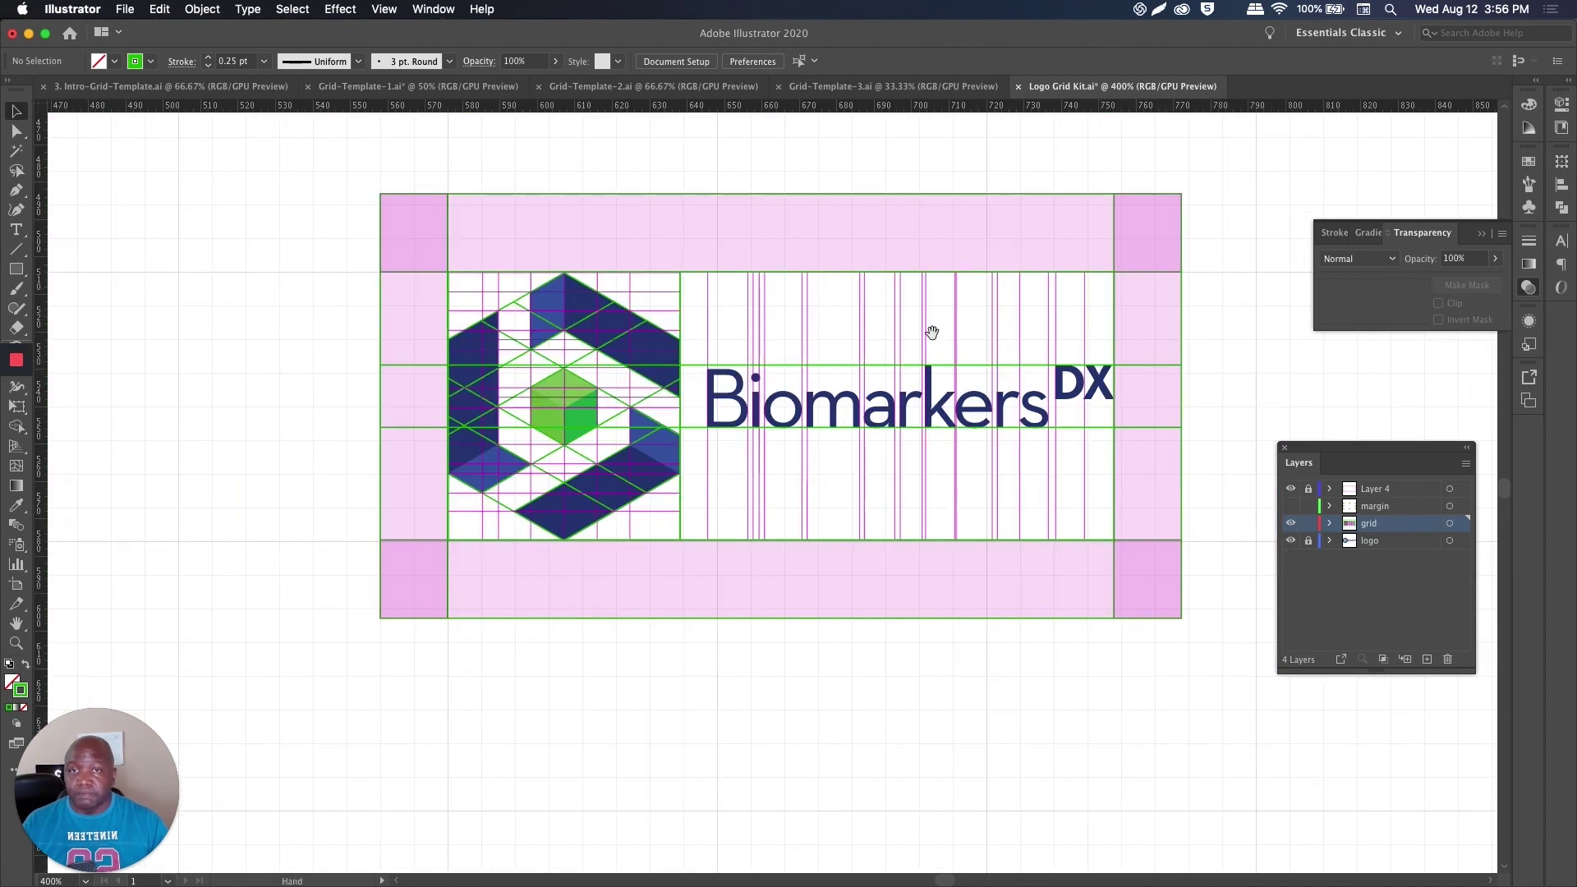